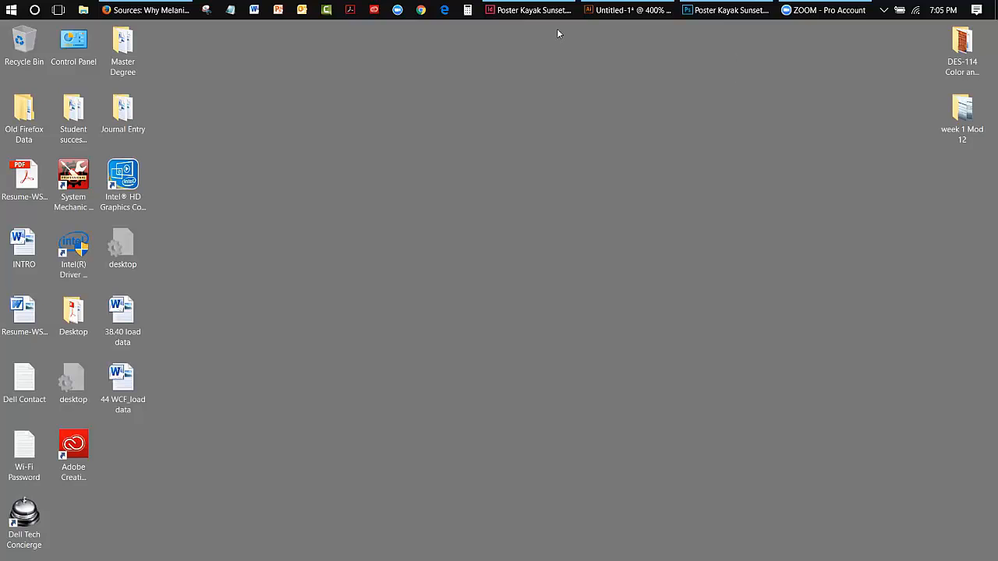
Look over the Poster Kayak Sunset layout in InDesign and the Adventure Poster final.psd mockup in Photoshop.
left_click(531, 10)
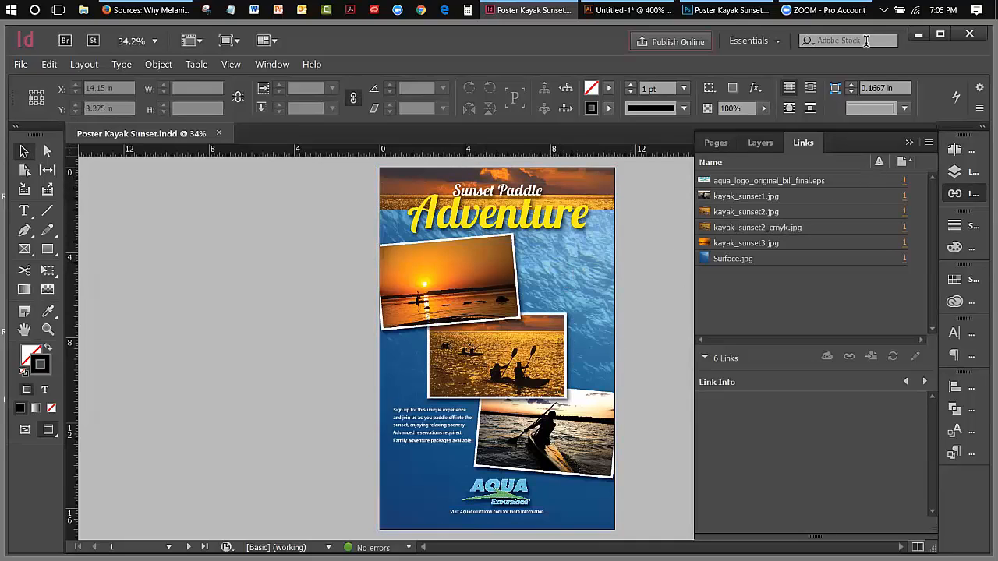
left_click(918, 33)
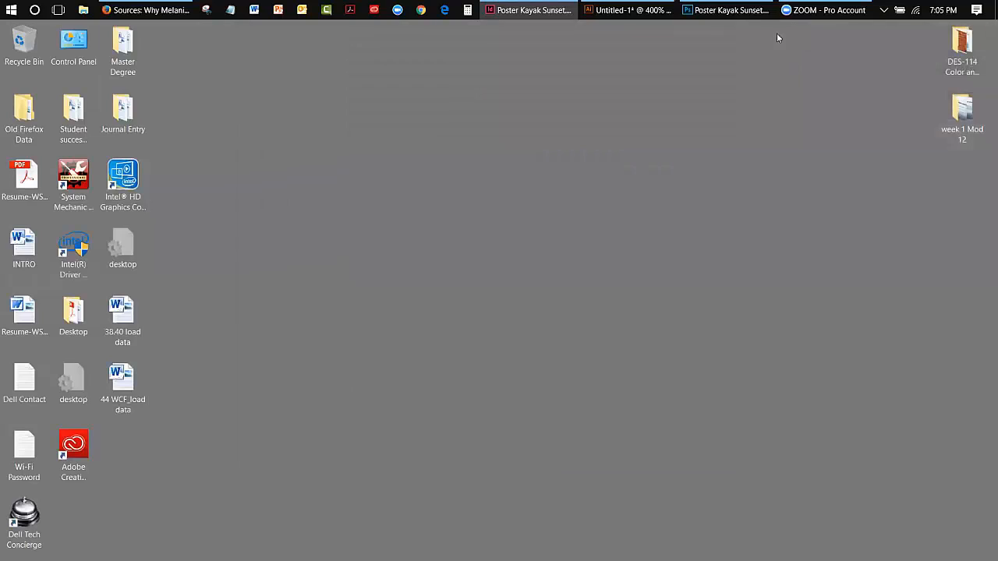
left_click(701, 11)
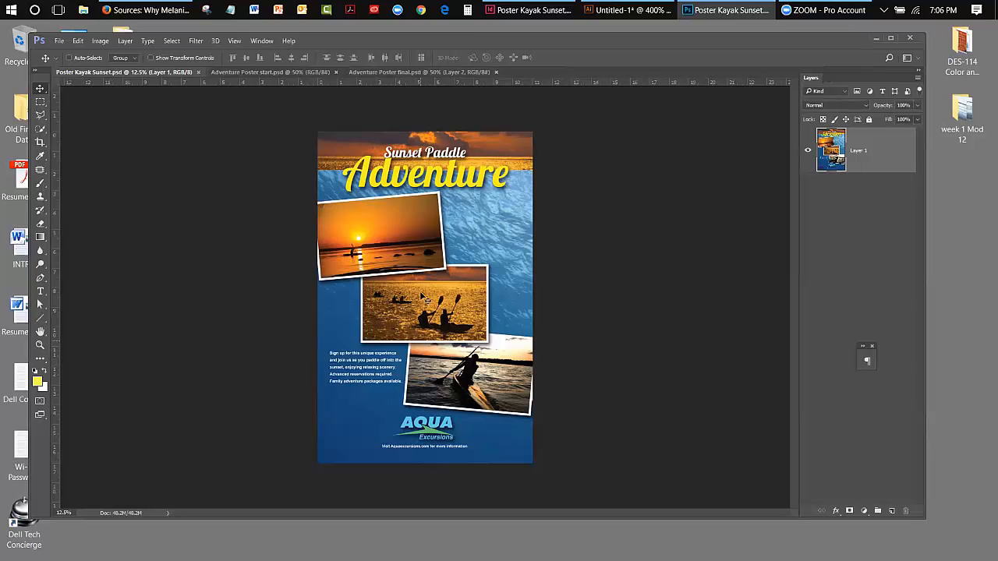
left_click(392, 72)
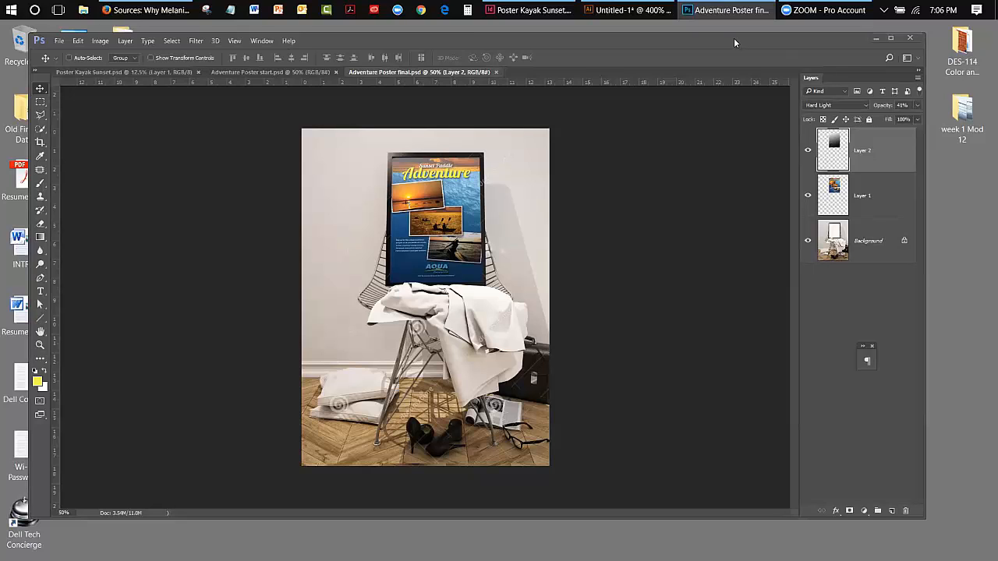
left_click_drag(733, 37, 715, 31)
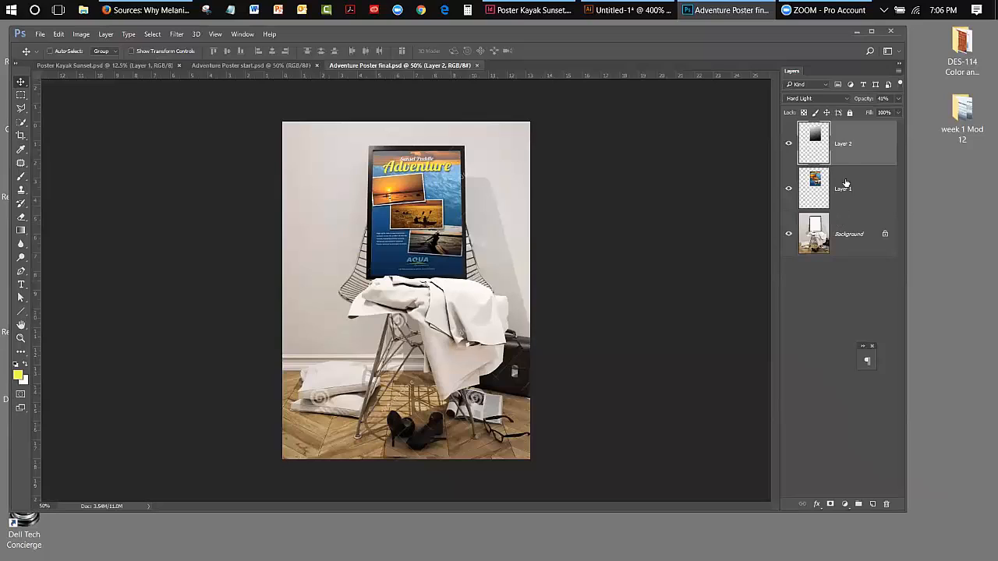
Toggle the visibility of Layer 1 and Layer 2 in the mockup to compare the empty frame, poster and shading overlay.
left_click(845, 186)
left_click(788, 198)
left_click(788, 147)
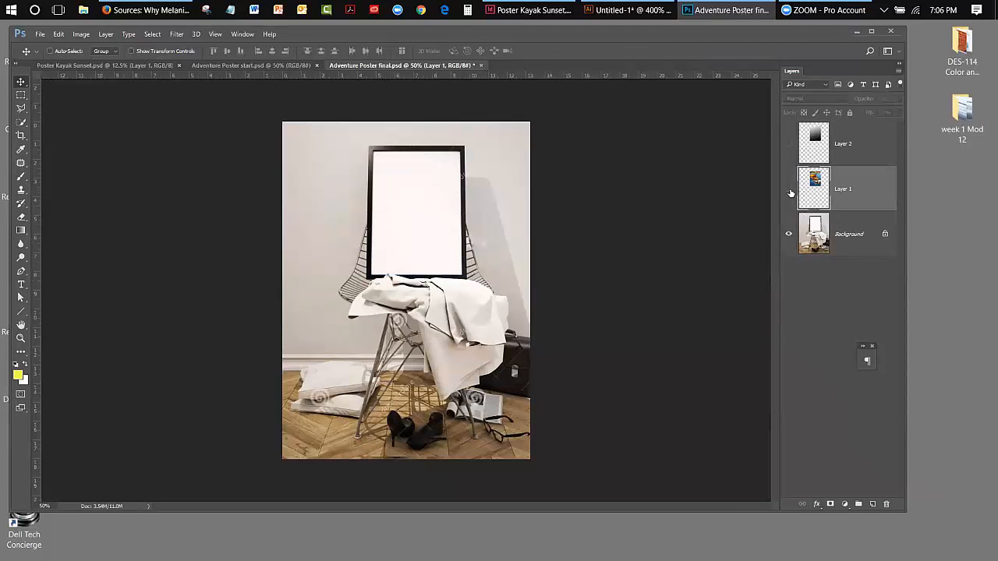
left_click(788, 189)
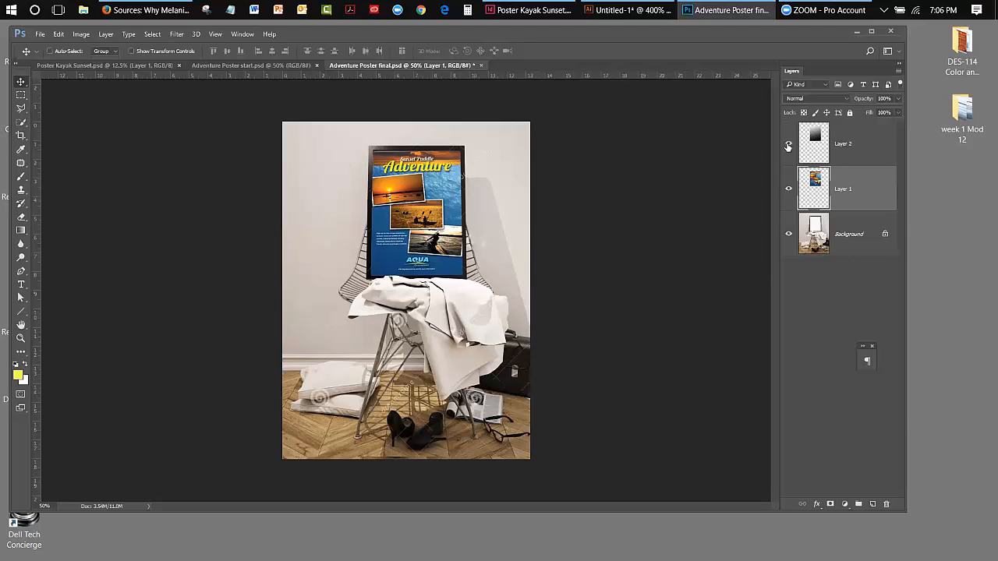
left_click(788, 147)
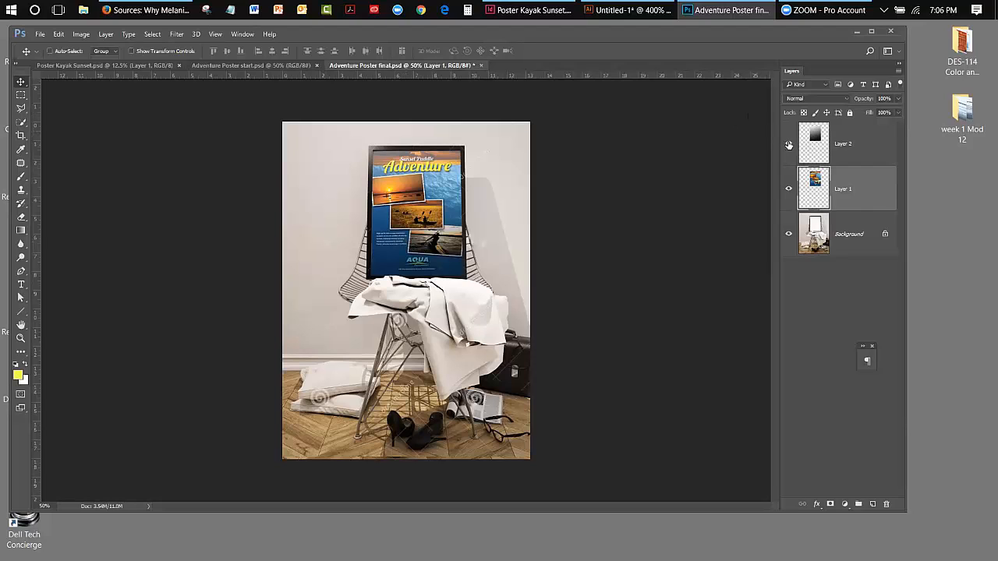
left_click(788, 146)
left_click(789, 146)
left_click(856, 31)
left_click(729, 10)
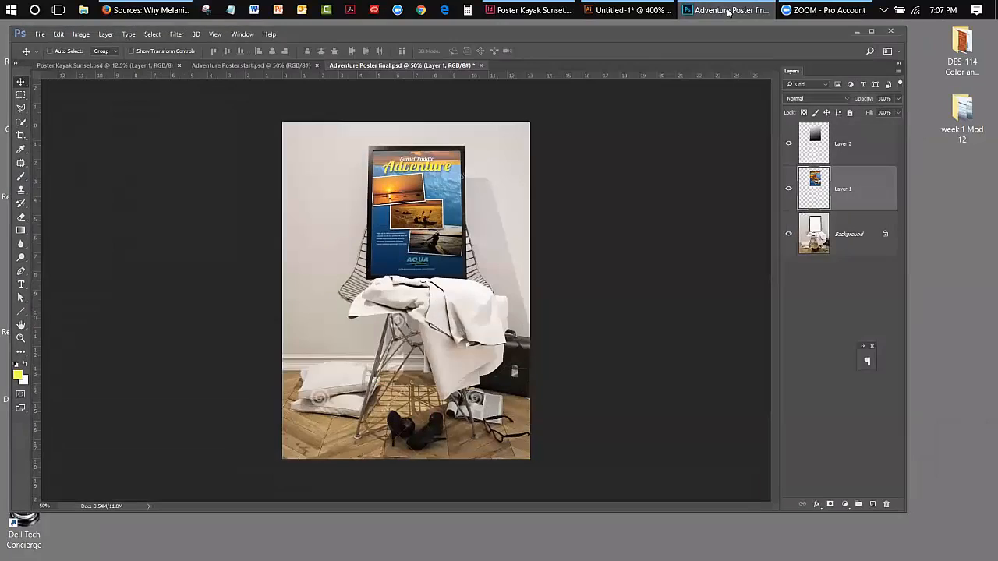
left_click(728, 11)
Switch to the untitled black Aqua Excursions logo in Illustrator and enlarge the program window.
left_click(653, 10)
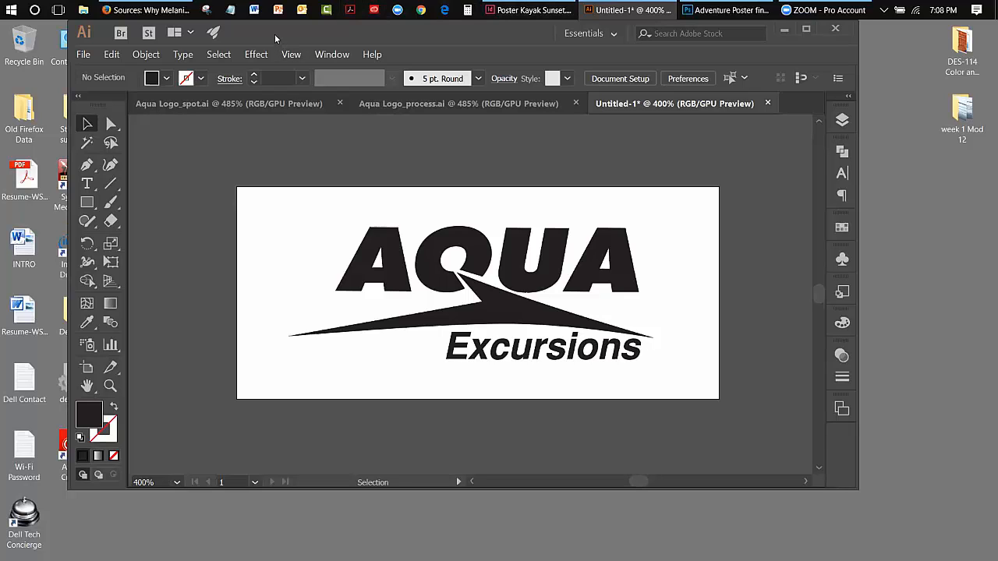
left_click_drag(274, 34, 214, 38)
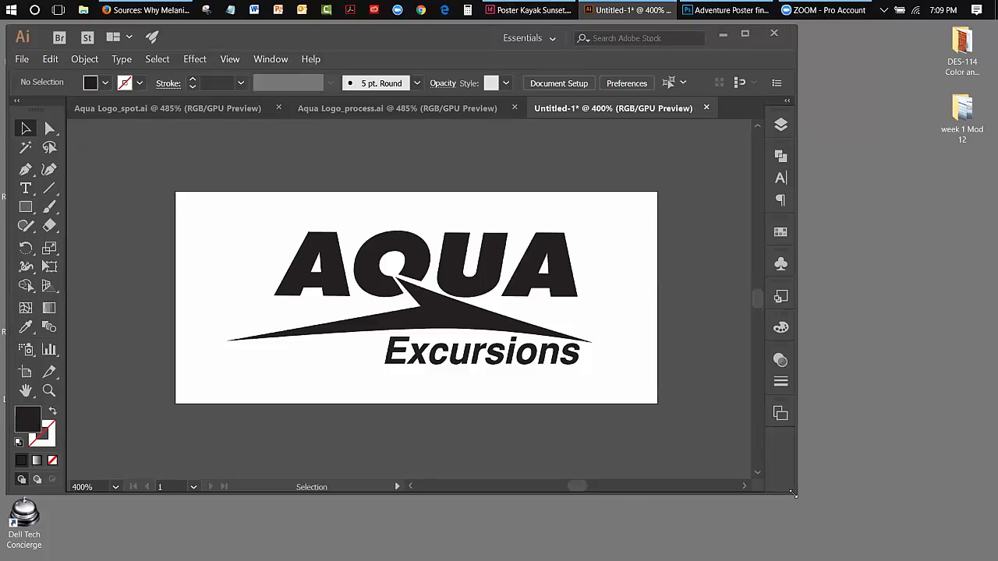
left_click_drag(793, 494, 872, 559)
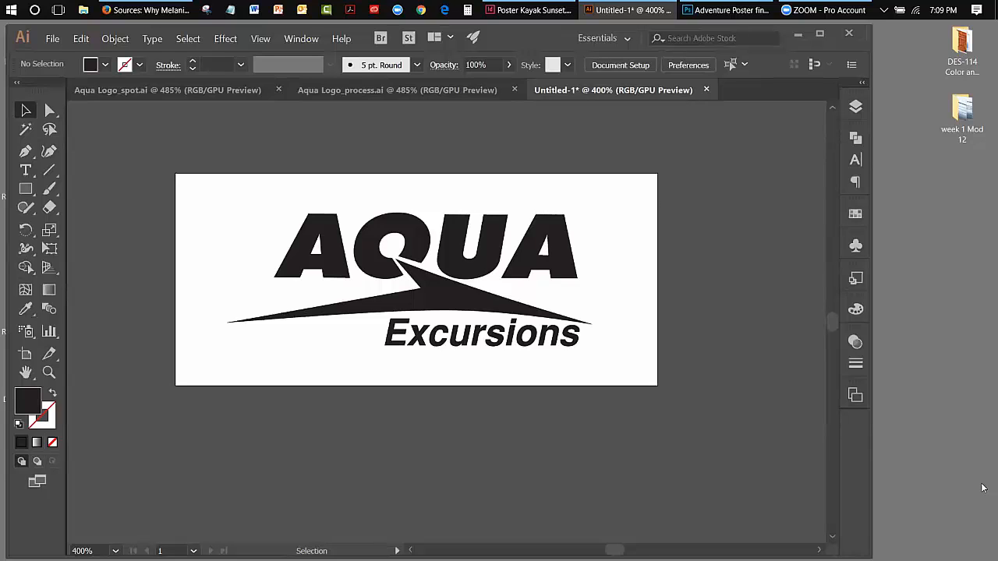
left_click(954, 195)
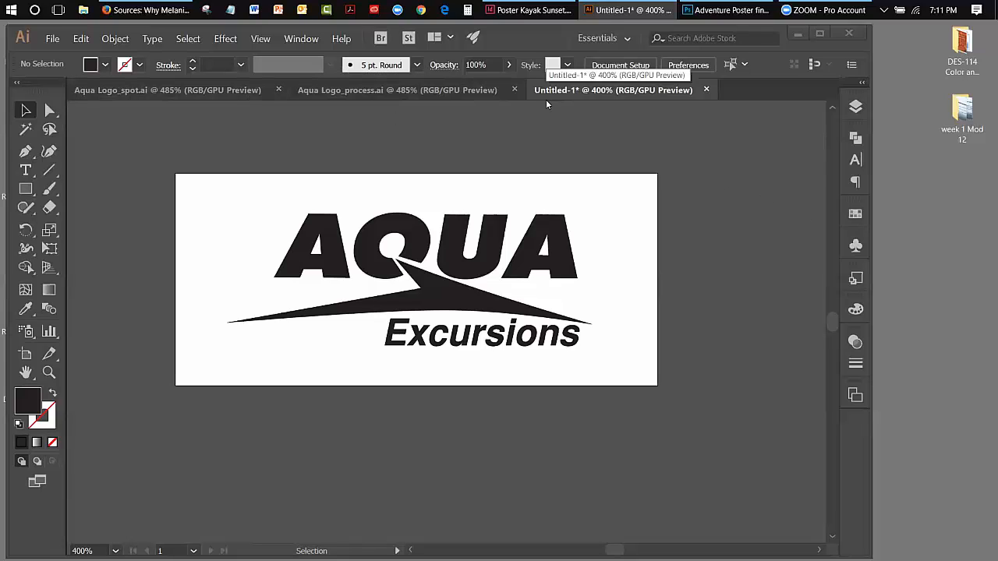
Show the logo document's swatches and float them beside the artwork.
left_click(860, 221)
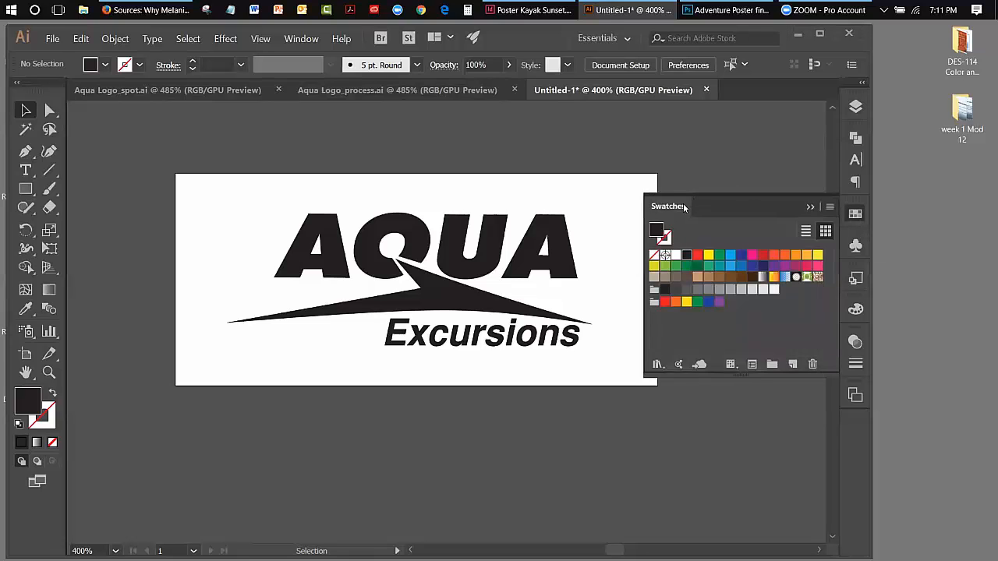
left_click_drag(684, 207, 673, 161)
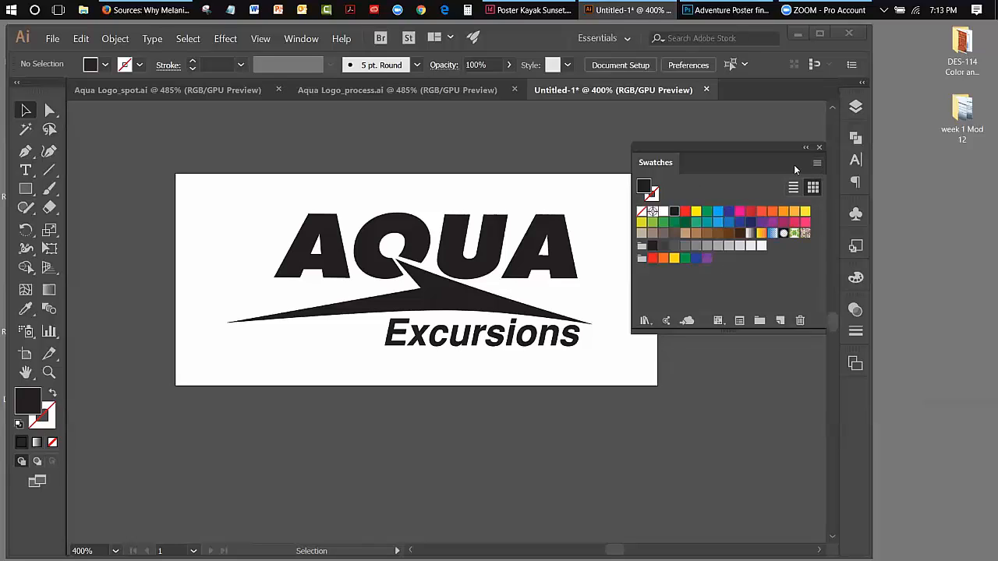
left_click(854, 162)
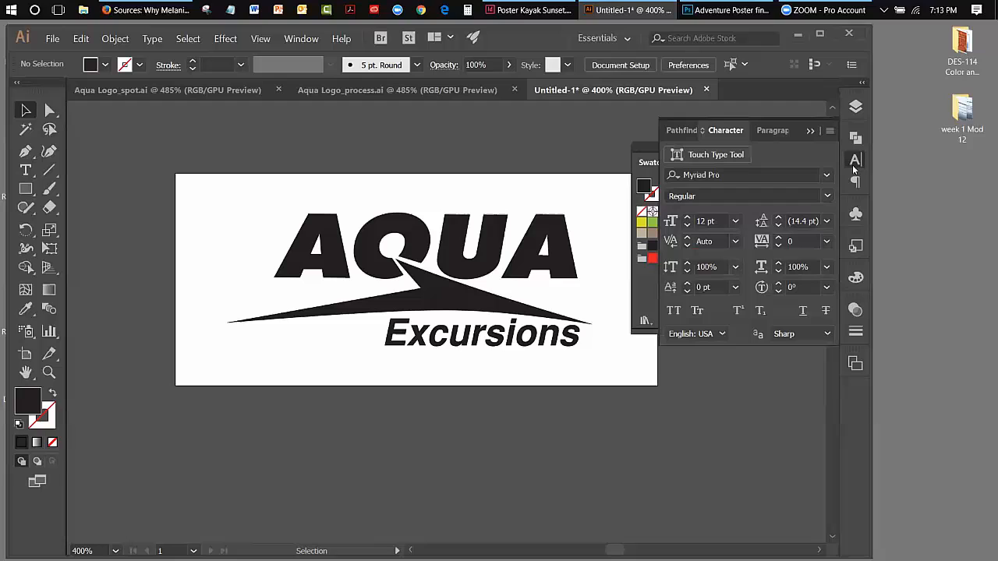
left_click(829, 132)
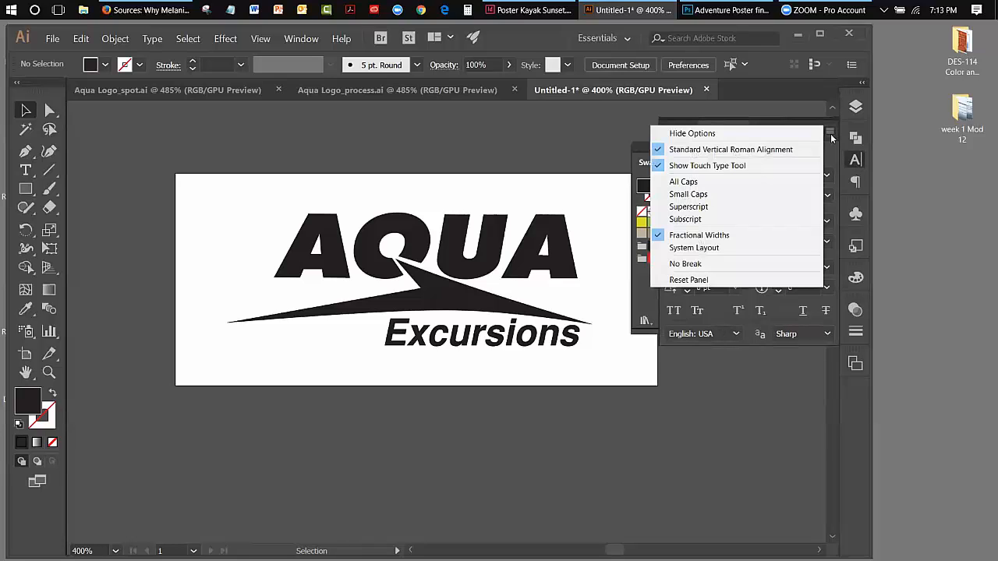
left_click(831, 138)
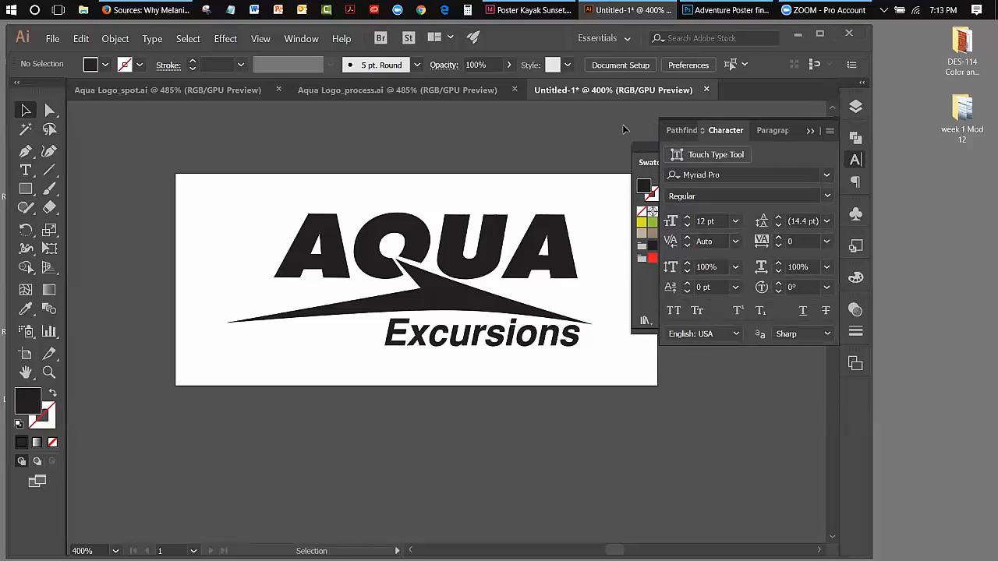
left_click(810, 131)
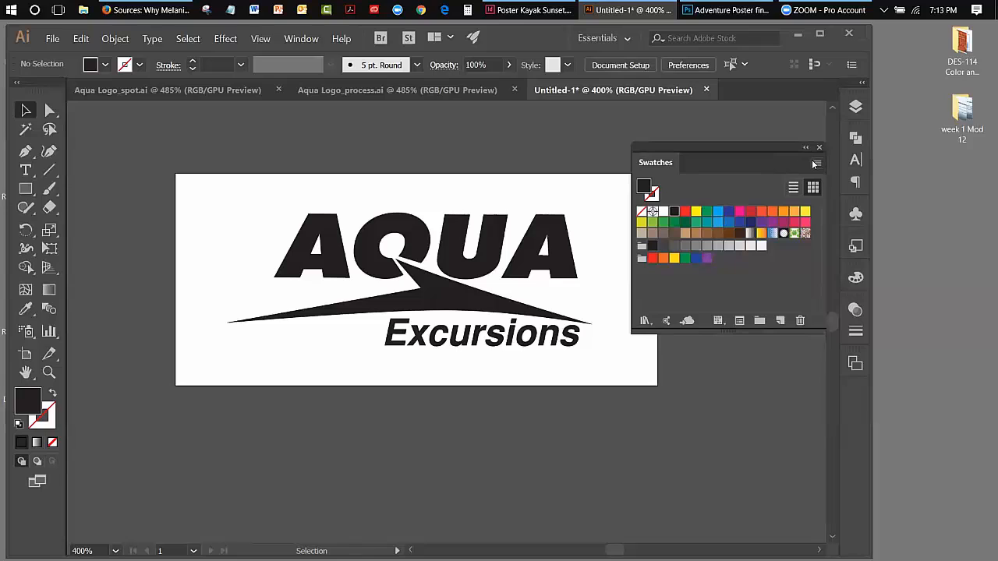
Select all unused swatches in the logo document and delete them.
left_click(815, 164)
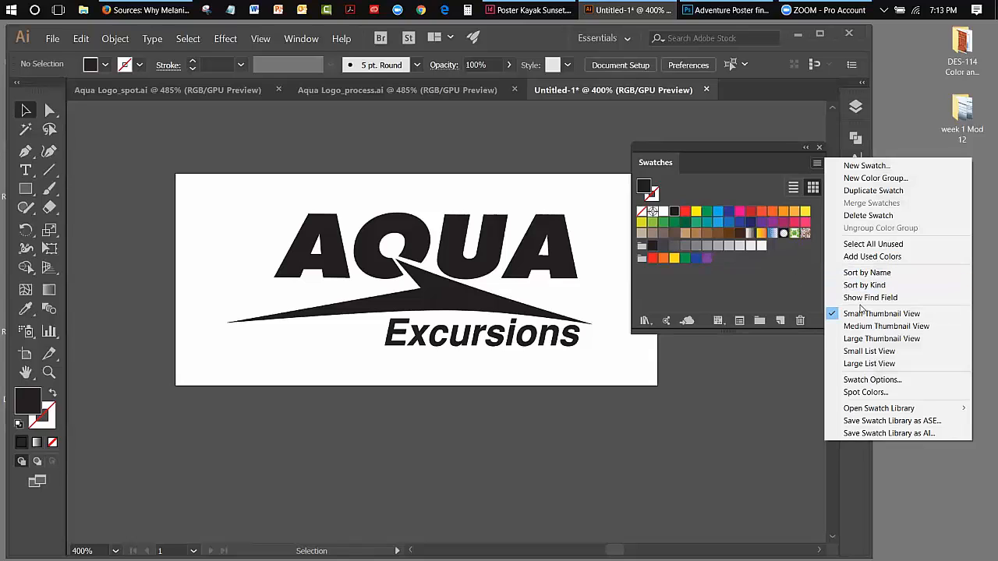
left_click(870, 244)
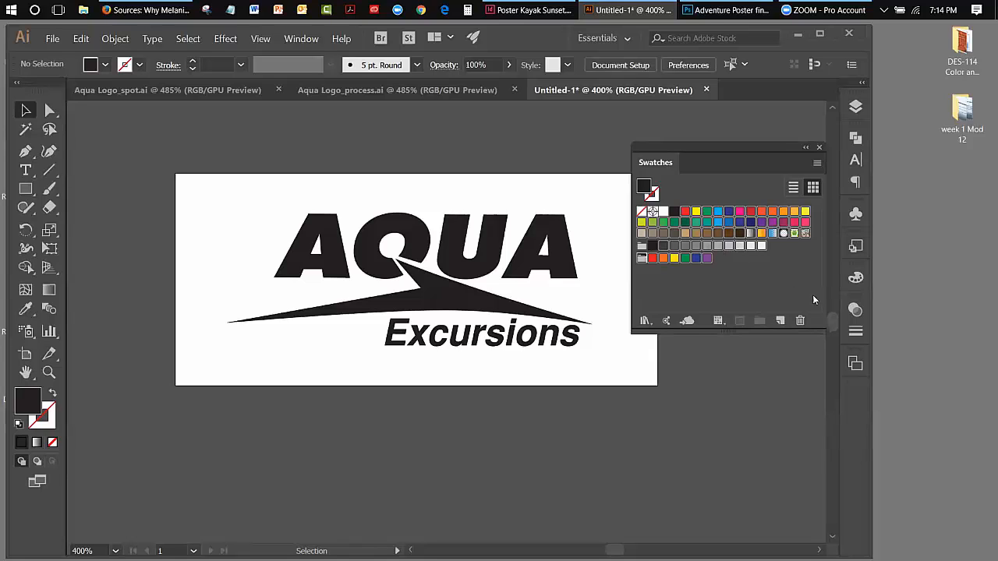
left_click(799, 321)
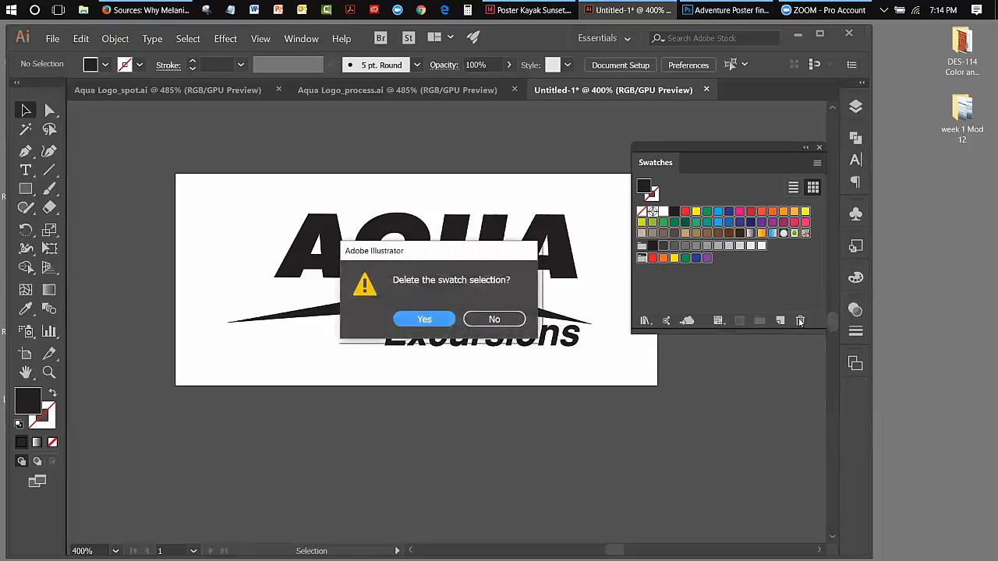
left_click(451, 322)
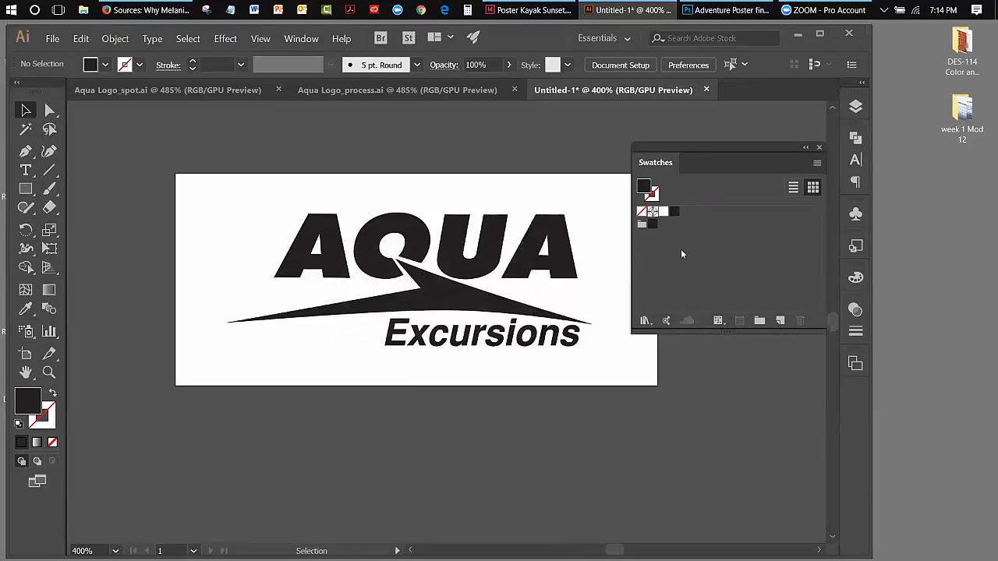
Delete the leftover color group from the logo document's swatches.
left_click(641, 225)
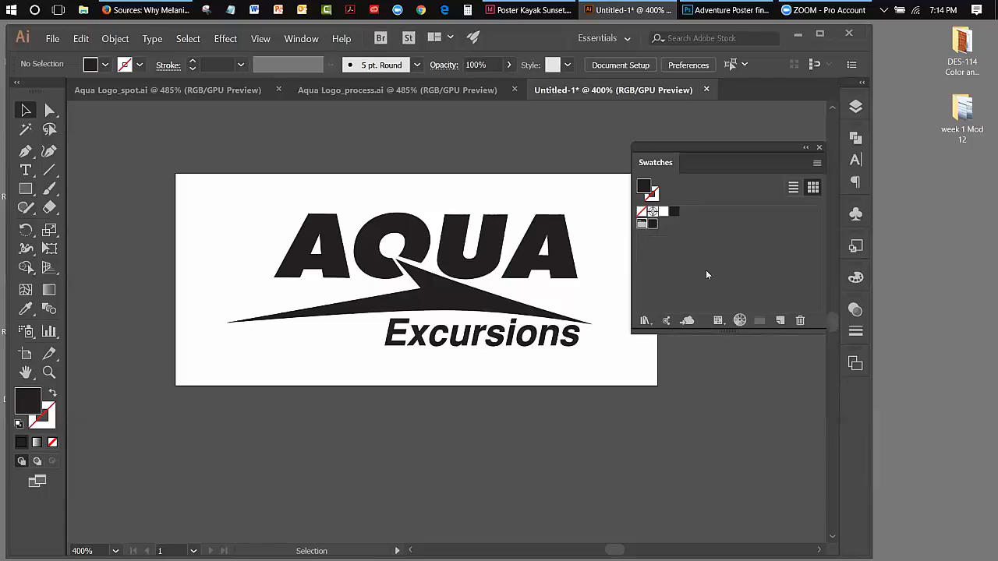
left_click(798, 321)
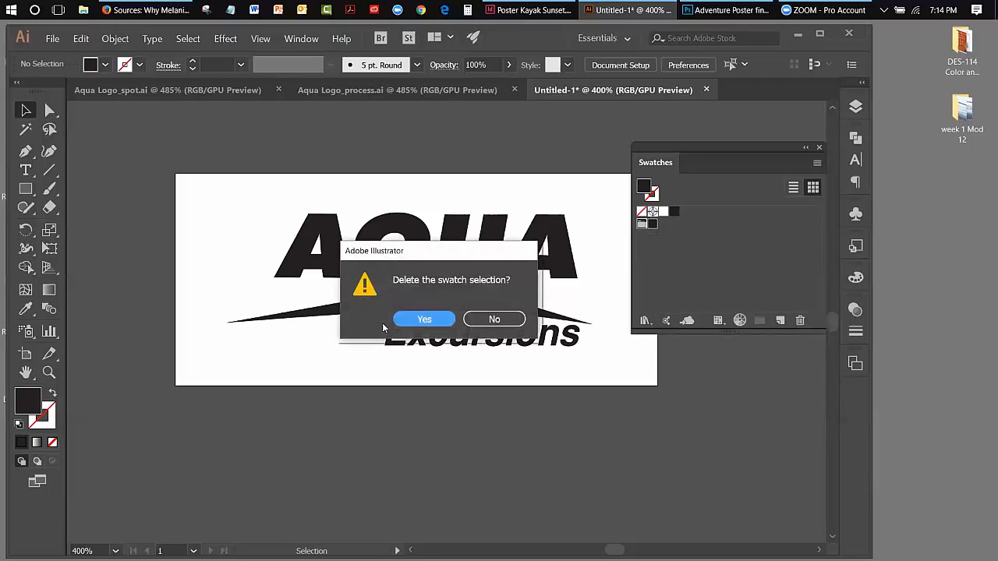
left_click(425, 319)
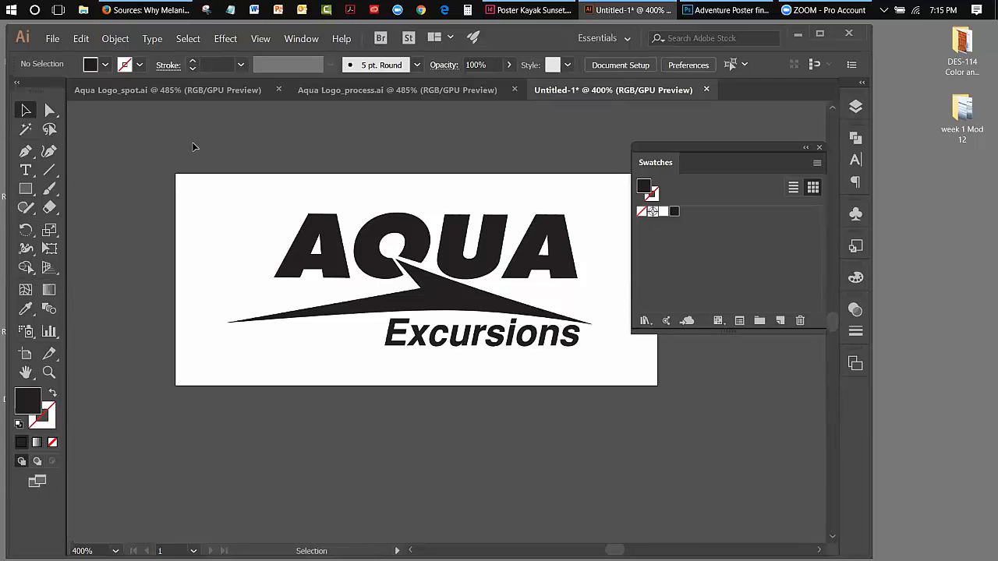
Compare the artwork and swatches of Aqua Logo_spot.ai and Aqua Logo_process.ai, and return to the untitled logo document.
left_click(134, 91)
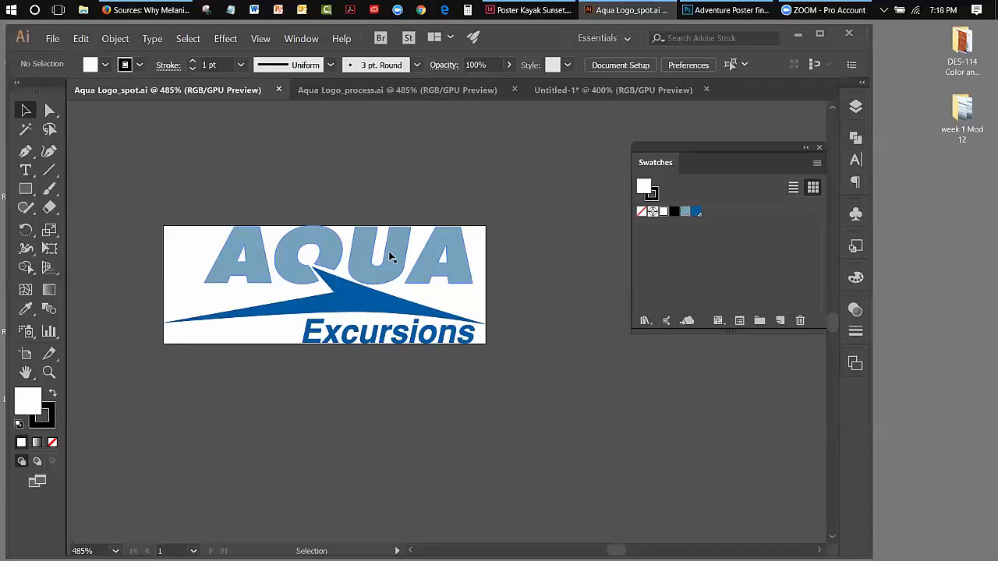
left_click(319, 91)
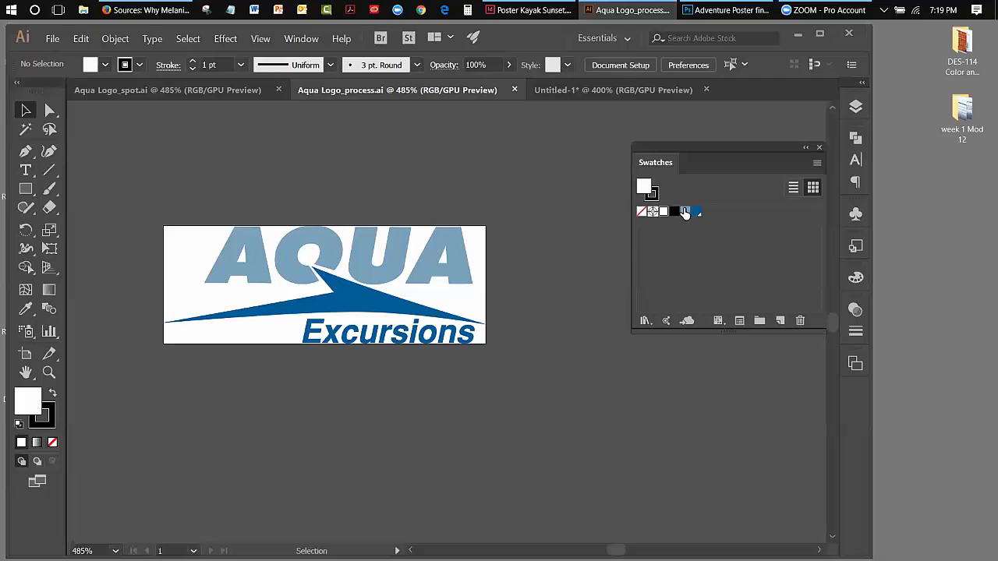
left_click(569, 92)
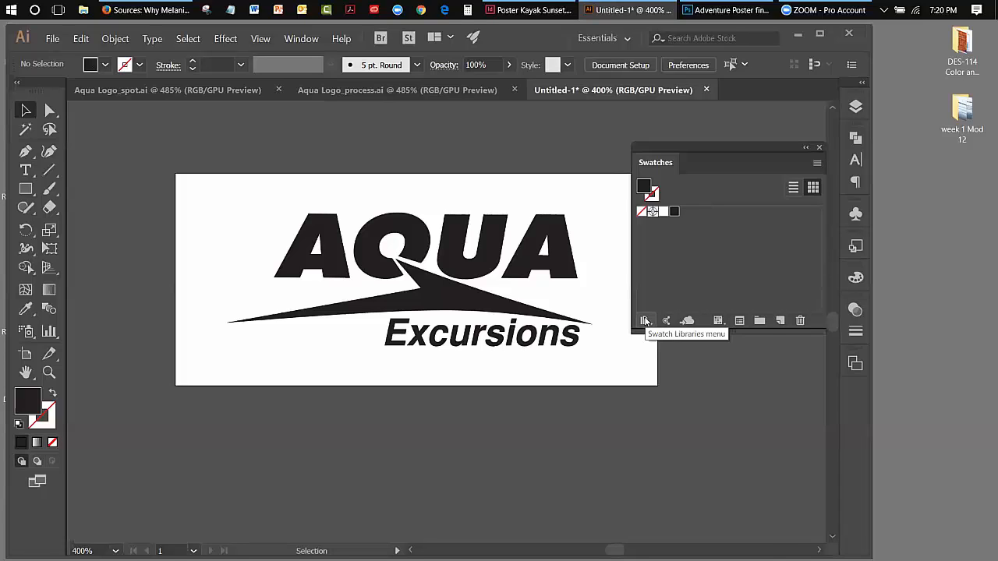
Open the PANTONE+ CMYK Coated color book, place it clear of the logo, and lengthen it to show more swatches.
left_click(644, 321)
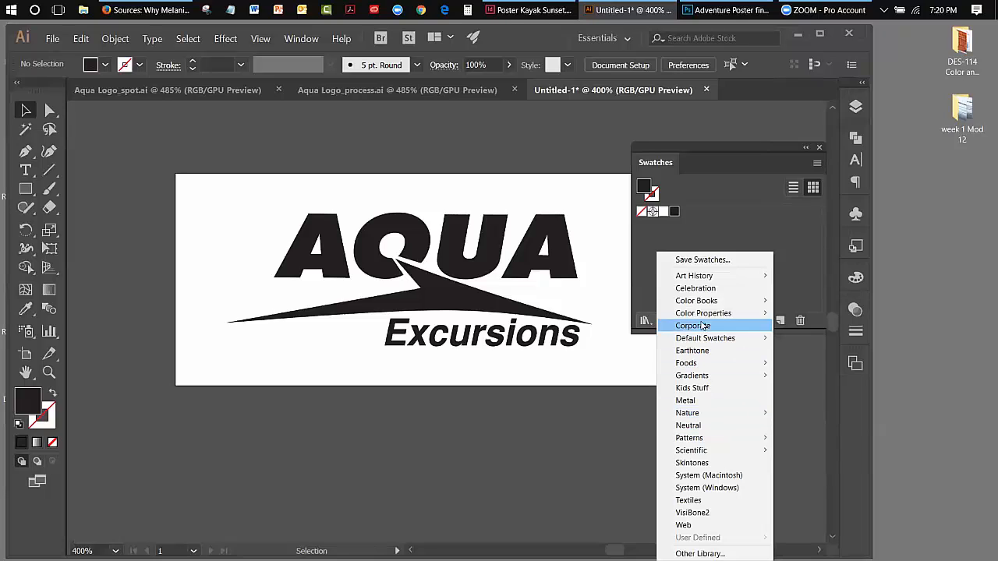
mouse_move(699, 304)
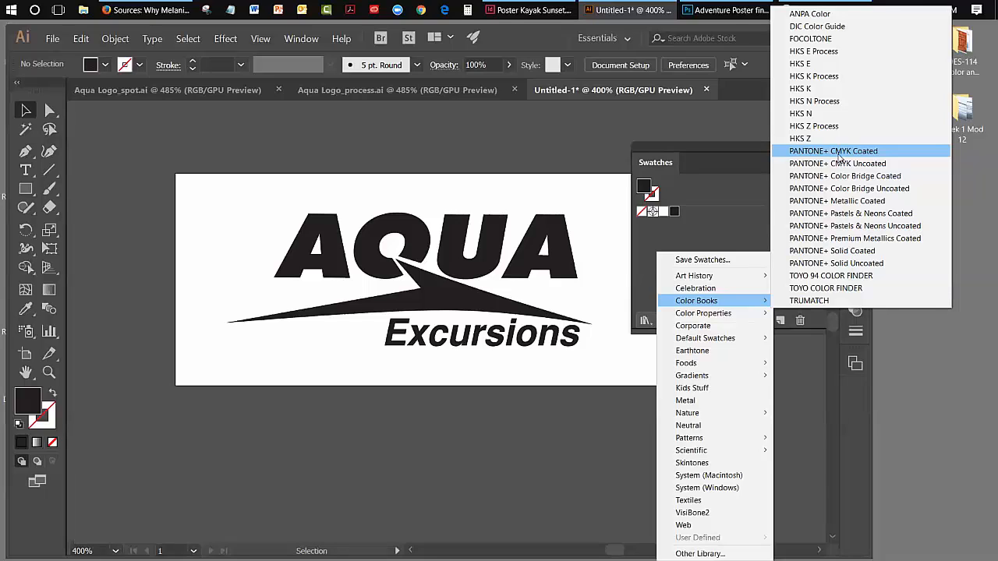
left_click(839, 153)
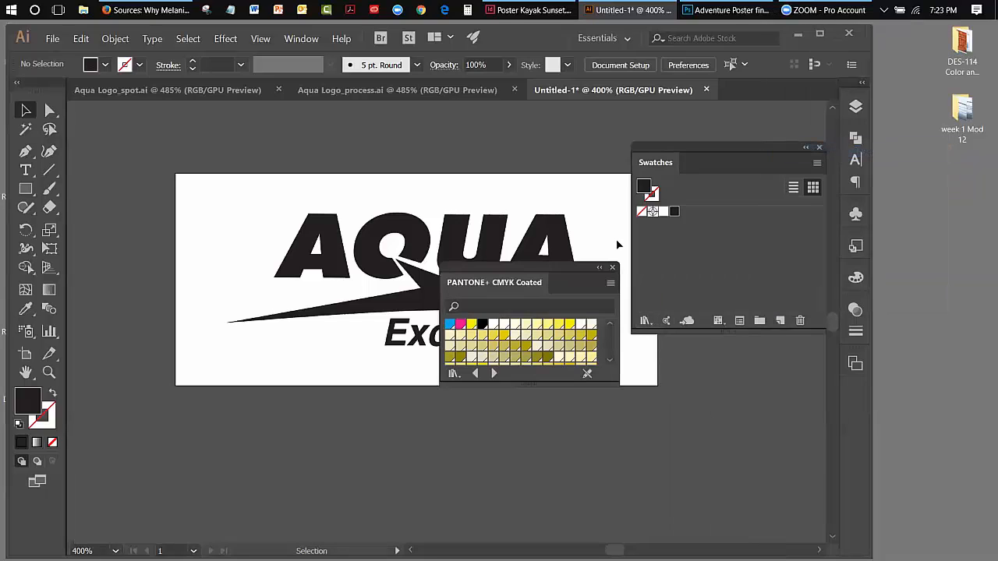
left_click_drag(504, 265, 137, 120)
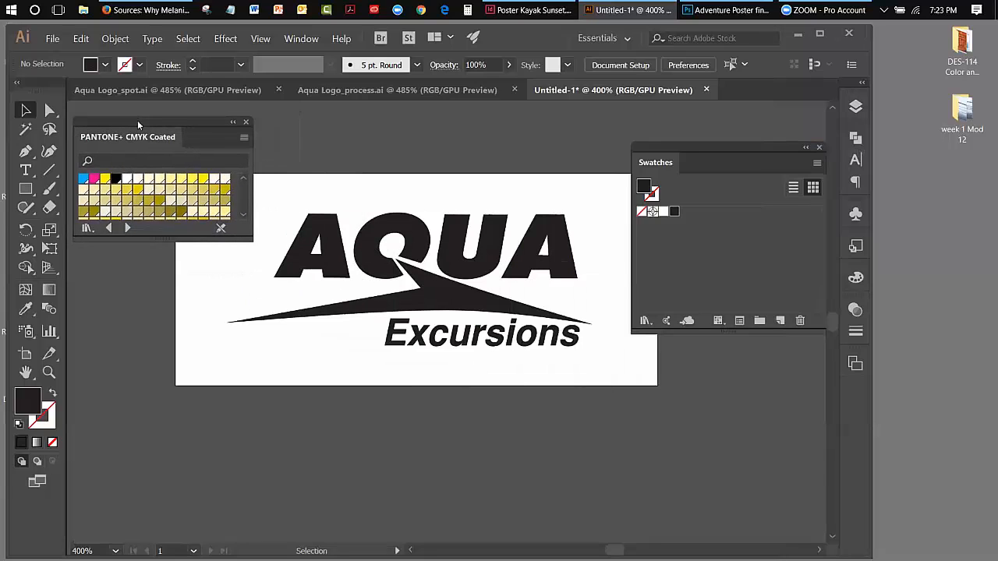
left_click_drag(166, 241, 159, 515)
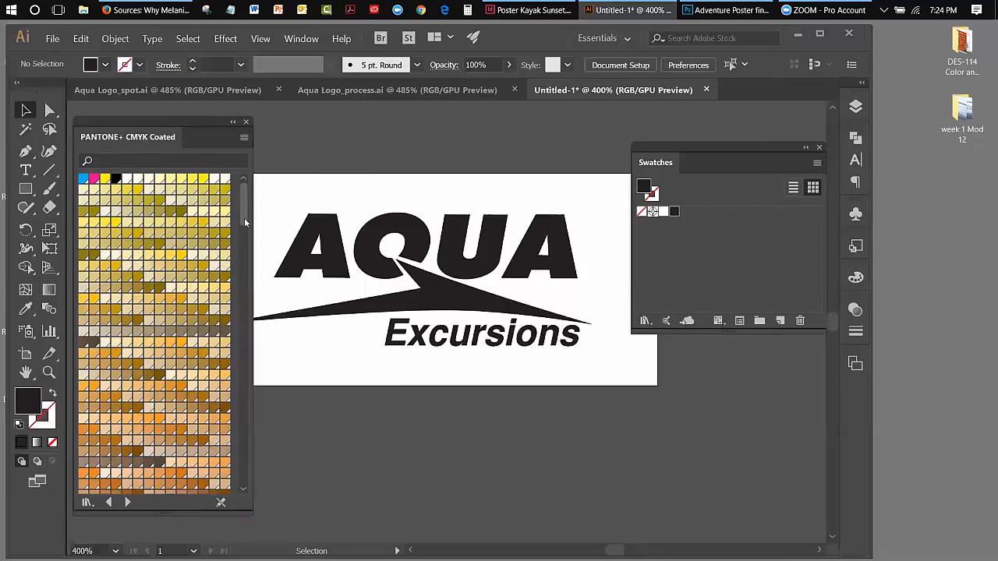
left_click_drag(244, 217, 244, 195)
Add a dark blue and the light blue PANTONE P 103-3 C from the PANTONE+ CMYK Coated book to the document swatches.
left_click(645, 321)
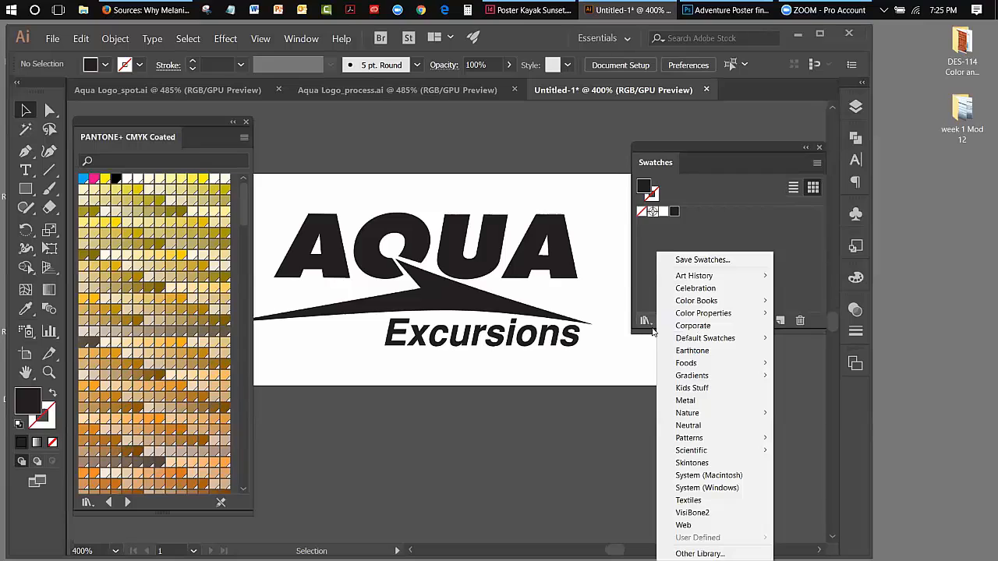
mouse_move(702, 305)
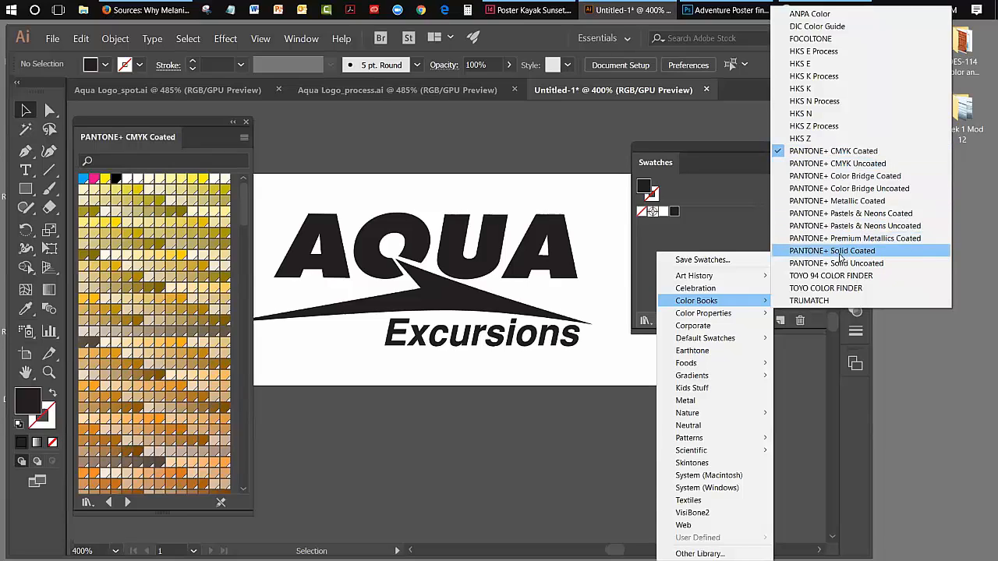
left_click(853, 153)
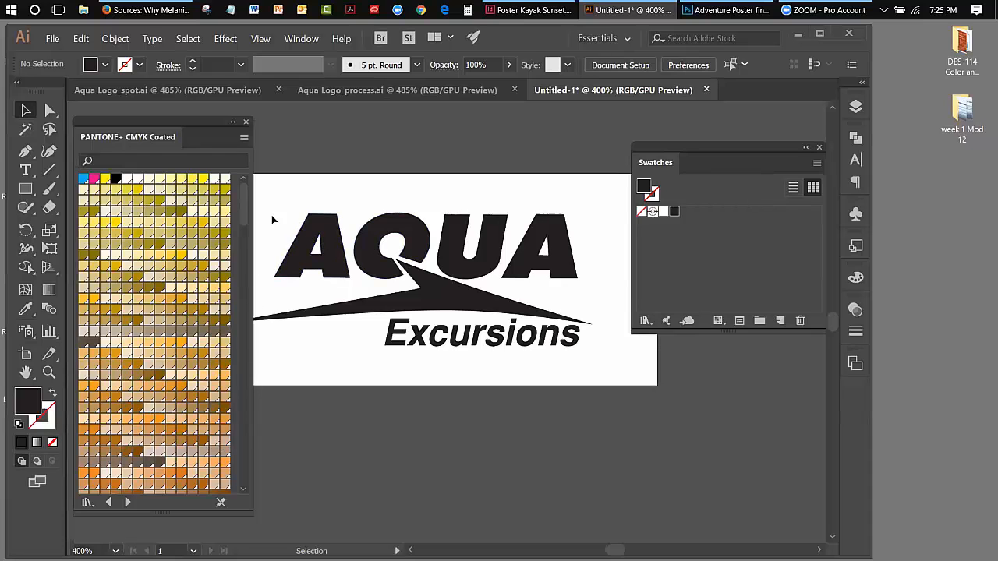
left_click_drag(244, 217, 230, 376)
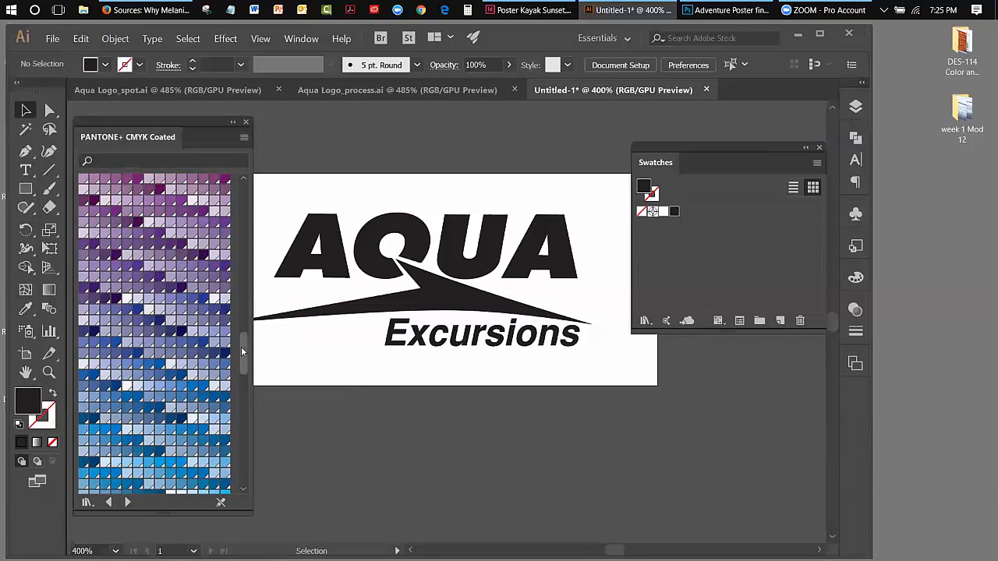
left_click(203, 301)
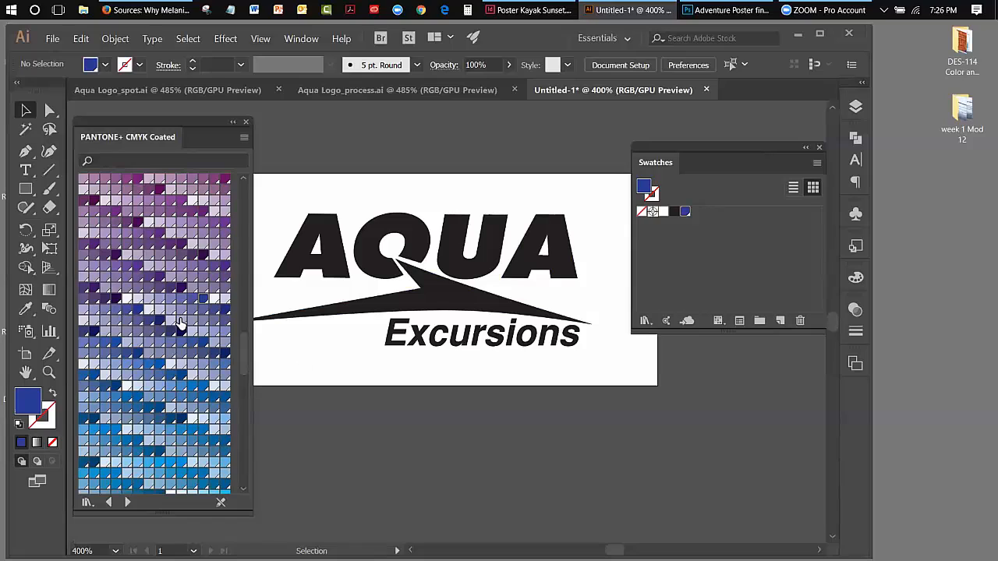
left_click(84, 355)
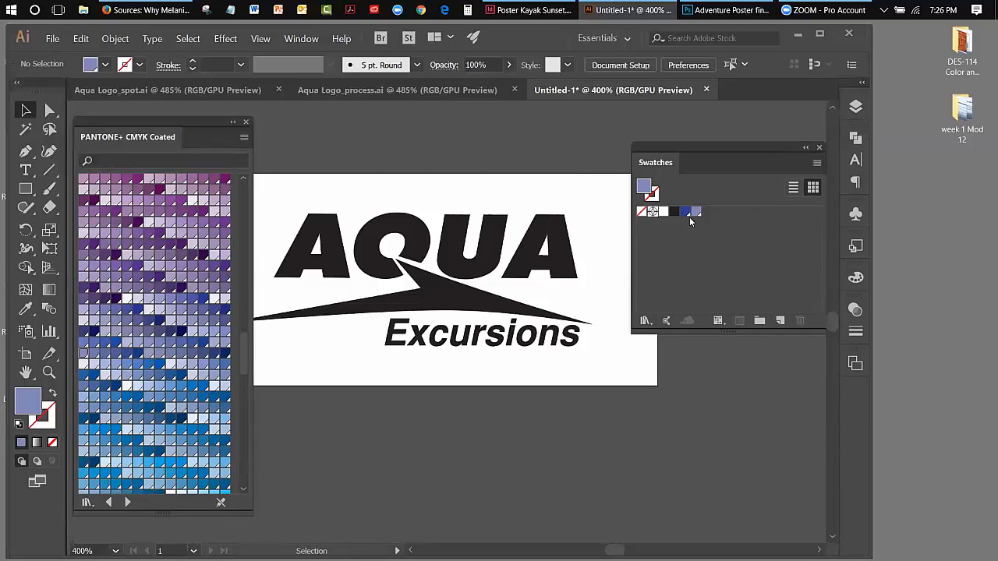
Fill the AQUA and Excursions lettering with the dark blue swatch and the swoosh with PANTONE P 103-3 C.
left_click(449, 258)
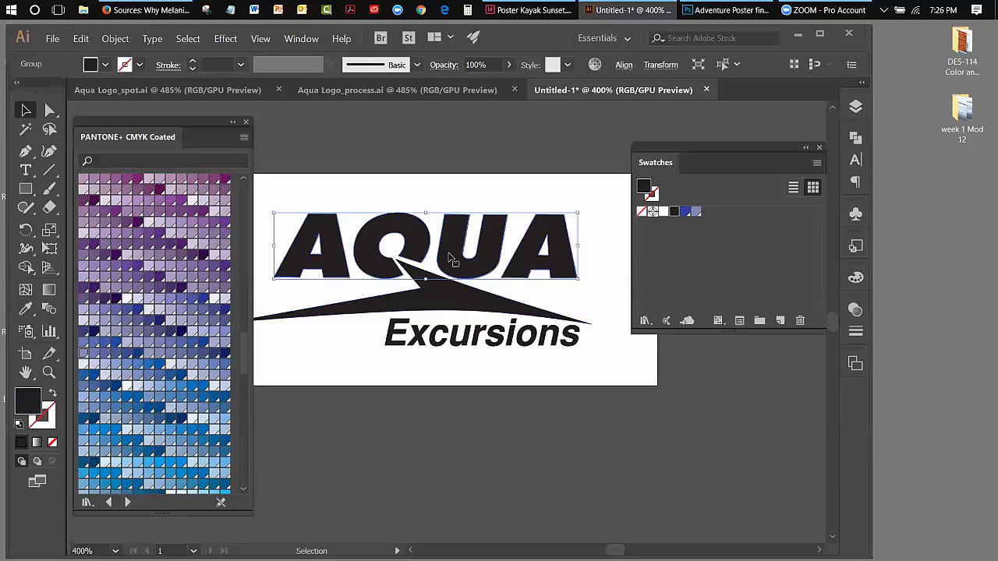
left_click(685, 213)
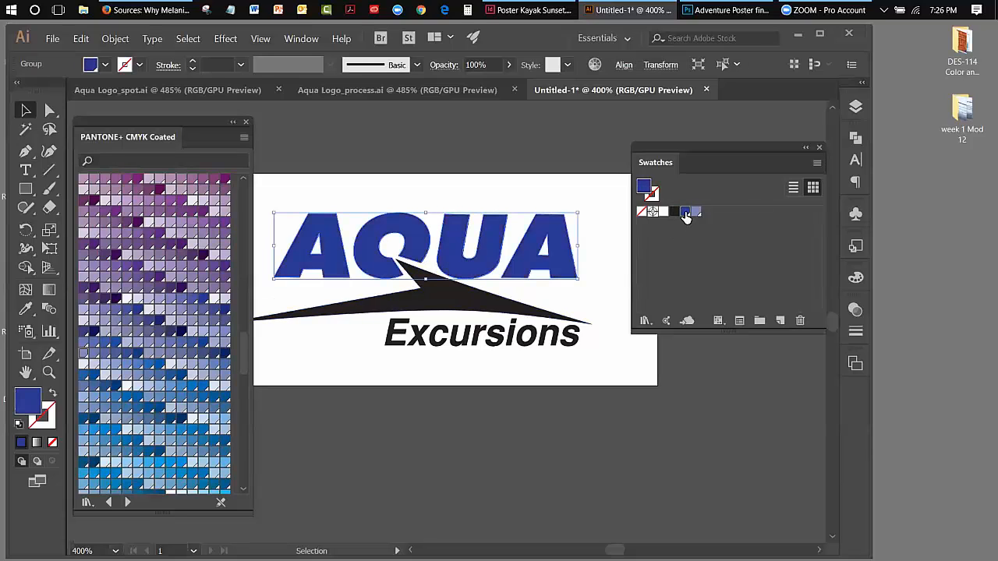
left_click(435, 308)
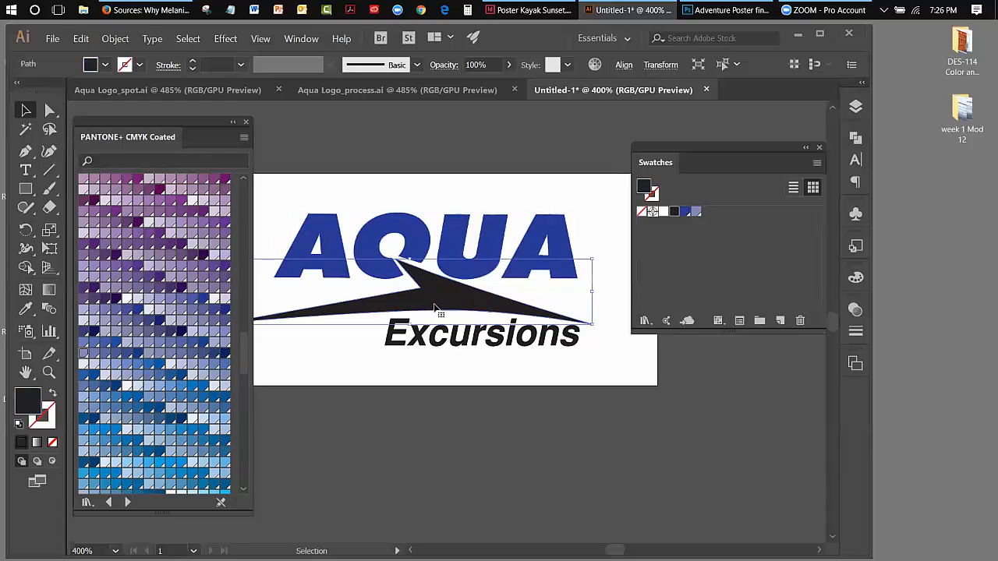
left_click(697, 212)
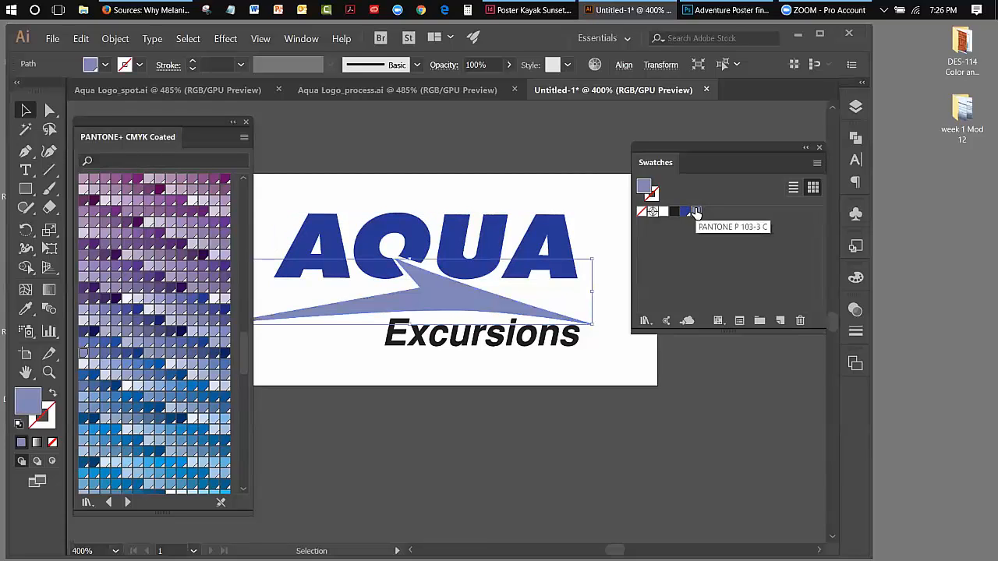
left_click(496, 348)
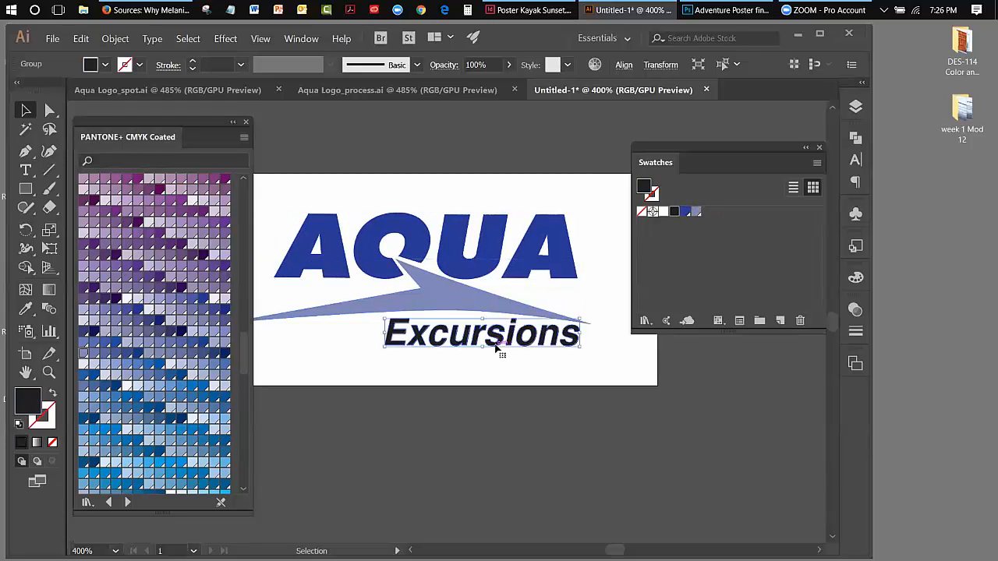
left_click(684, 212)
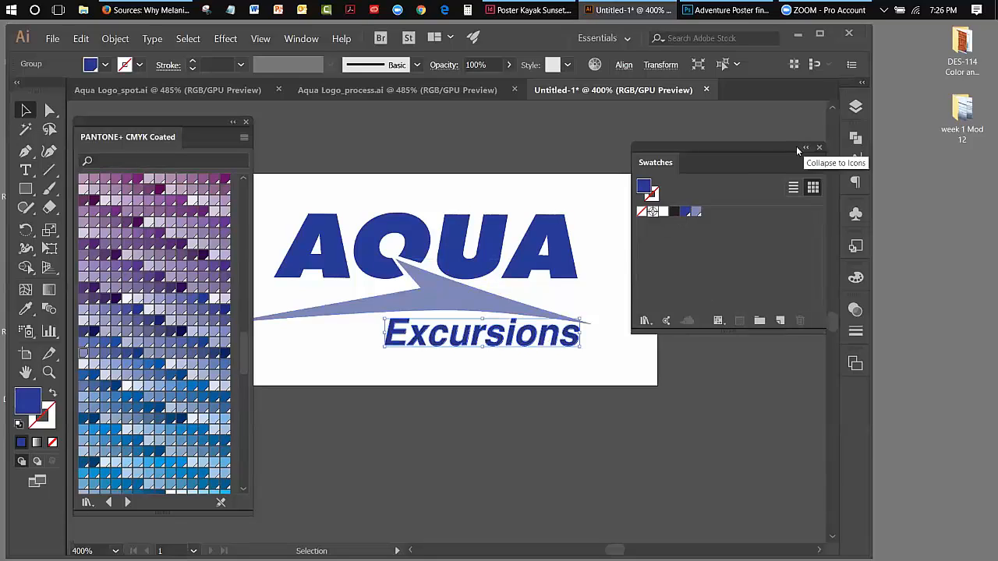
left_click(612, 183)
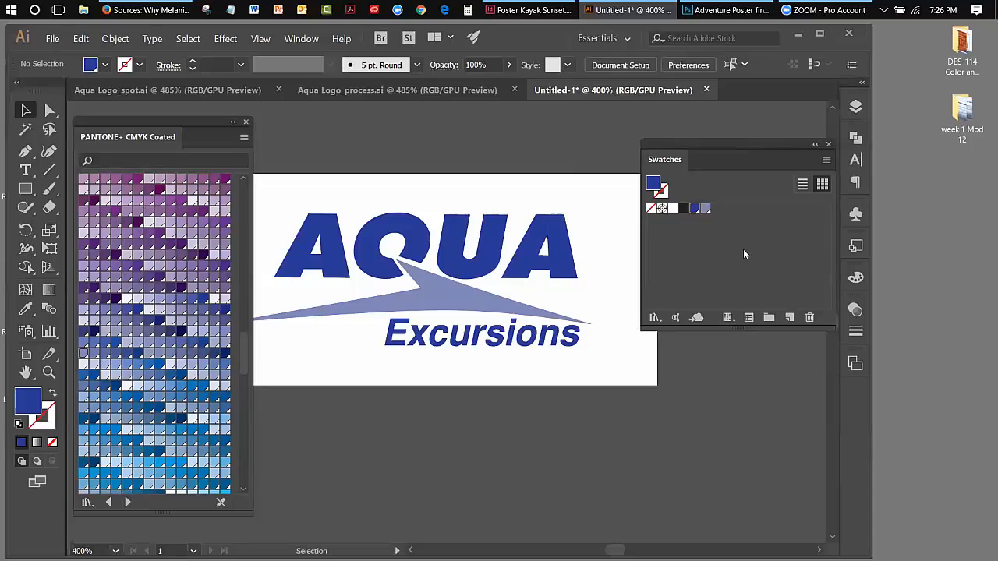
Rename the light blue swatch PANTONE P 103-3 C as Logo Lt Blue.
left_click(705, 209)
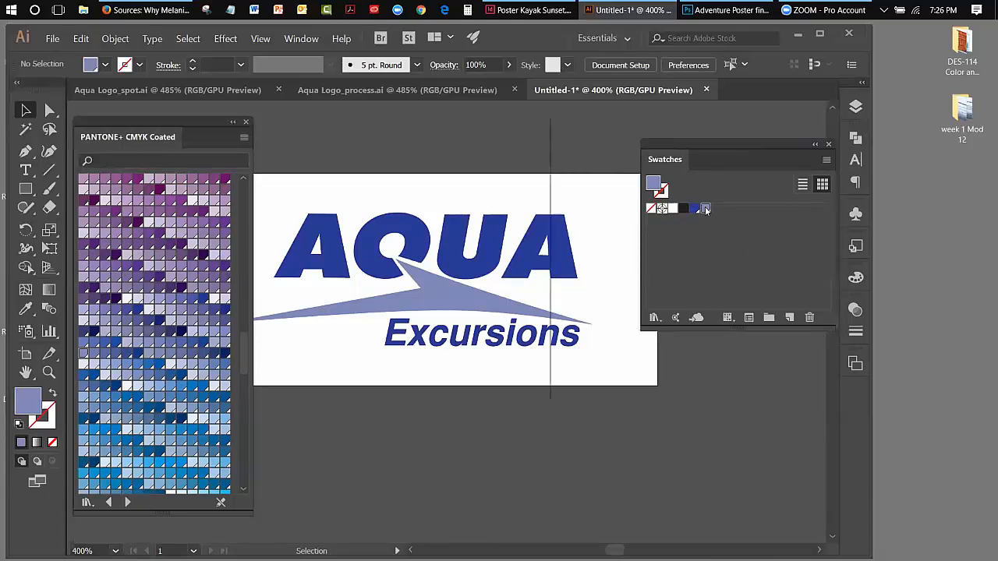
double_click(706, 209)
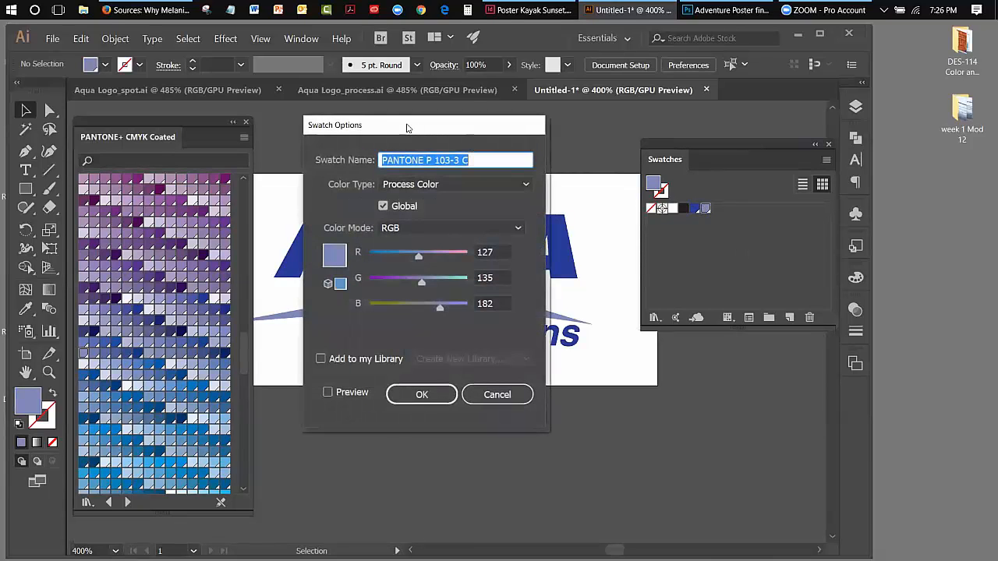
left_click_drag(406, 127, 423, 159)
left_click(438, 426)
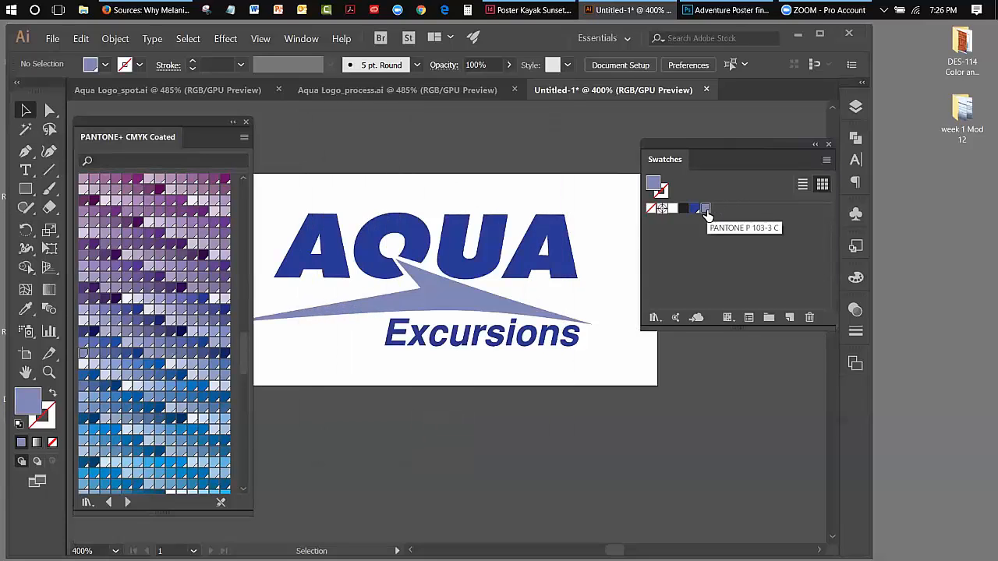
double_click(706, 209)
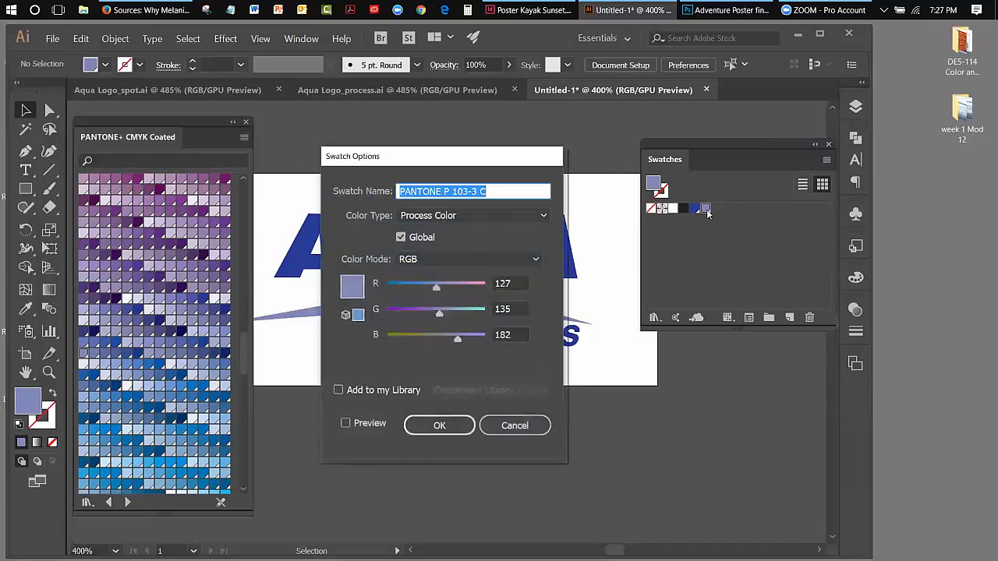
left_click_drag(447, 152, 437, 141)
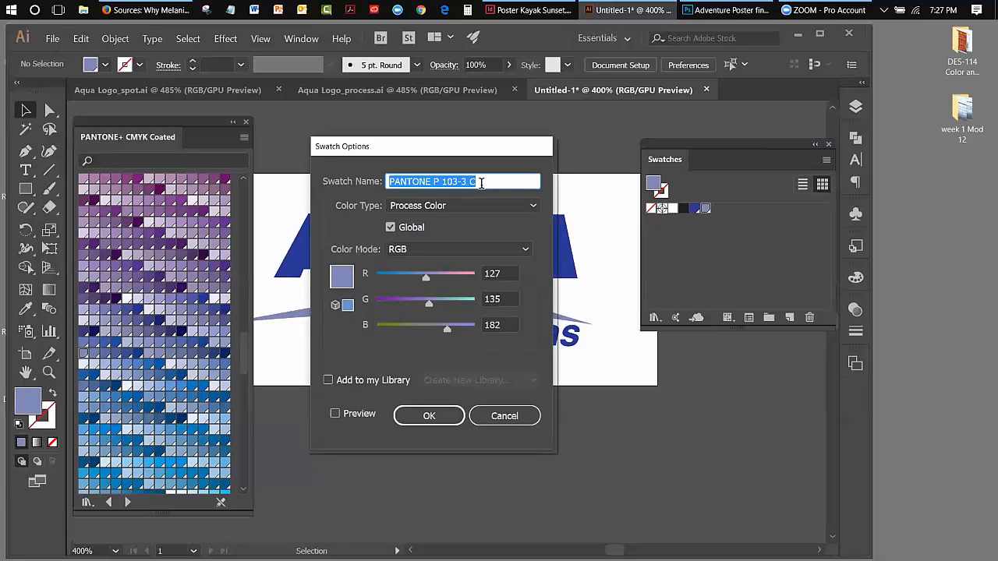
left_click_drag(481, 183, 389, 184)
type("Lo")
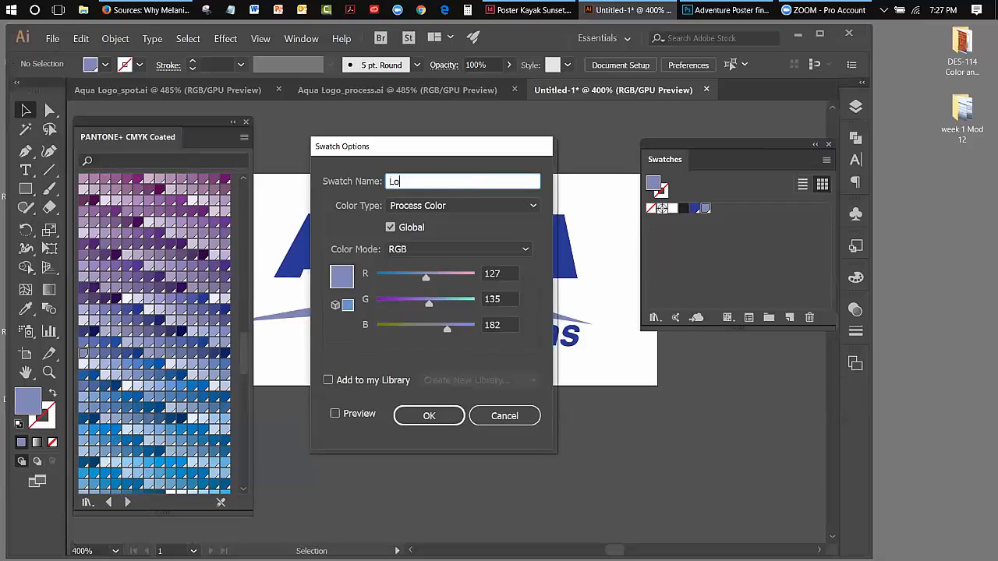
type("g Lt Blue")
left_click(405, 181)
type("o")
left_click(456, 413)
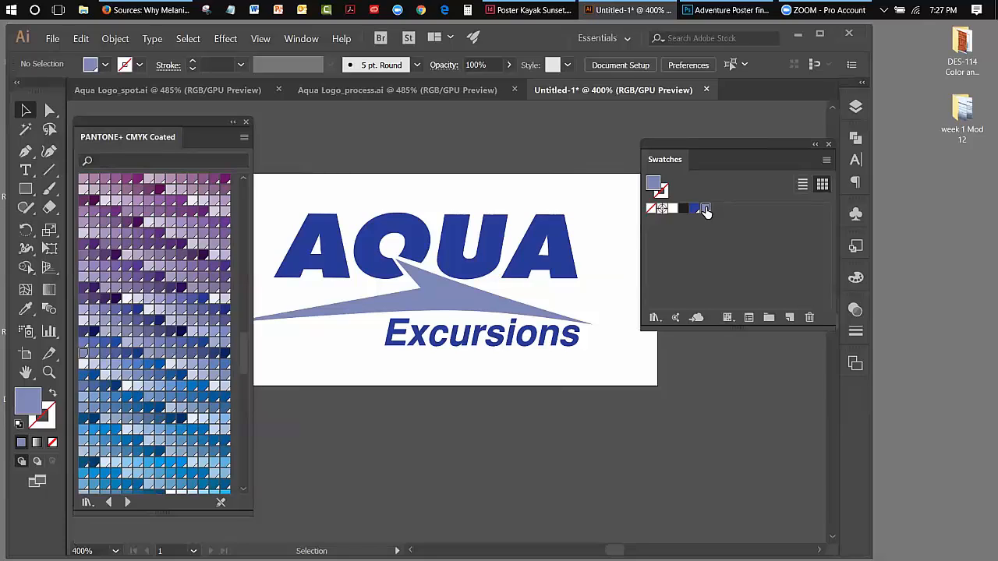
Set the Logo Lt Blue swatch's color type to Spot Color and its color mode to CMYK.
double_click(705, 209)
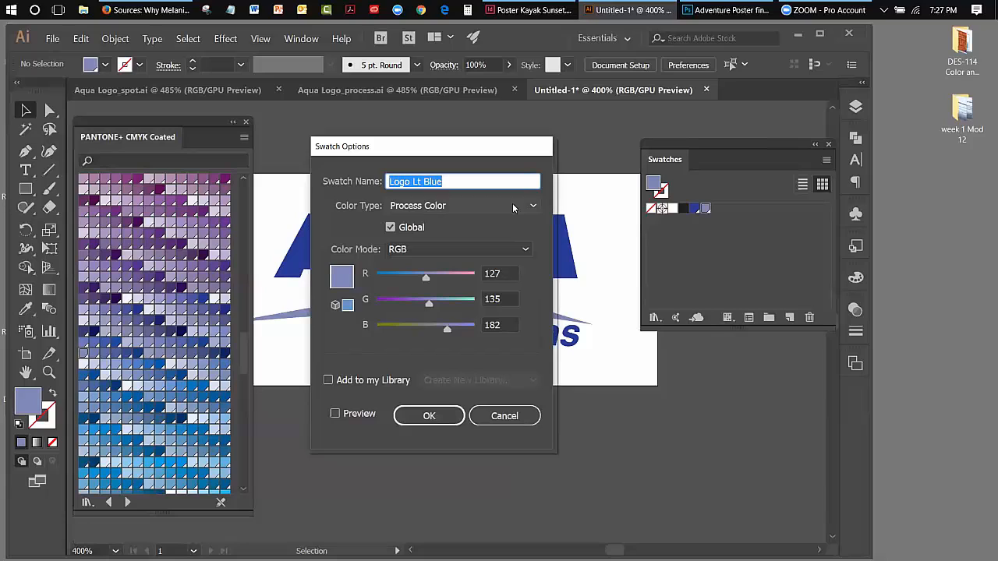
left_click(412, 250)
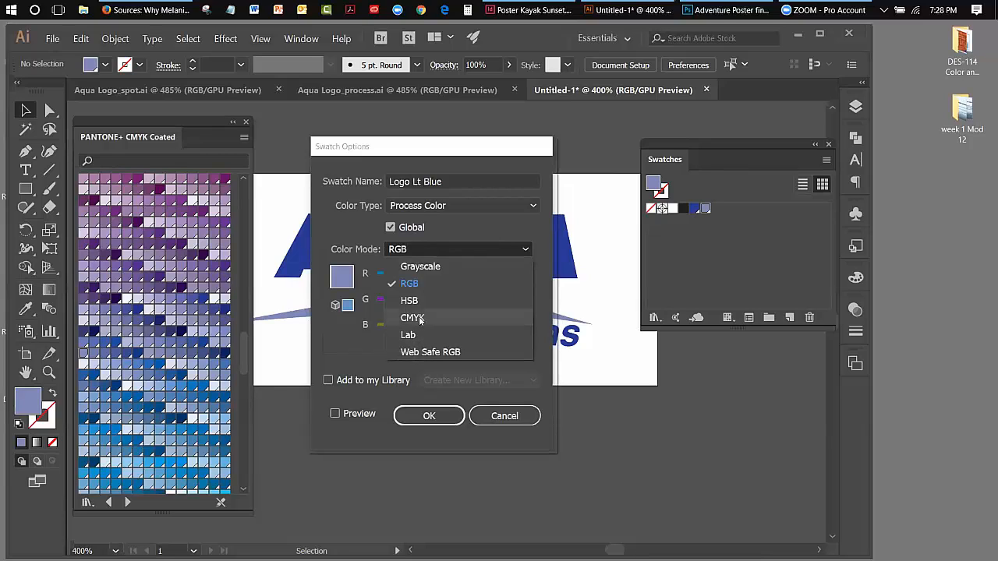
left_click(445, 220)
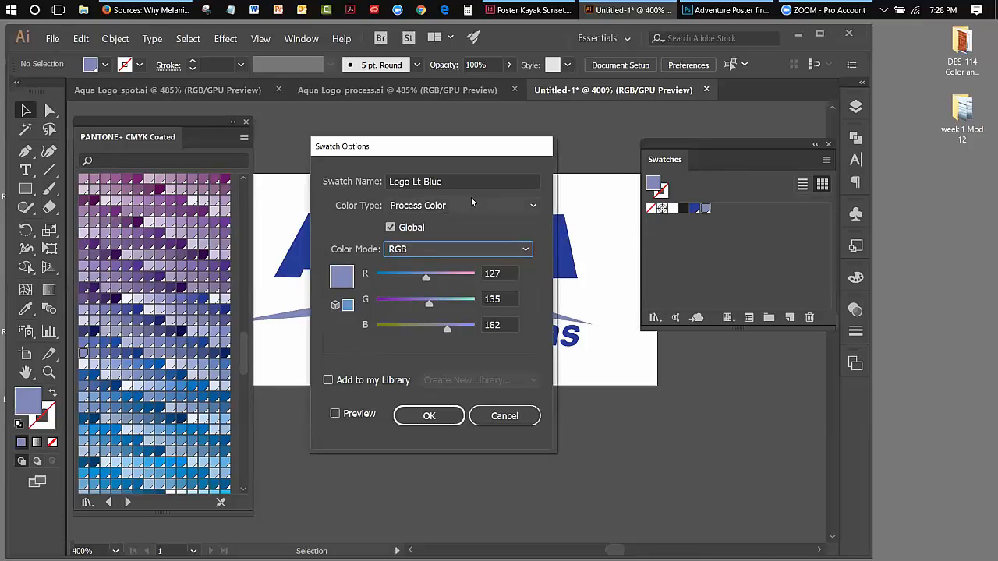
left_click(532, 208)
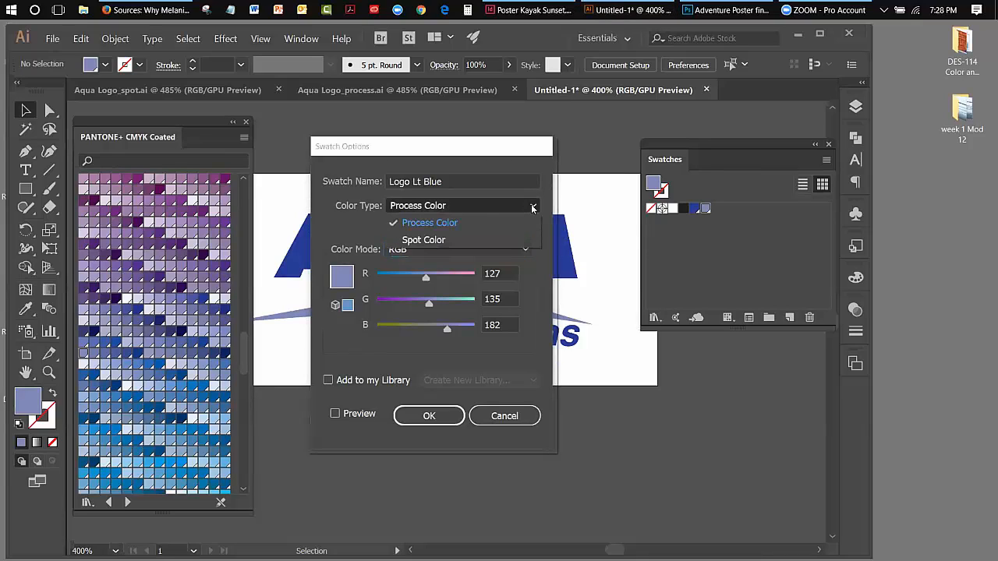
left_click(421, 241)
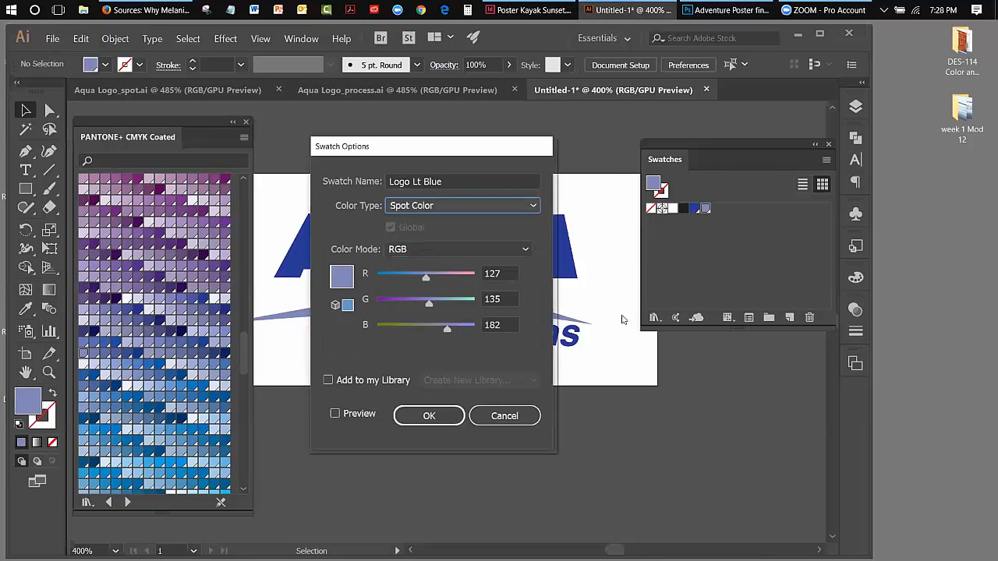
left_click(417, 249)
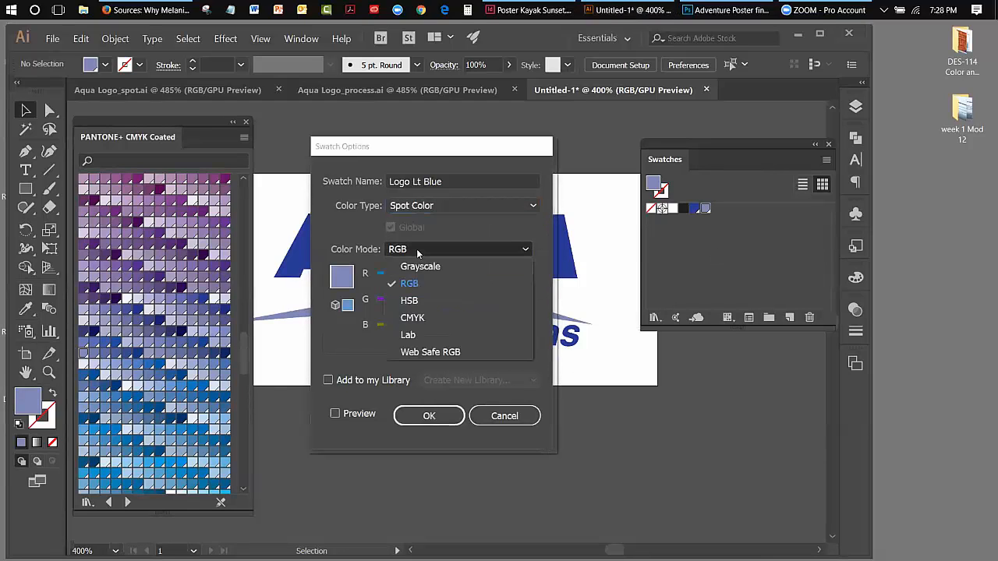
left_click(421, 317)
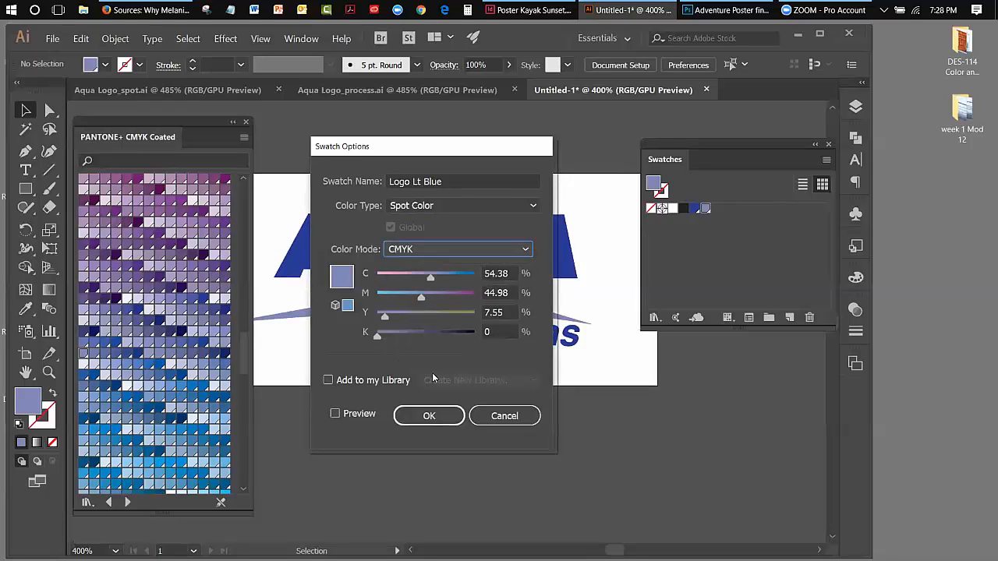
left_click(429, 415)
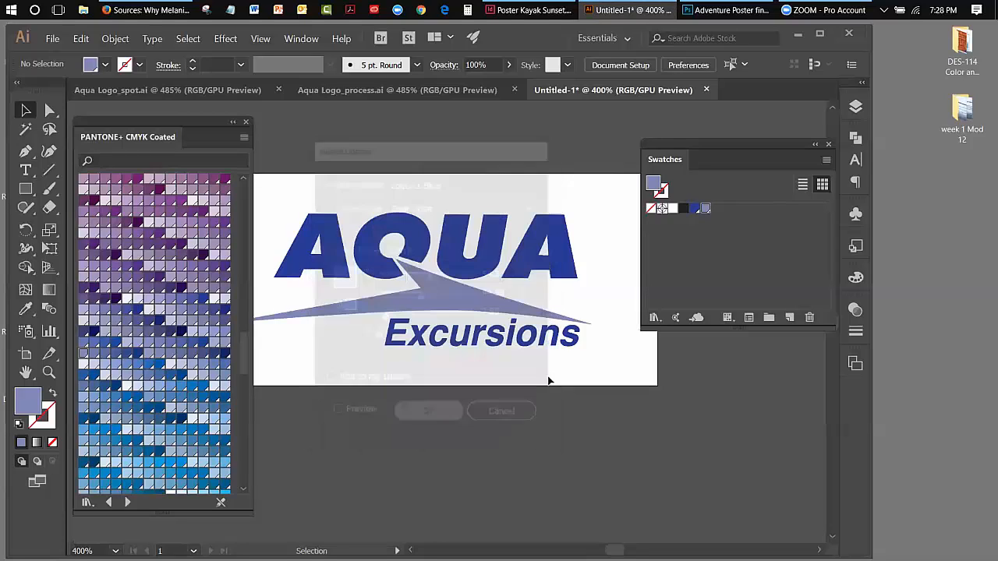
left_click(710, 218)
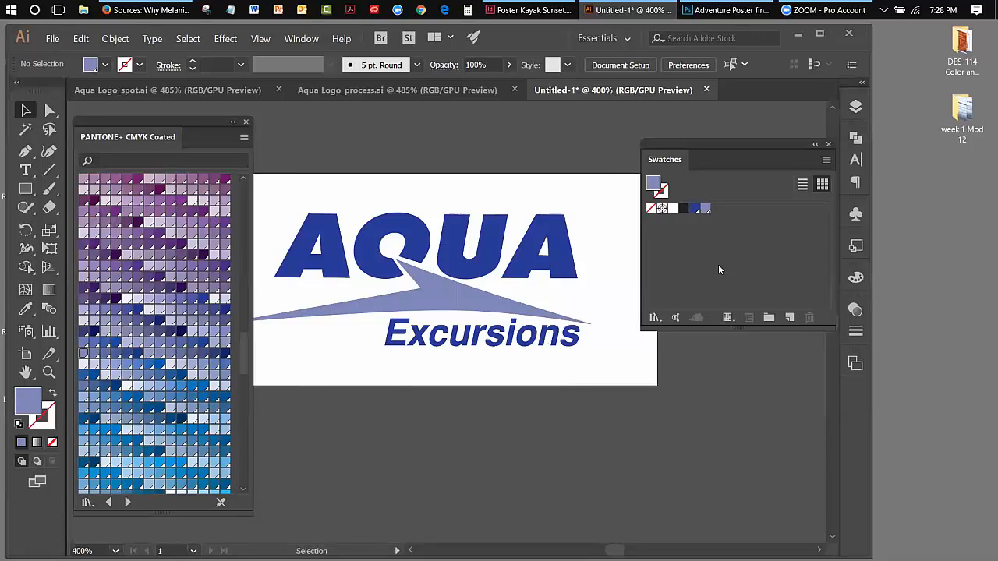
Change the Logo Lt Blue swatch's color type to Process Color.
left_click(704, 211)
double_click(704, 210)
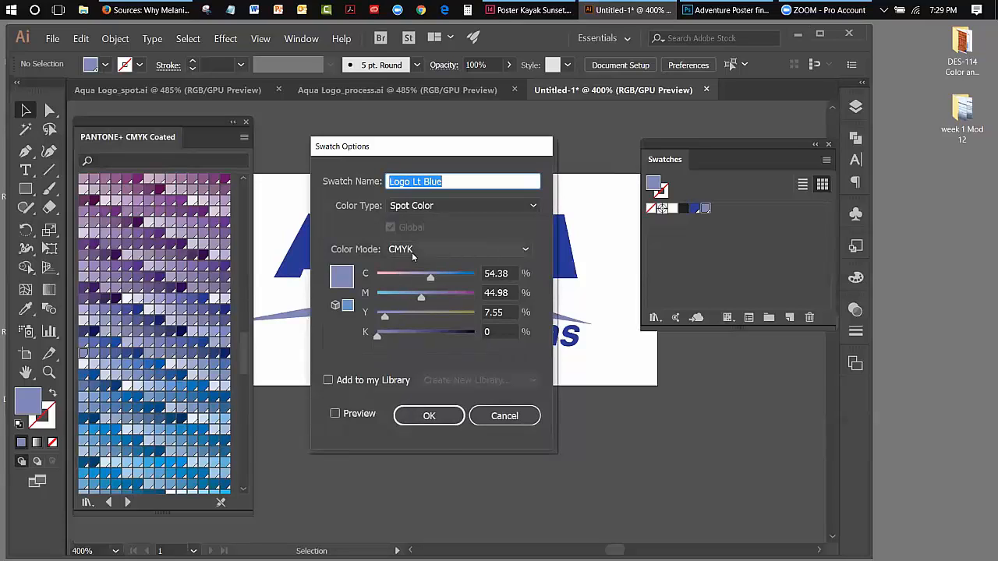
left_click(445, 206)
left_click(445, 225)
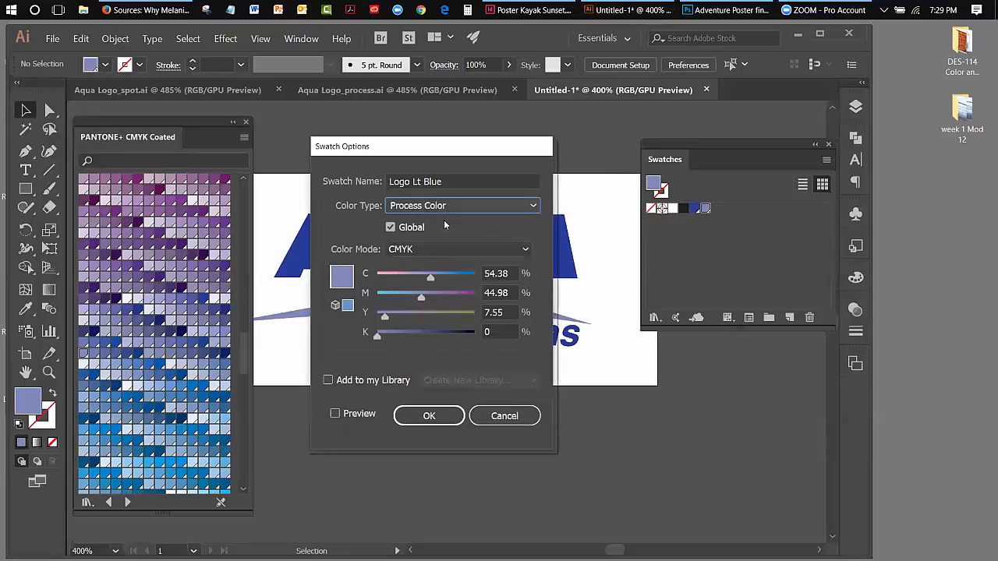
left_click(460, 417)
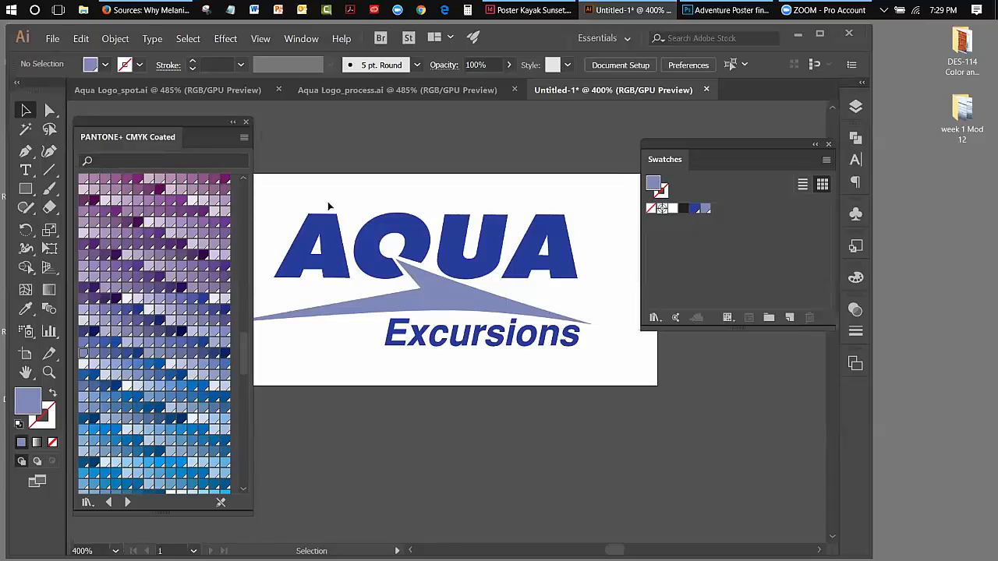
Convert the Logo Lt Blue swatch back to Spot Color and deselect it in the document swatches.
left_click(703, 209)
double_click(704, 209)
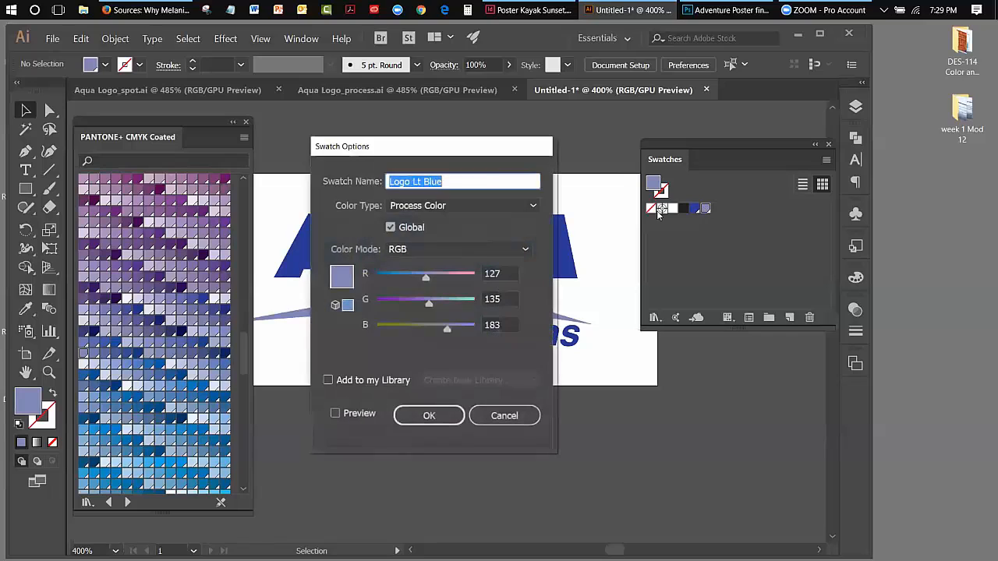
left_click(442, 205)
left_click(424, 240)
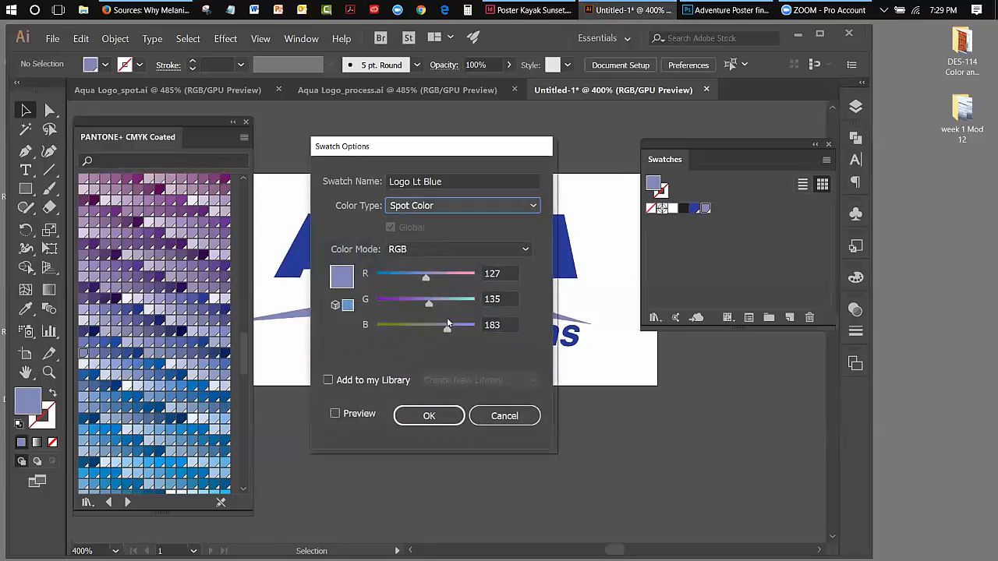
left_click(429, 416)
left_click(722, 263)
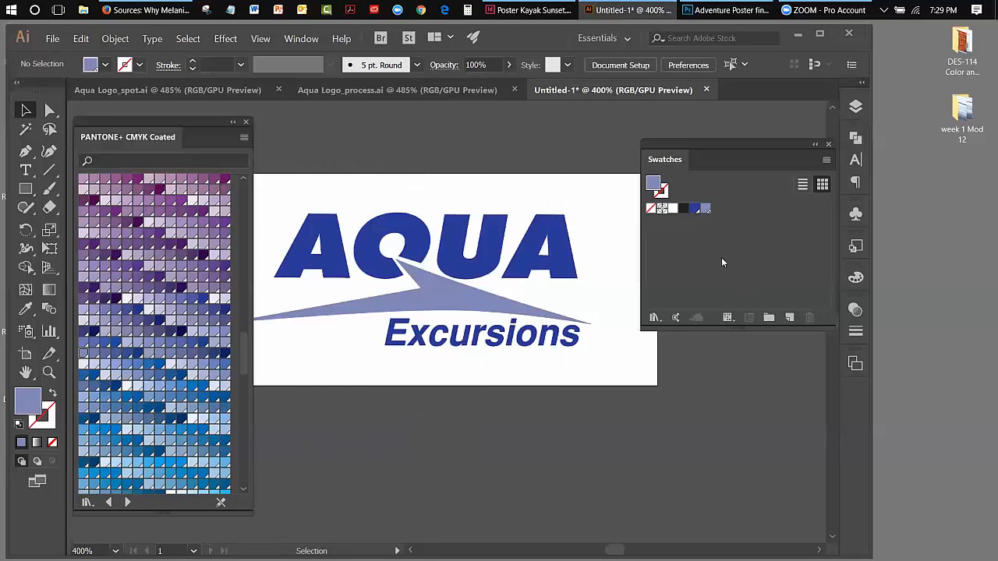
Change the Logo Lt Blue swatch's color type to Process Color and deselect it in the document swatches.
double_click(705, 209)
left_click(442, 206)
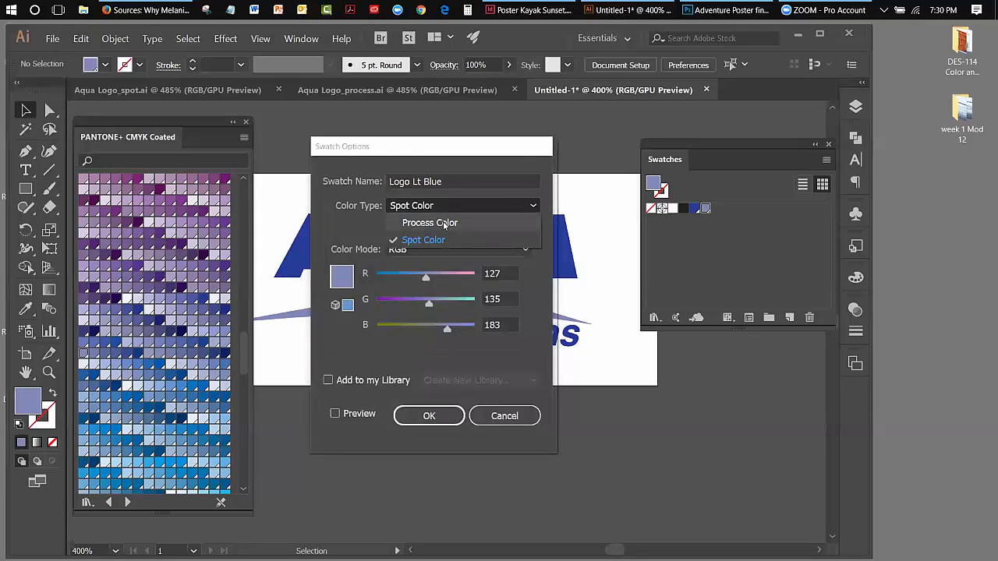
left_click(445, 224)
left_click(456, 407)
left_click(739, 271)
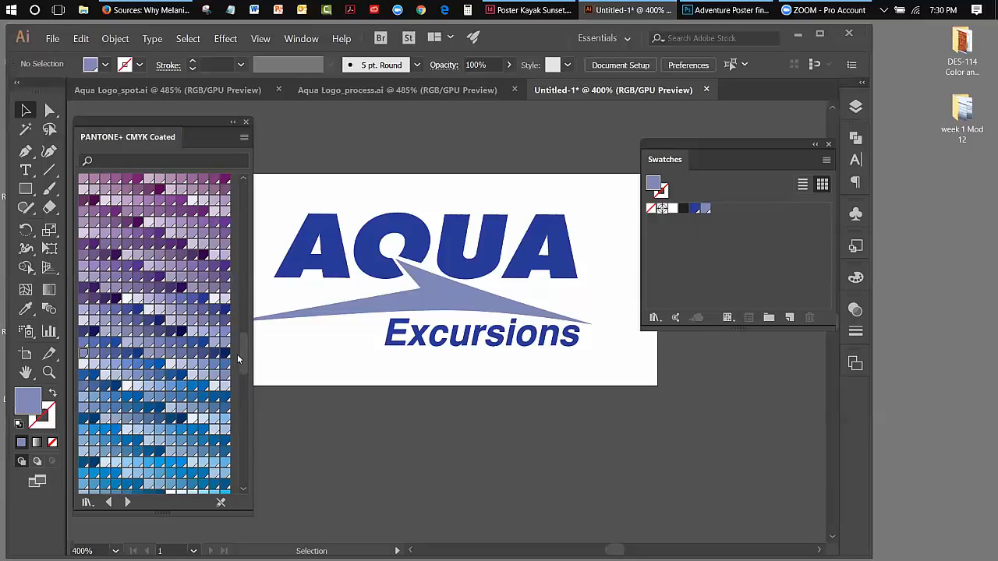
Dock the floating document swatches with the collapsed panels and close the PANTONE+ CMYK Coated color book.
left_click_drag(242, 361, 246, 297)
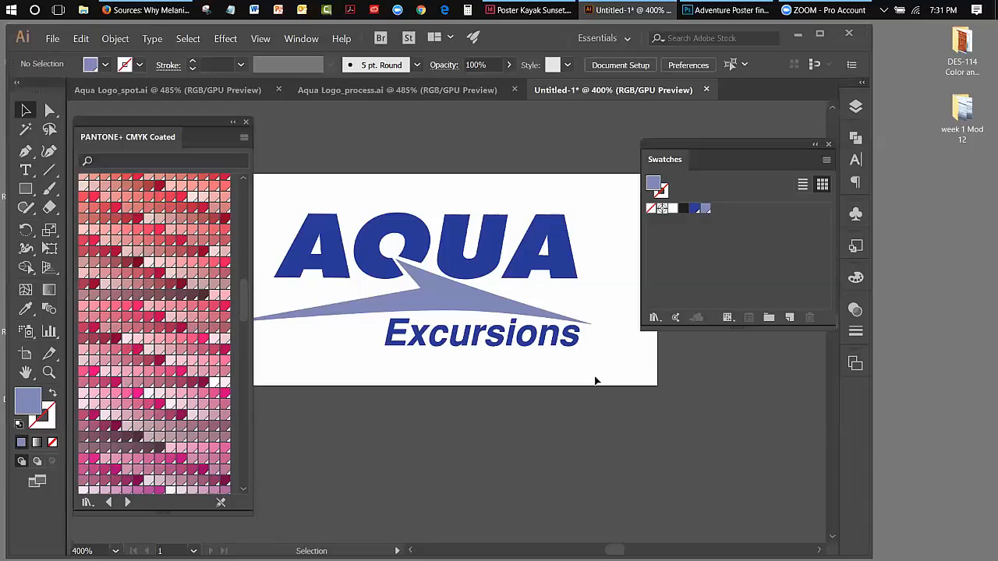
left_click_drag(792, 147, 858, 388)
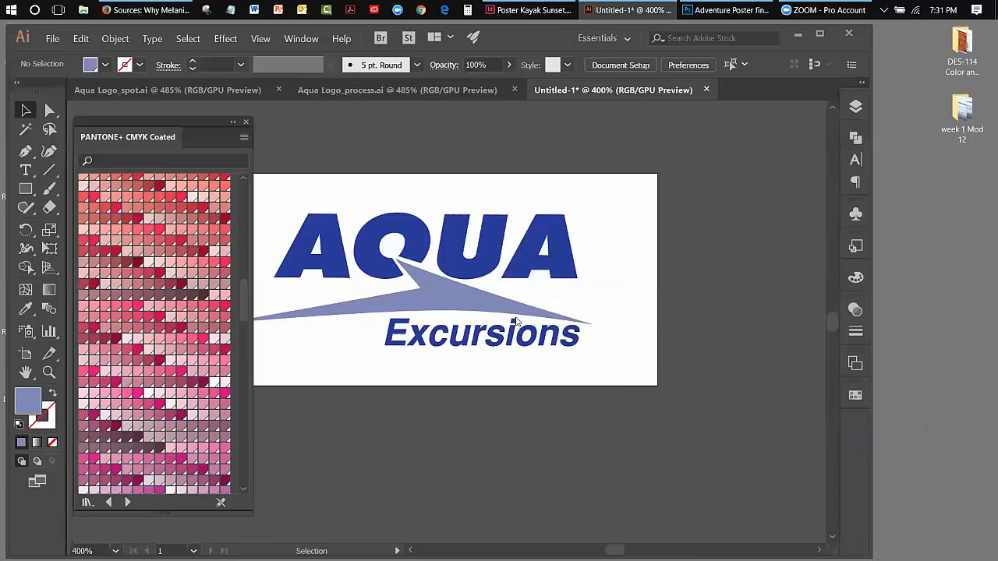
left_click(246, 123)
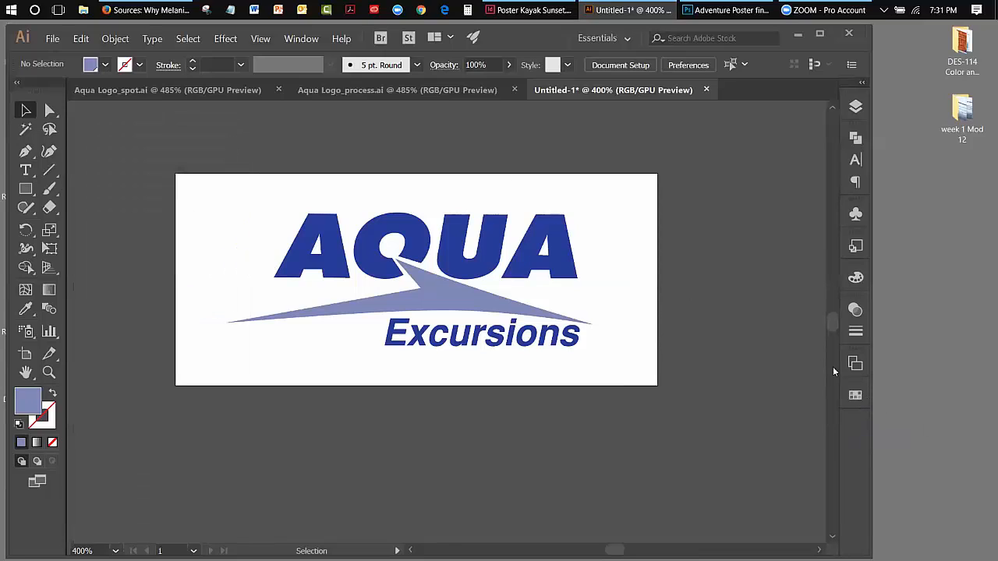
Load the PANTONE+ CMYK Coated color book from the swatch libraries, close it again and collapse the document swatches.
left_click(852, 399)
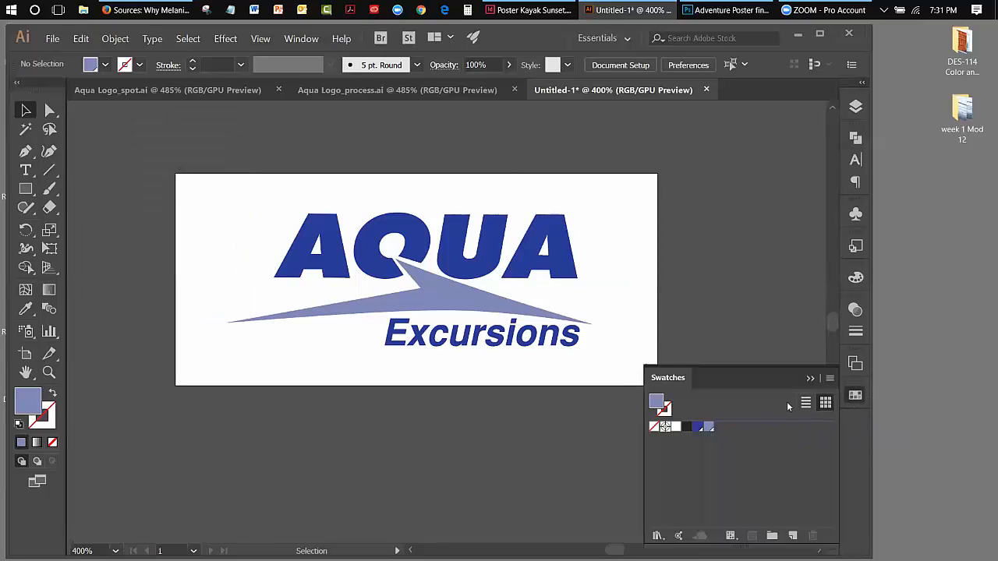
left_click(657, 536)
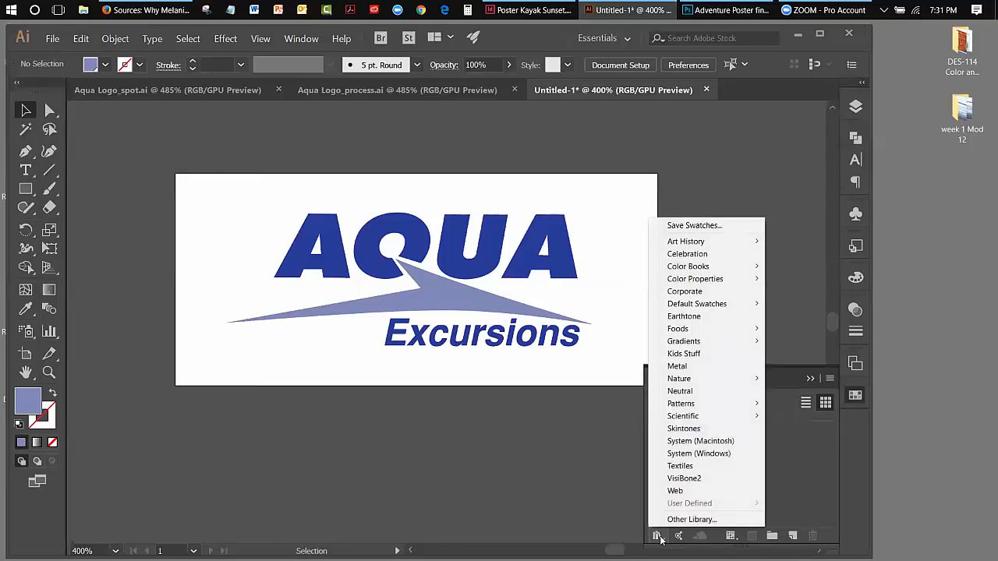
mouse_move(700, 268)
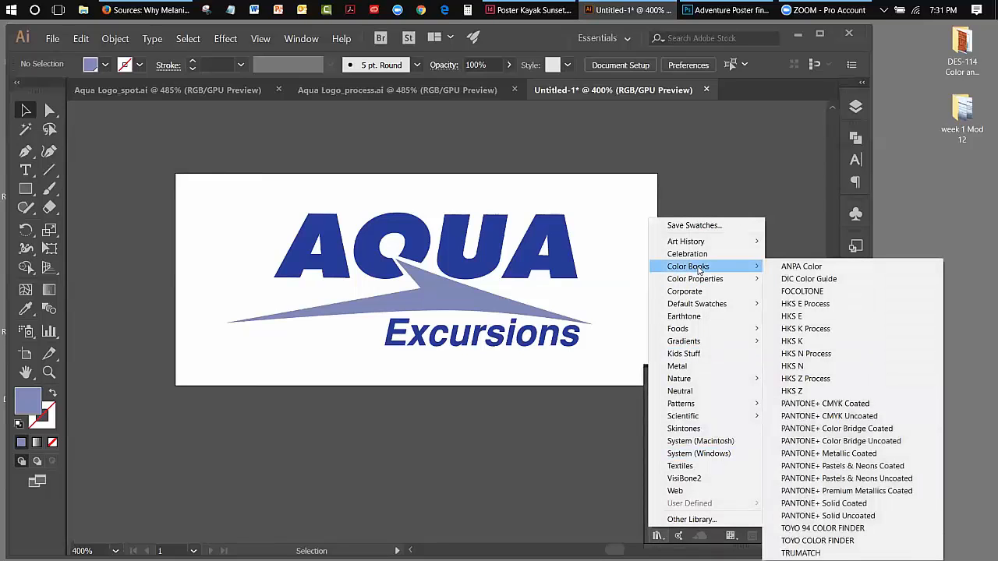
left_click(842, 407)
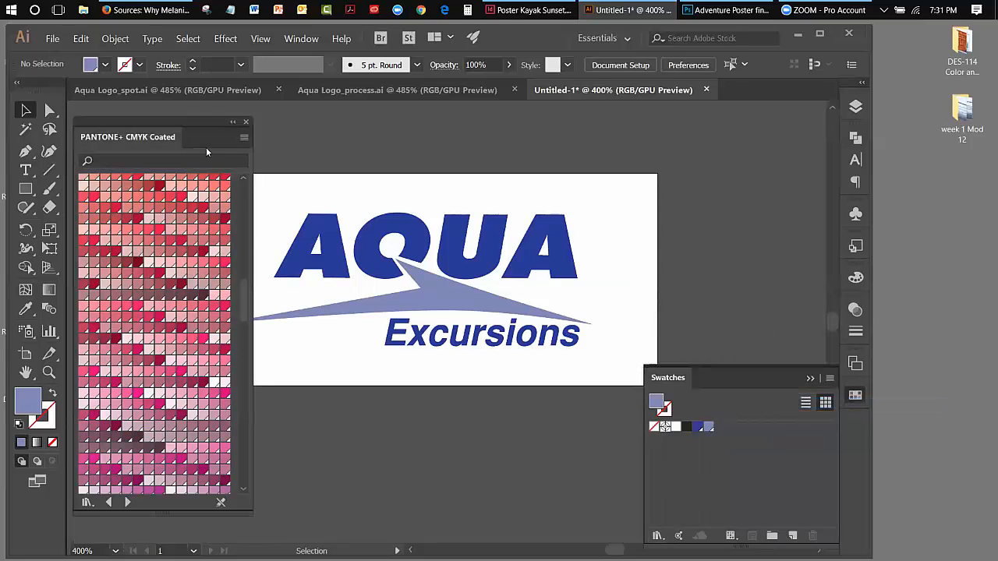
left_click(246, 123)
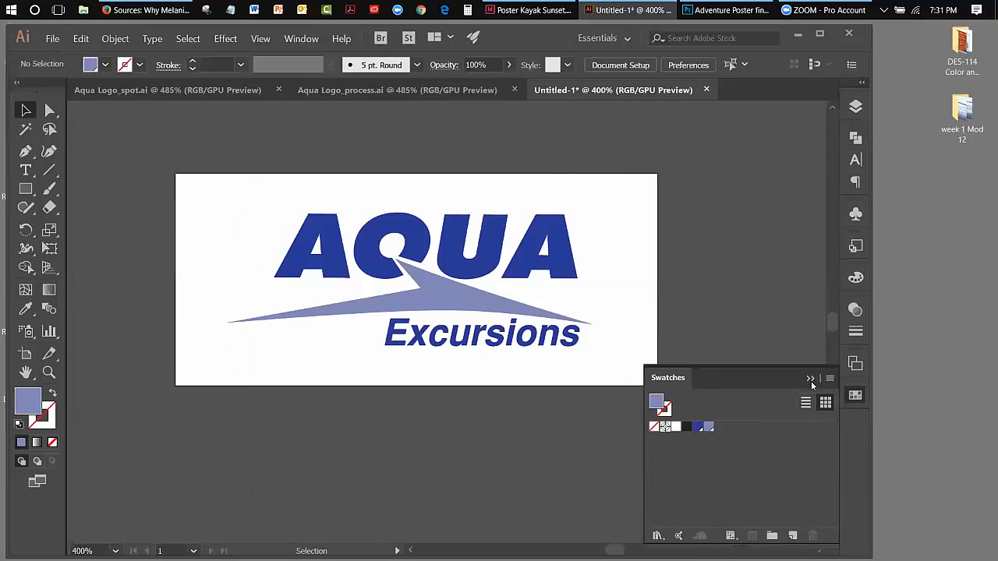
left_click(810, 379)
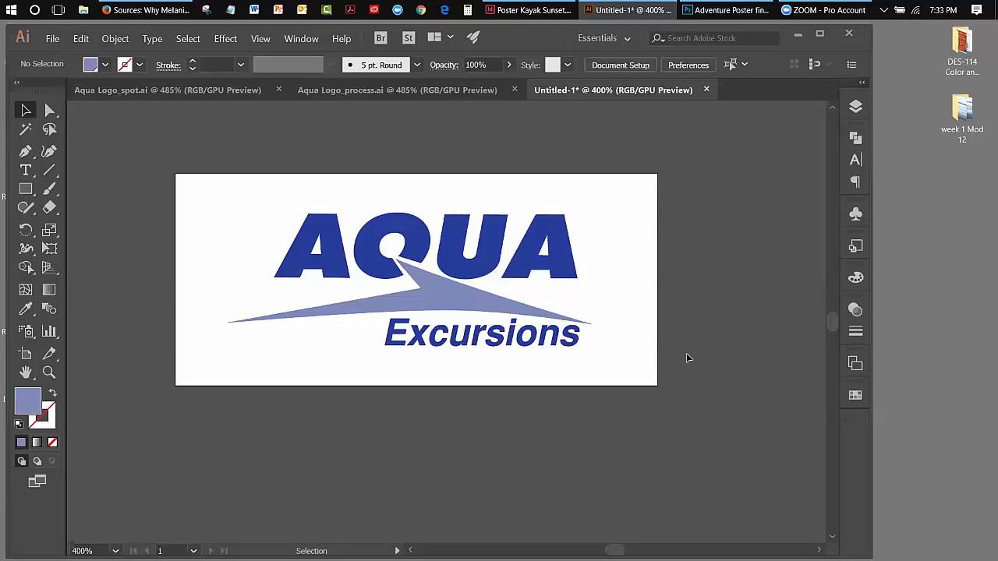
Look at the artboard of Aqua Logo_spot.ai for comparison and return to the untitled logo document.
left_click(110, 94)
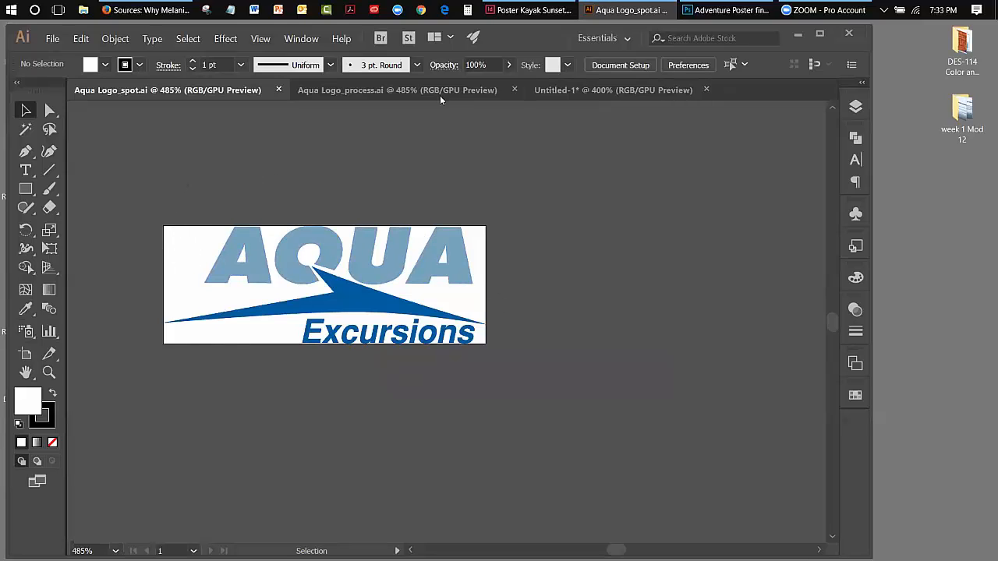
left_click(615, 91)
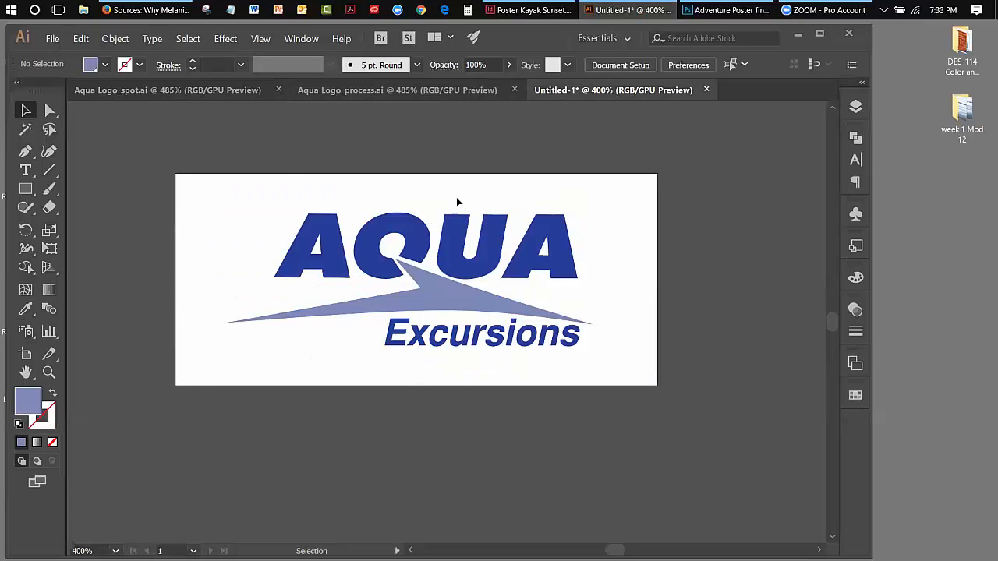
left_click(856, 138)
left_click(856, 138)
Set Artboard 1's preset to Fit to Artwork Bounds in the Artboard Options and collapse the artboard list.
left_click(855, 364)
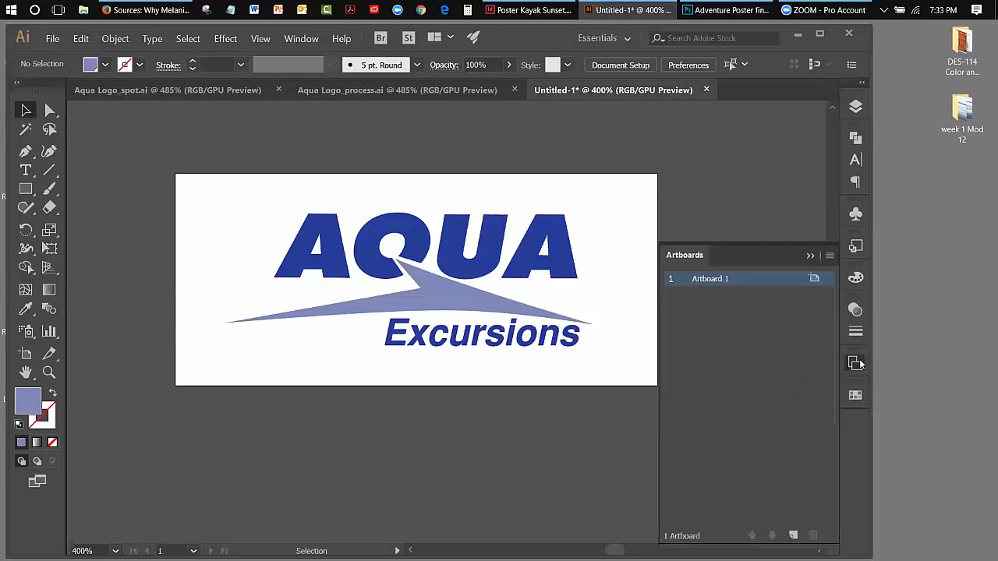
left_click(830, 258)
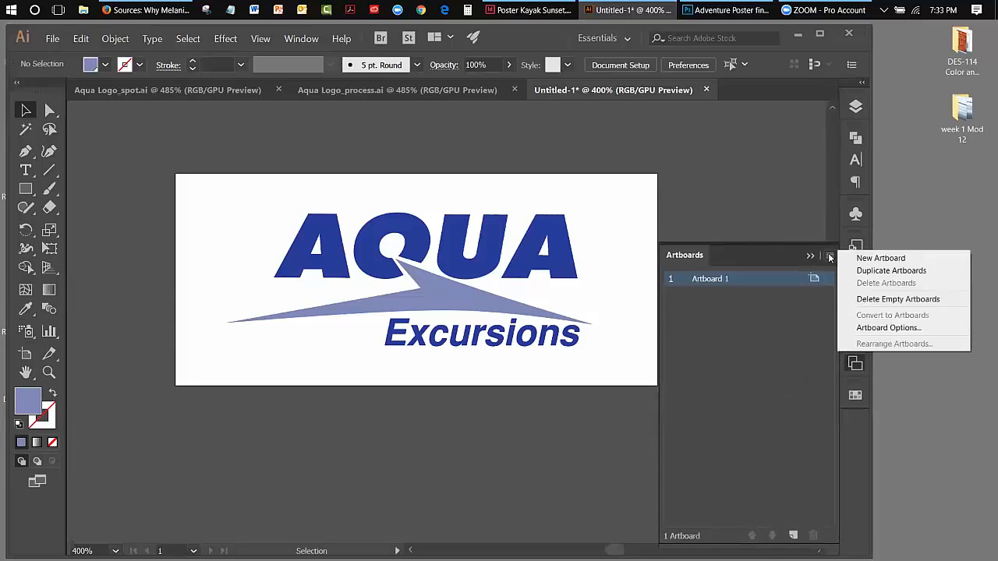
left_click(864, 329)
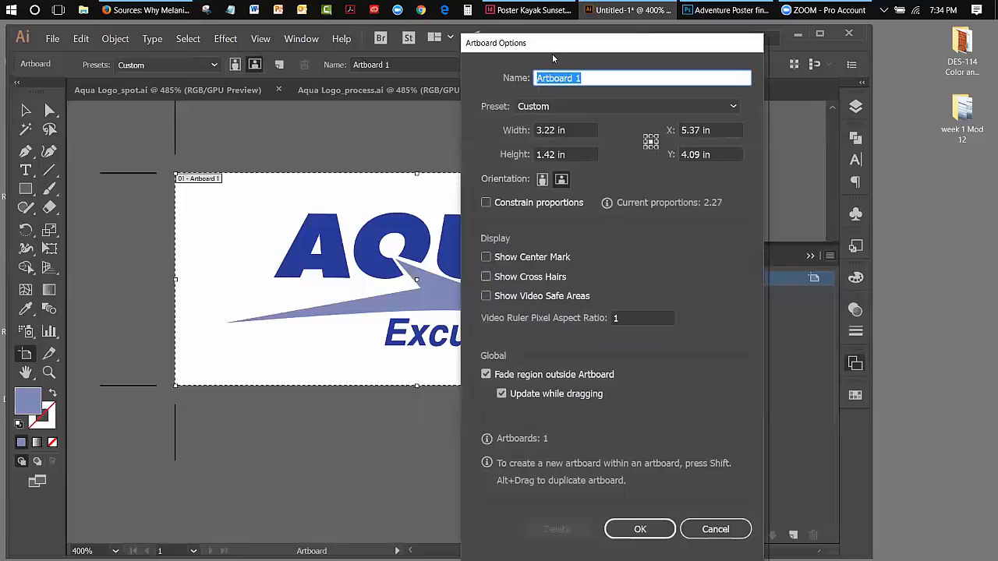
left_click_drag(550, 52, 775, 90)
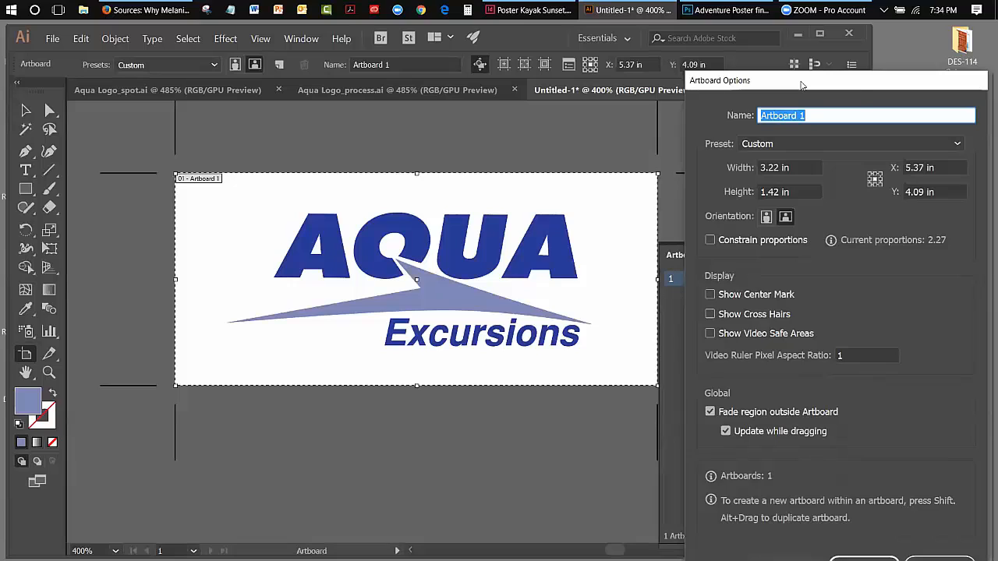
left_click_drag(802, 84, 700, 124)
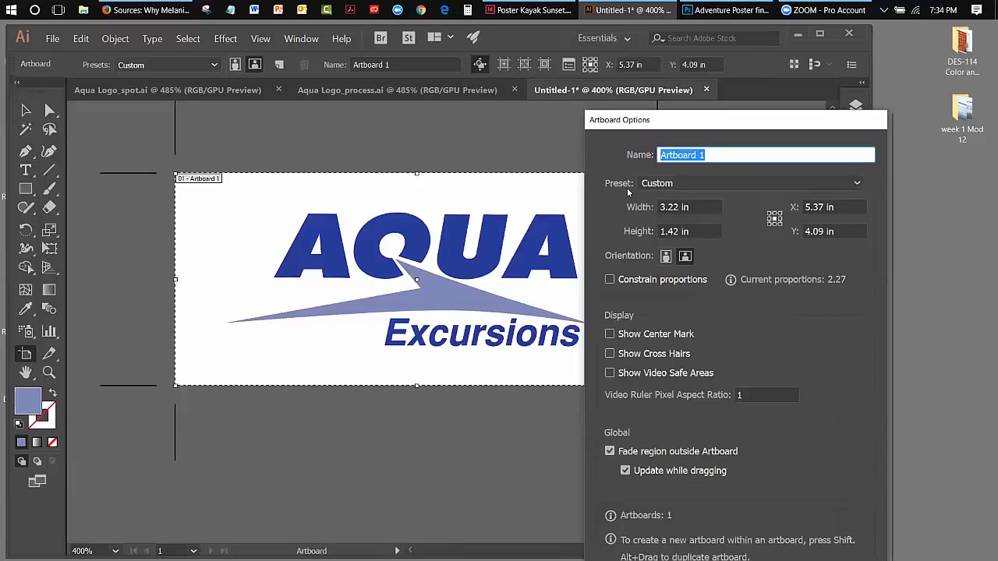
left_click(858, 184)
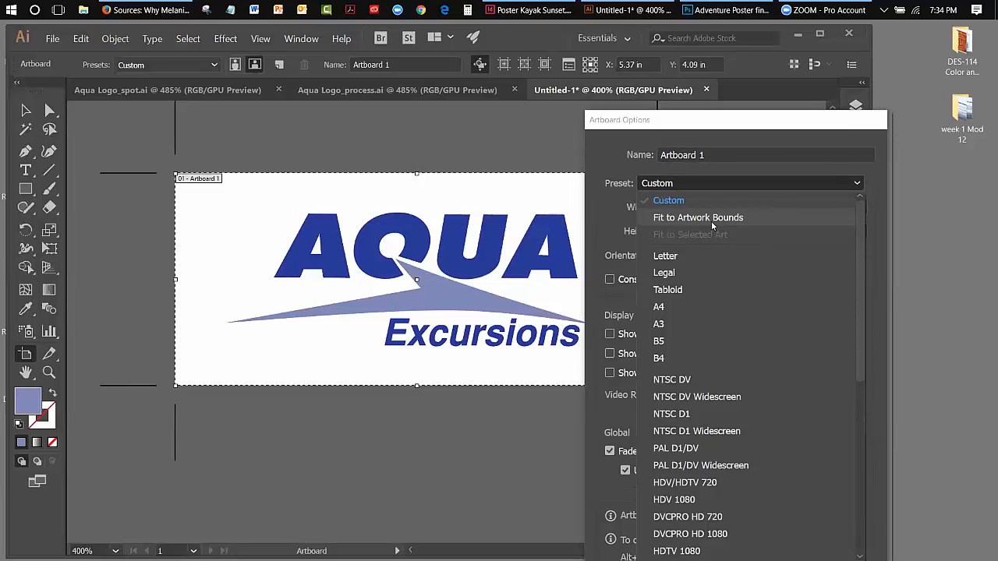
left_click(711, 223)
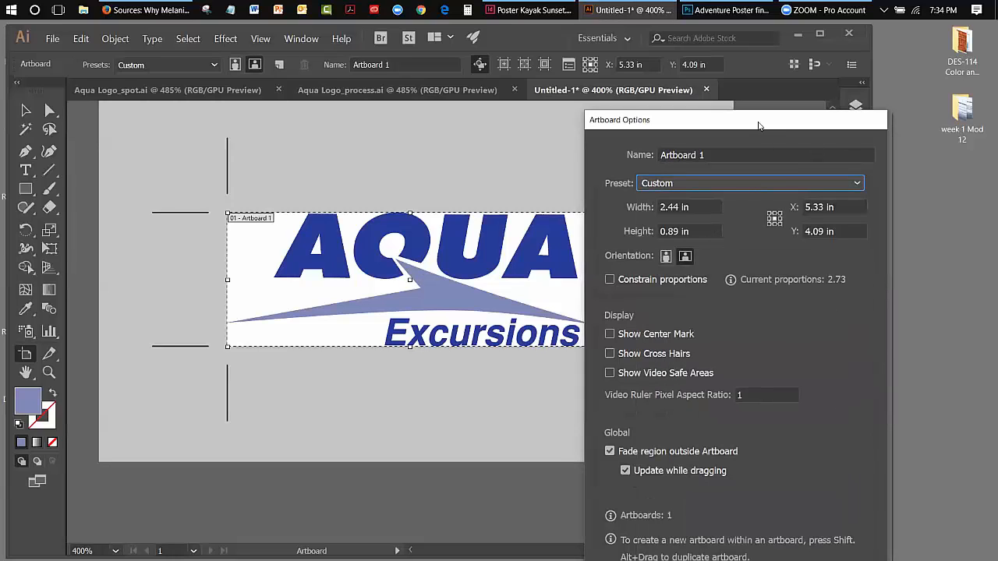
left_click_drag(760, 125, 740, 53)
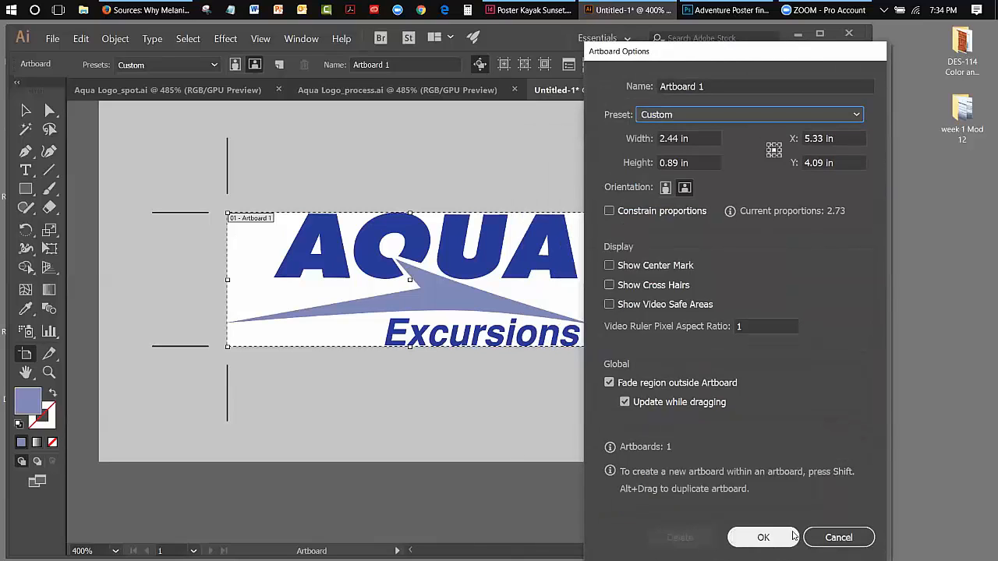
left_click(762, 538)
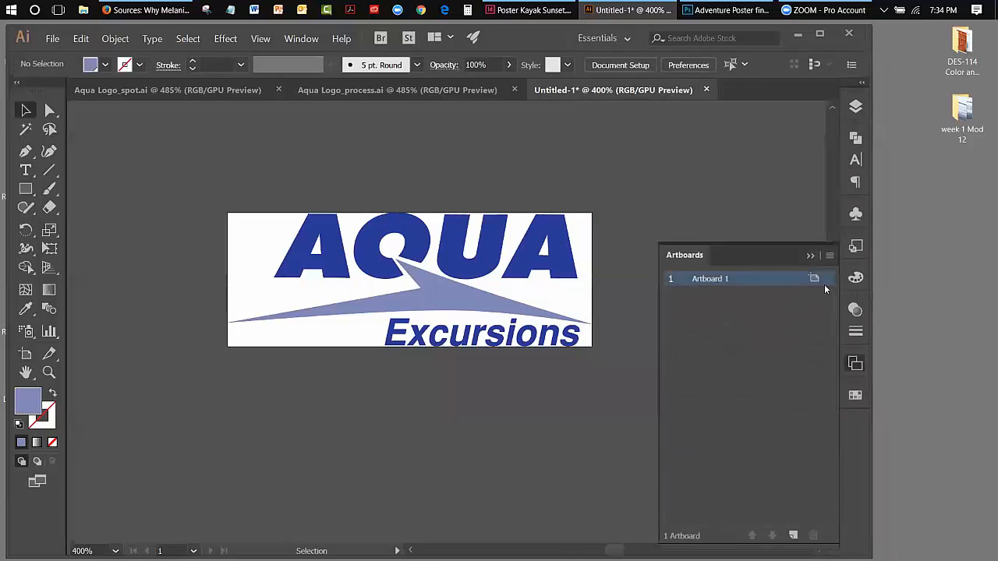
left_click(812, 256)
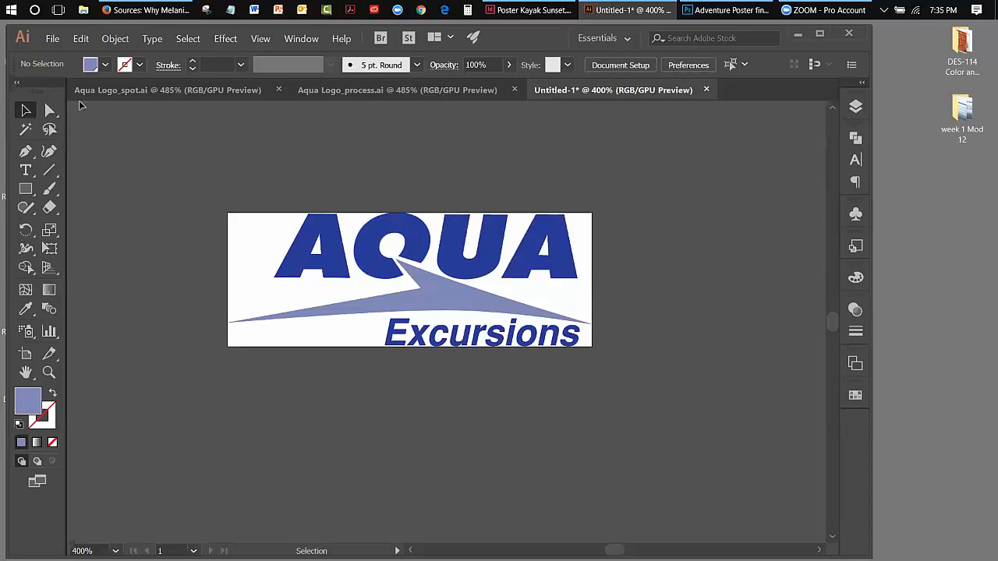
Save the logo document as Aqua-logo in Adobe Illustrator format in the Week 2 Assessment_logo folder, keeping the Illustrator CC options.
left_click(59, 40)
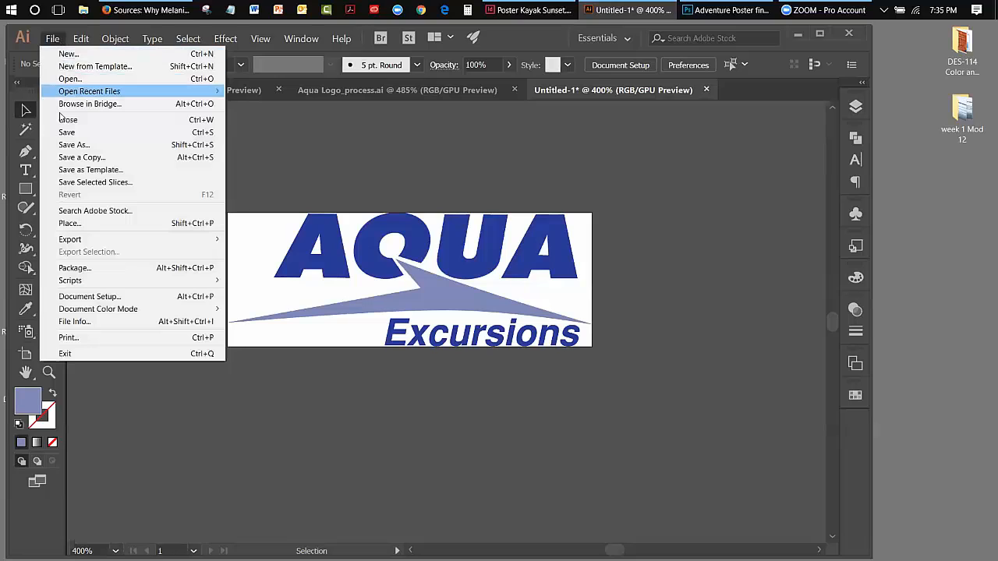
left_click(60, 145)
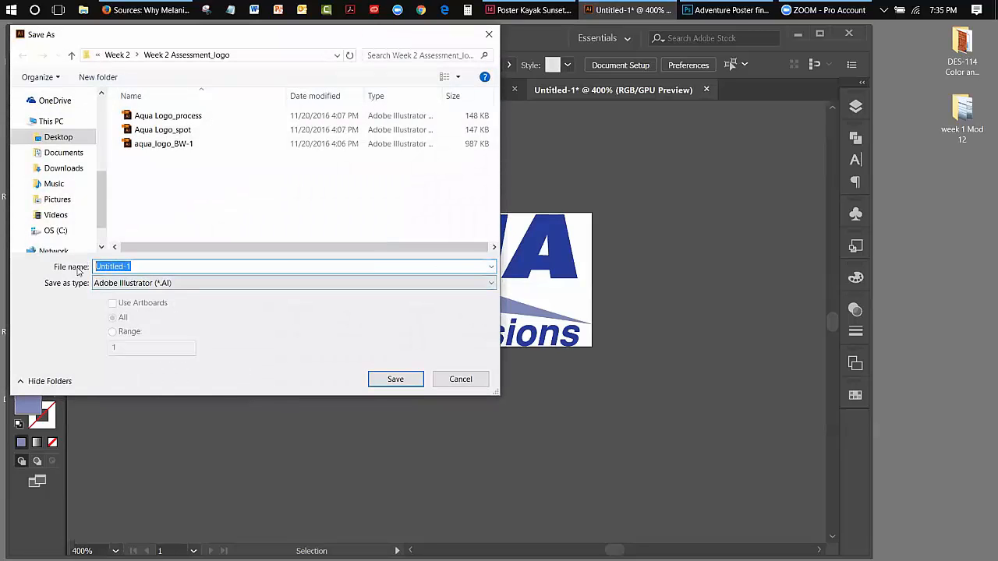
type("Aq")
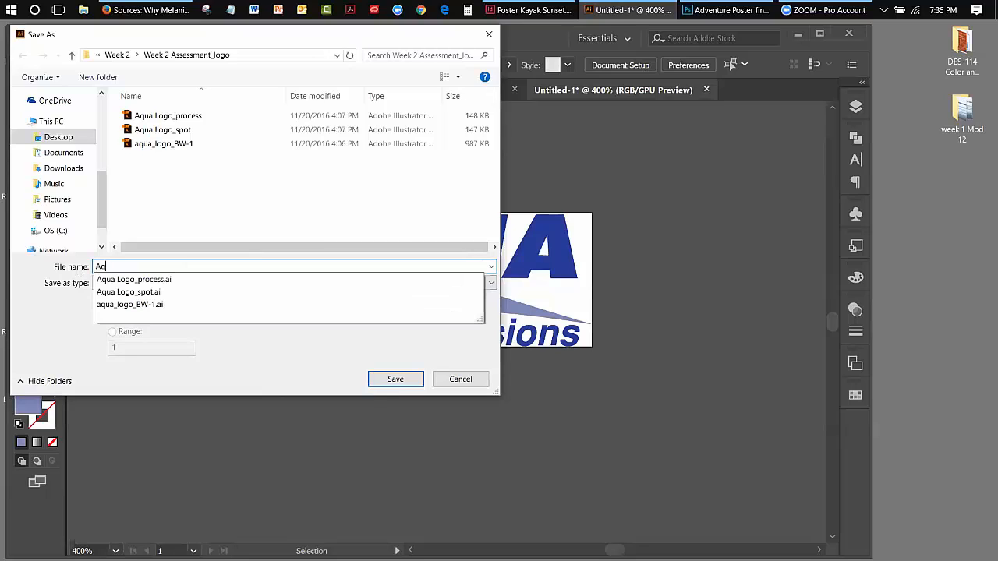
type("ua-logo")
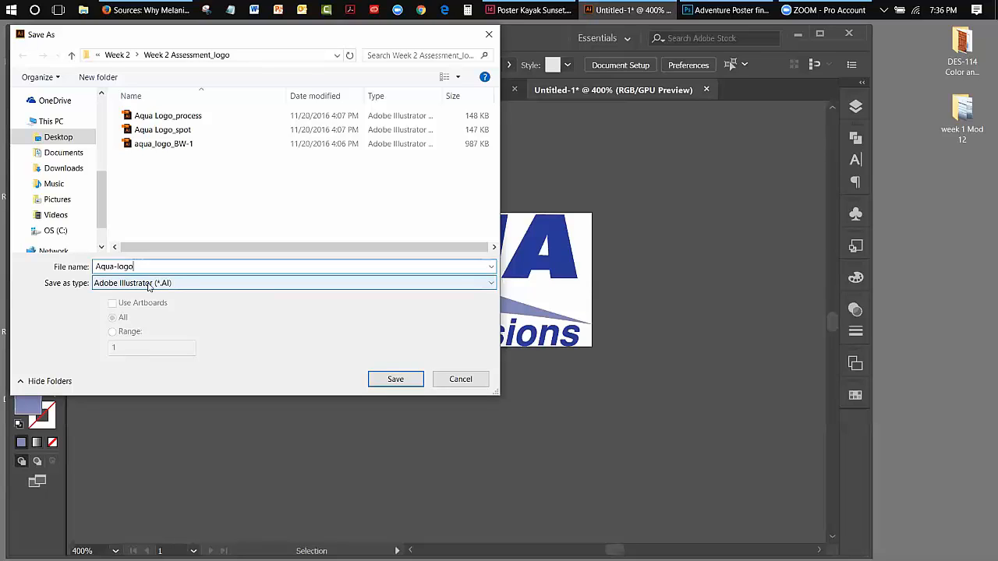
left_click(376, 377)
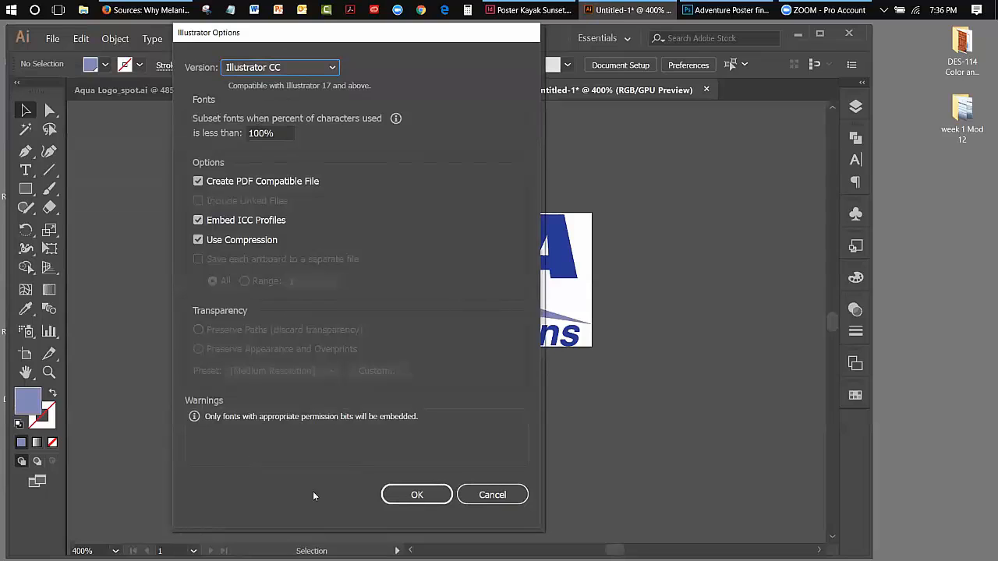
left_click(419, 495)
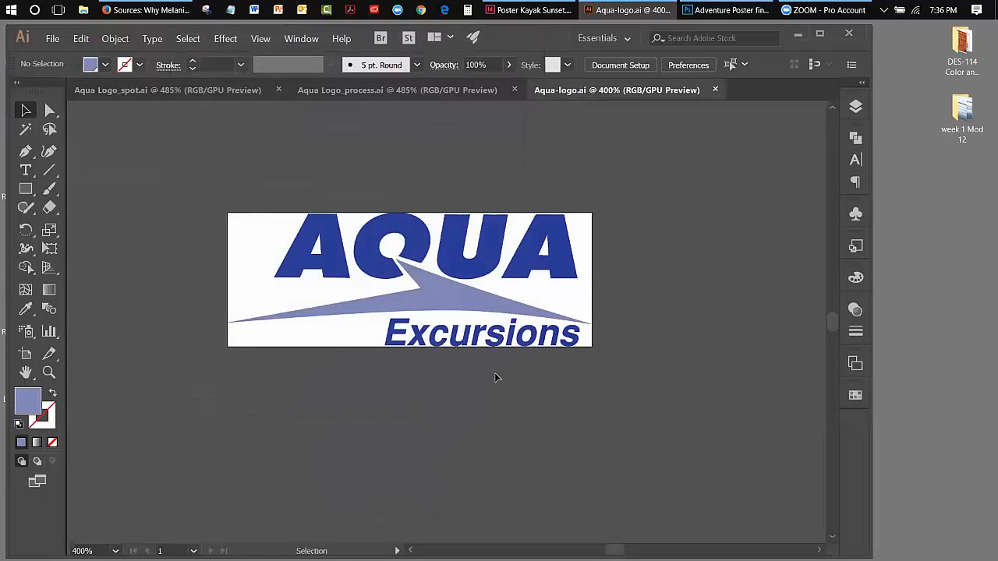
Close Aqua Logo_process.ai and Aqua Logo_spot.ai and display the Aqua-logo document at actual size.
left_click(514, 89)
left_click(279, 90)
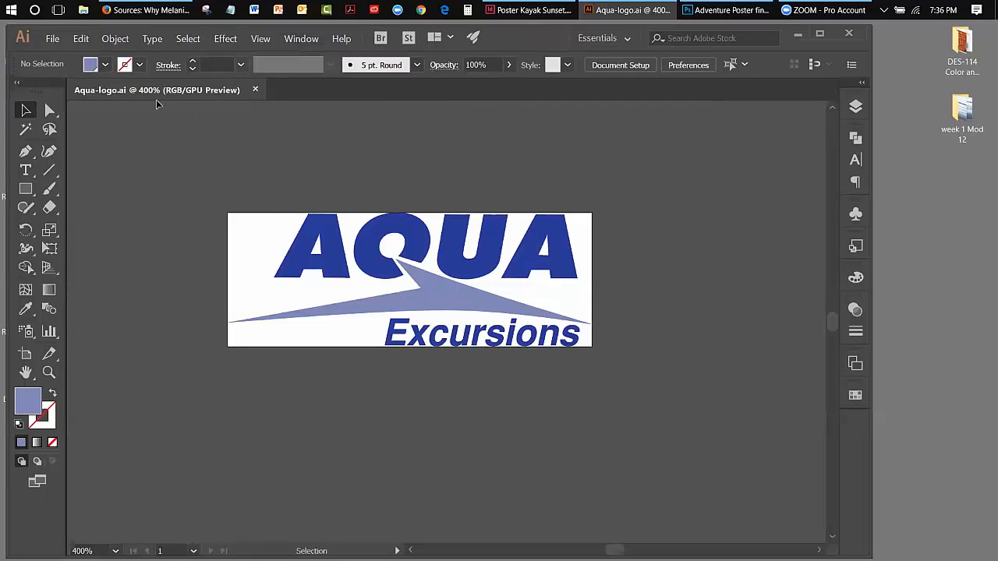
left_click(260, 38)
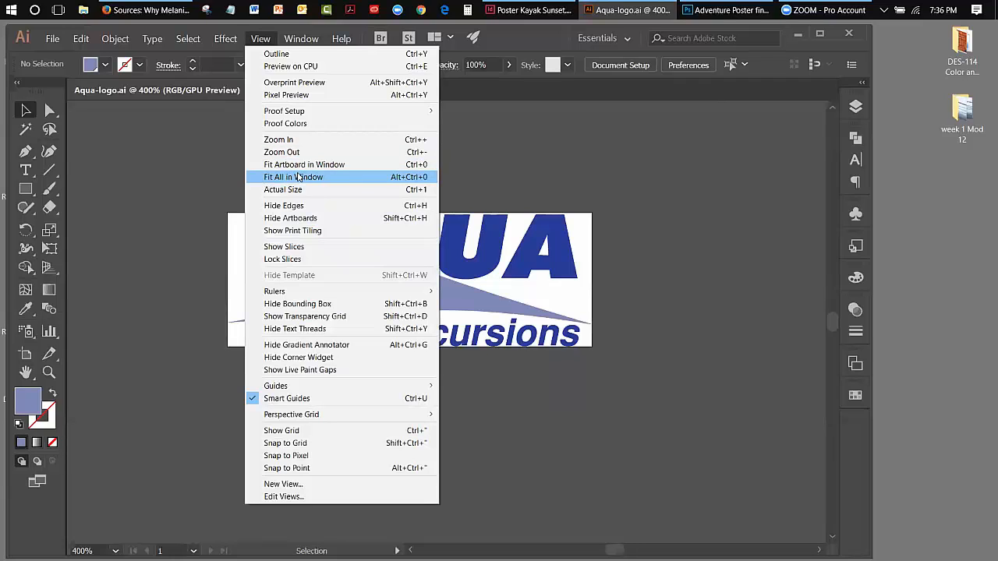
left_click(294, 189)
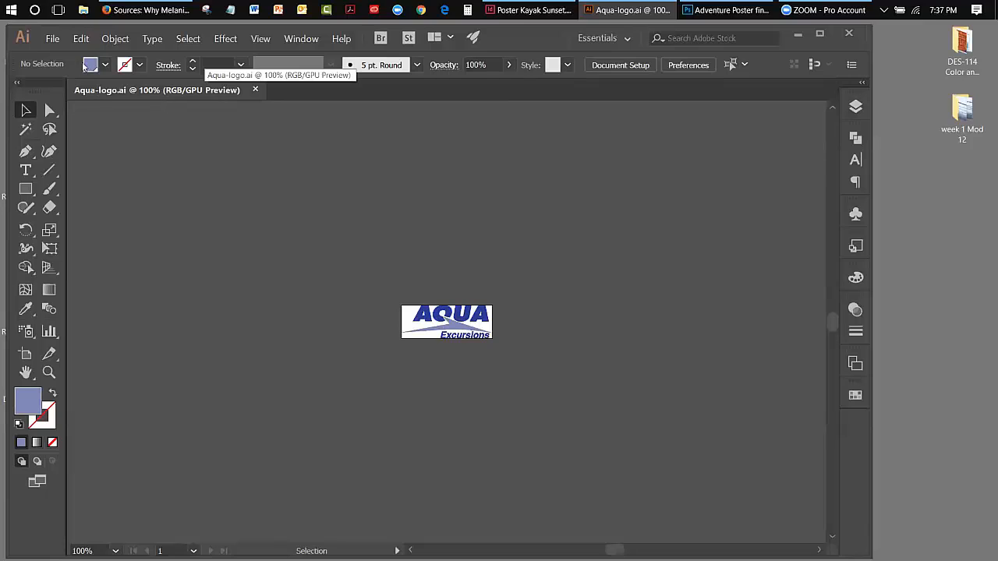
left_click(52, 39)
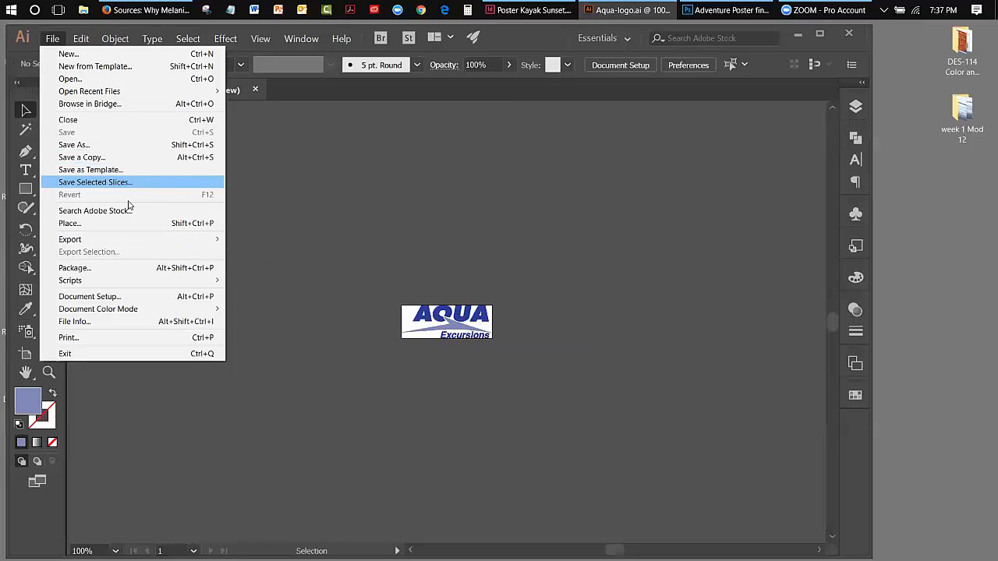
mouse_move(133, 244)
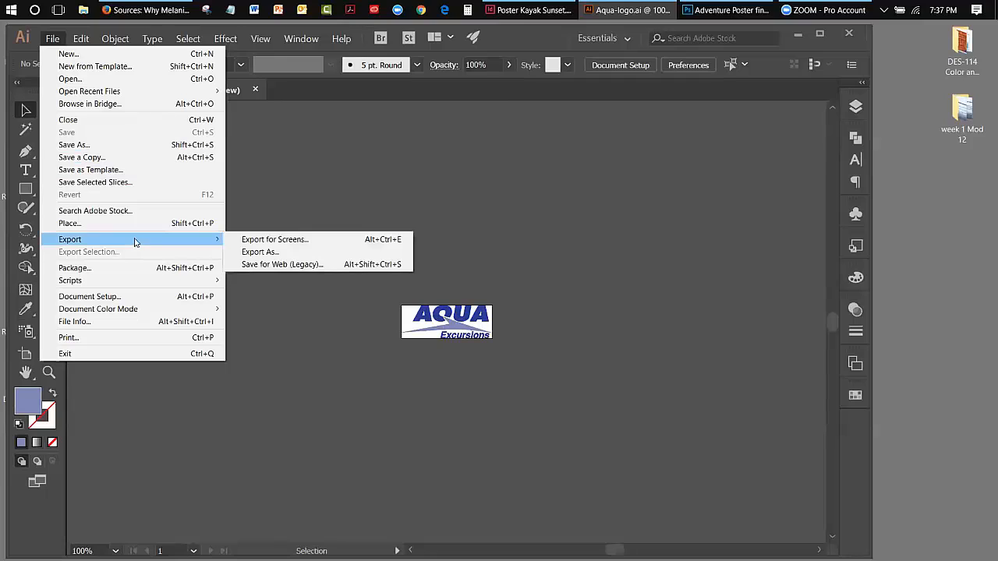
left_click(242, 252)
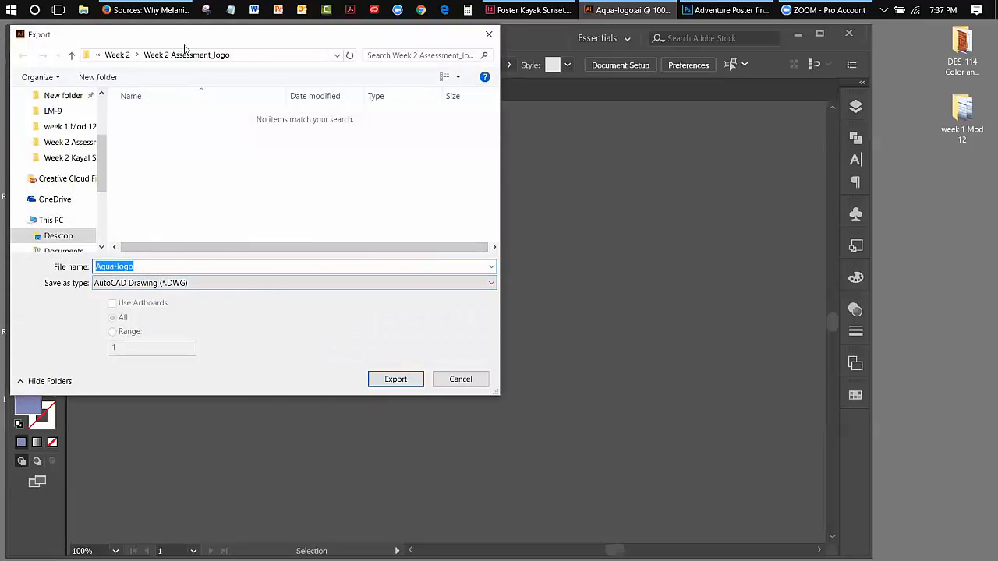
left_click_drag(189, 40, 304, 56)
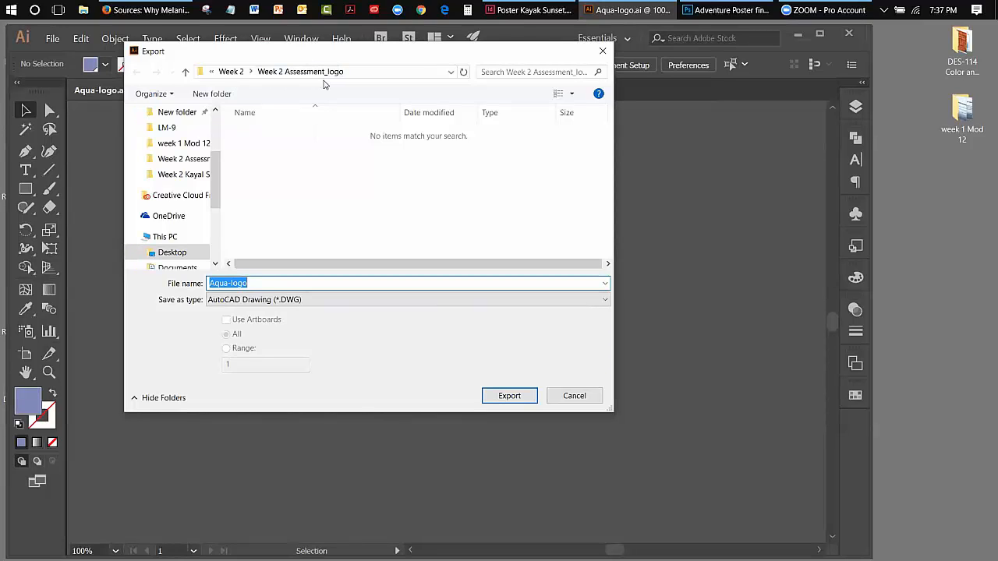
left_click(239, 301)
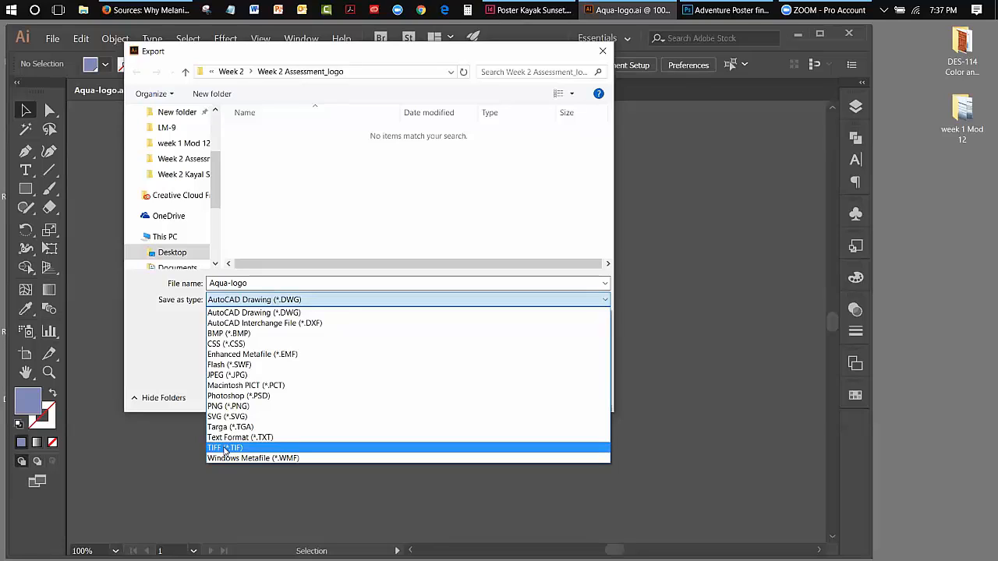
left_click(179, 352)
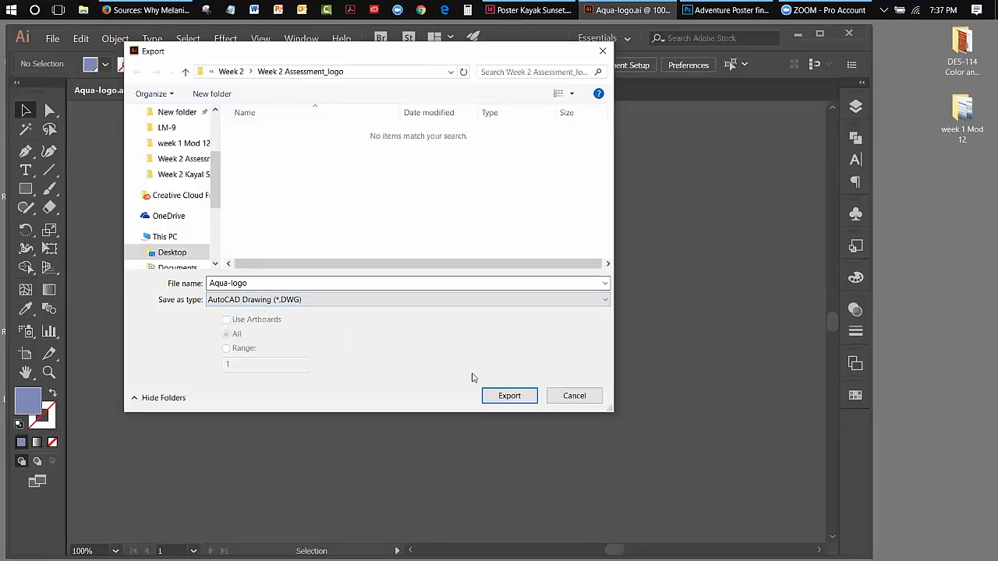
left_click(573, 396)
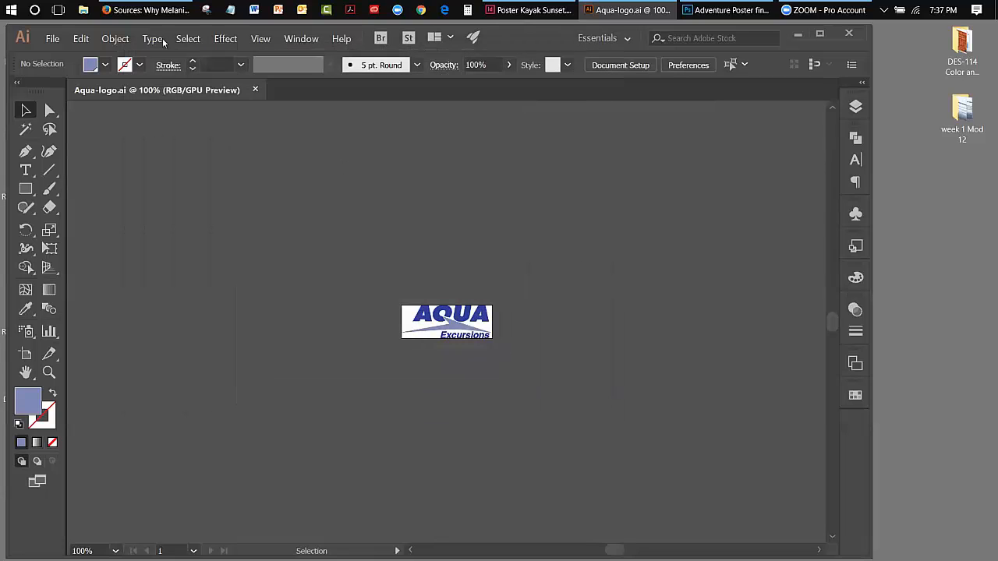
Start saving a copy of the logo named Aqua-logo in Adobe PDF format in the Week 2 Assessment_logo folder.
left_click(53, 39)
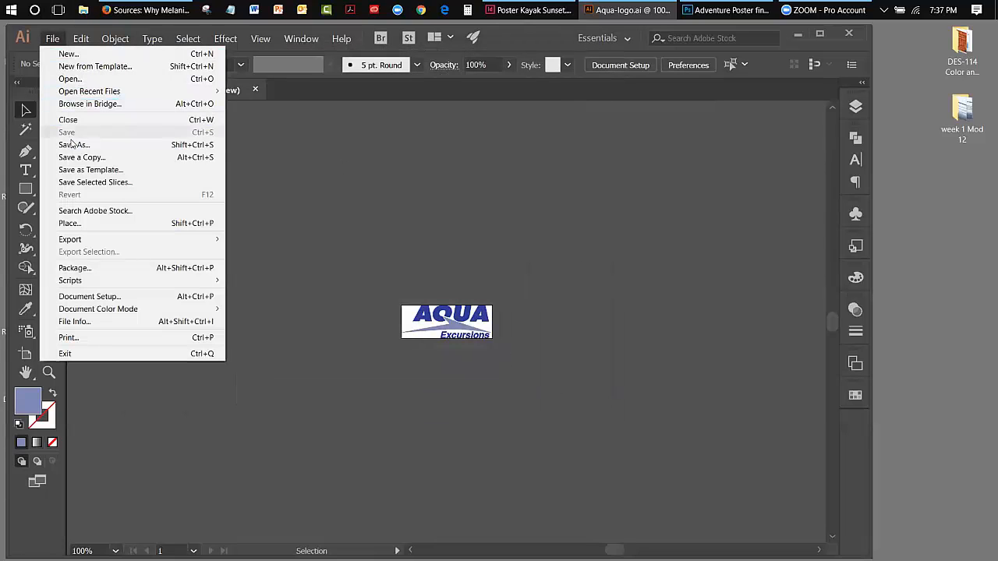
left_click(70, 157)
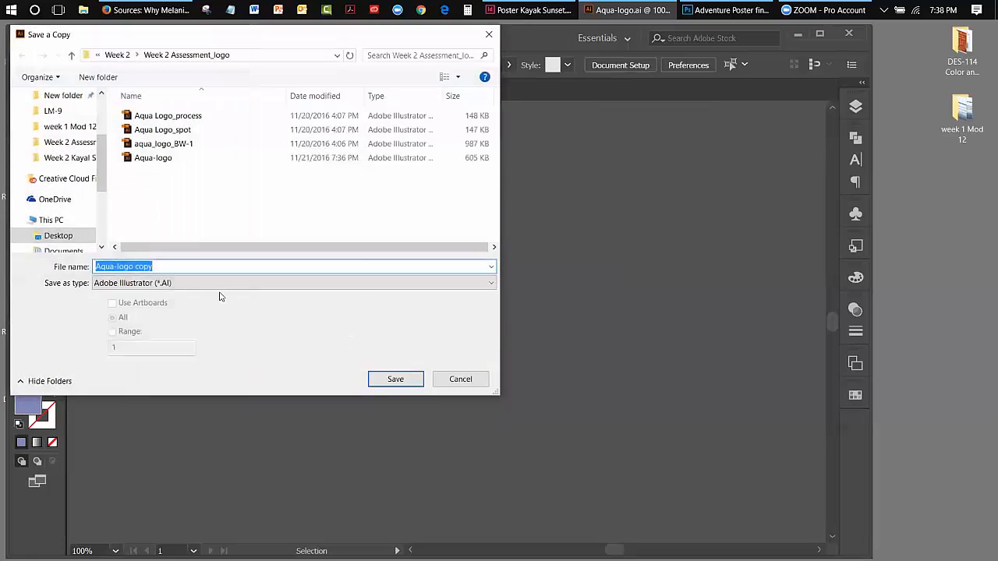
left_click(162, 268)
left_click_drag(162, 268, 134, 269)
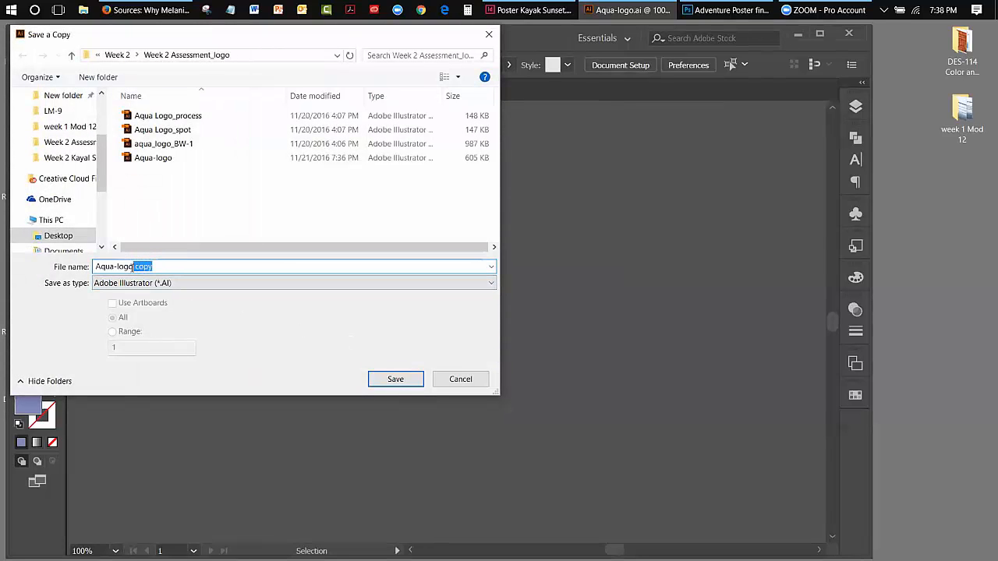
key("BackSpace")
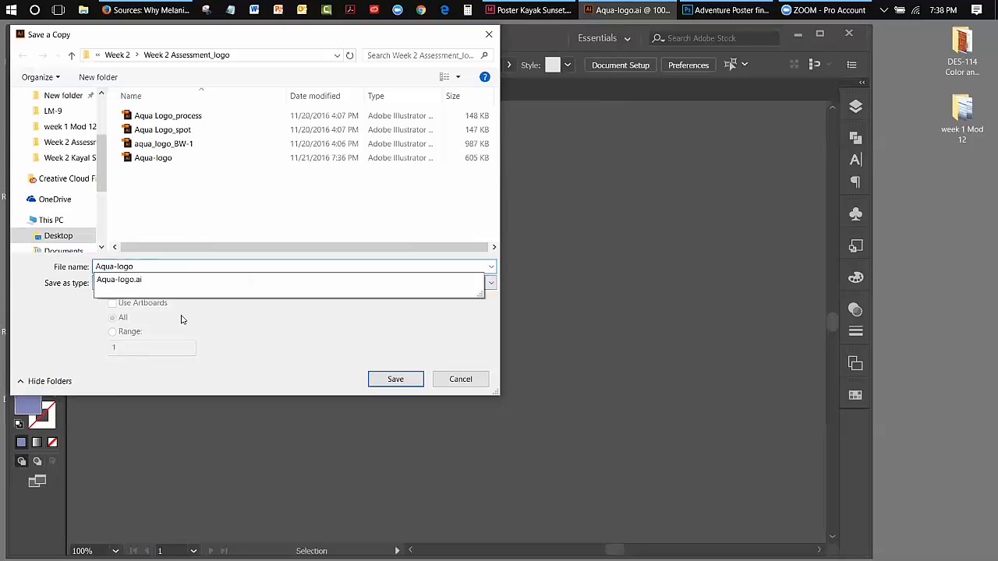
left_click(167, 294)
left_click(150, 285)
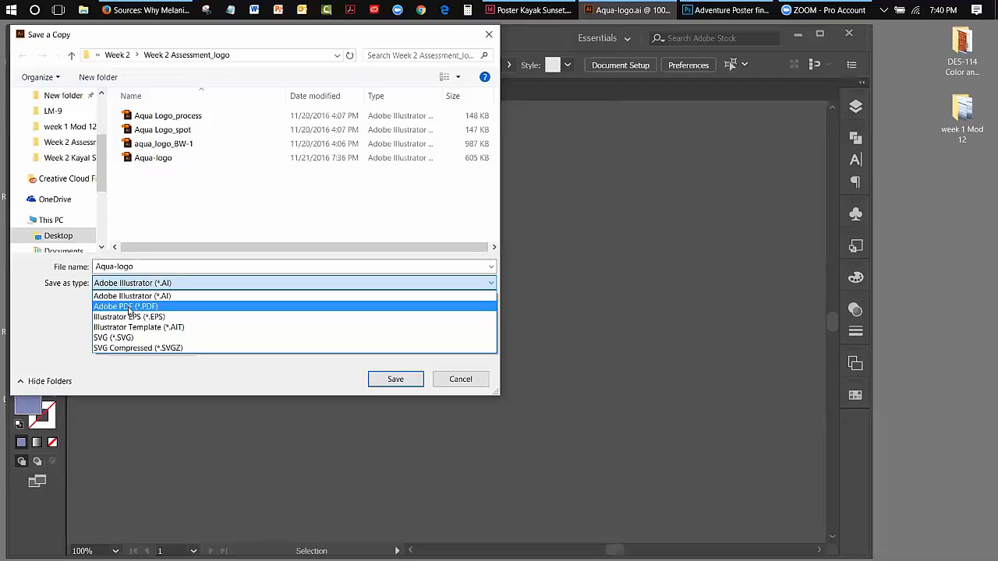
left_click(130, 306)
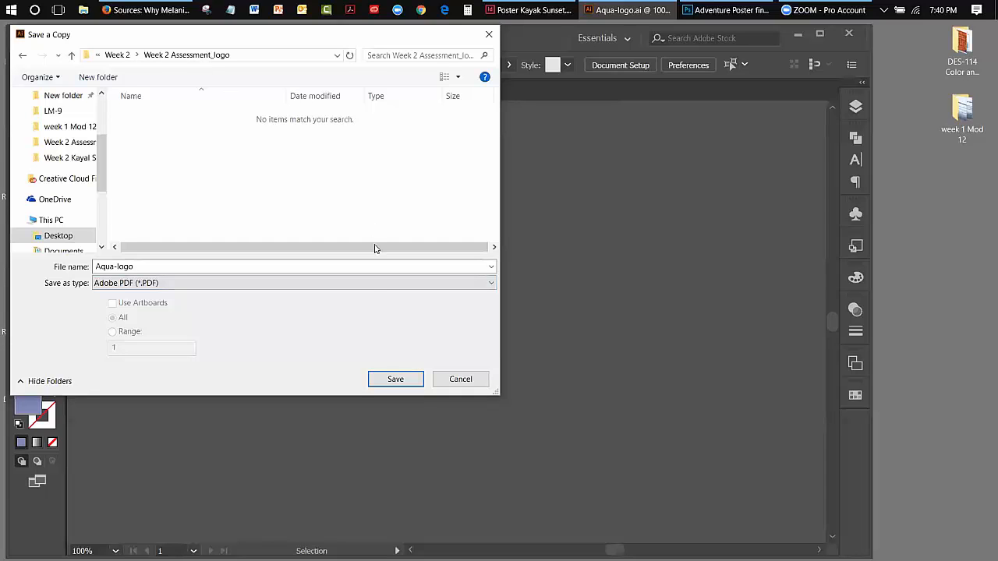
left_click(384, 377)
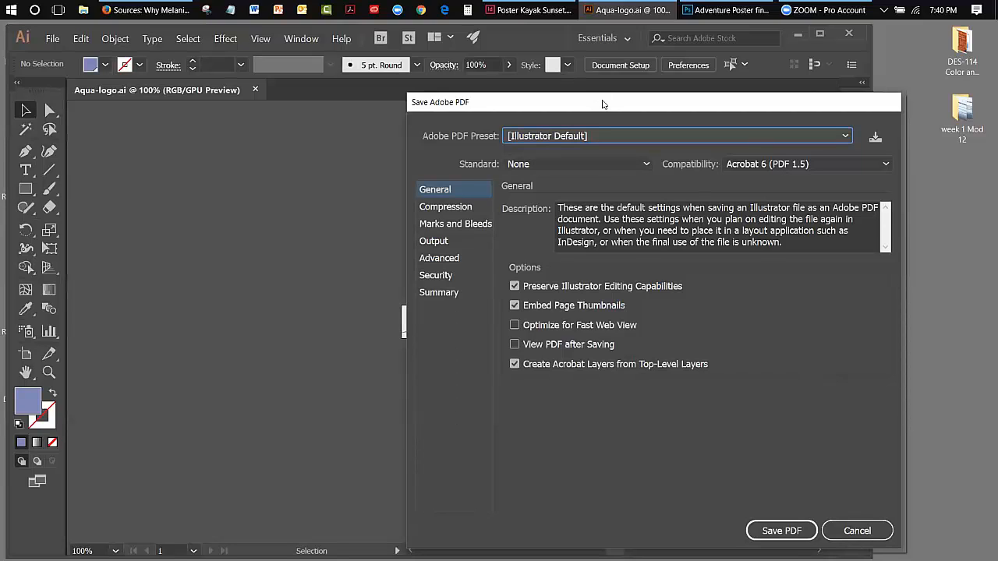
Save the PDF copy with the [Illustrator Default] preset, after reviewing the available presets.
left_click_drag(602, 103, 544, 90)
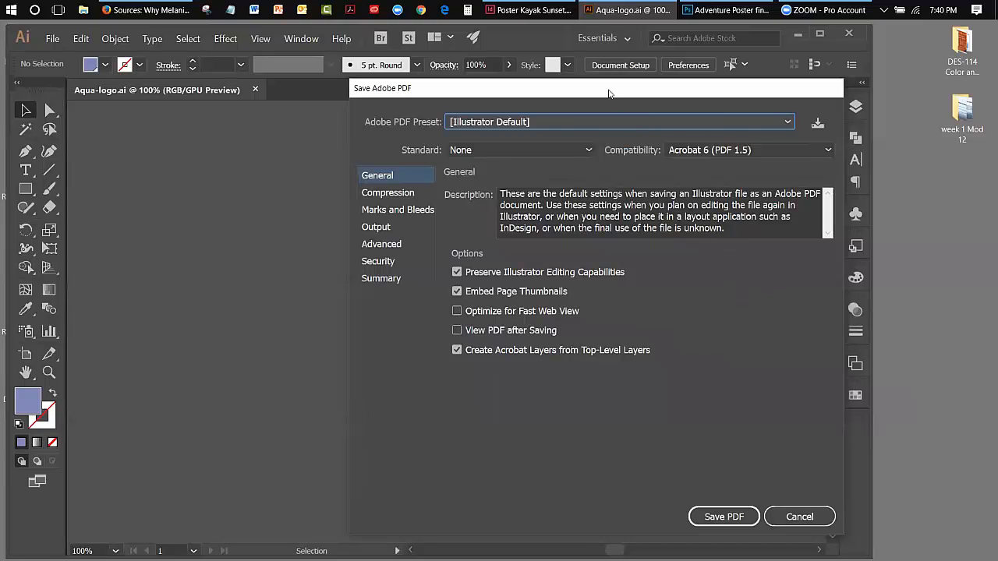
left_click_drag(609, 93, 592, 94)
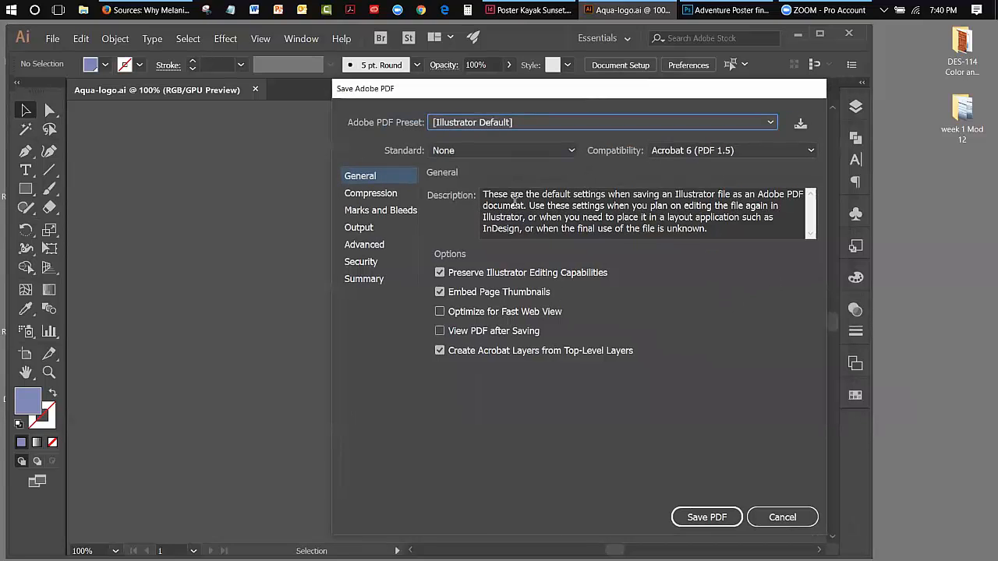
left_click(772, 123)
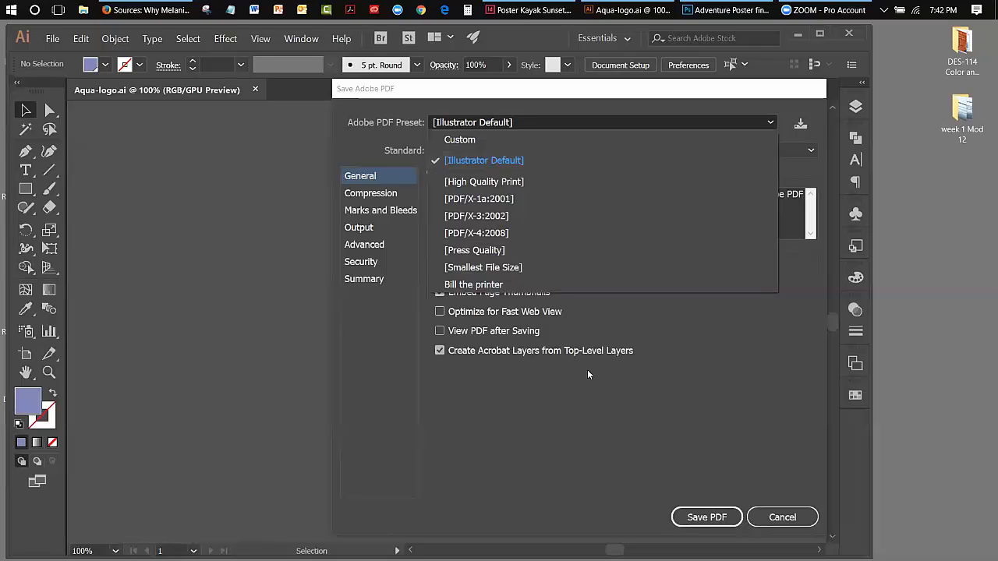
left_click(709, 519)
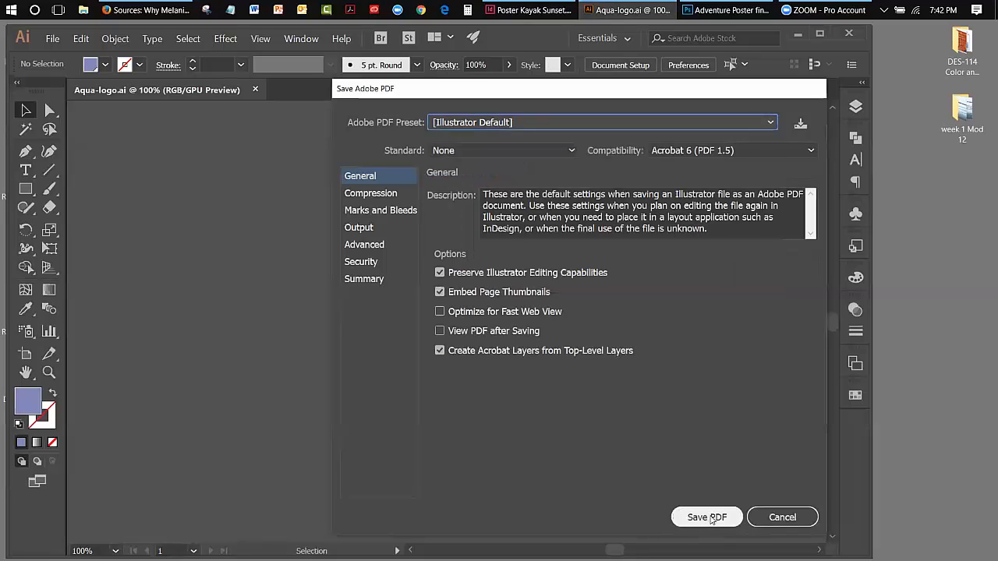
left_click(711, 518)
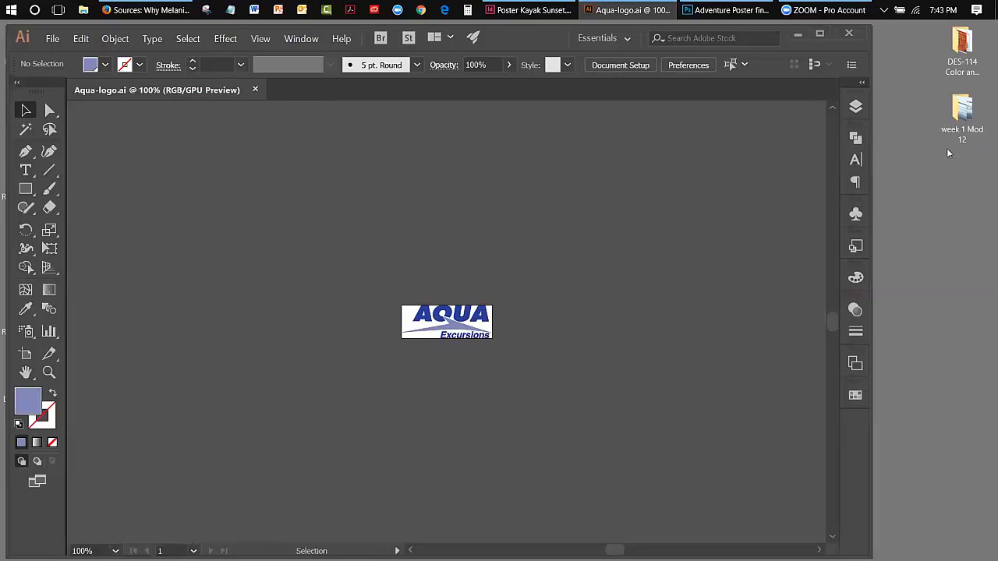
Start saving another copy of the logo named Aqua-logo in Illustrator EPS format in the Week 2 Assessment_logo folder.
left_click(944, 174)
left_click(52, 39)
left_click(86, 156)
left_click_drag(218, 266, 134, 267)
key("BackSpace")
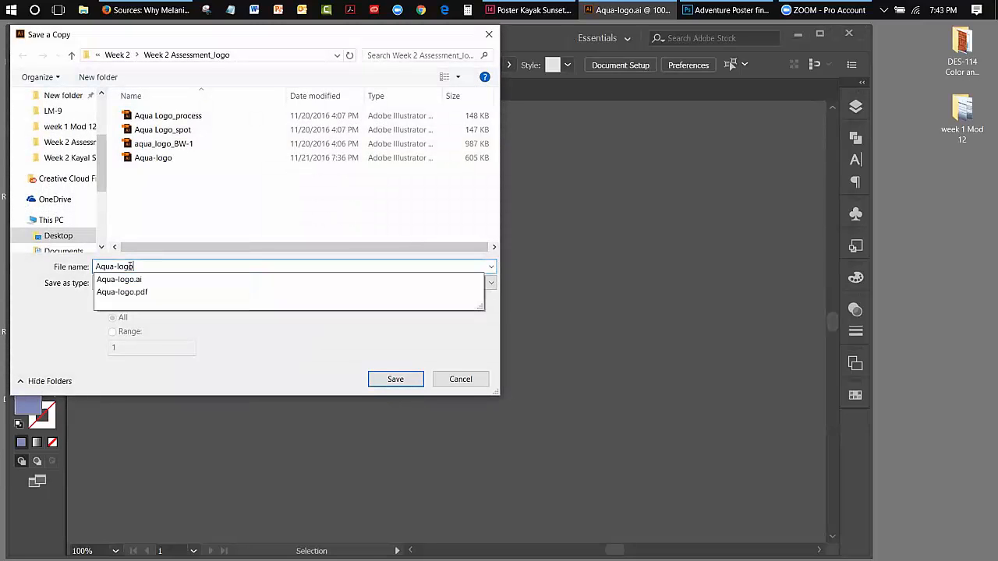
left_click(204, 350)
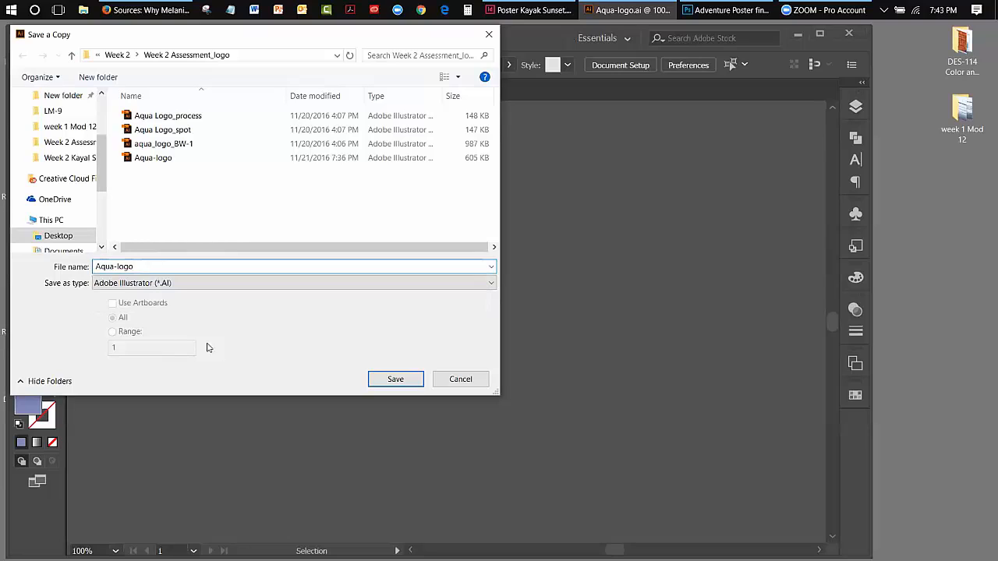
left_click(180, 284)
left_click(158, 321)
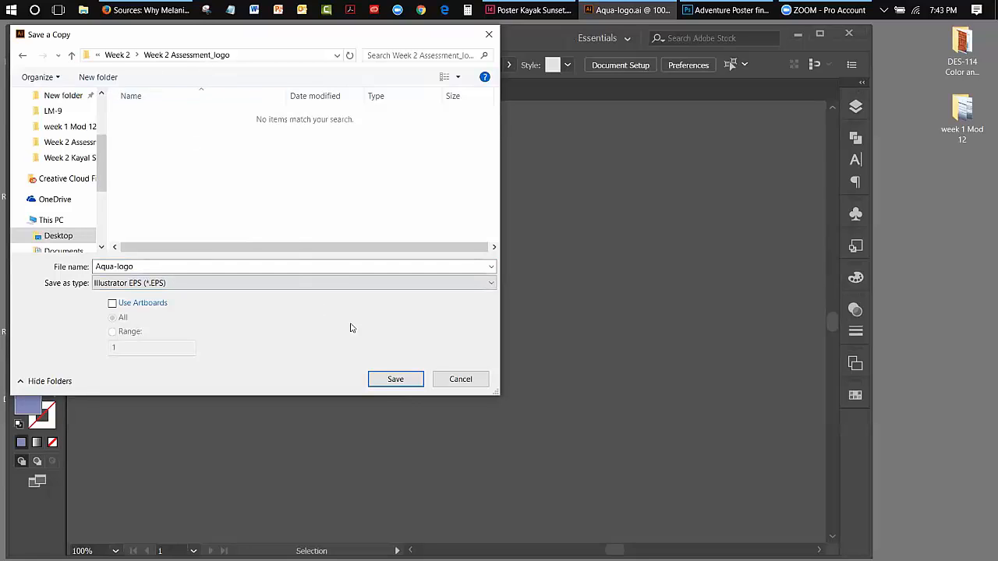
left_click(386, 381)
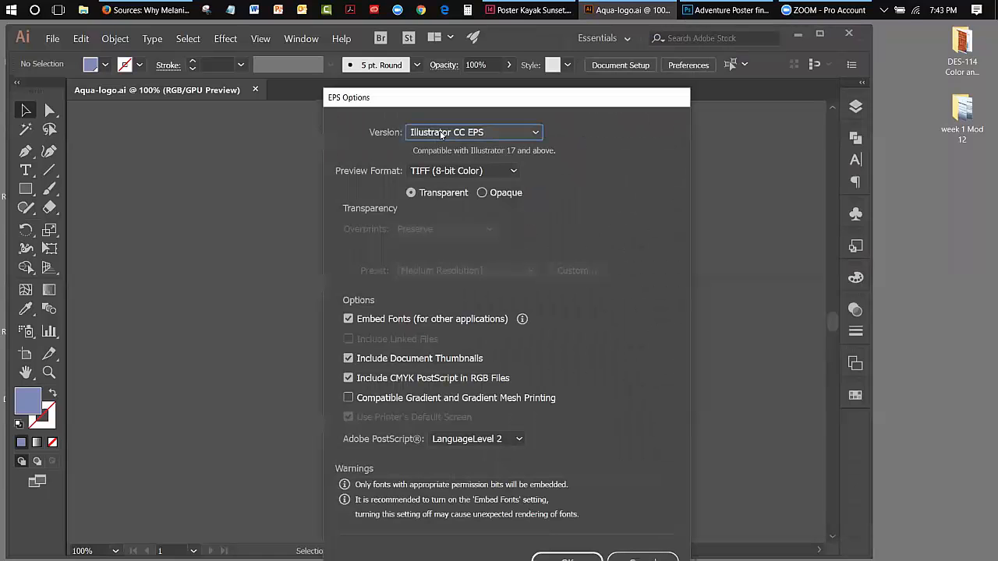
Save the EPS copy with version Illustrator CC EPS and preview format TIFF (8-bit Color), keeping the other options.
left_click(492, 134)
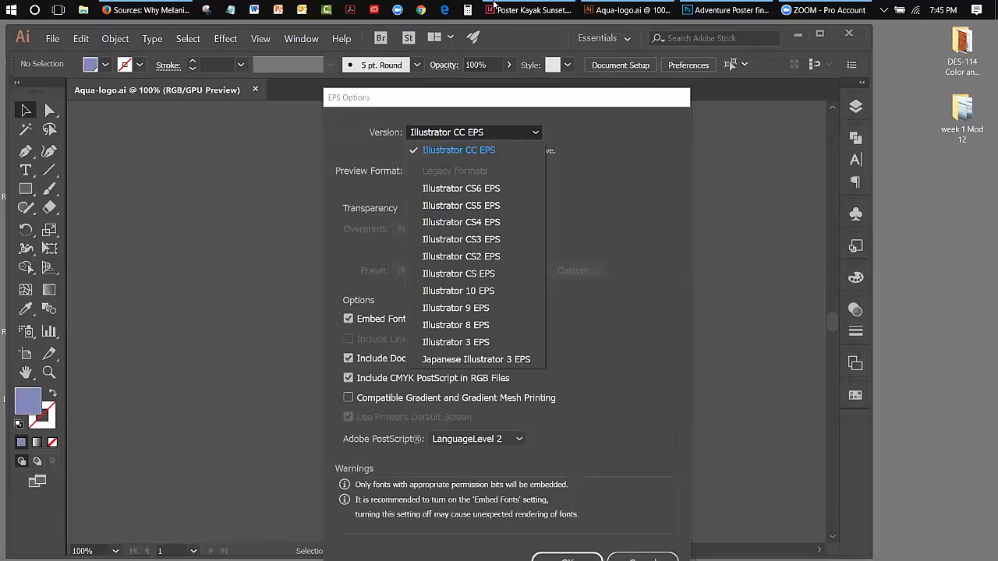
left_click(610, 144)
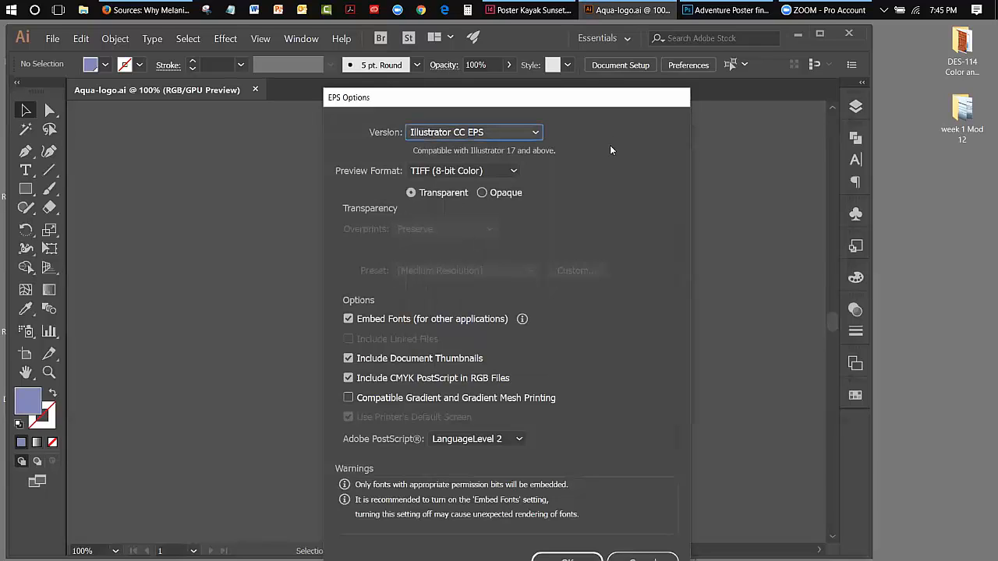
left_click(505, 171)
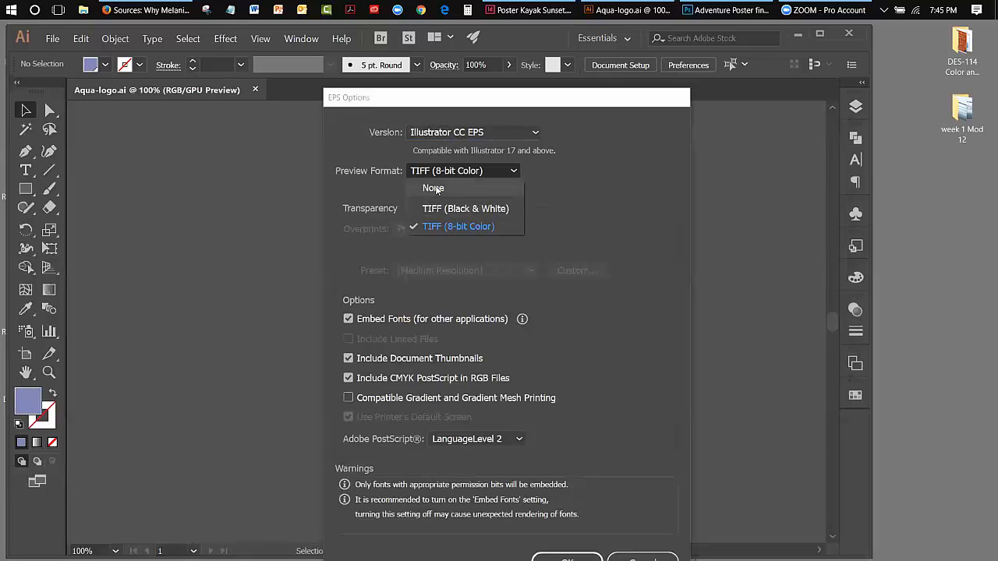
left_click(448, 228)
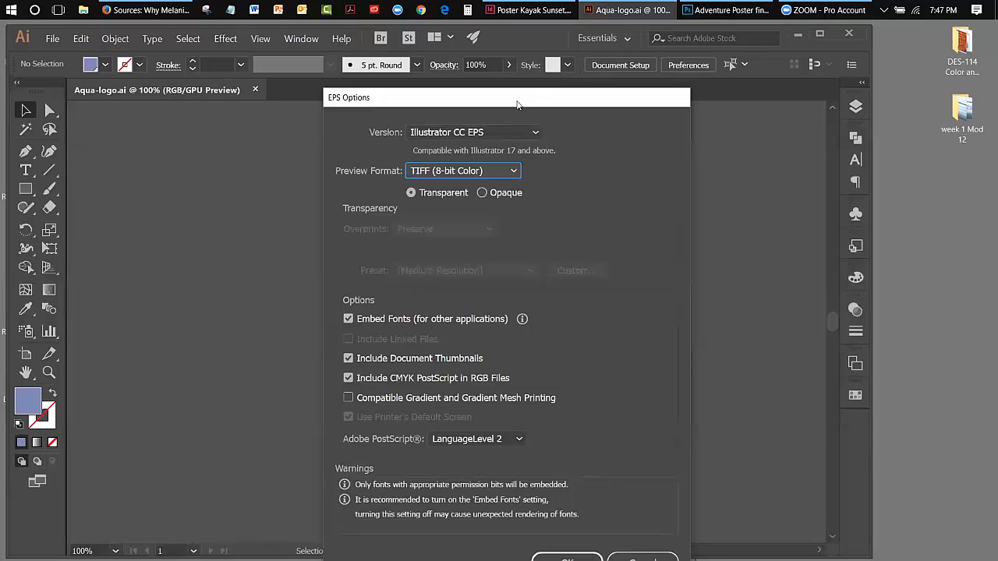
left_click_drag(517, 104, 535, 78)
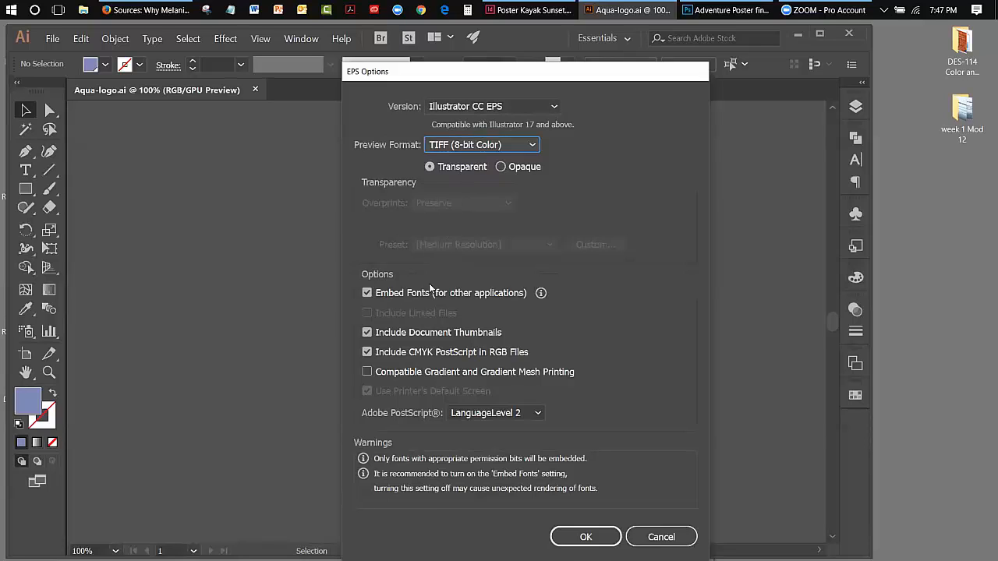
left_click(584, 537)
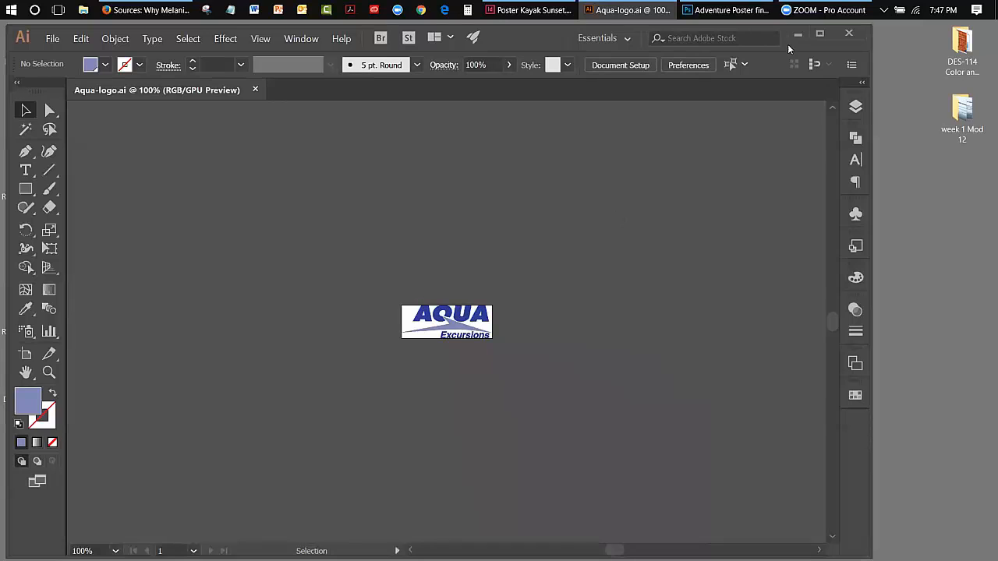
Open DES-114 Color and Production > Week 2 > Week 2 Assessment_logo in File Explorer and check the saved Aqua-logo files.
double_click(962, 49)
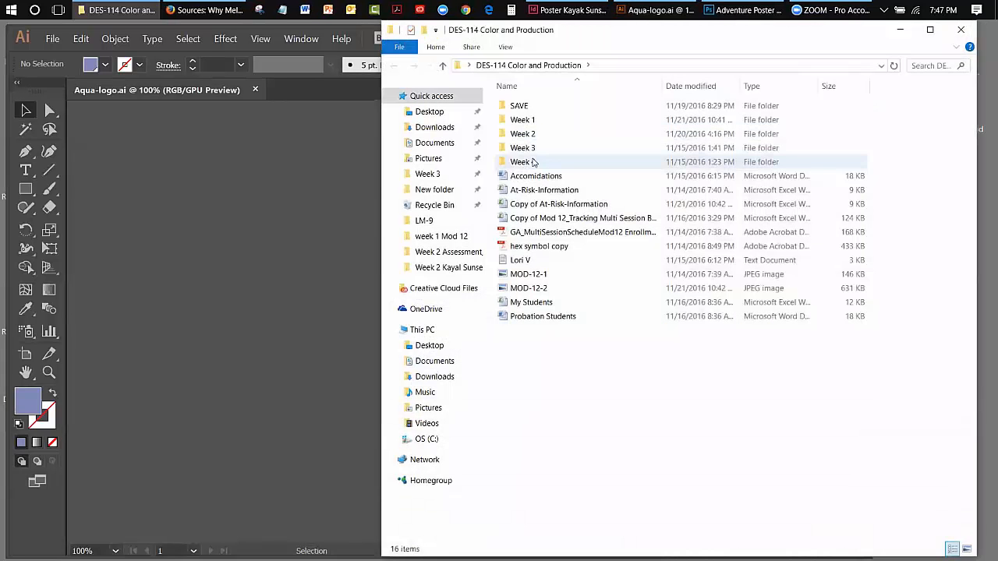
double_click(536, 135)
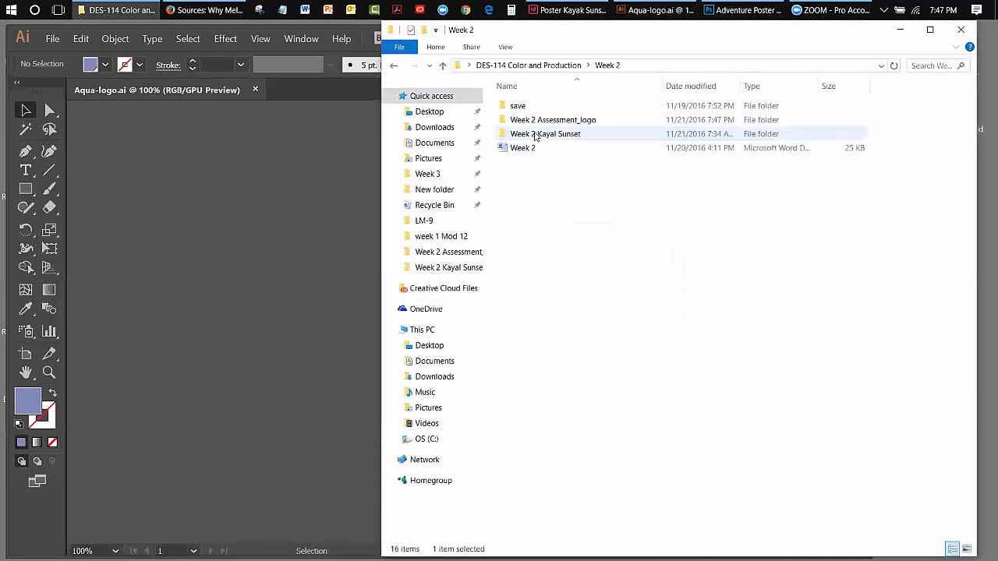
double_click(537, 121)
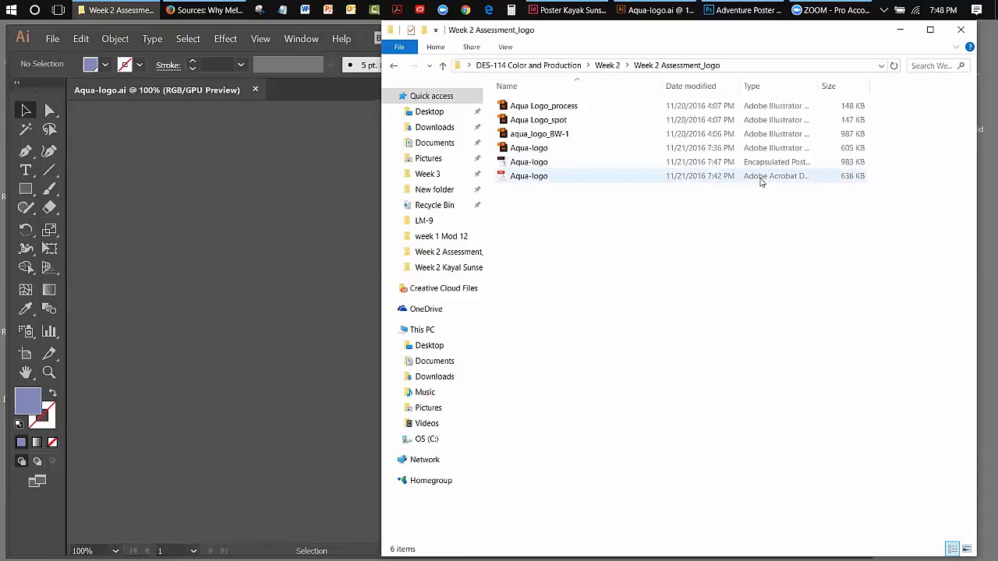
mouse_move(541, 183)
Minimize the folder and Illustrator windows and switch to the Poster Kayak Sunset document in InDesign.
left_click(898, 30)
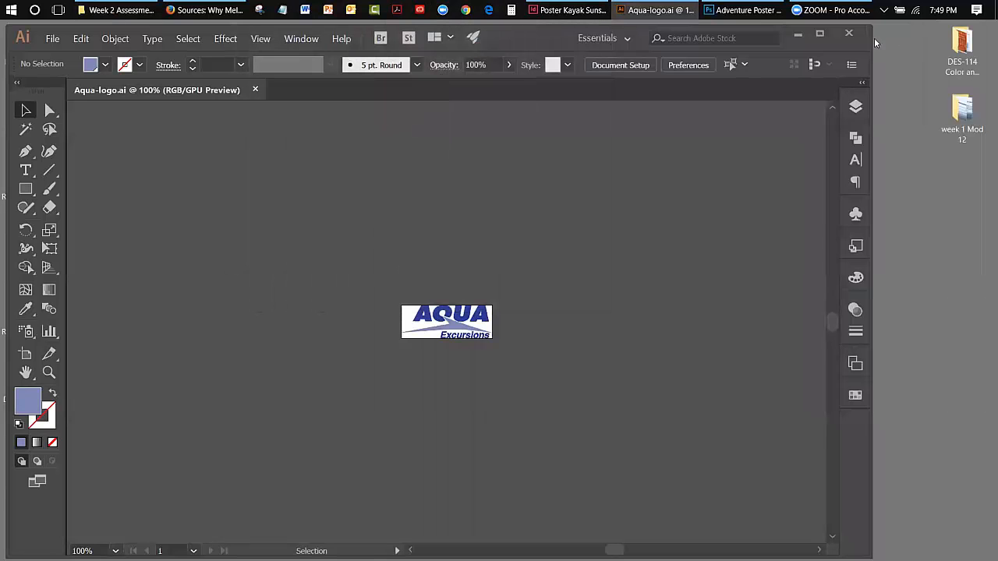
left_click(796, 34)
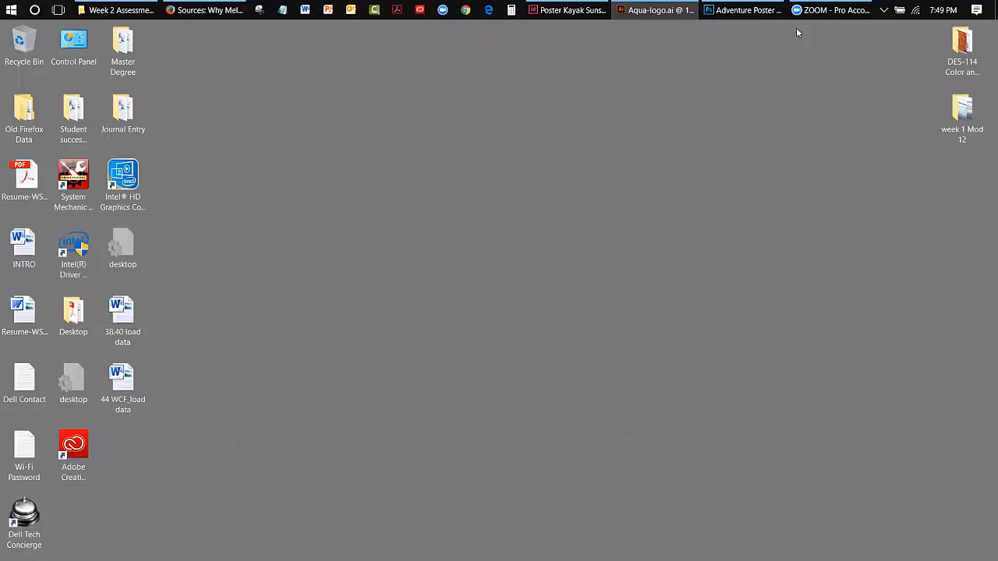
left_click(559, 12)
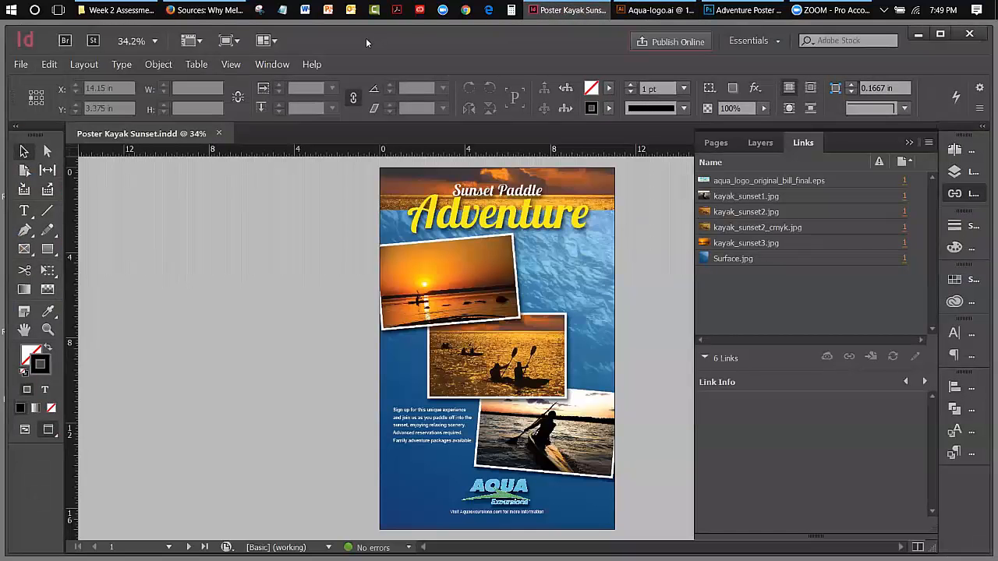
Start setting up a new InDesign document and move its settings window aside.
left_click_drag(352, 43, 349, 38)
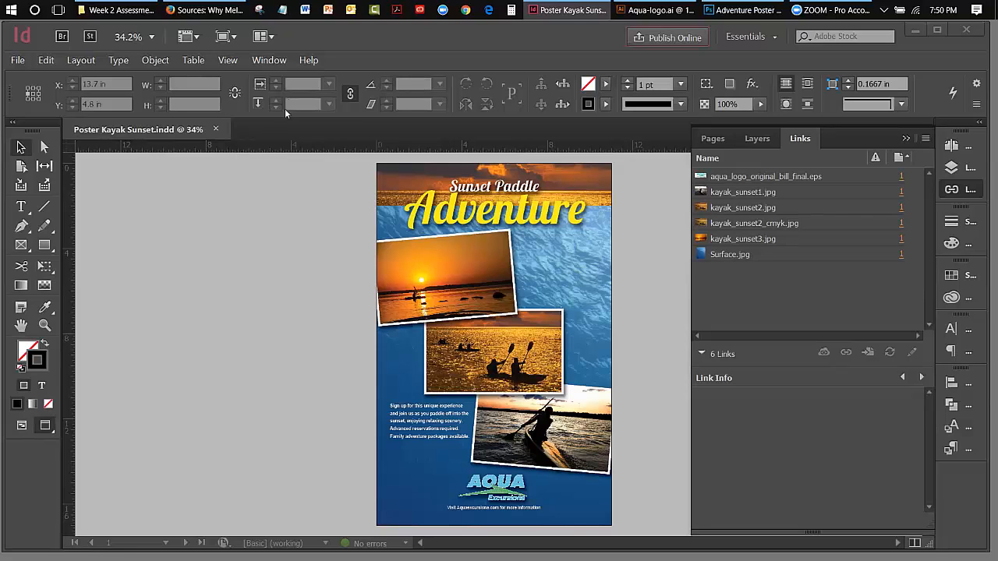
left_click(17, 62)
mouse_move(47, 78)
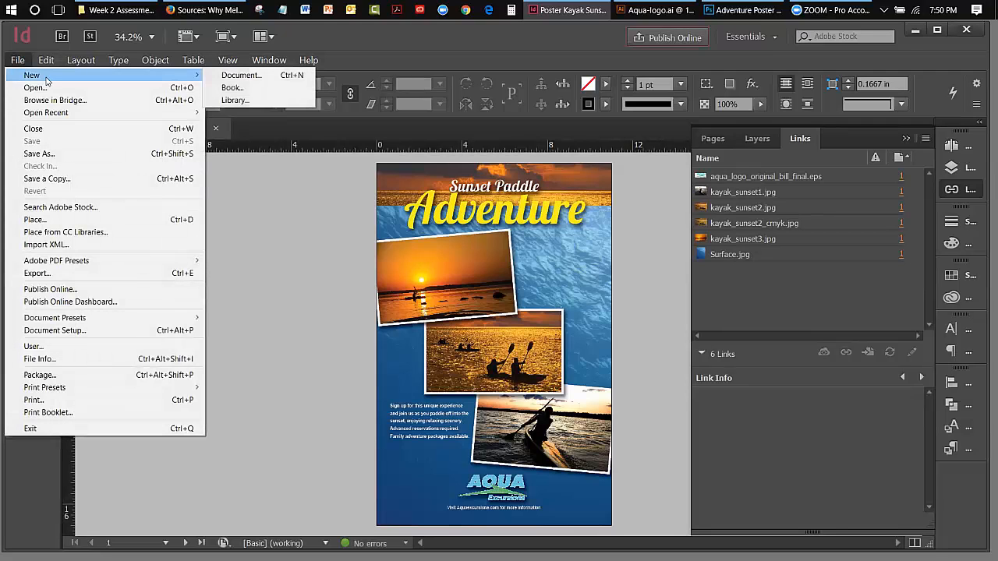
left_click(238, 75)
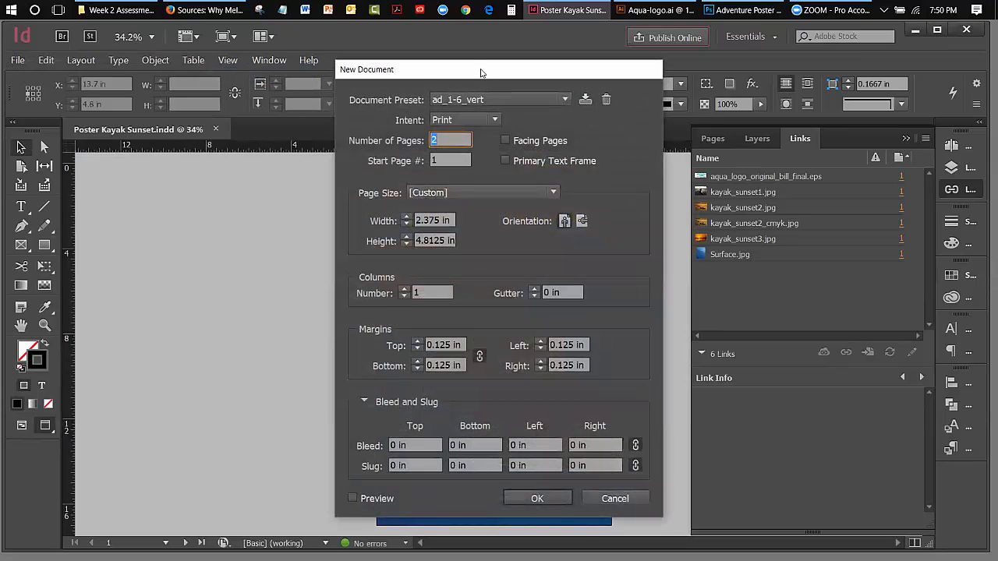
left_click_drag(400, 85, 320, 97)
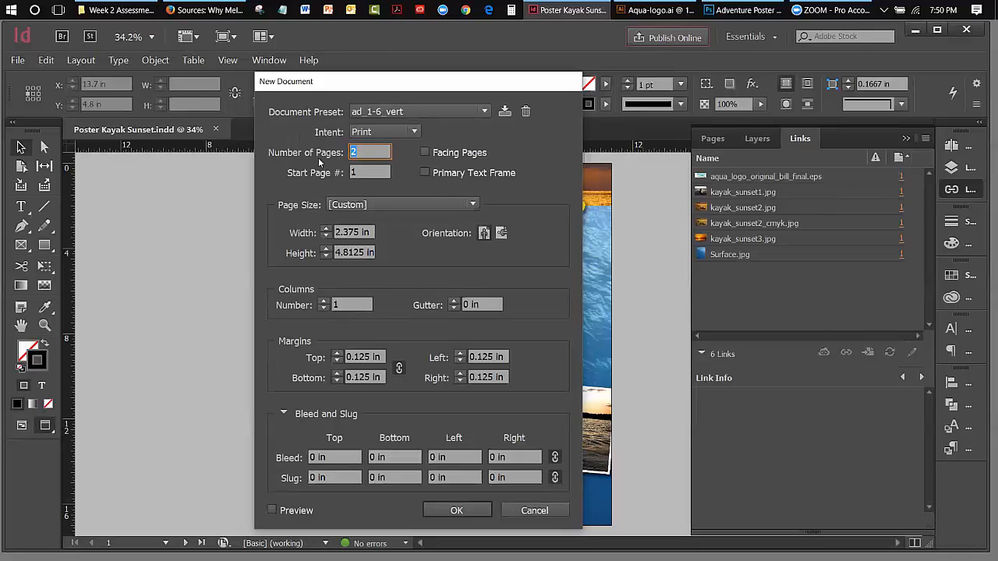
Try the Web intent for the new document and return the intent to Print.
left_click(396, 133)
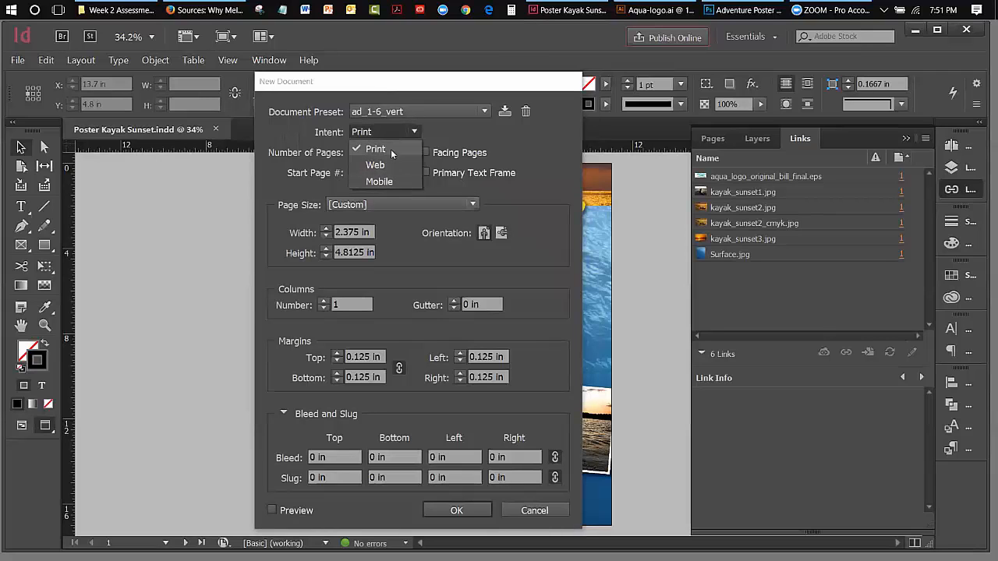
left_click(390, 133)
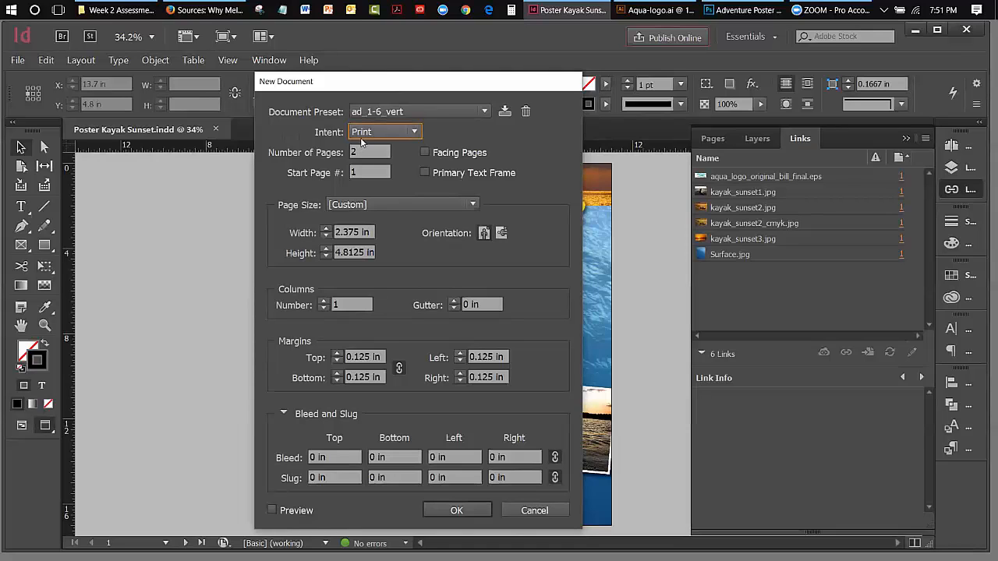
left_click(374, 134)
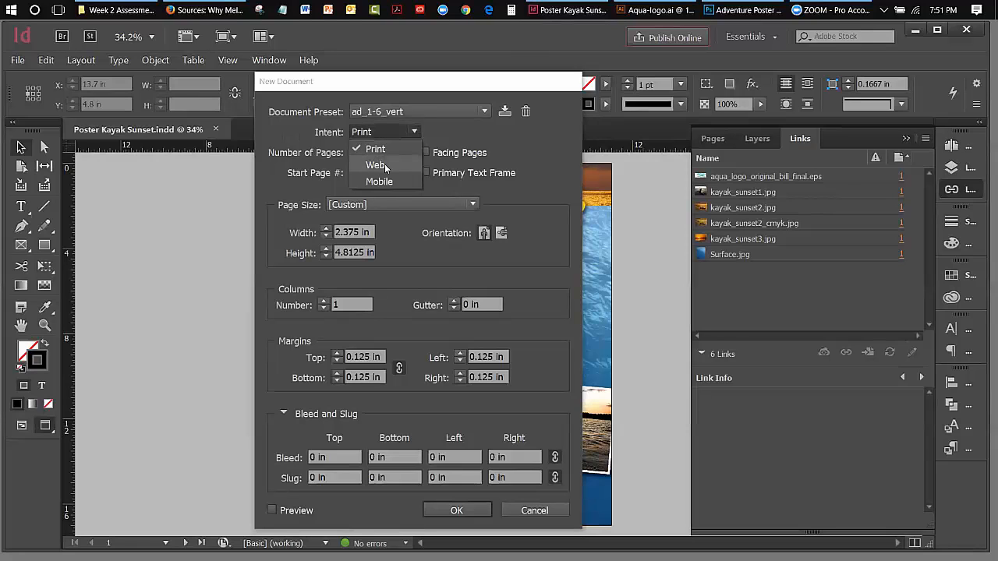
left_click(385, 166)
left_click(382, 136)
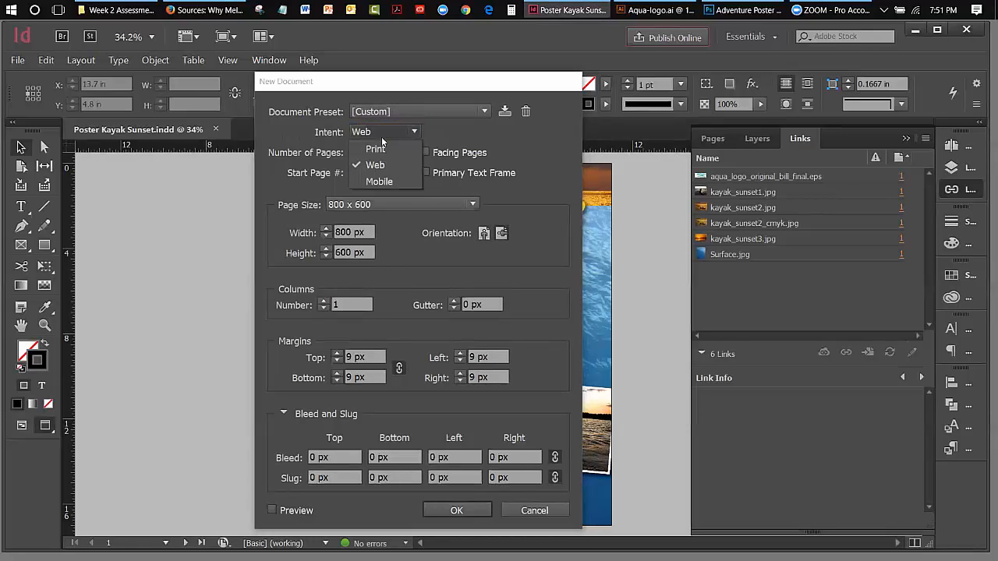
left_click(376, 149)
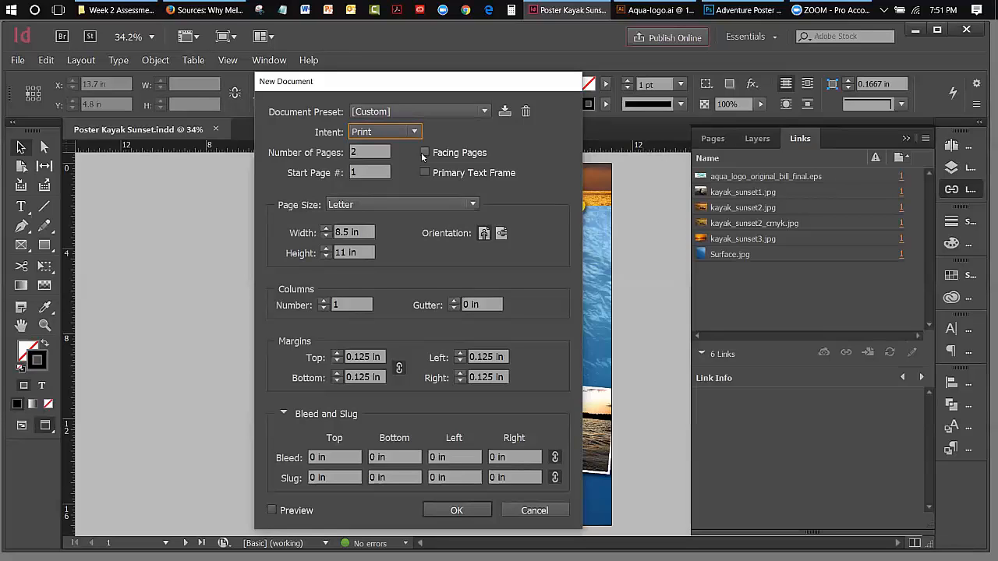
Set the new document to 1 page with the Tabloid page size.
left_click(356, 154)
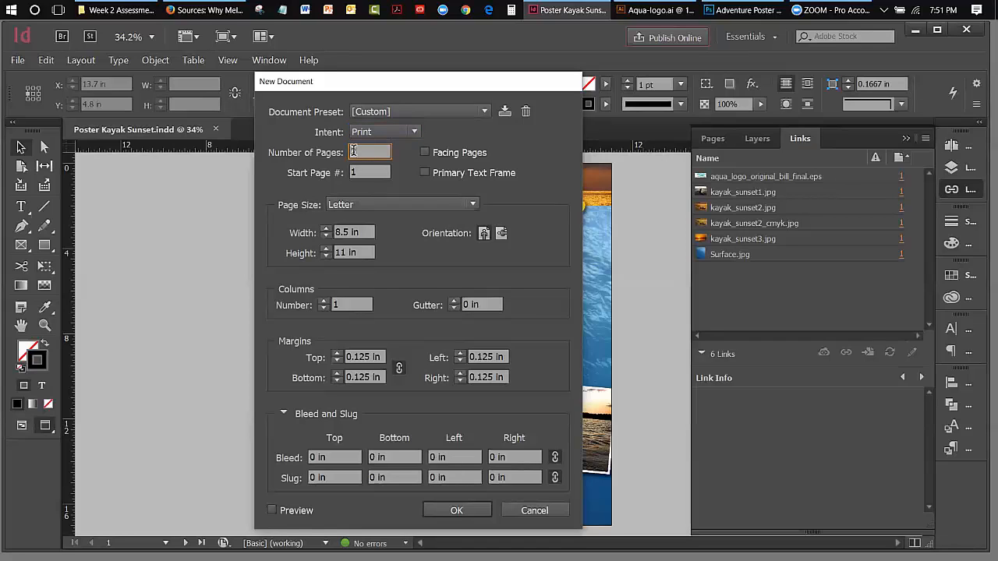
type("1")
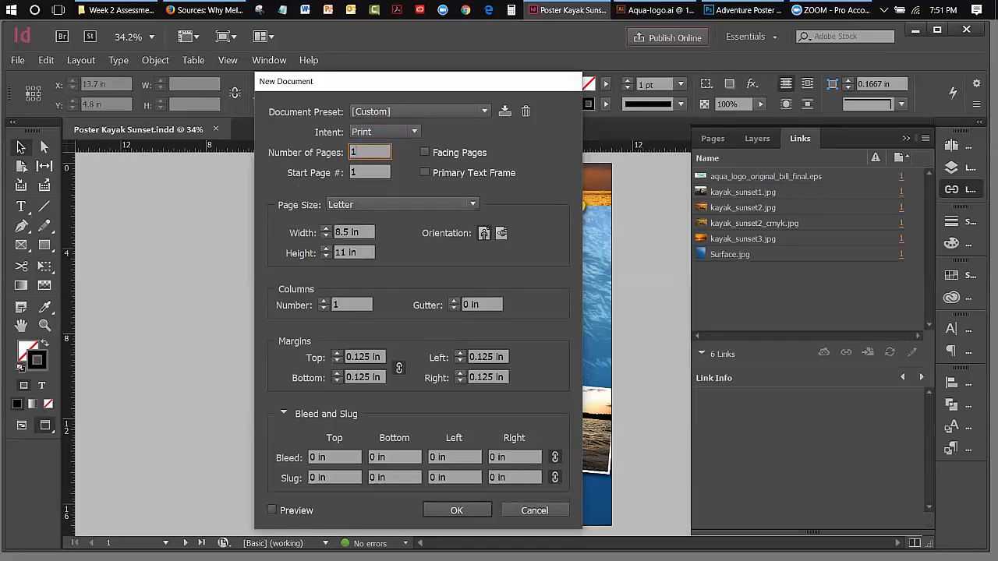
left_click(403, 204)
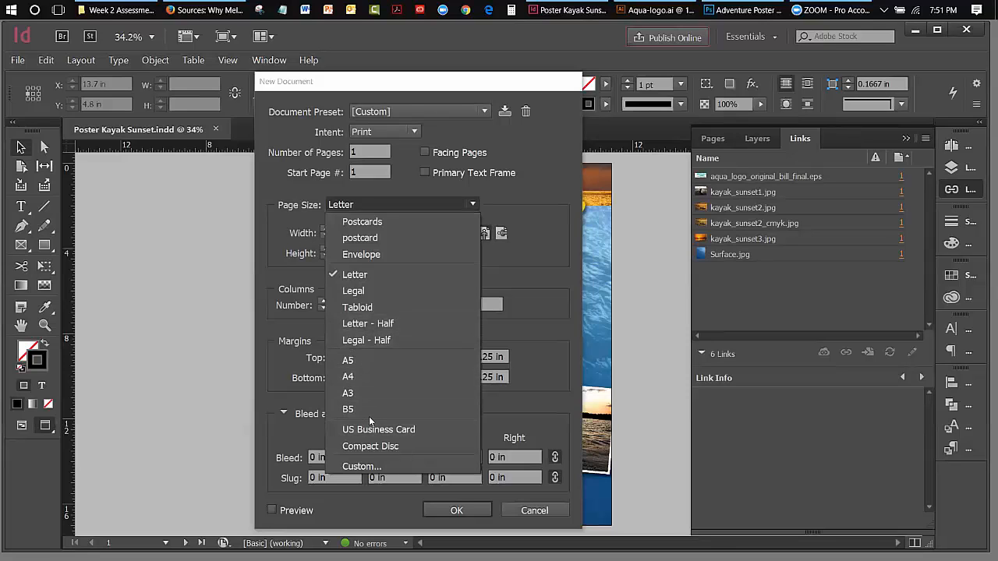
left_click(373, 309)
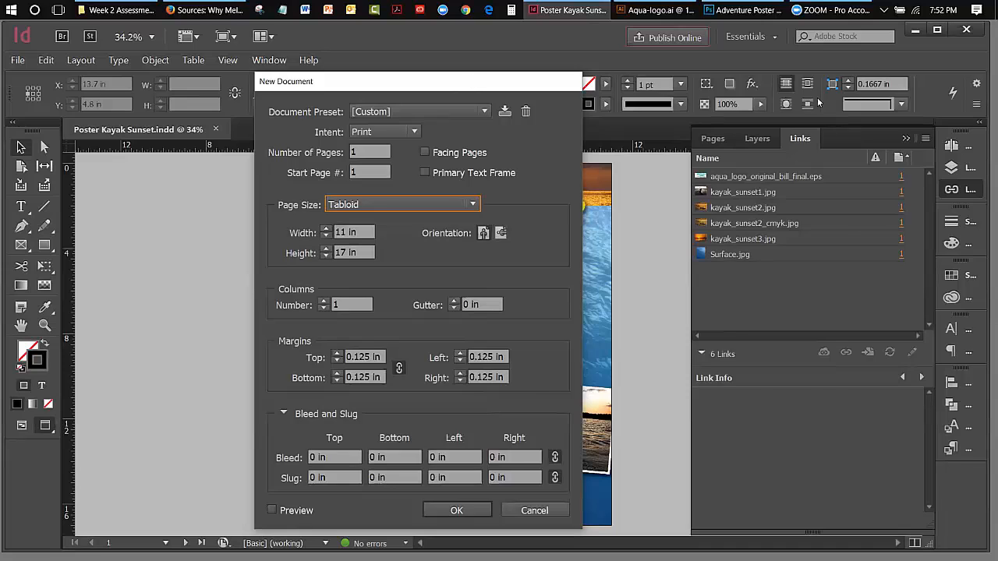
Compare landscape and portrait orientation for the new Tabloid page, with the poster in view, and keep portrait.
left_click_drag(471, 80, 840, 90)
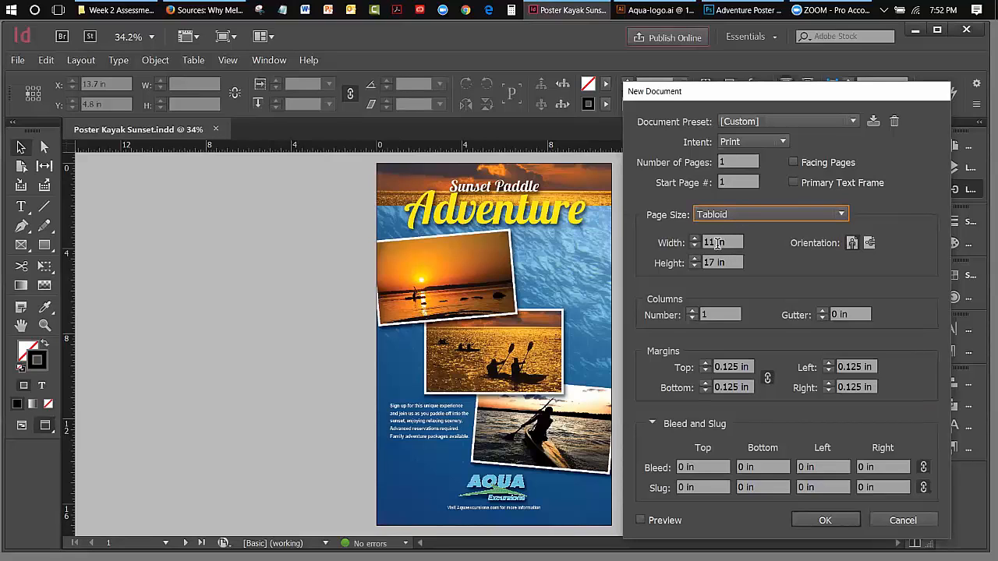
left_click(869, 244)
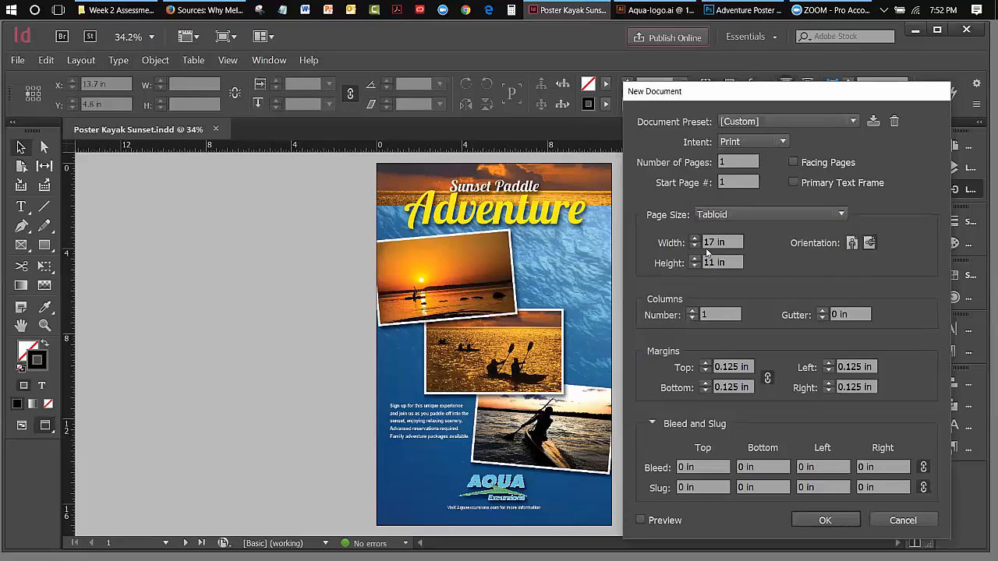
left_click(851, 244)
left_click(873, 246)
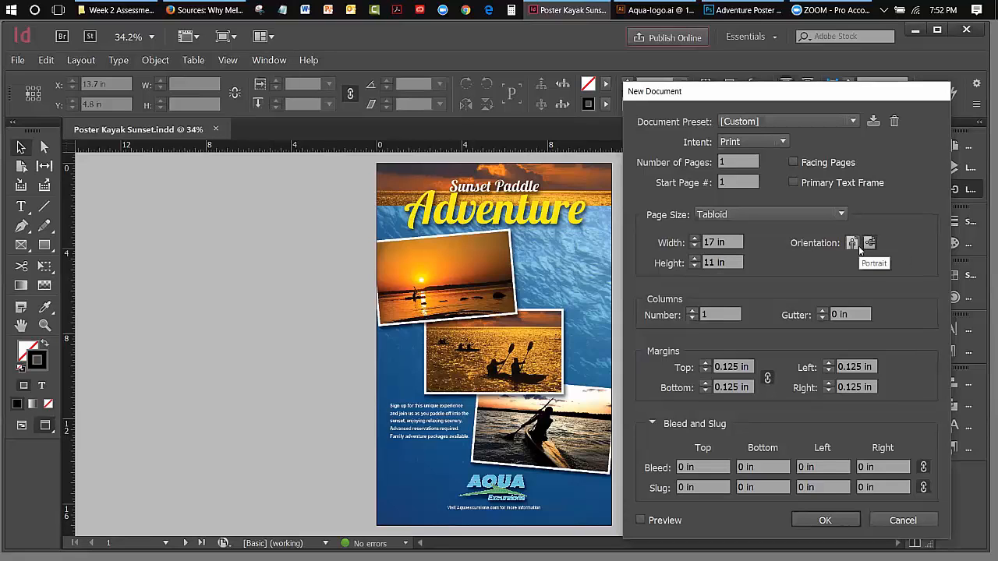
left_click(853, 245)
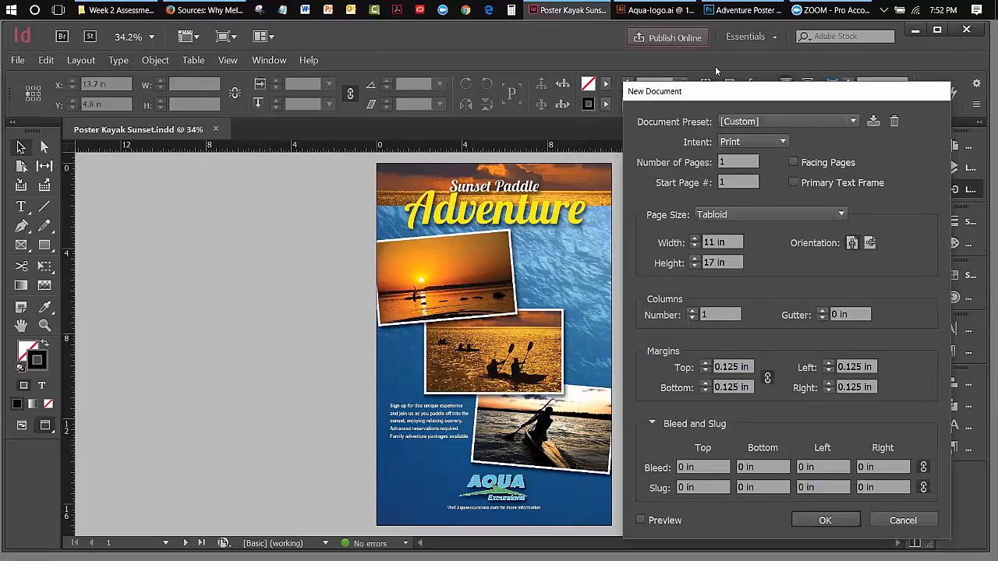
left_click_drag(735, 92, 715, 66)
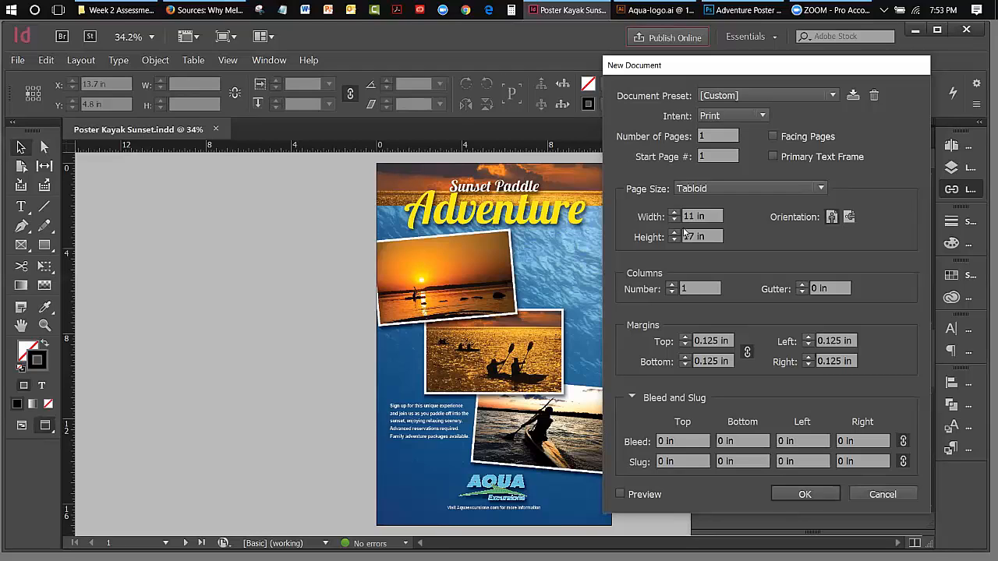
Set all four margins of the new document to 0.25 in.
left_click(704, 342)
key("BackSpace")
key("BackSpace")
type(".")
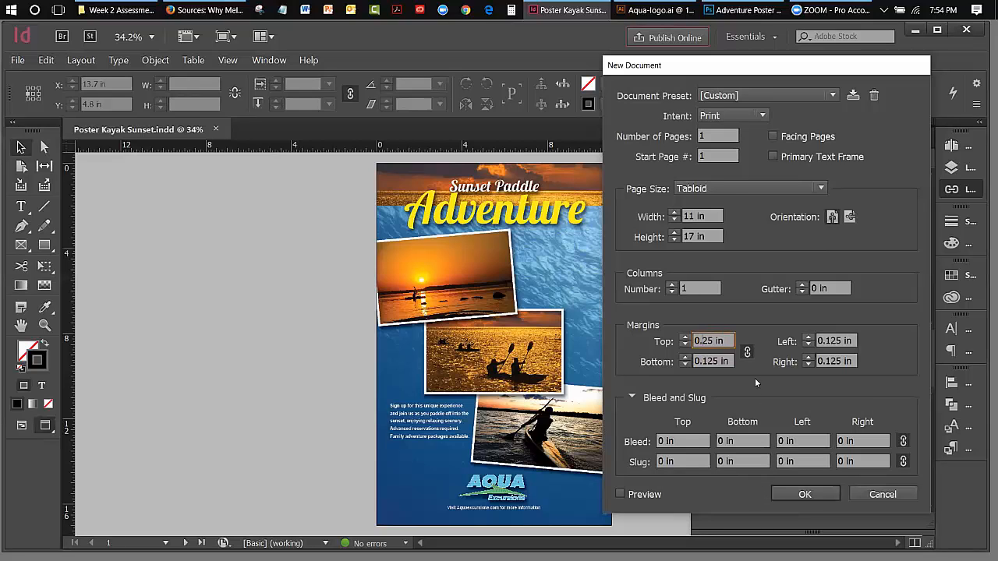
left_click(731, 361)
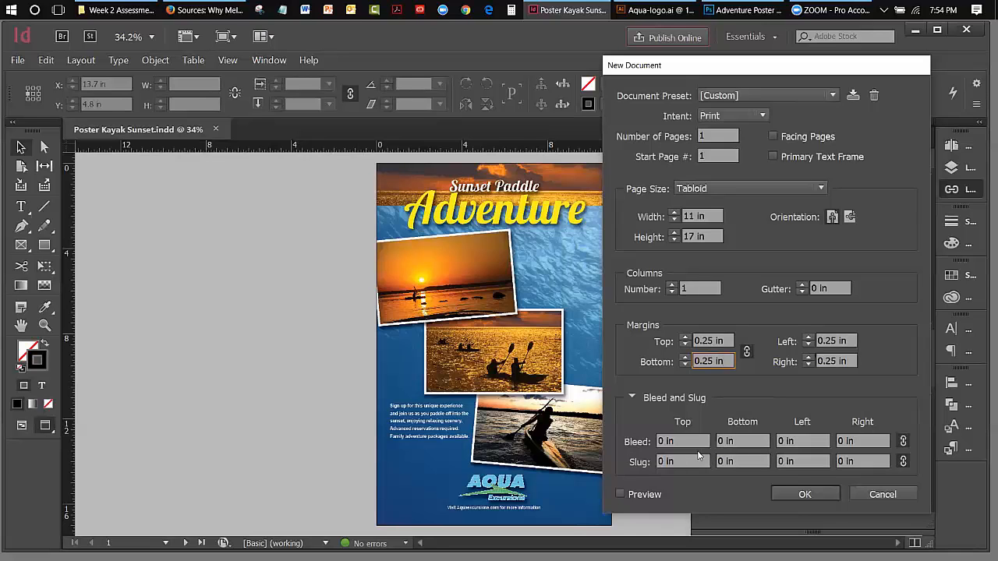
Set the bleed of the new document to 0.125 in on all four sides, with the values linked.
double_click(661, 441)
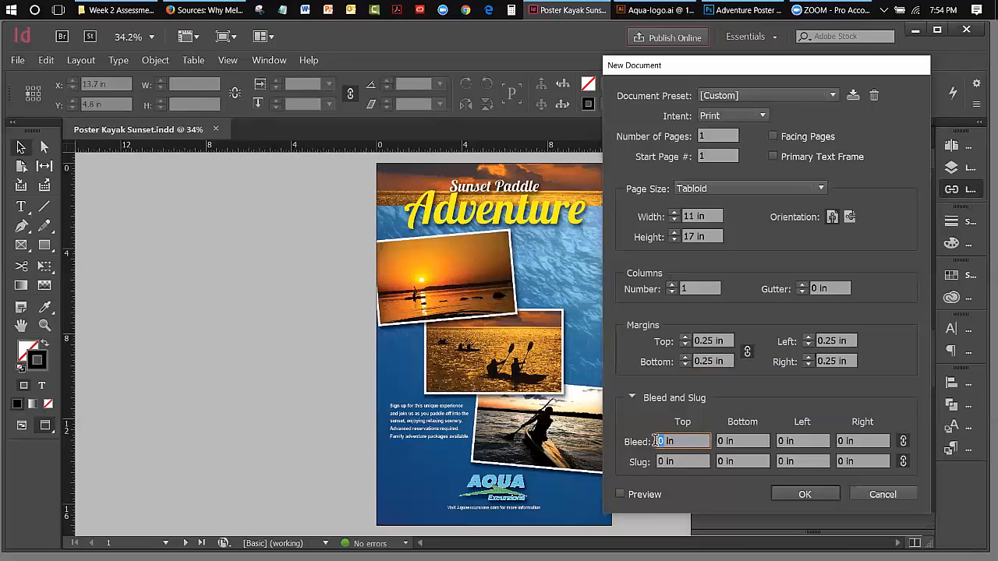
type(".125")
left_click(903, 442)
left_click(867, 441)
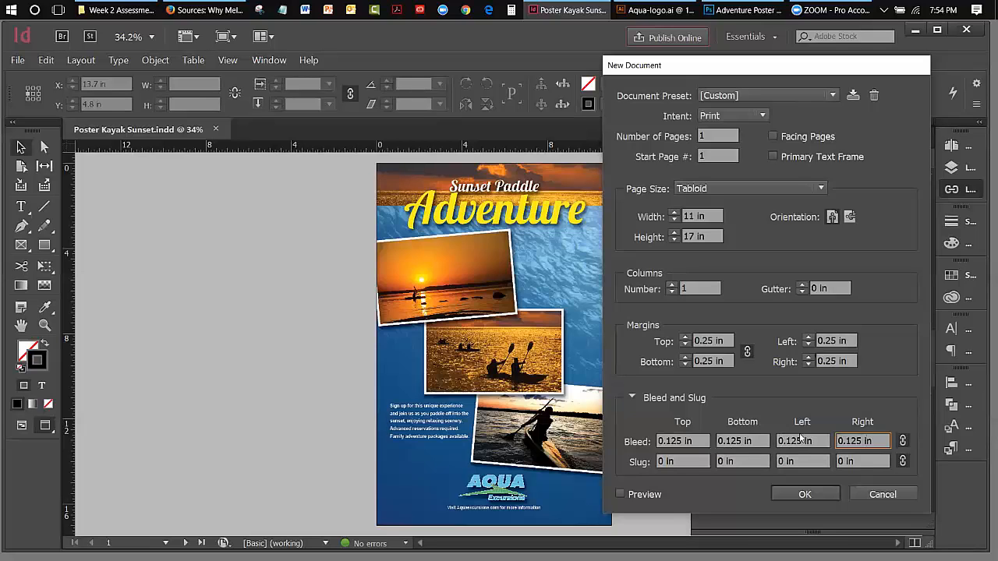
Set the slug to 0.5 in on all four sides and create the document.
left_click(662, 463)
double_click(662, 462)
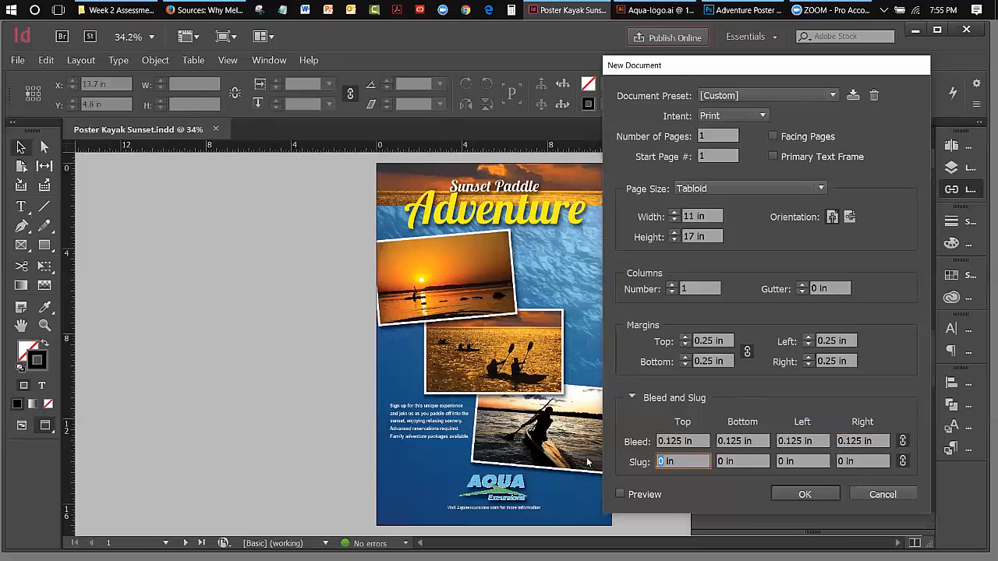
type(".5")
left_click(751, 461)
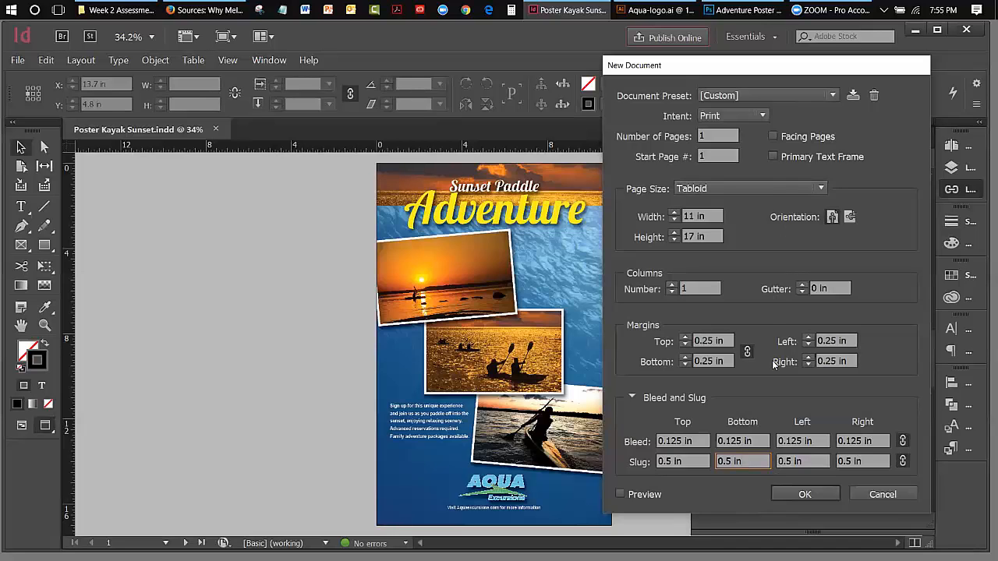
left_click(783, 493)
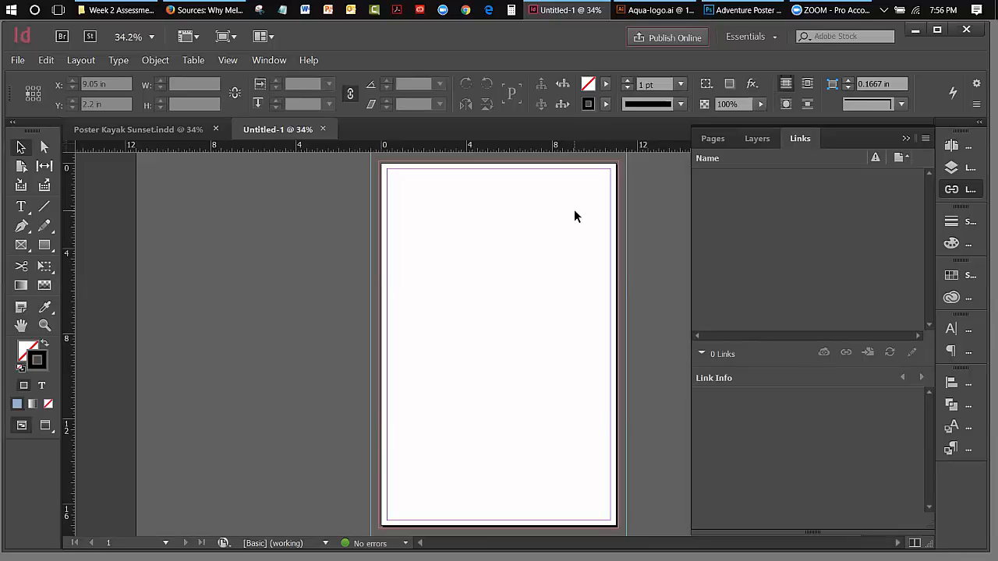
Close the untitled document, view pages 1 and 2 of the Poster Kayak Sunset document and return to page 1.
left_click(323, 129)
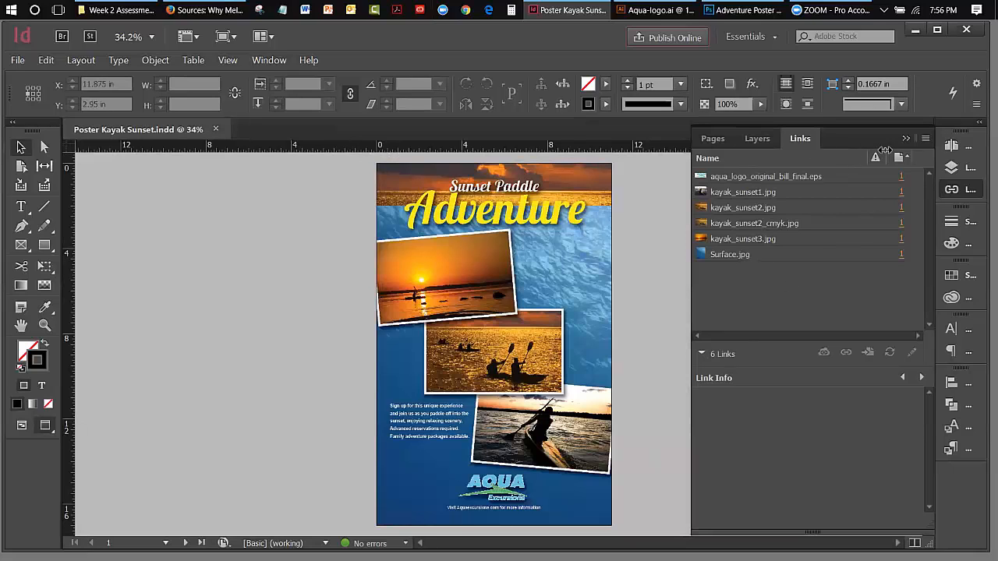
left_click(710, 138)
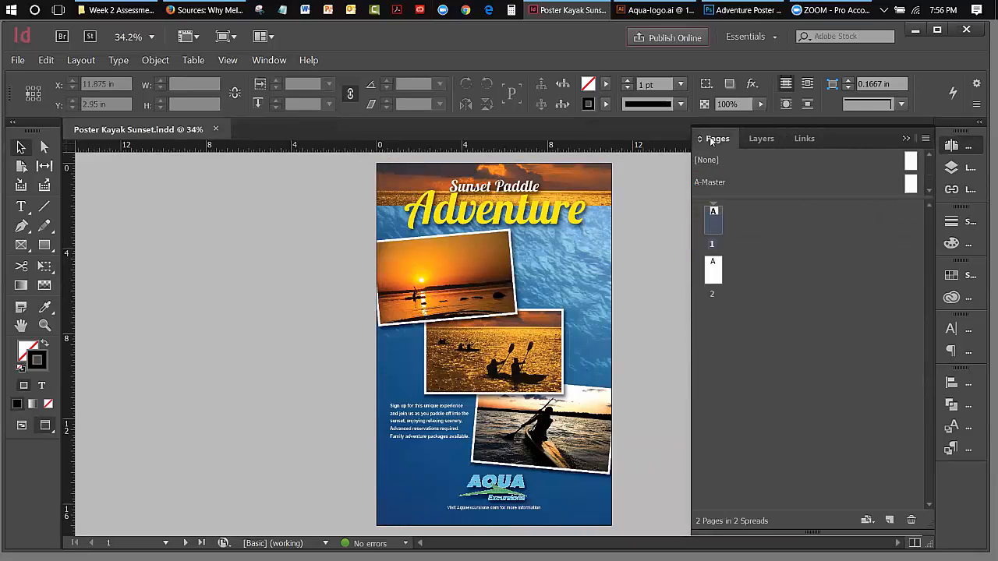
double_click(719, 224)
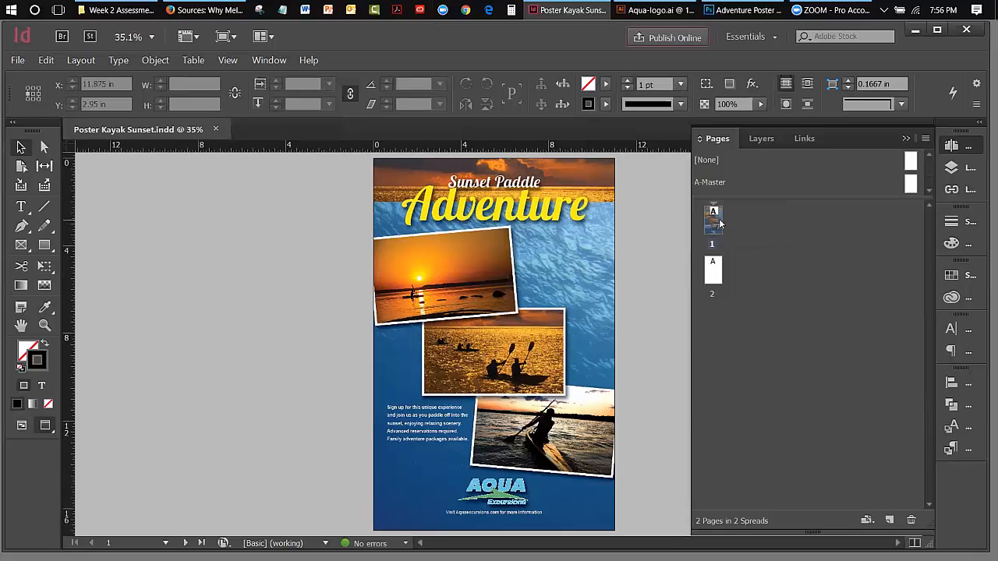
double_click(718, 279)
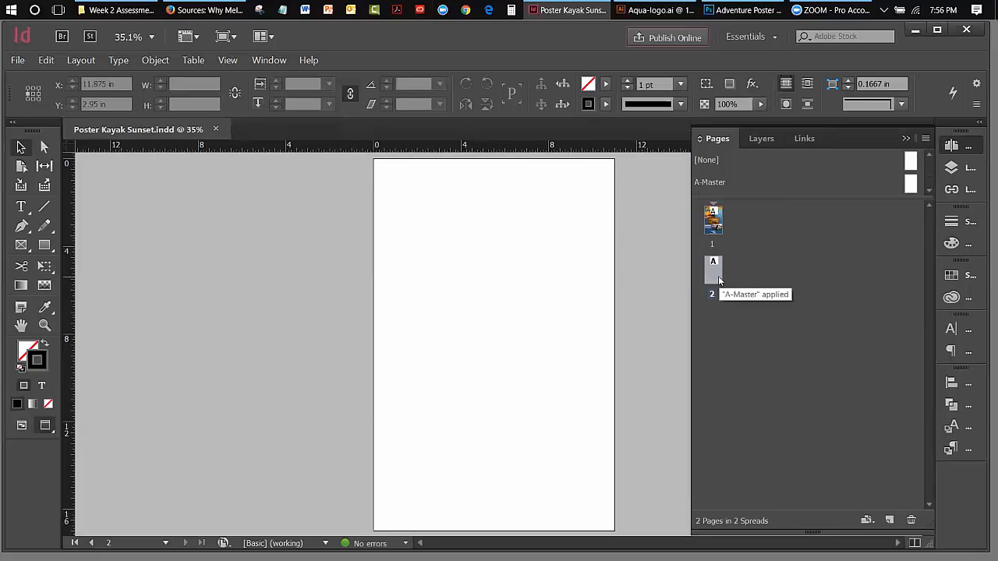
double_click(718, 220)
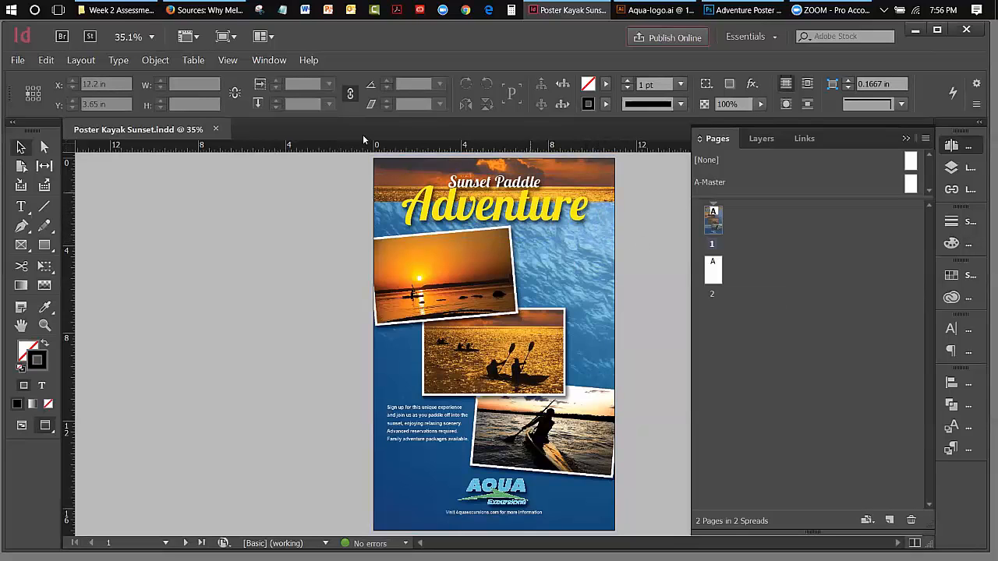
Switch the Poster Kayak Sunset document to the Normal screen mode.
left_click(234, 60)
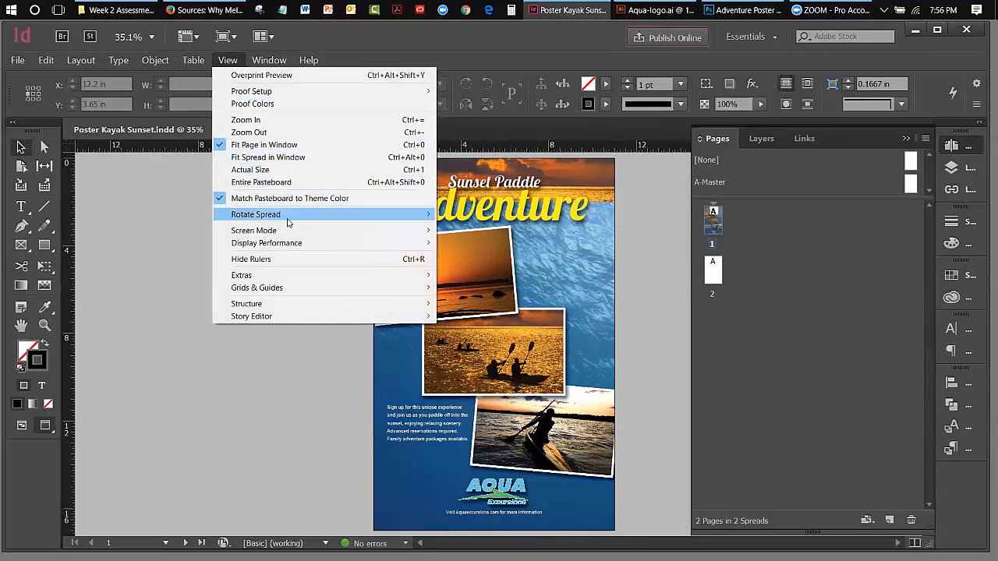
mouse_move(288, 230)
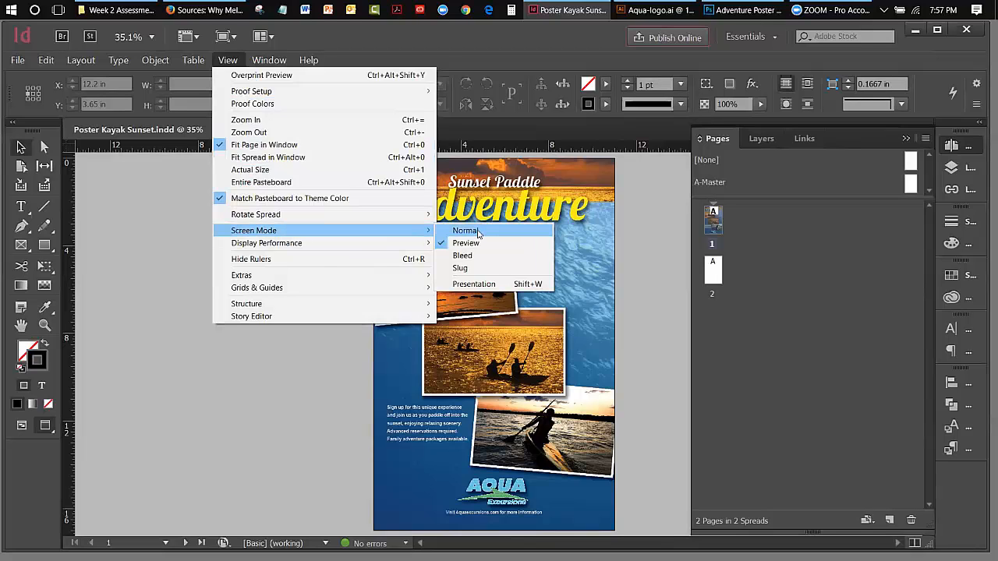
left_click(477, 231)
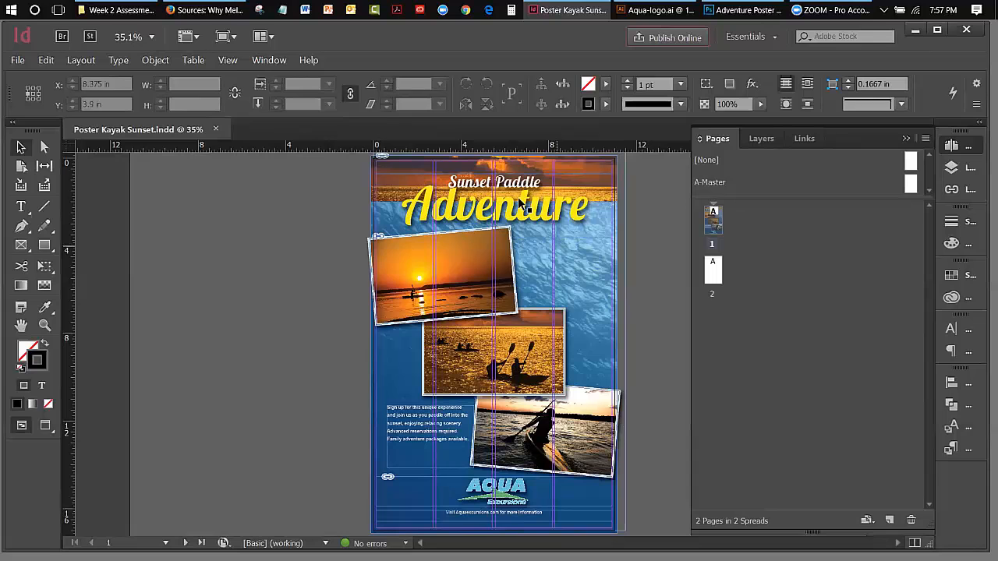
Reduce the number of columns on page 1 to 1 in the margins and columns settings.
left_click(81, 61)
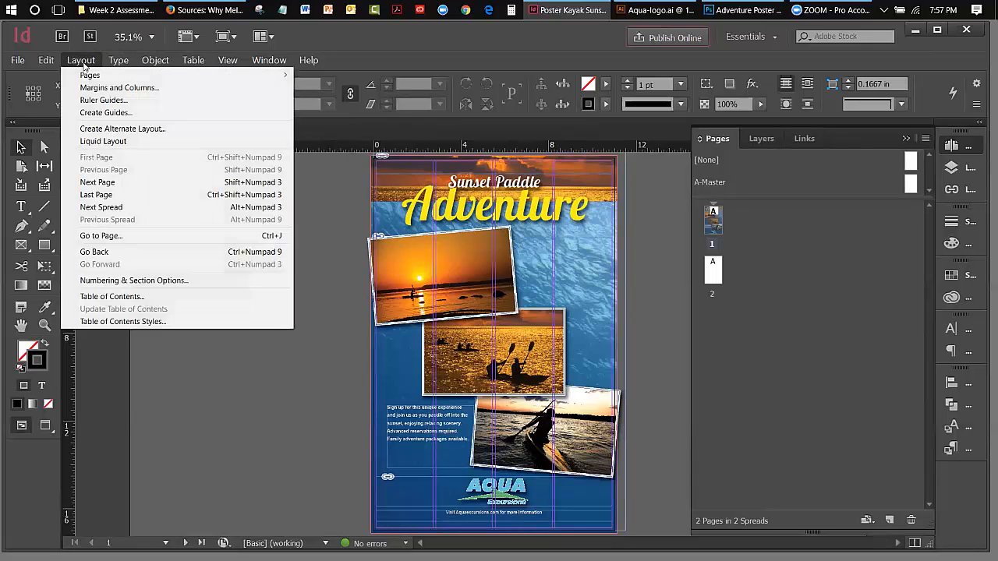
left_click(129, 89)
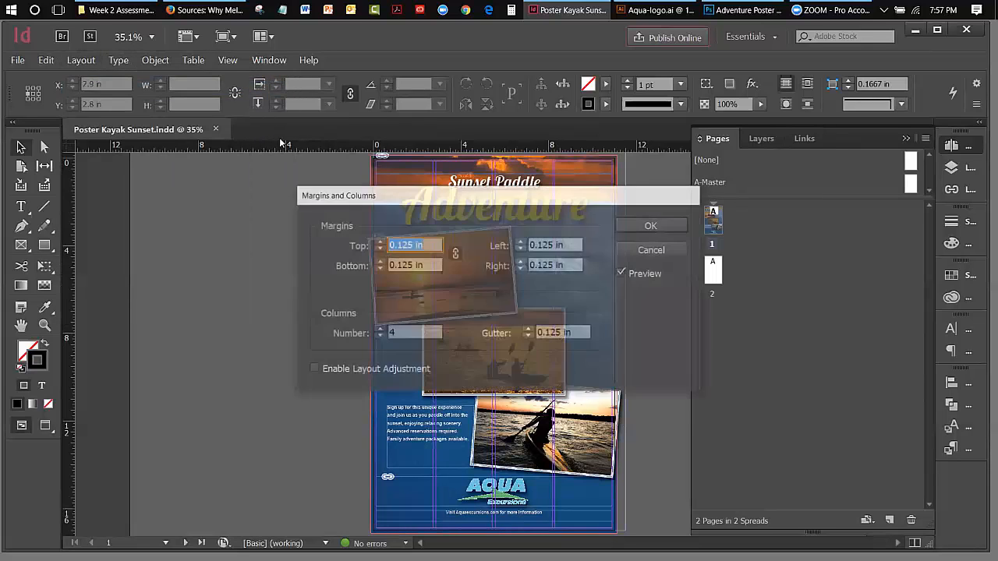
left_click(380, 336)
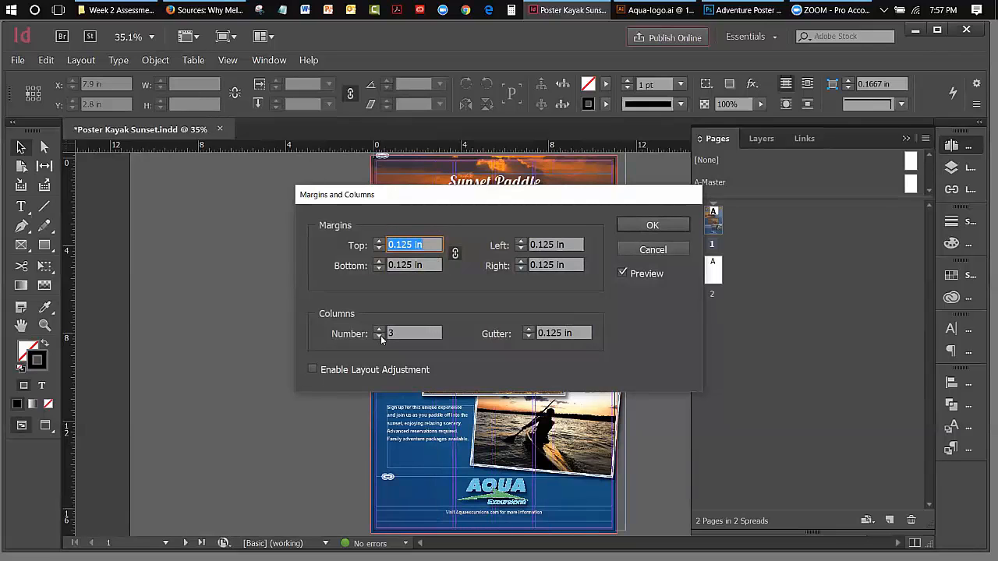
left_click(380, 336)
left_click(380, 336)
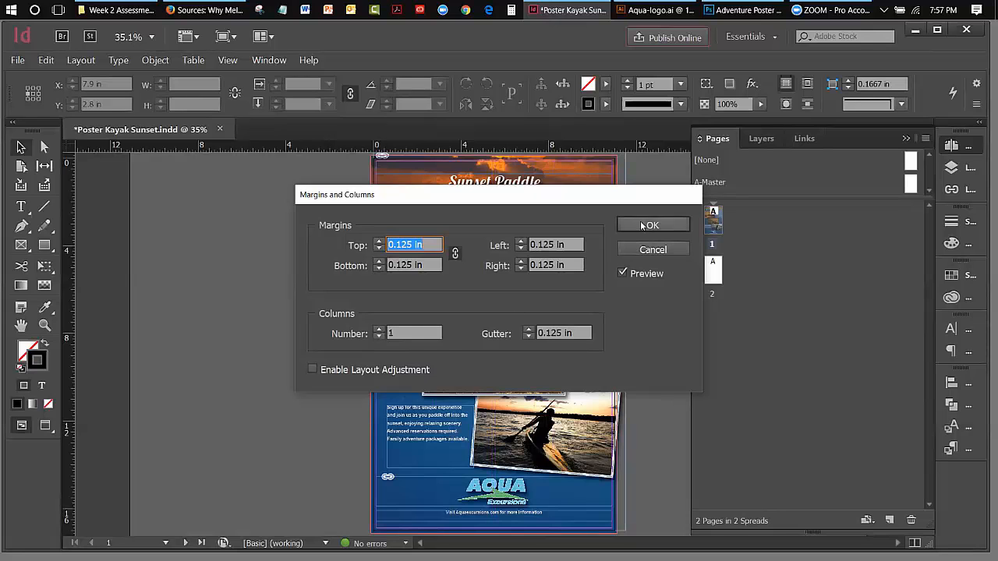
left_click(642, 226)
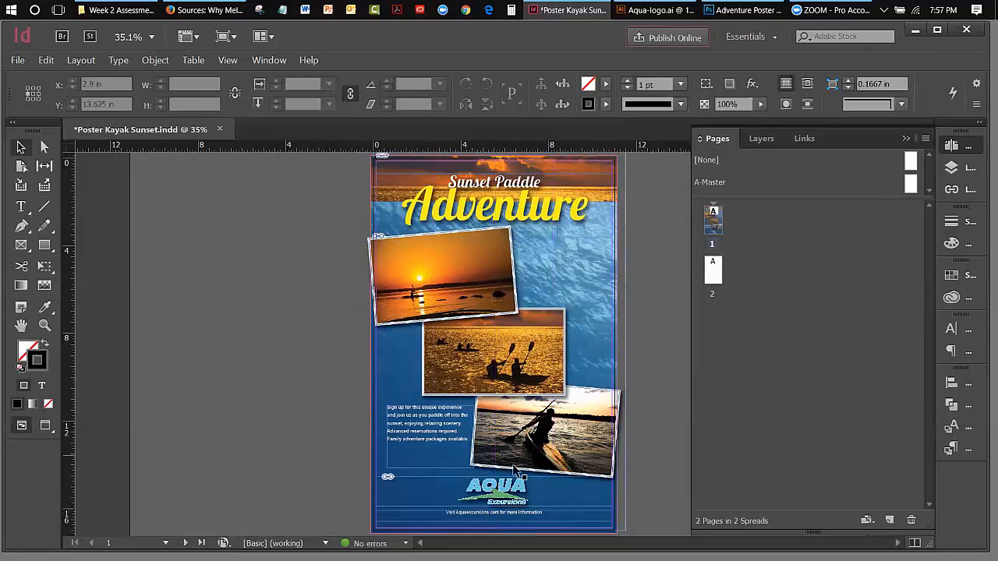
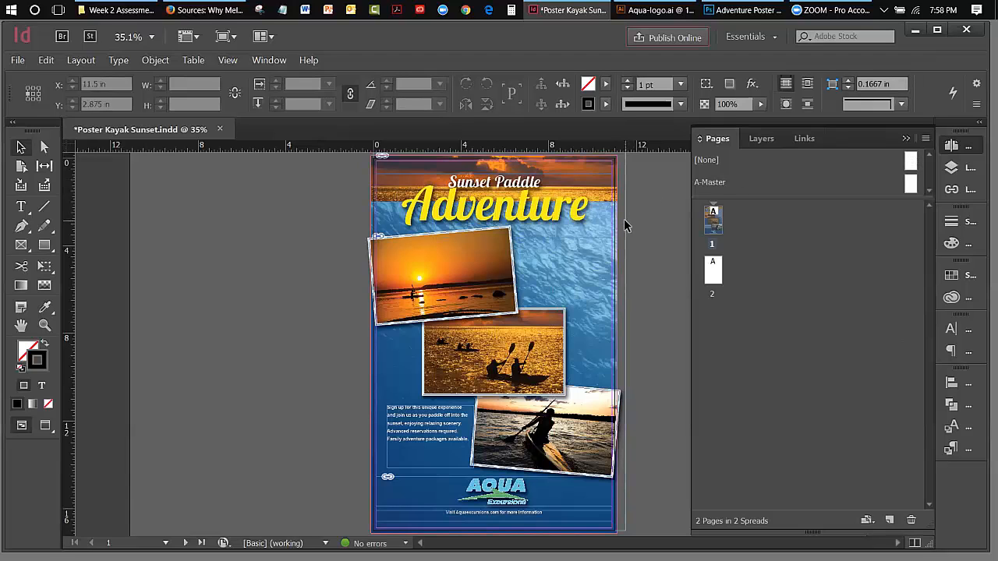
Review the document's layers and linked files, and inspect the color space of the Surface.jpg link.
left_click(906, 138)
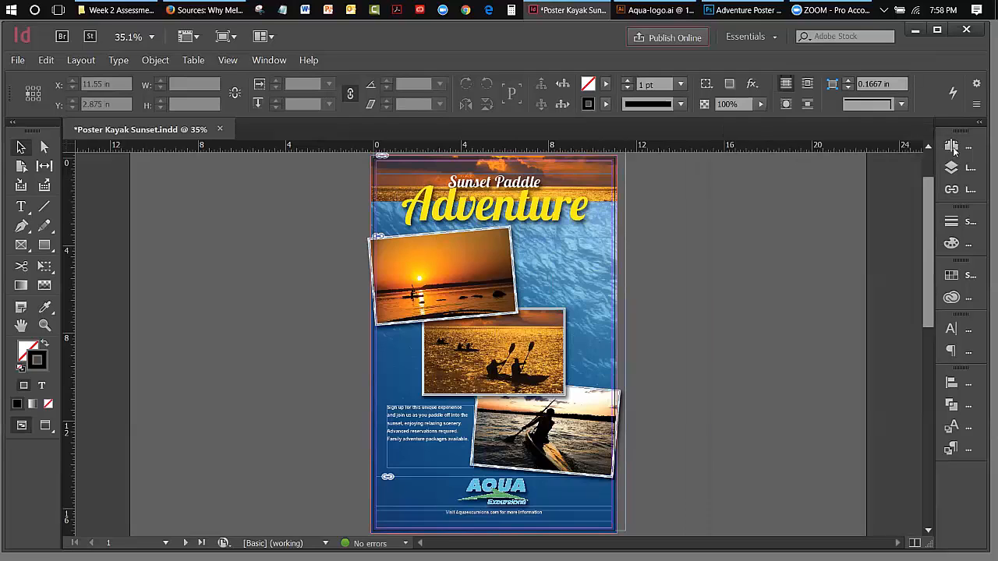
left_click(961, 171)
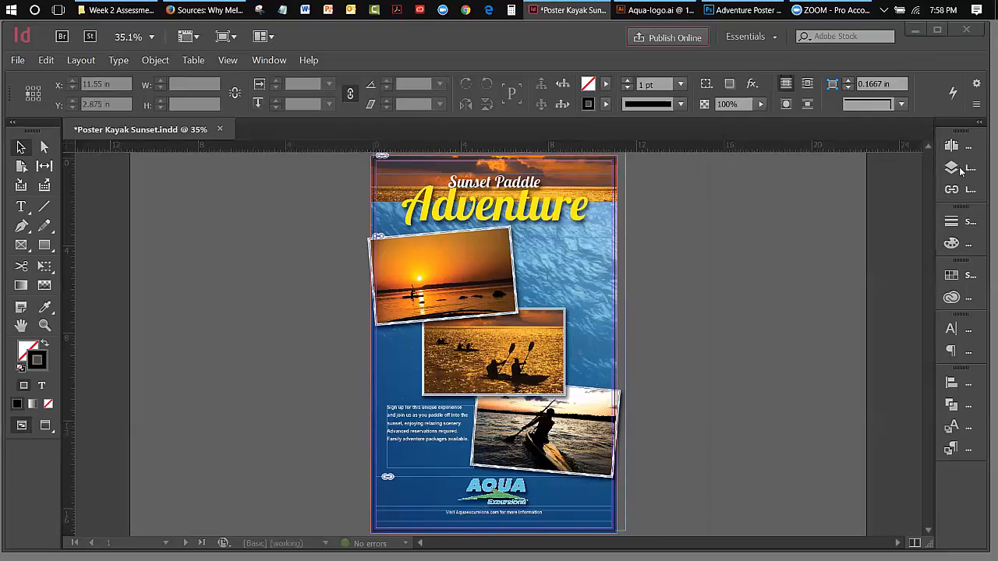
left_click(951, 169)
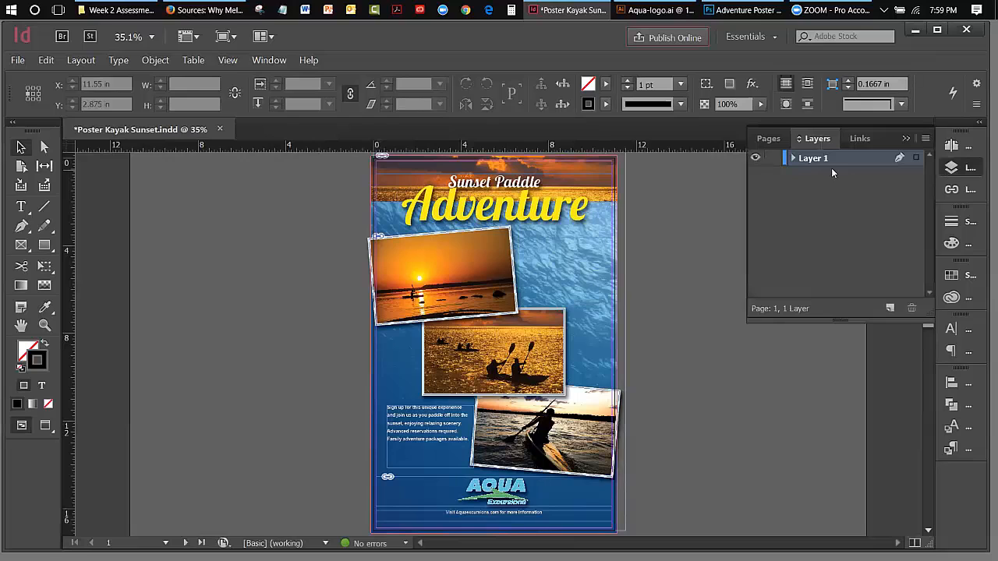
left_click(859, 140)
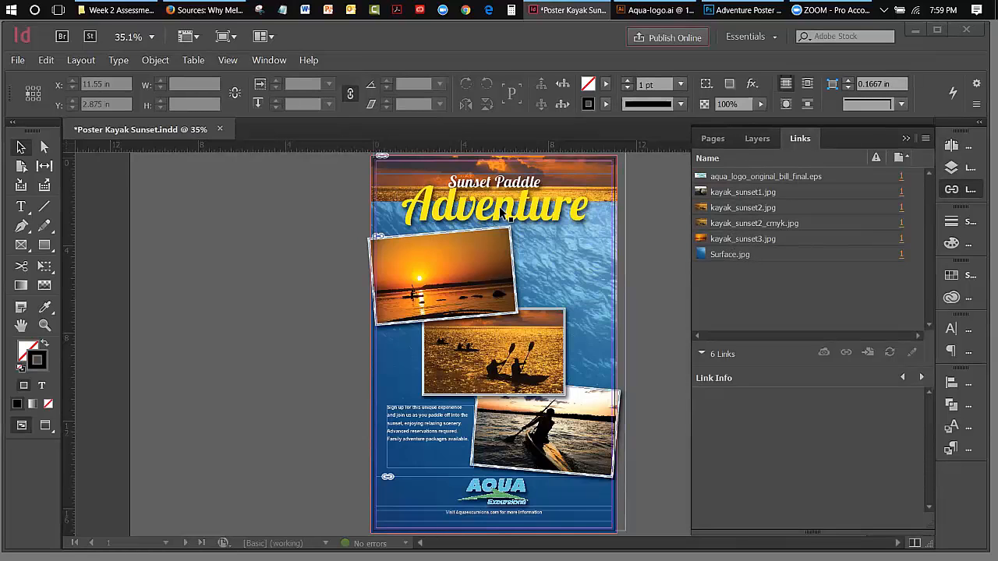
left_click(728, 257)
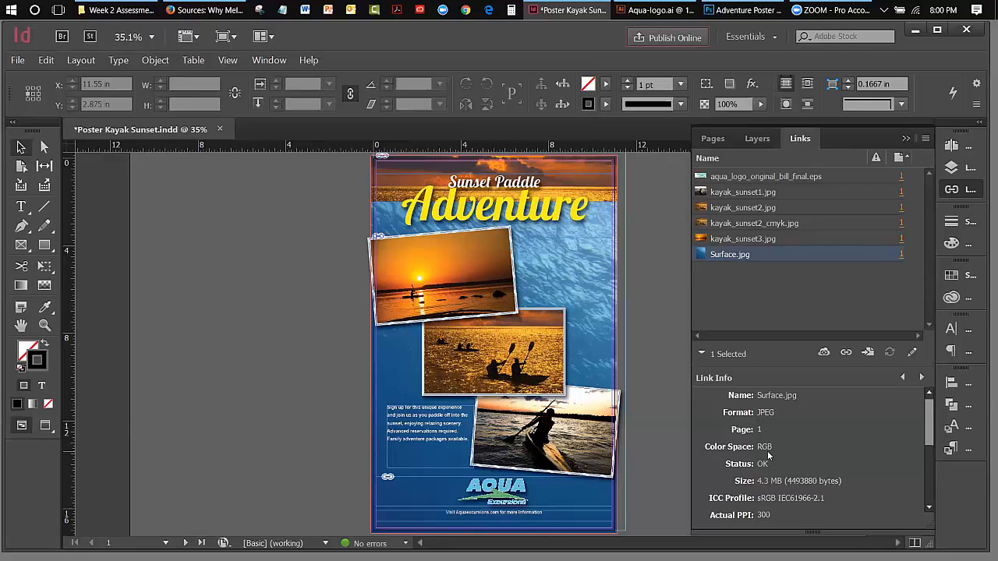
Switch to Photoshop and open the Surface image from the Week 2 Kayal Sunset folder.
left_click(748, 11)
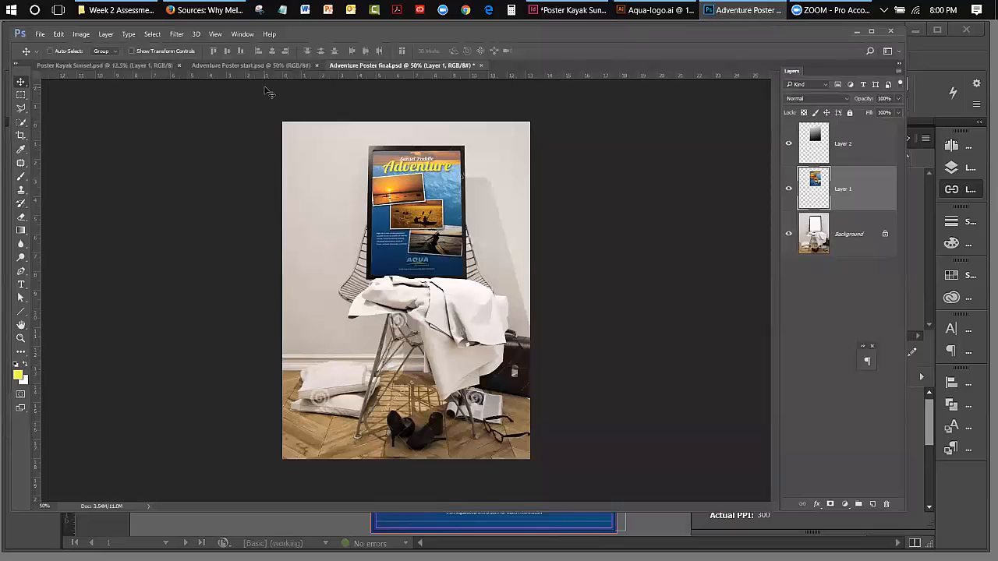
left_click(128, 66)
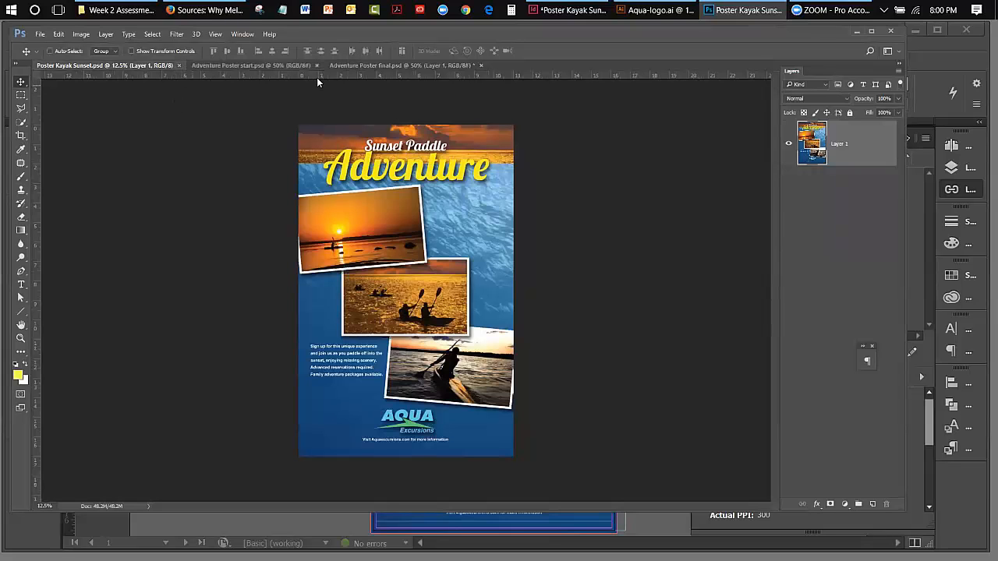
left_click(40, 34)
left_click(51, 59)
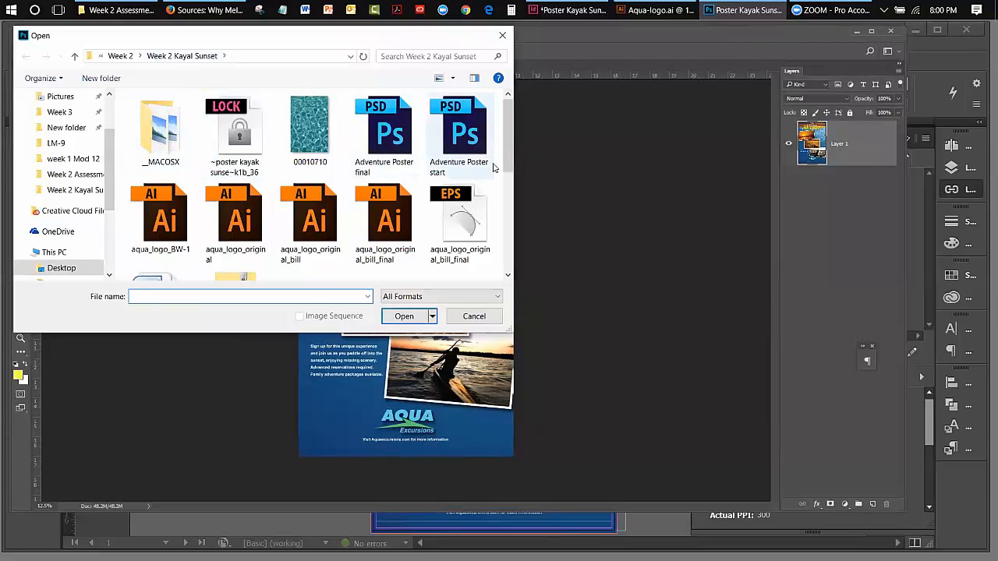
left_click_drag(508, 161, 505, 264)
left_click(310, 234)
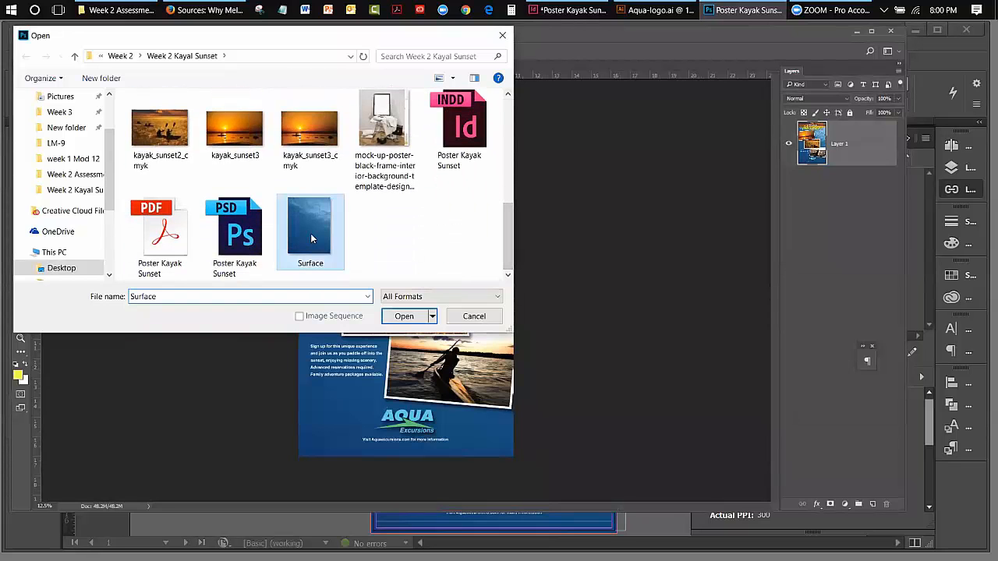
left_click(405, 320)
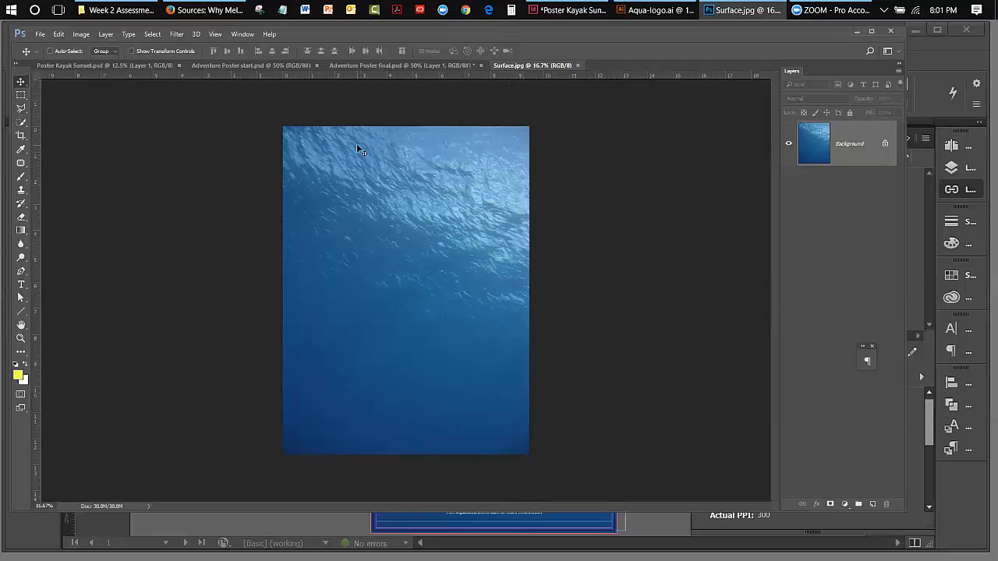
Convert Surface.jpg to CMYK Color mode, then close it and save the changes.
left_click(81, 35)
mouse_move(86, 48)
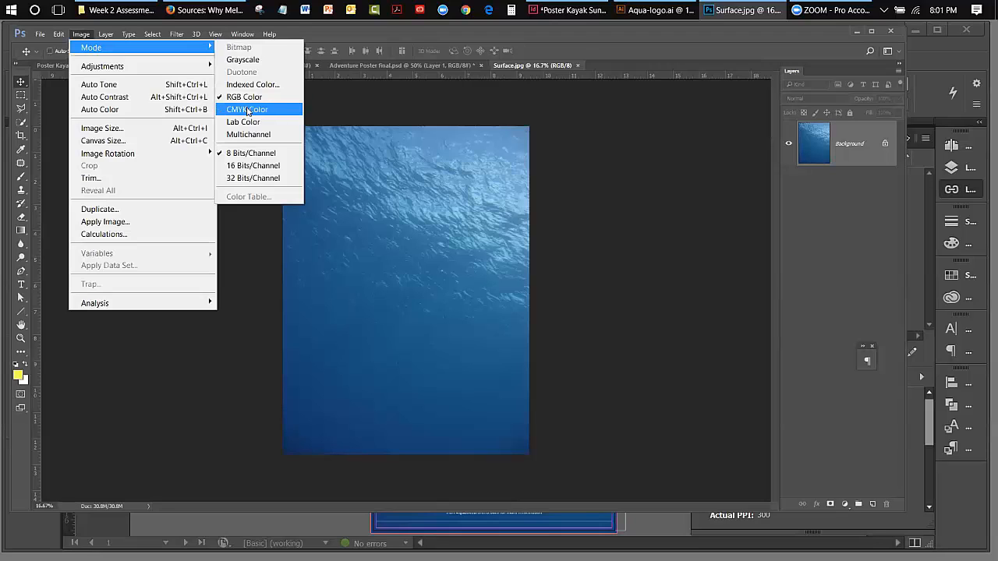
left_click(247, 110)
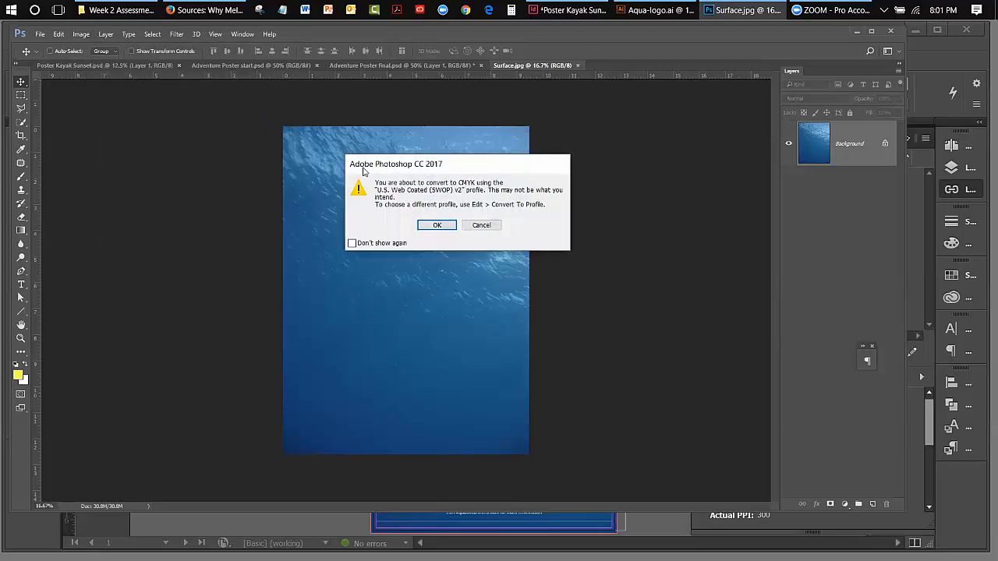
left_click(437, 225)
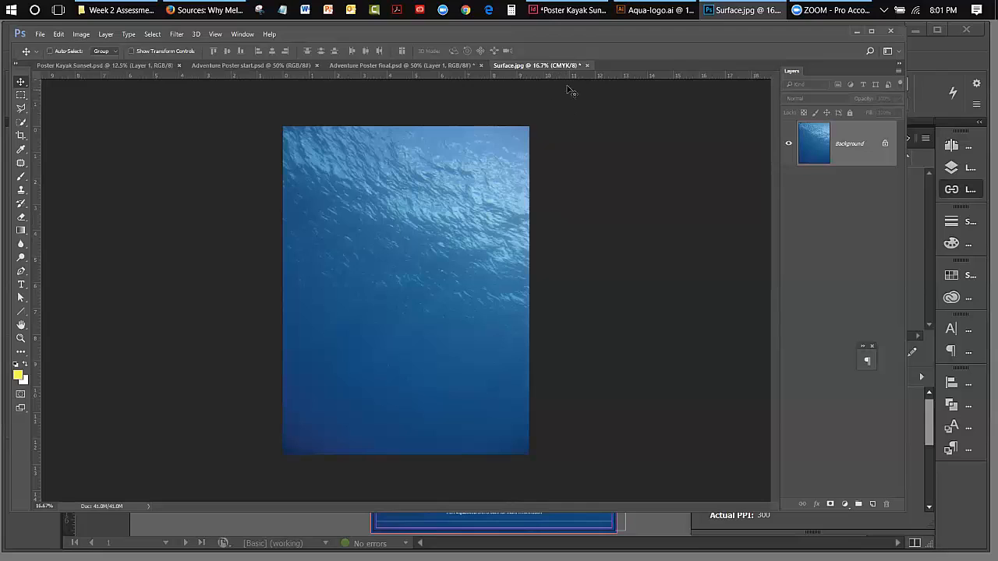
left_click(587, 65)
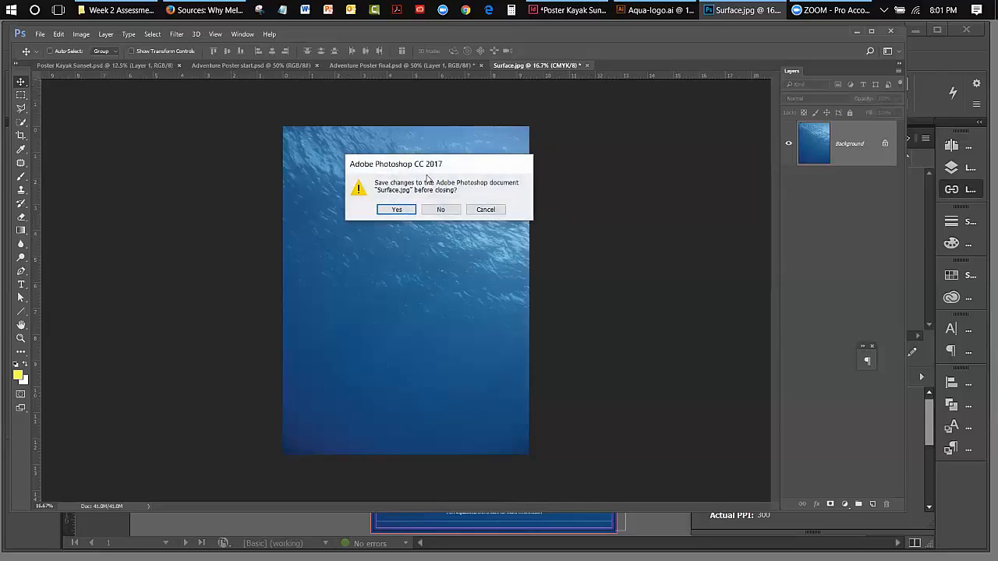
left_click(399, 209)
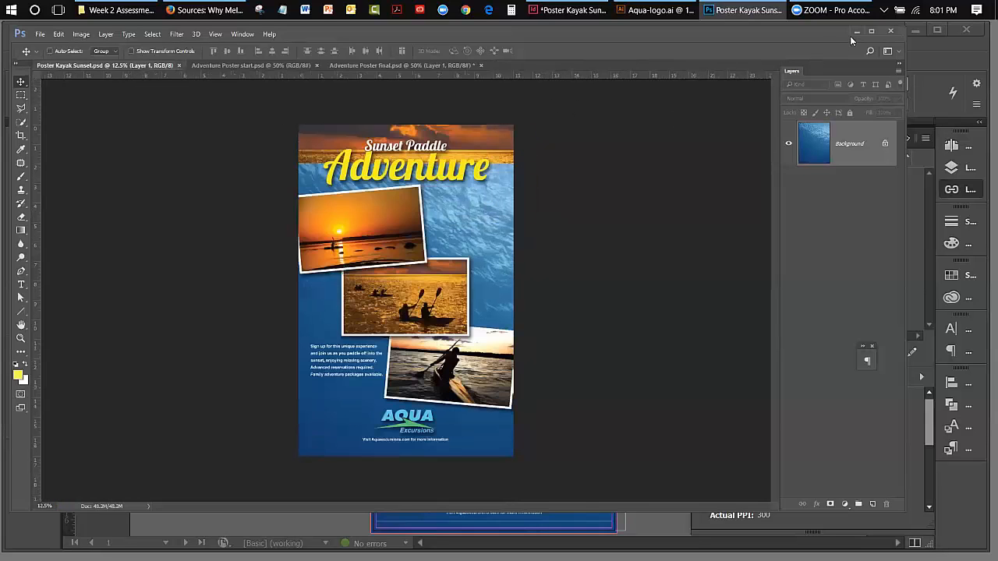
Return to InDesign and update the modified Surface.jpg link in the poster.
left_click(852, 34)
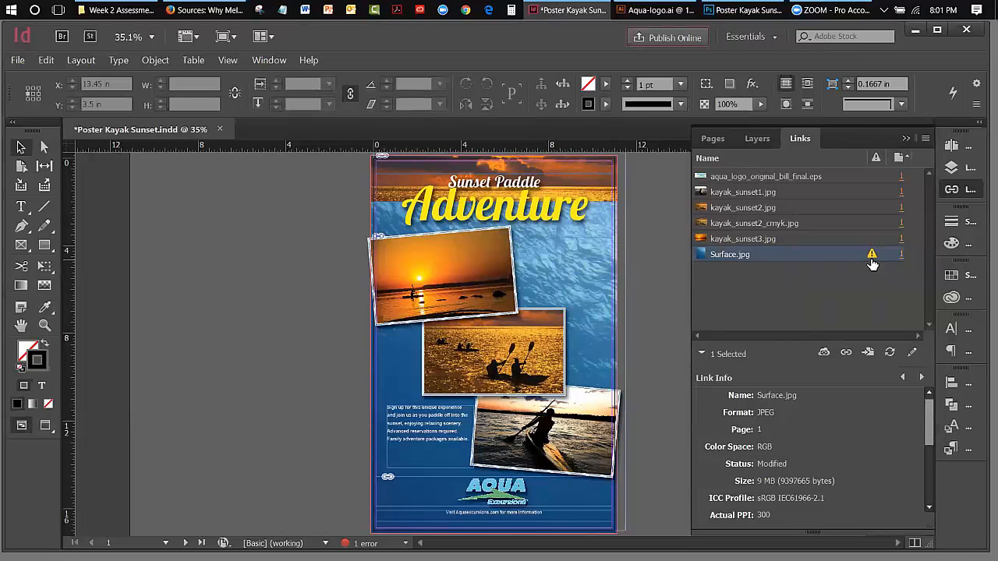
mouse_move(873, 265)
double_click(872, 257)
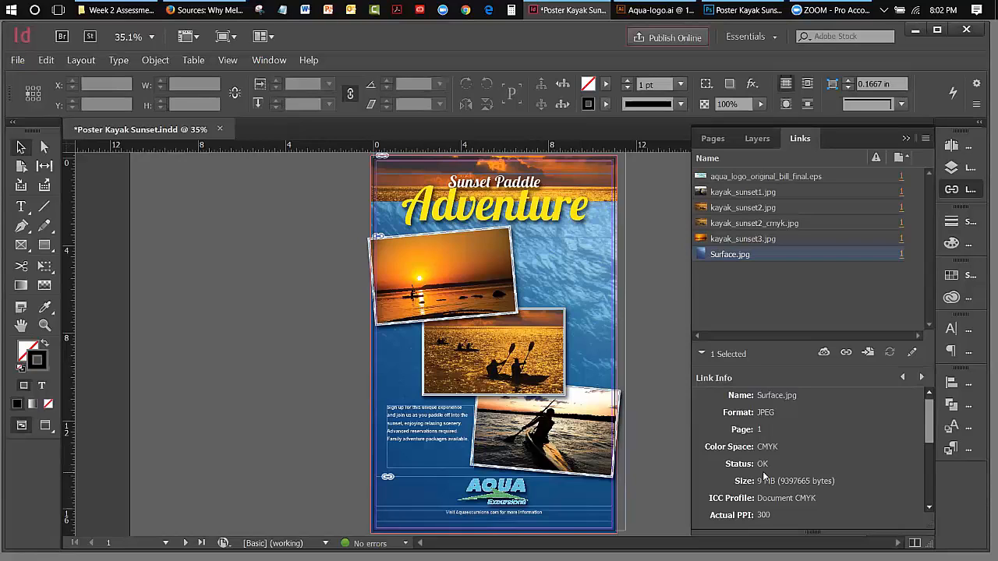
Check the color space of the kayak_sunset2_cmyk.jpg, kayak_sunset3.jpg and kayak_sunset2.jpg links.
left_click(767, 222)
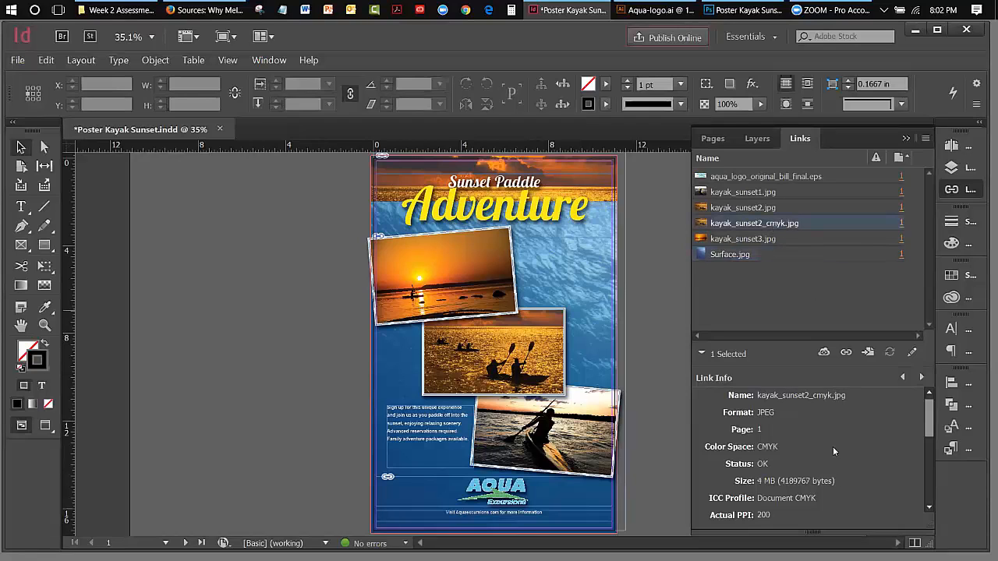
left_click(752, 240)
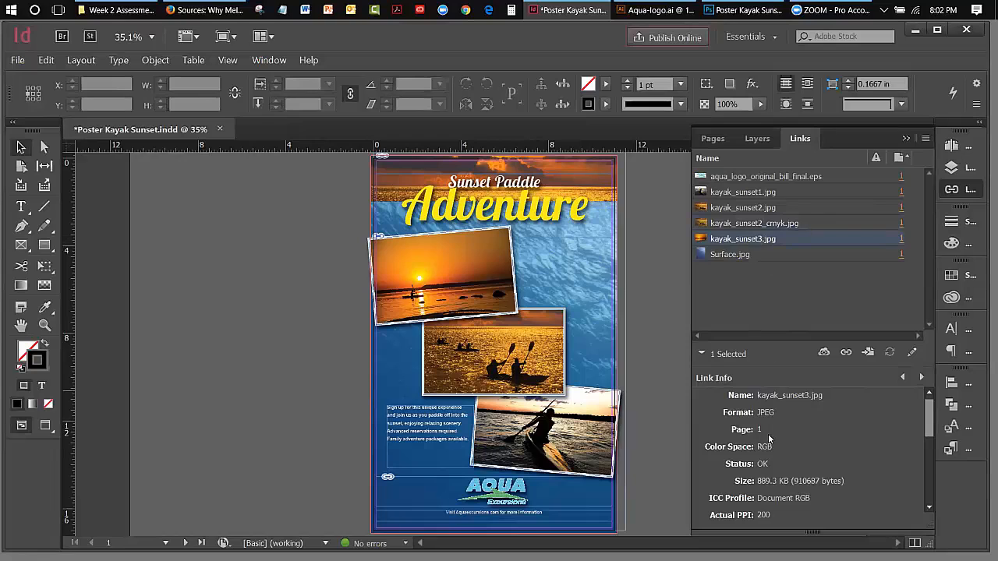
left_click(758, 209)
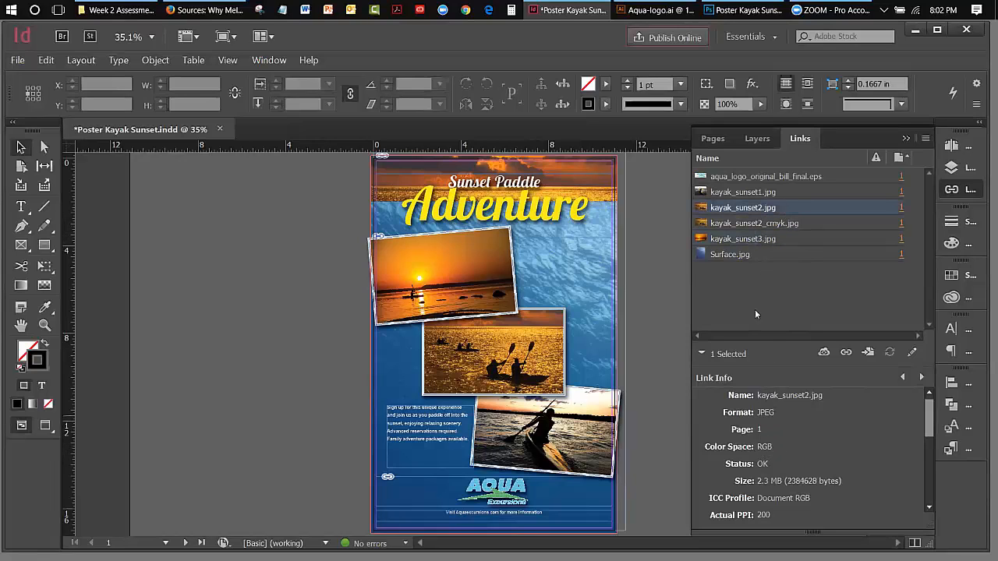
Open the linked image kayak_sunset1.jpg for editing with Adobe Photoshop CC 2017.
left_click(744, 195)
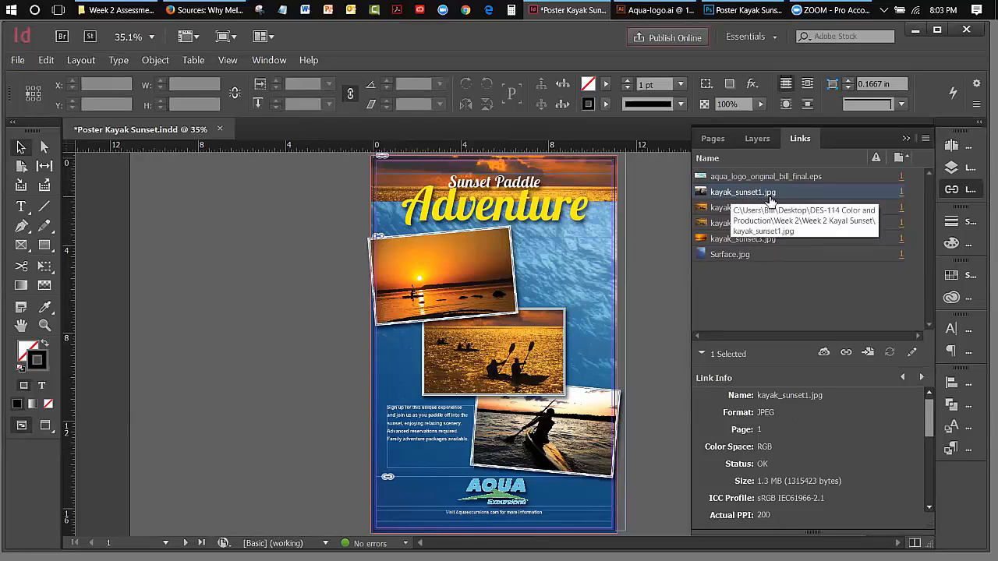
left_click(926, 139)
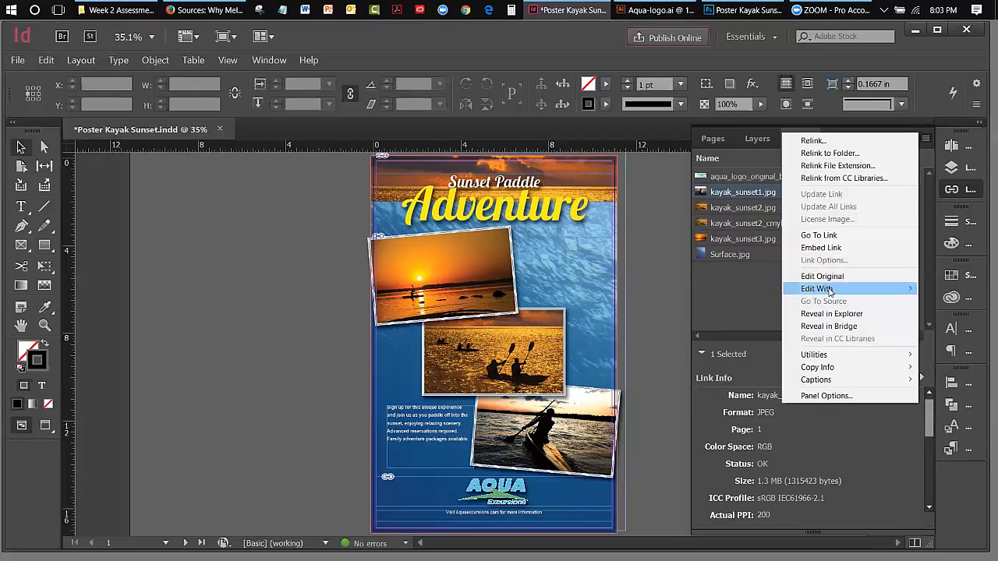
mouse_move(830, 290)
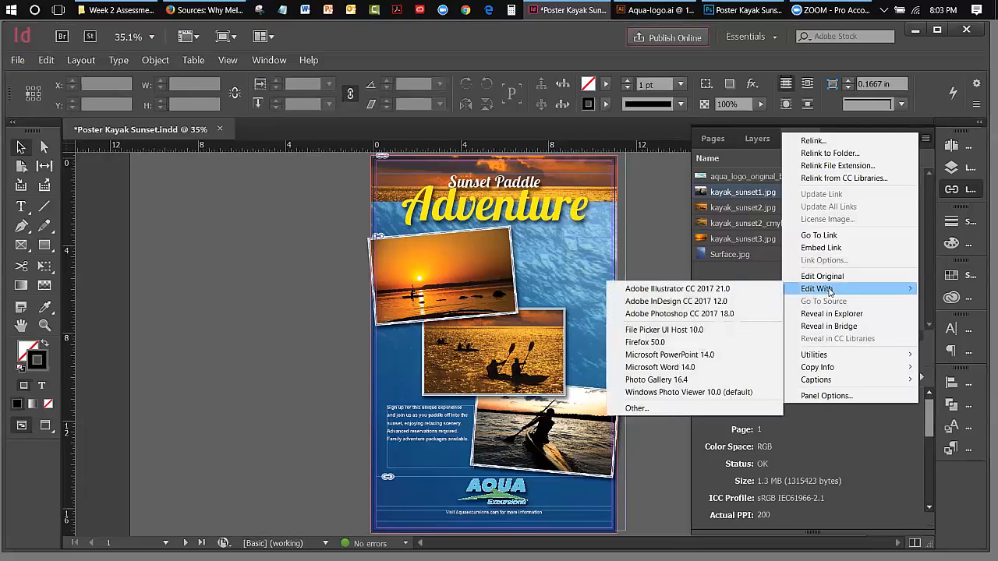
left_click(701, 313)
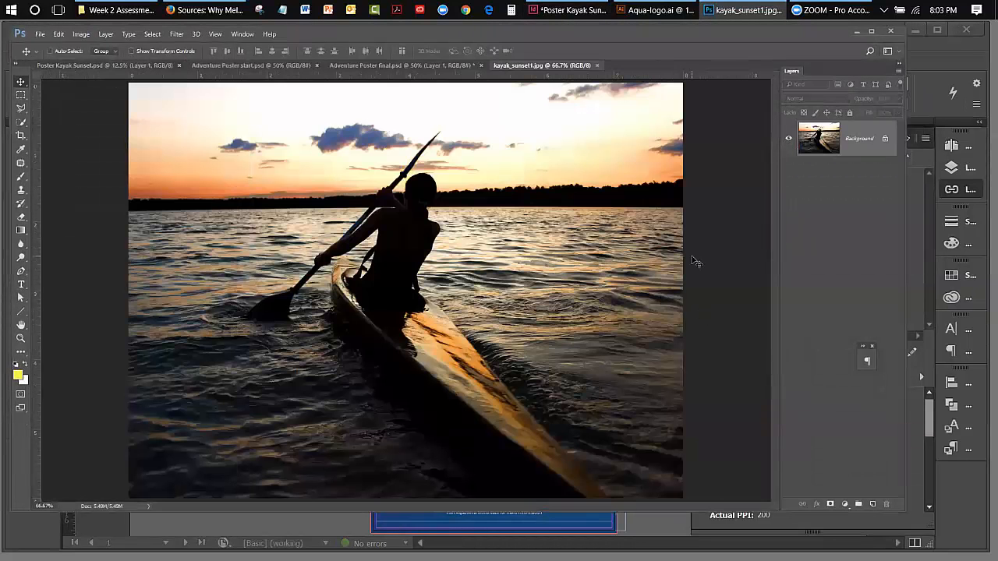
Convert kayak_sunset1.jpg to CMYK Color mode, then close it and save the changes.
left_click(76, 35)
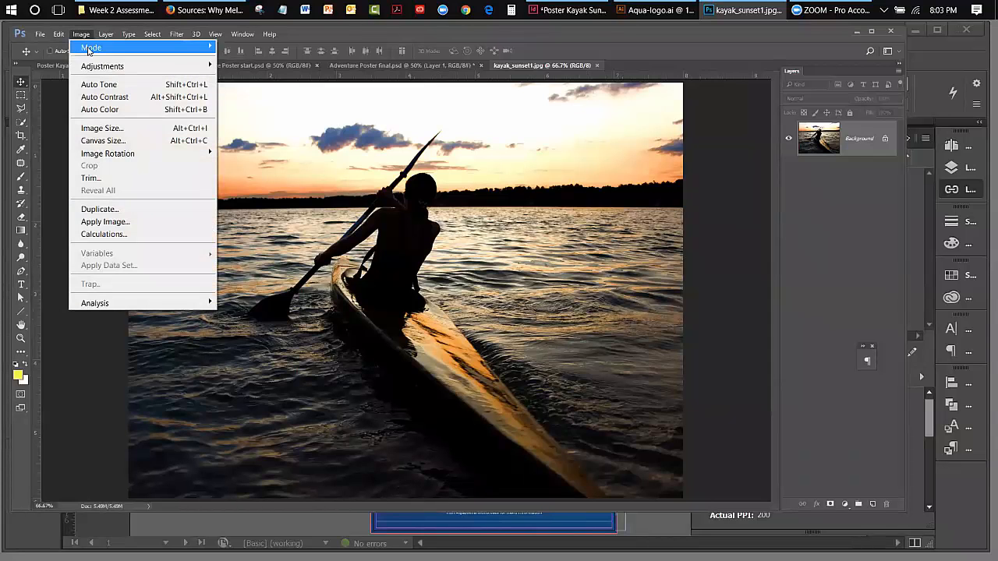
mouse_move(88, 51)
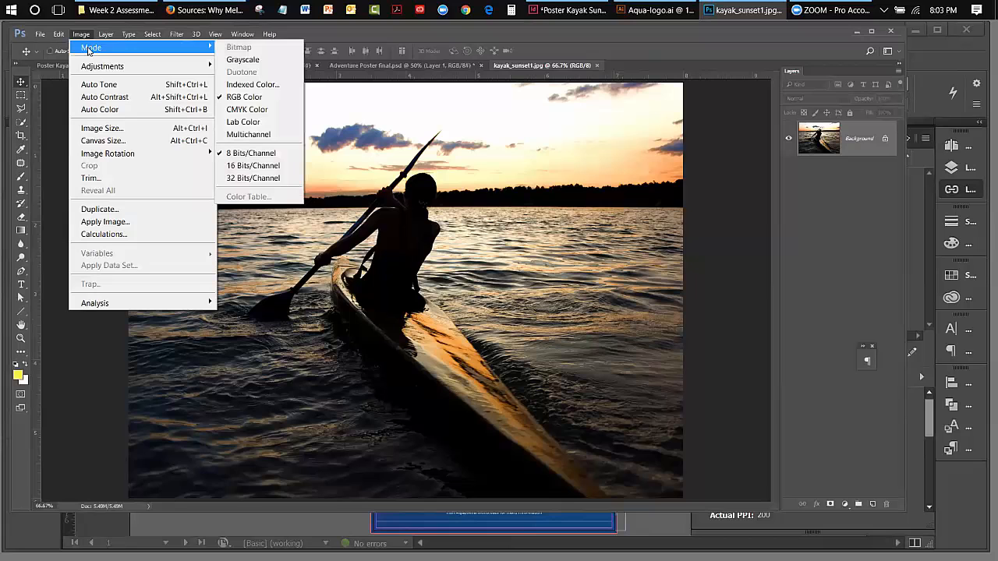
left_click(244, 109)
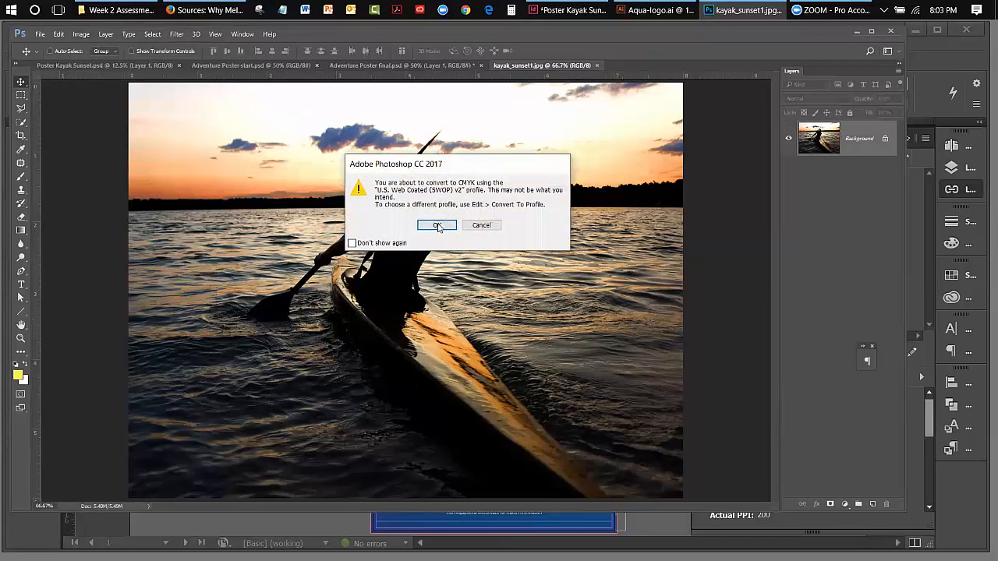
left_click(438, 224)
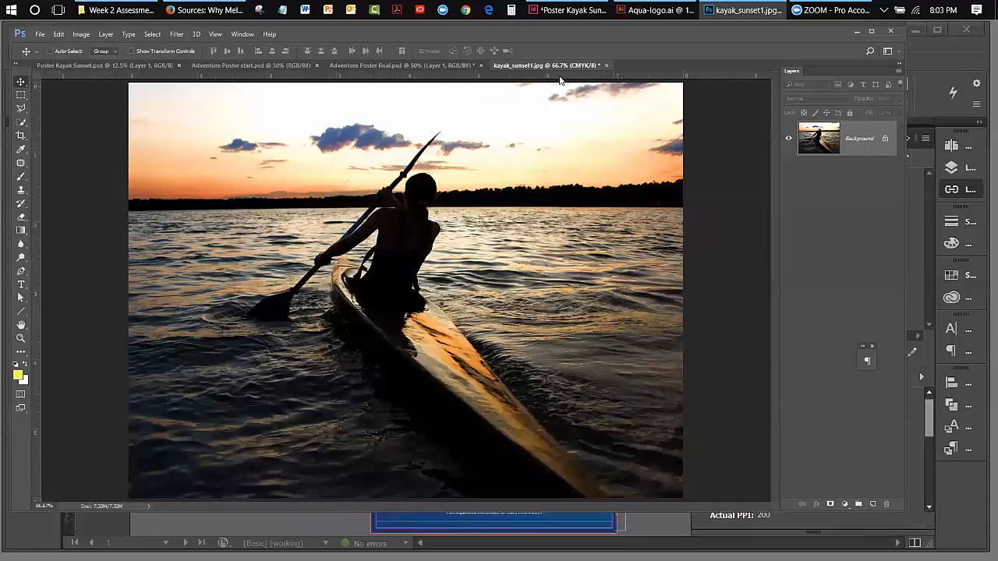
left_click(605, 65)
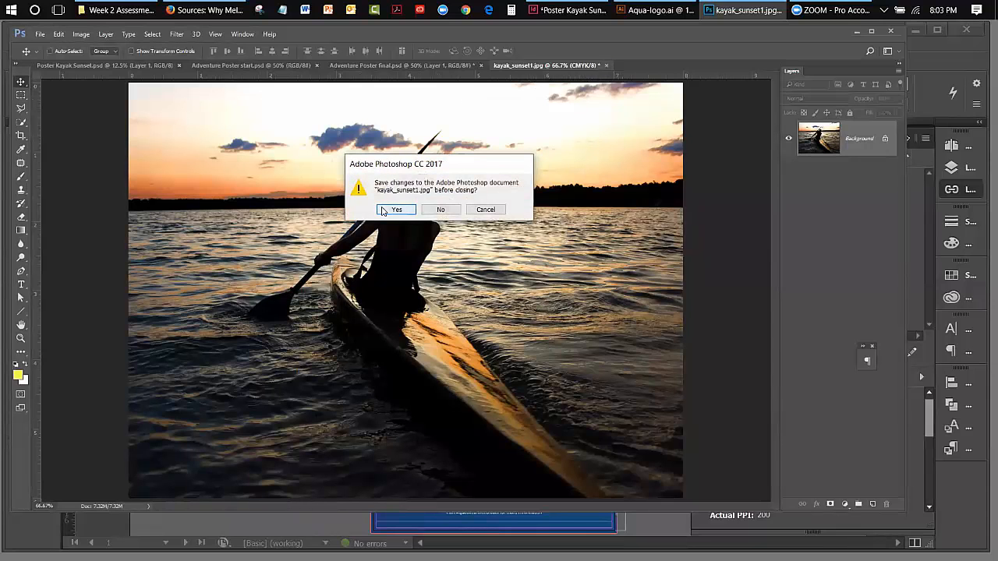
left_click(394, 209)
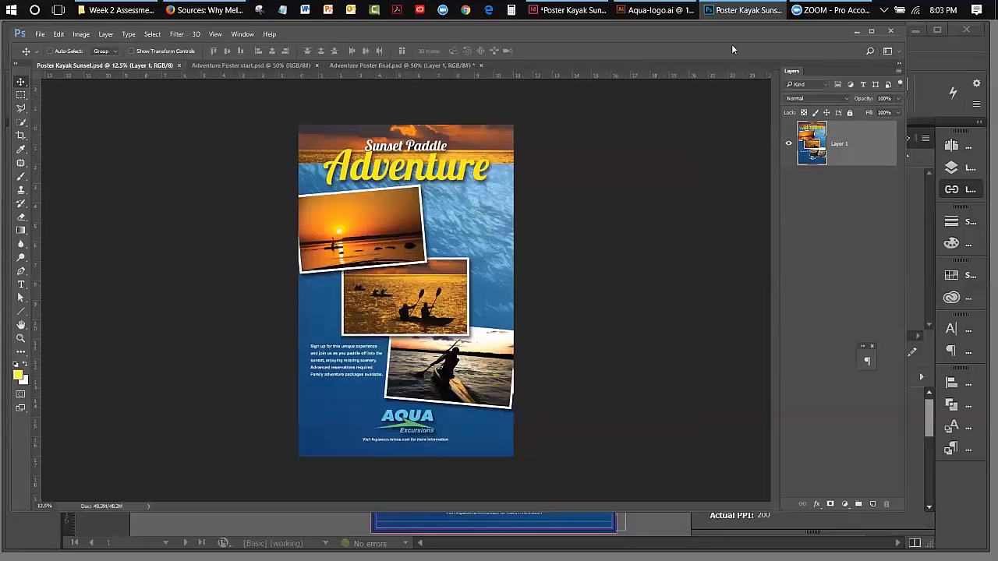
Return to InDesign and open the linked image kayak_sunset2.jpg for editing with Adobe Photoshop CC 2017.
left_click(589, 11)
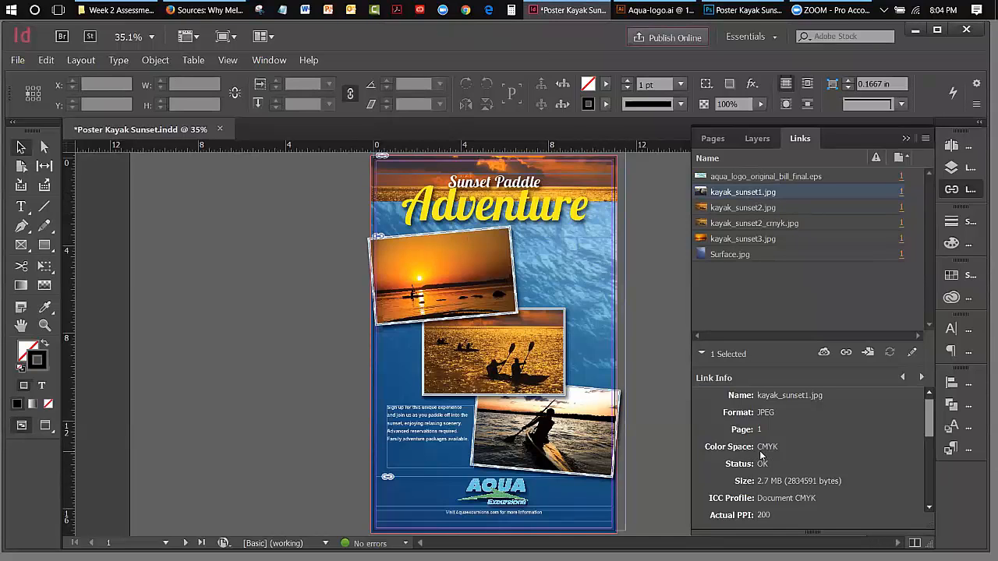
left_click(772, 207)
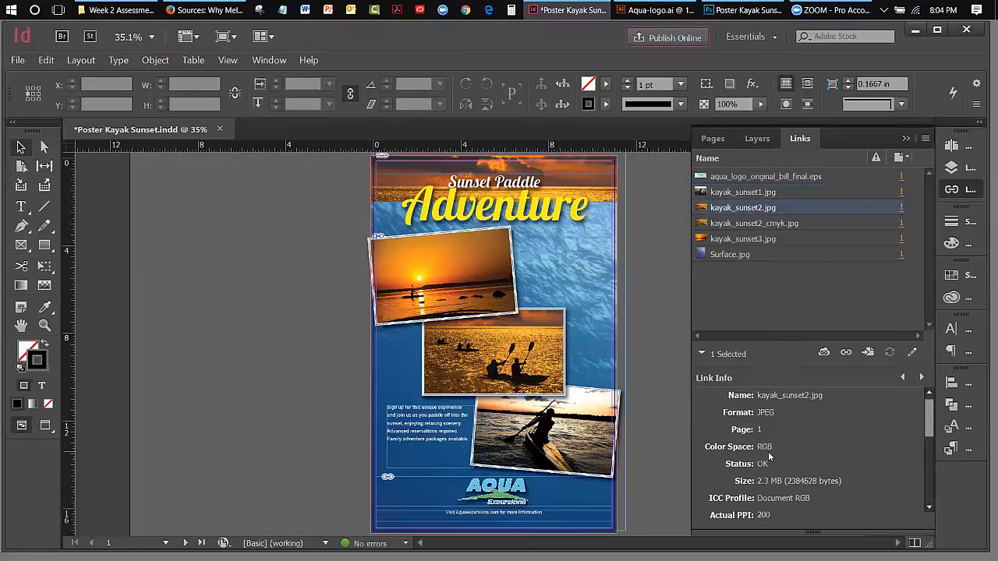
left_click(925, 138)
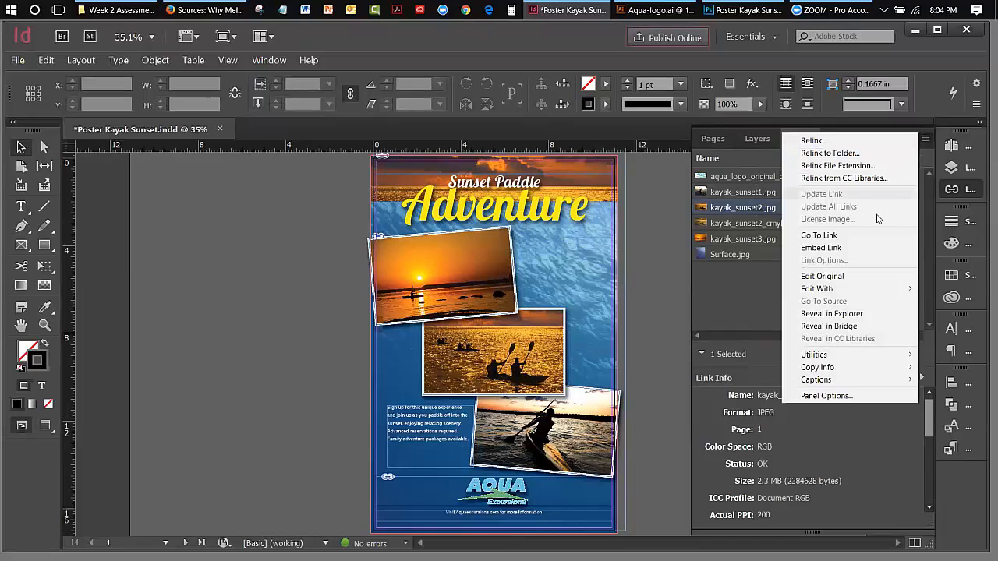
mouse_move(857, 288)
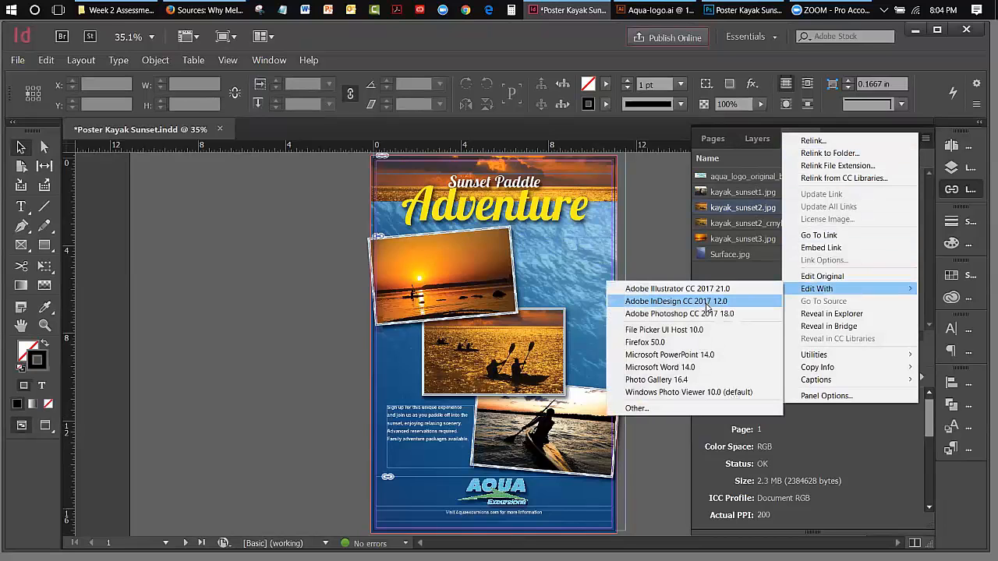
left_click(706, 313)
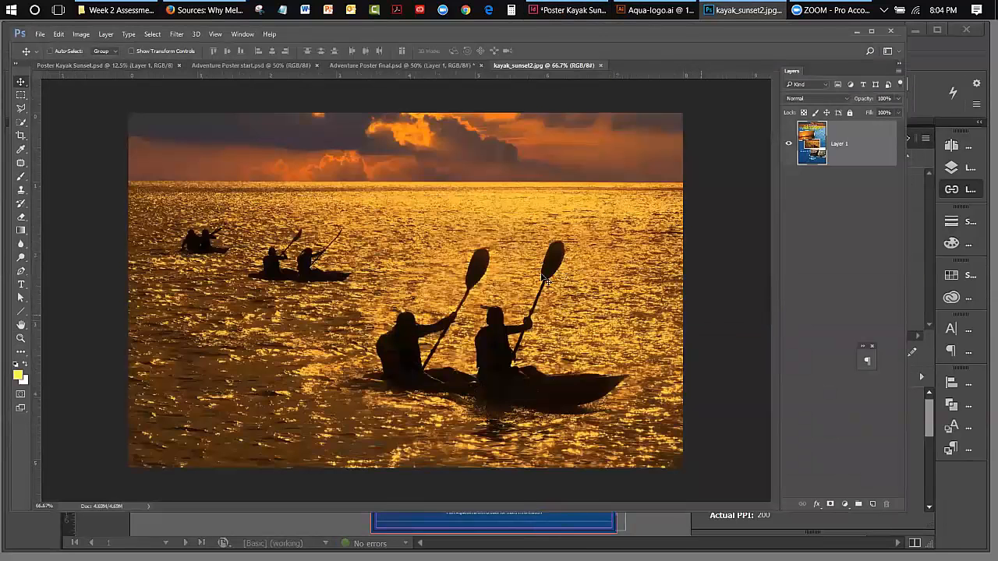
Convert kayak_sunset2.jpg to CMYK Color mode, then close it and save the changes.
left_click(81, 35)
mouse_move(83, 47)
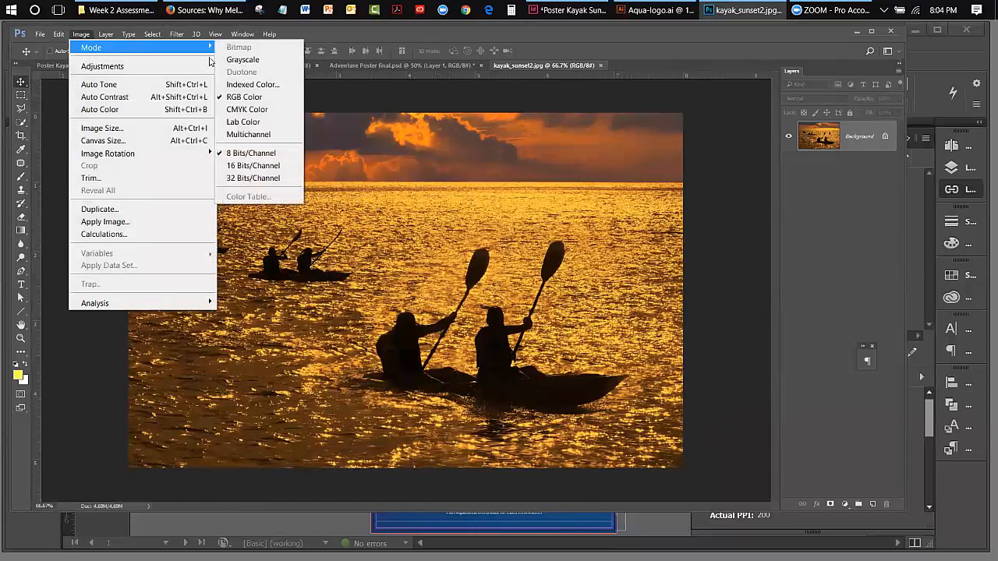
left_click(247, 109)
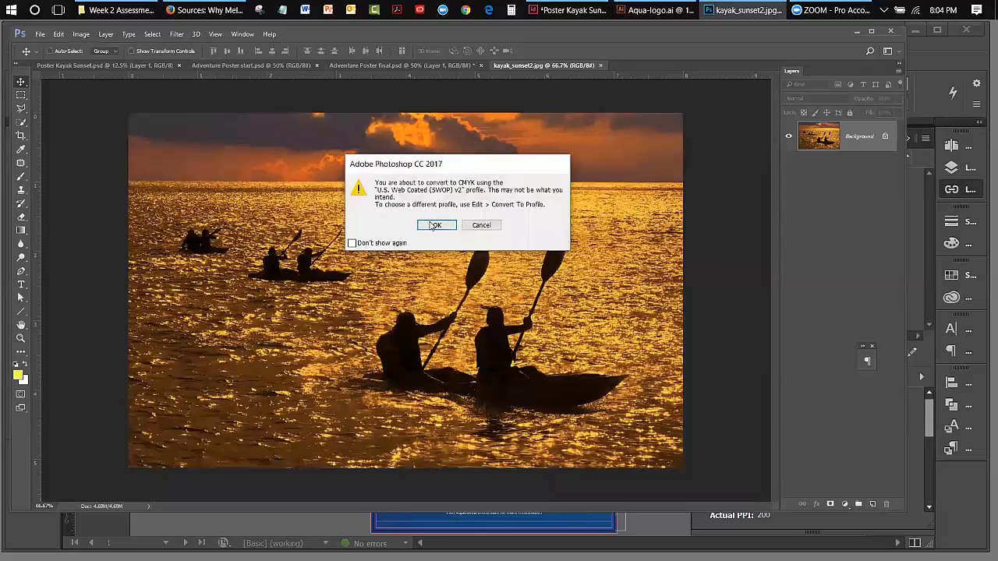
left_click(431, 225)
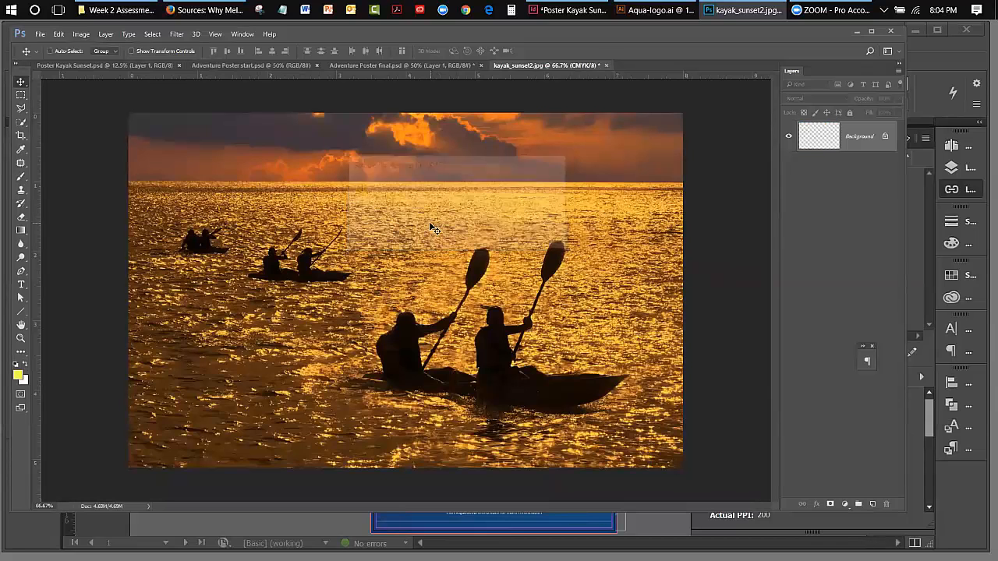
left_click(605, 65)
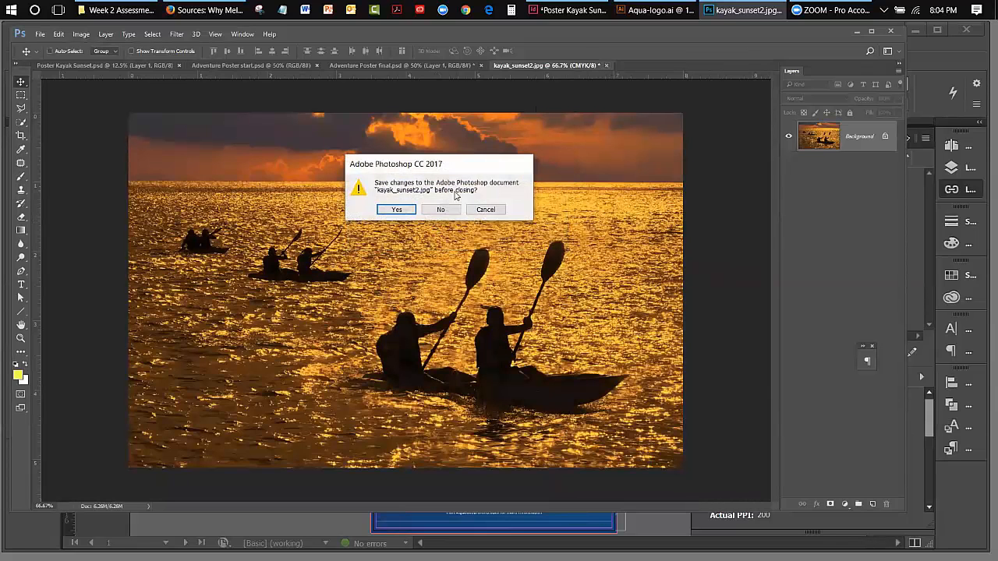
left_click(390, 212)
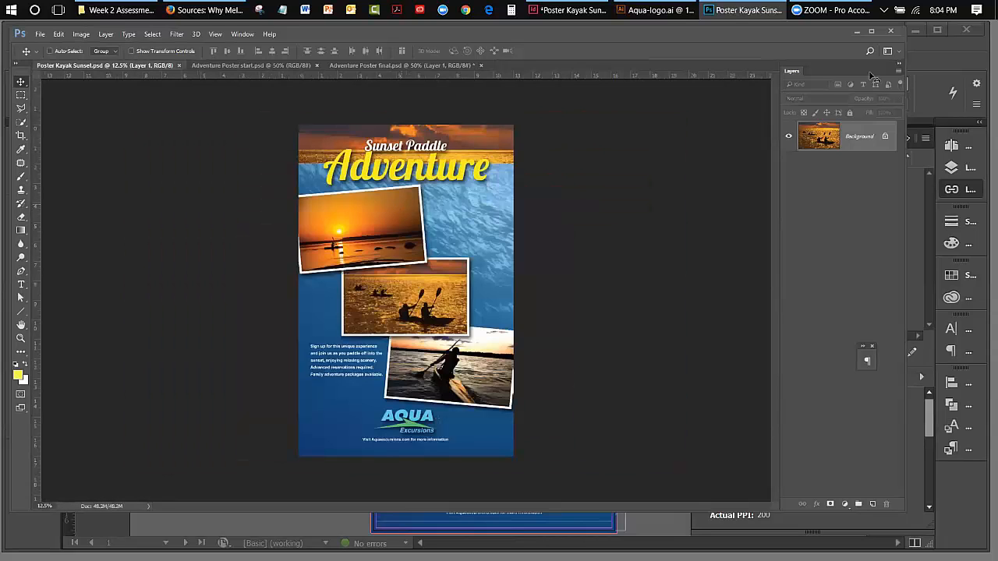
Return to InDesign and open the linked image kayak_sunset3.jpg for editing with Adobe Photoshop CC 2017.
left_click(926, 49)
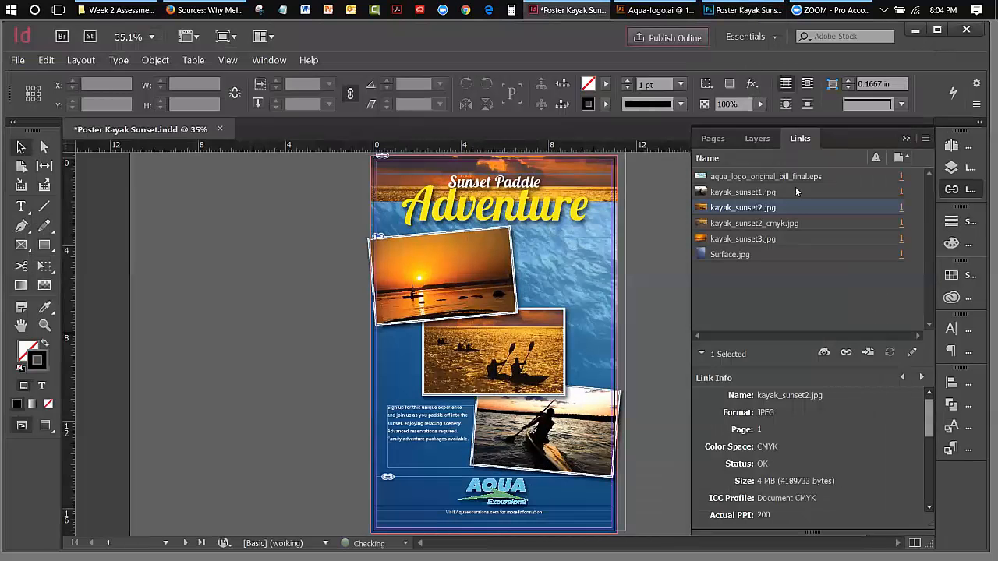
left_click(755, 239)
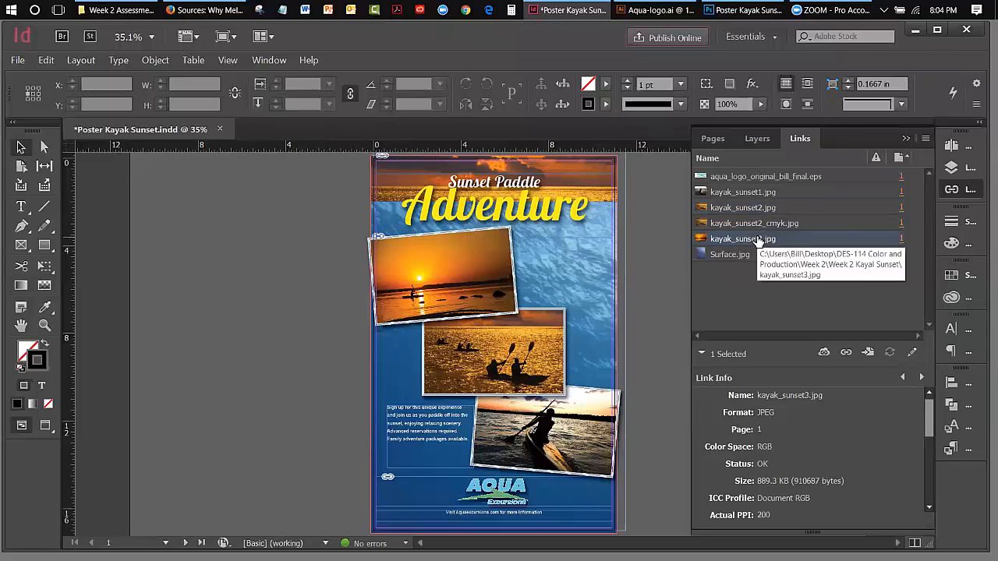
left_click(926, 139)
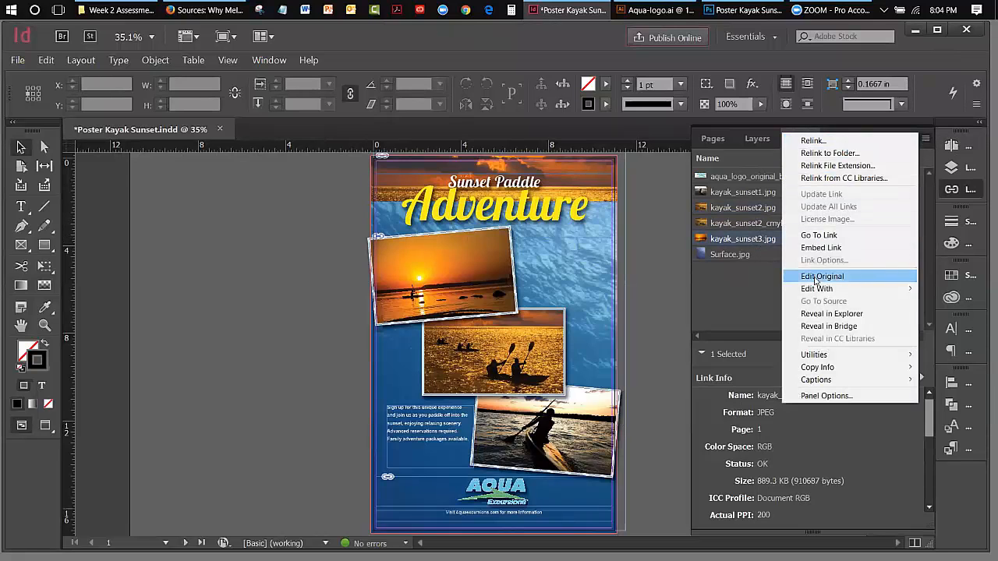
mouse_move(798, 290)
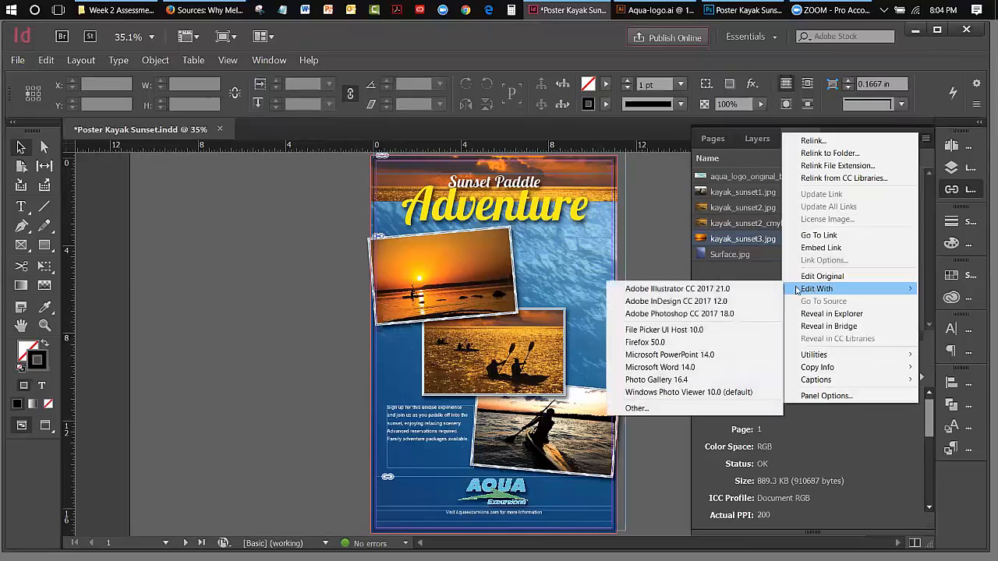
left_click(685, 314)
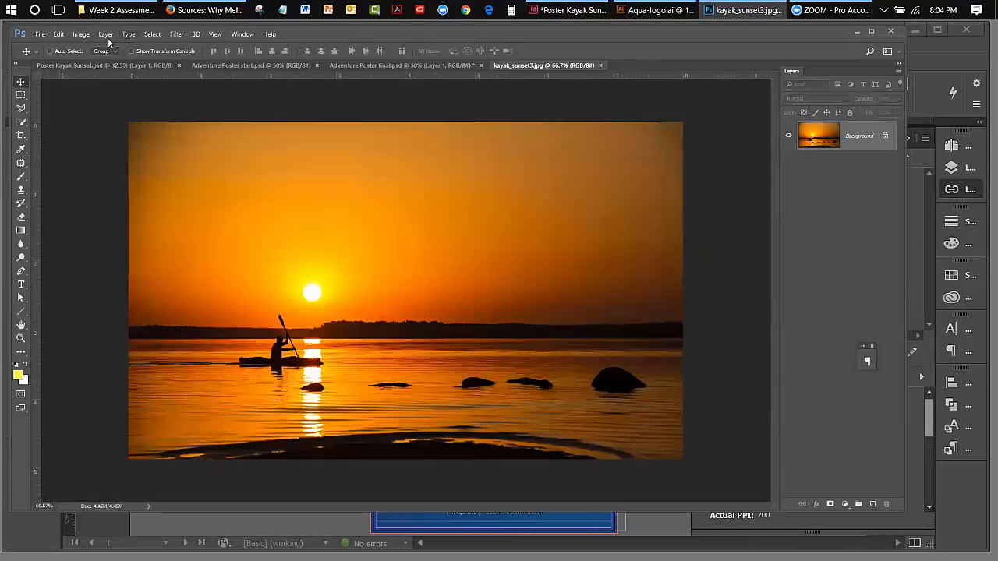
Convert kayak_sunset3.jpg to CMYK Color mode, then close it and save the changes.
left_click(84, 37)
mouse_move(88, 48)
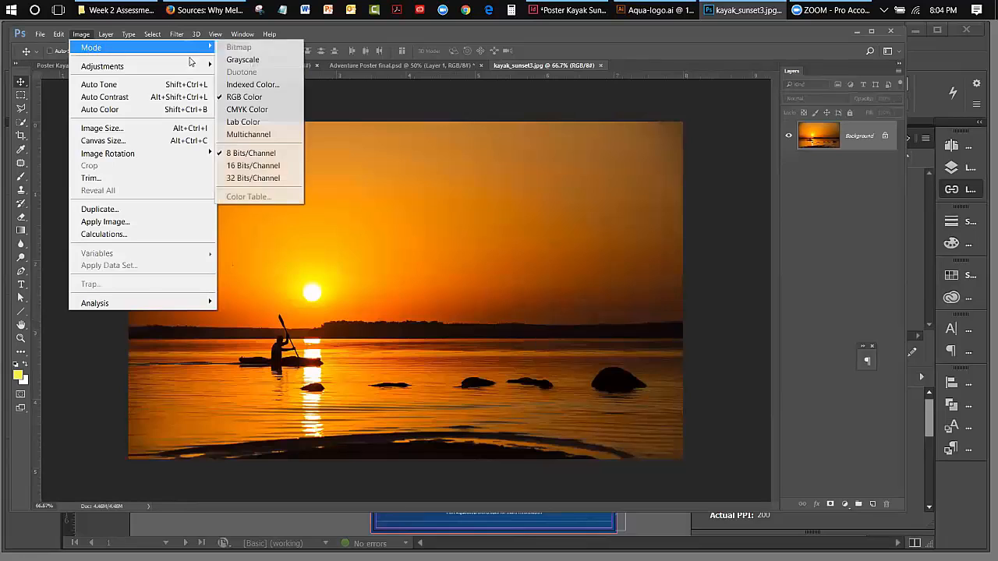
left_click(243, 109)
left_click(437, 225)
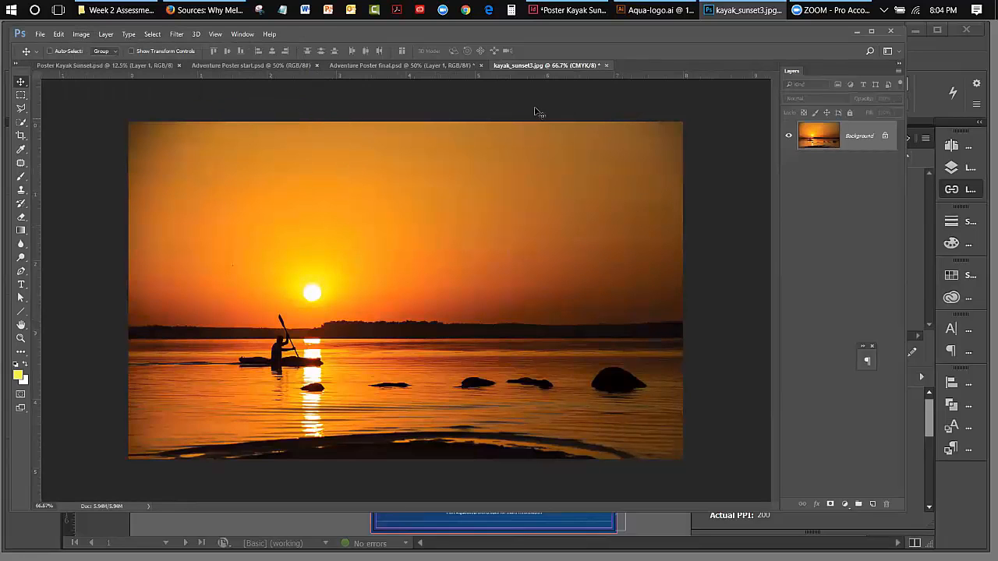
left_click(609, 65)
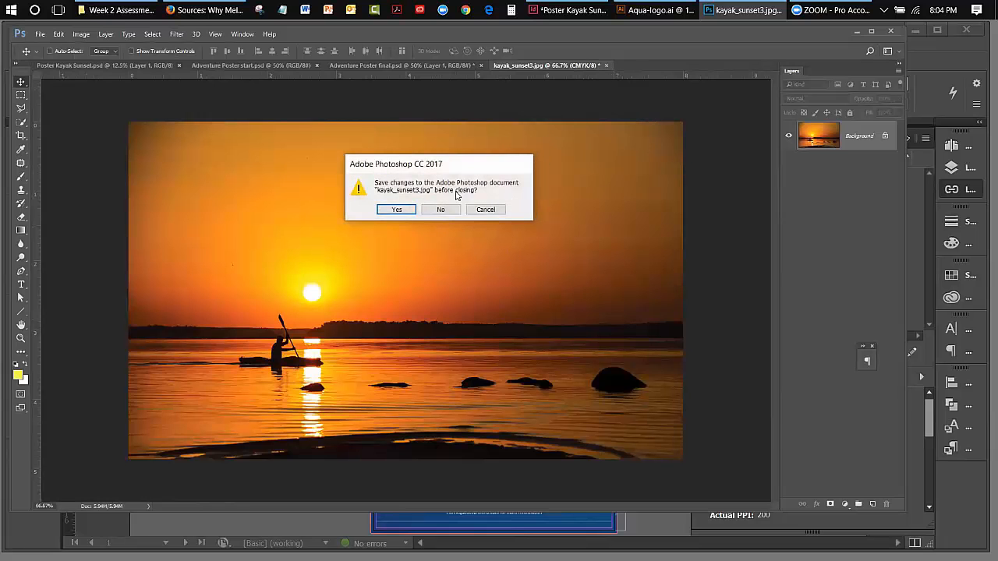
left_click(400, 208)
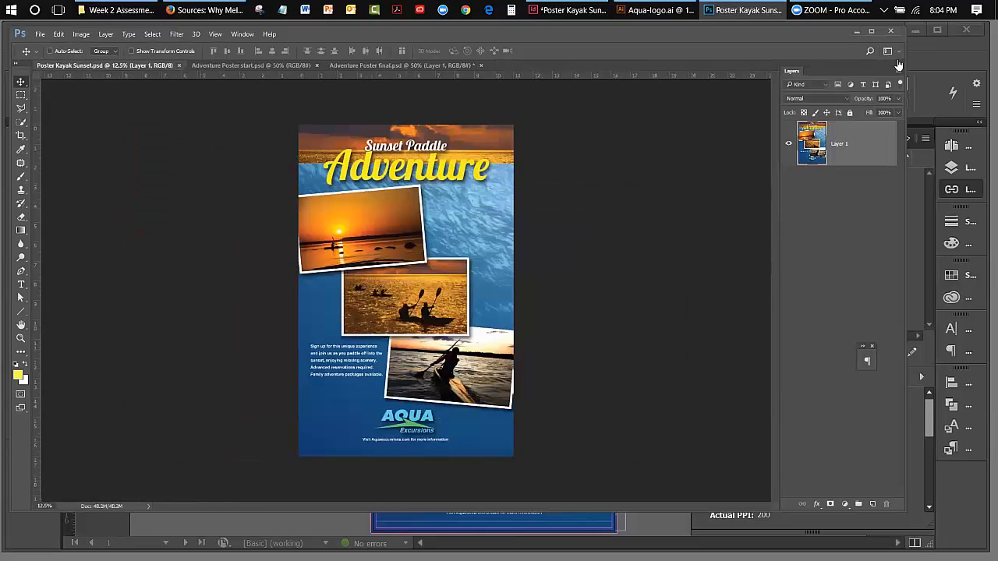
Return to InDesign and check the link information of the Aqua logo EPS, kayak_sunset1.jpg and kayak_sunset2.jpg.
left_click(913, 42)
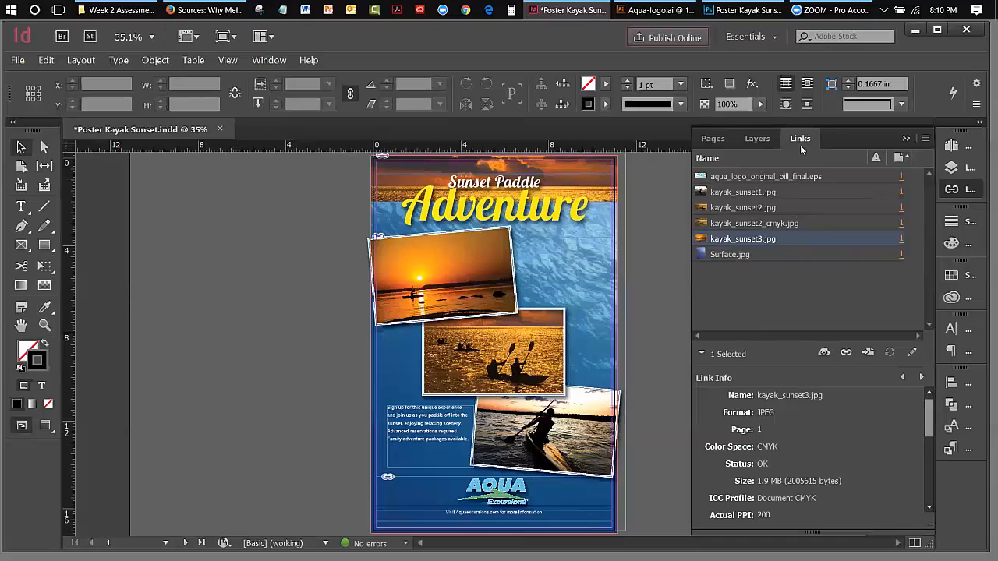
left_click(785, 178)
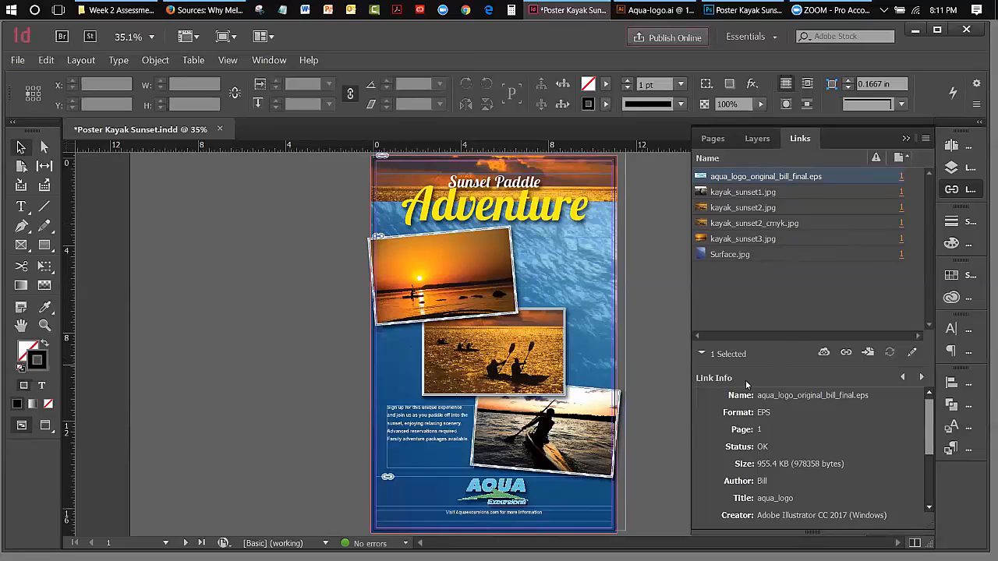
left_click(740, 197)
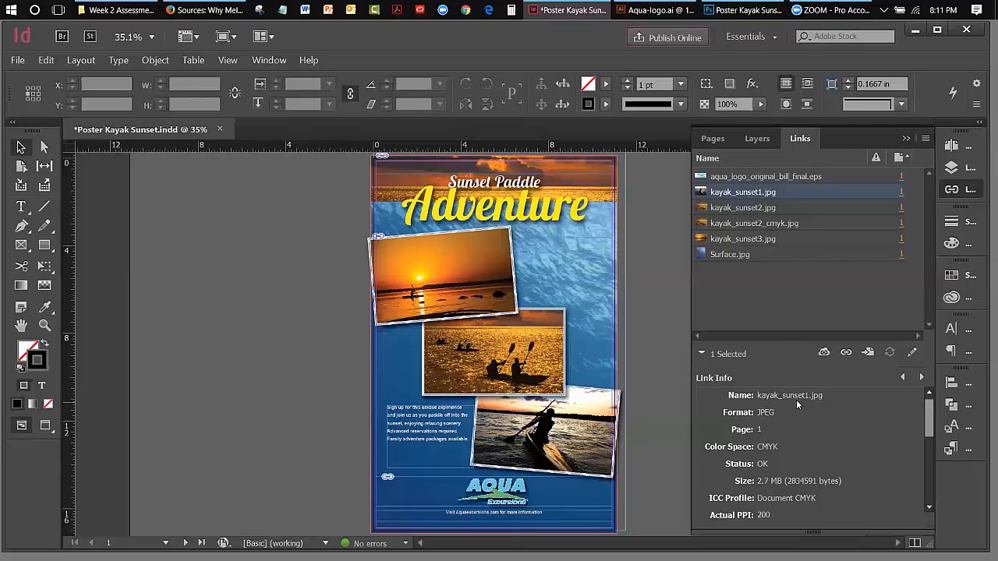
left_click(730, 209)
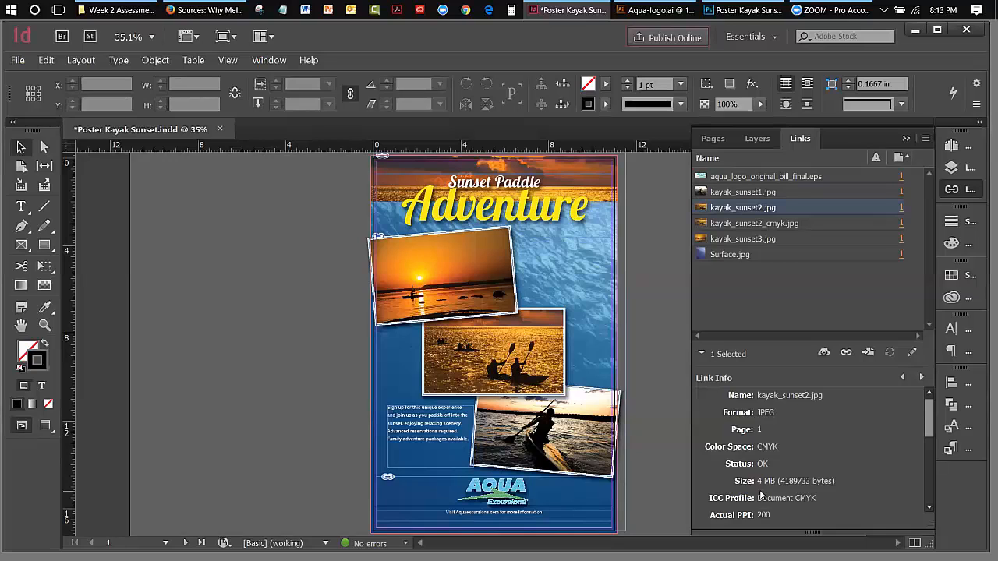
Open the linked image kayak_sunset2_cmyk.jpg in Adobe Photoshop CC 2017 to view it.
left_click(782, 226)
left_click(926, 139)
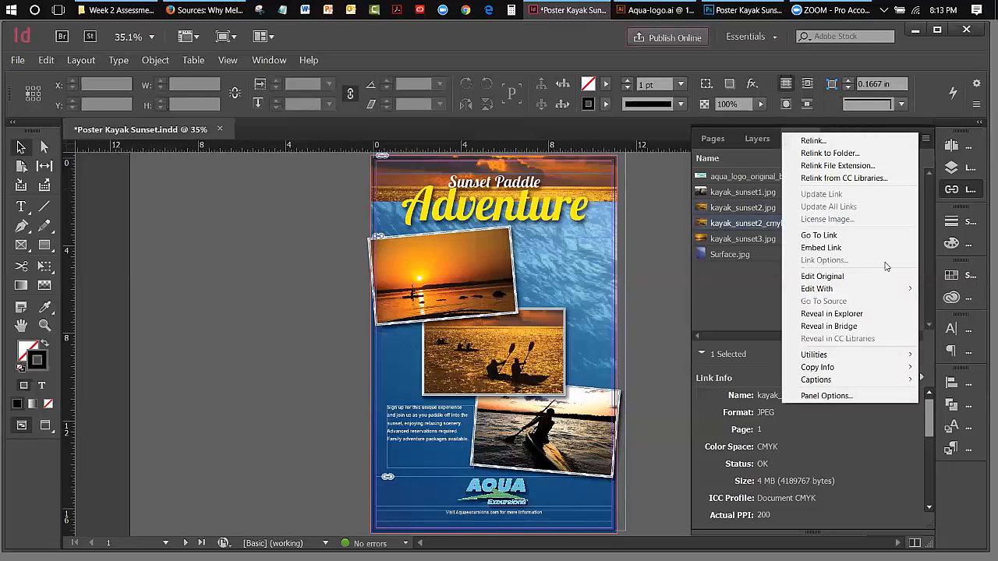
mouse_move(863, 291)
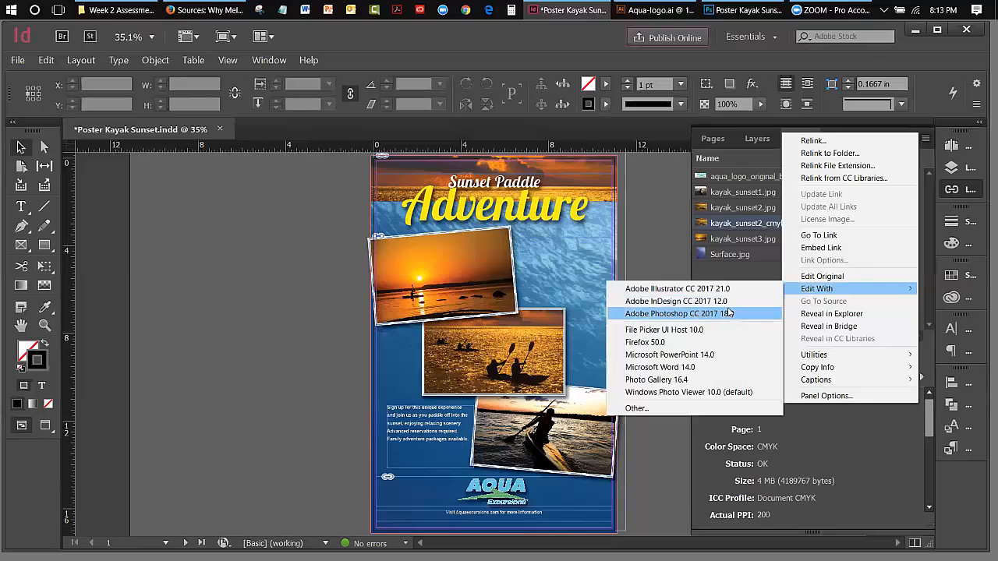
left_click(737, 314)
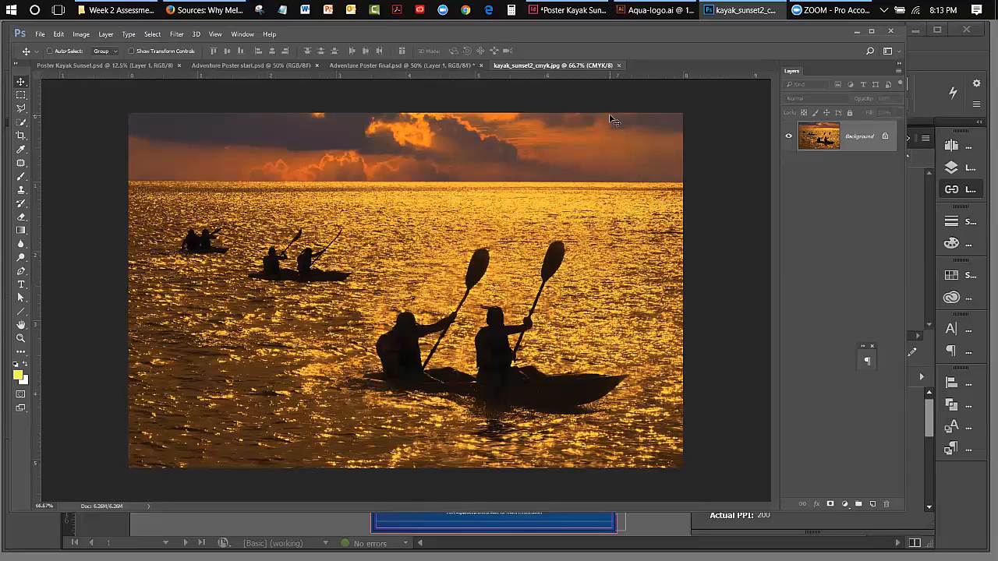
Return to InDesign and try relinking kayak_sunset2_cmyk.jpg to the file kayak_sunset3.jpg, undoing the replacement.
left_click(854, 32)
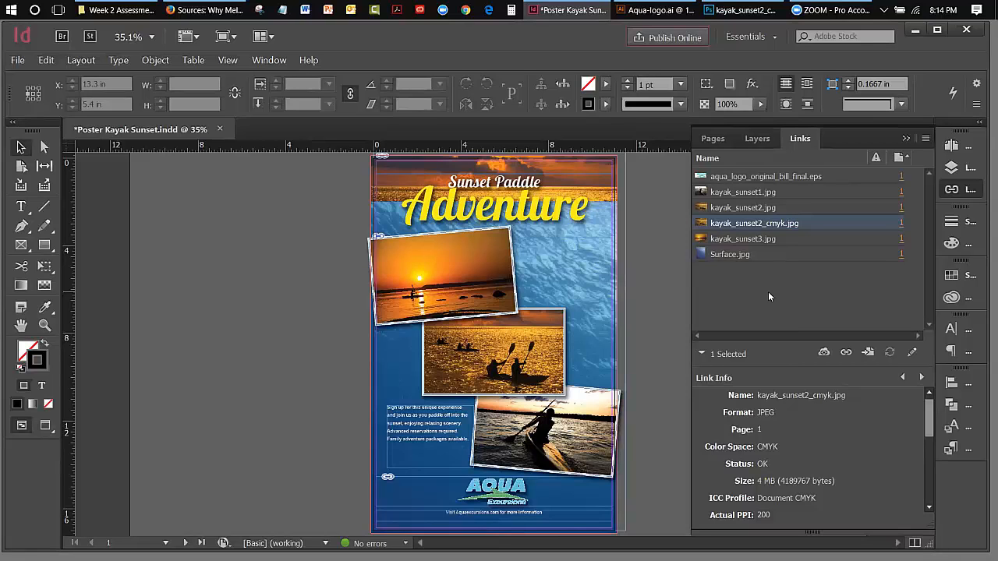
left_click(925, 141)
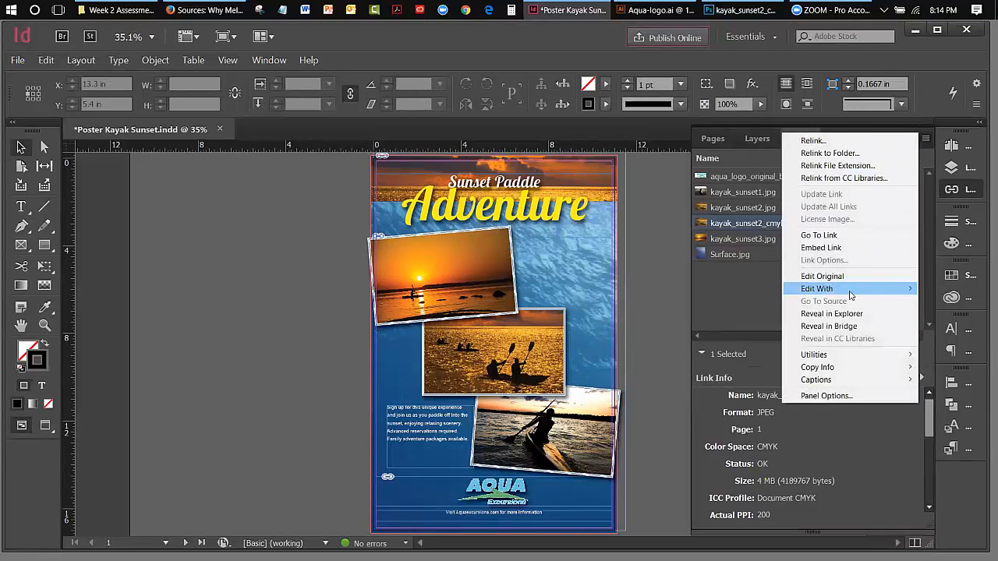
mouse_move(850, 290)
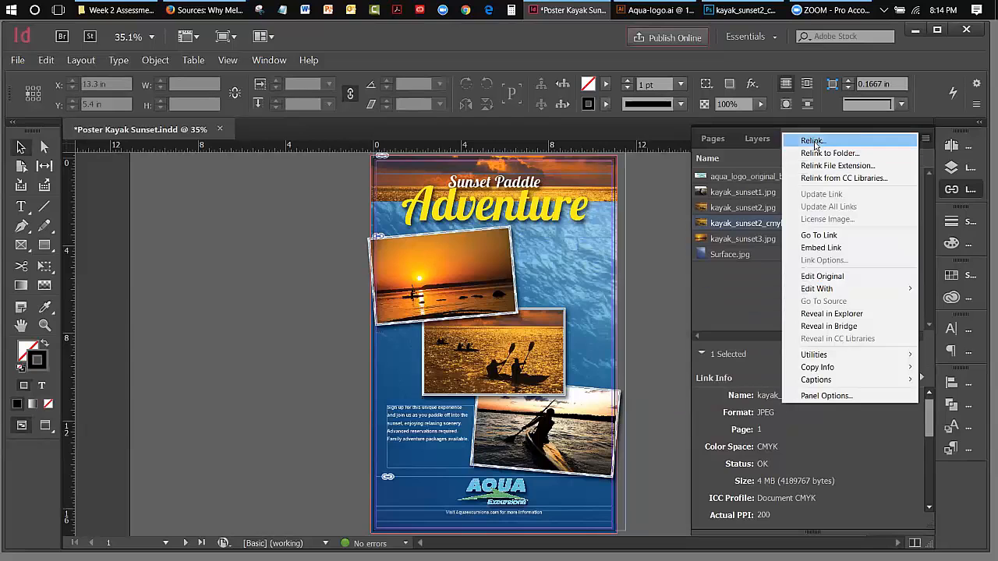
left_click(814, 141)
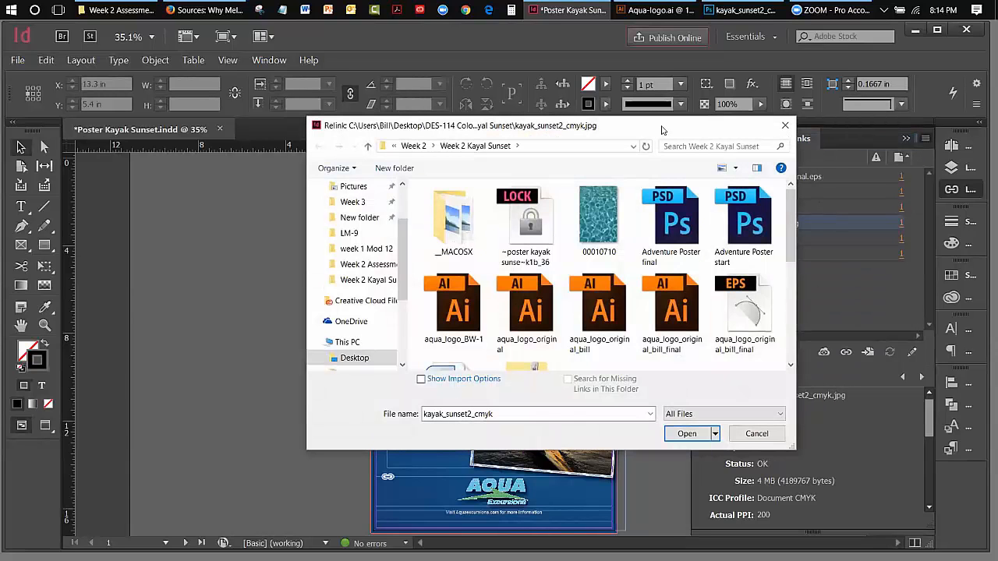
left_click_drag(662, 130, 481, 158)
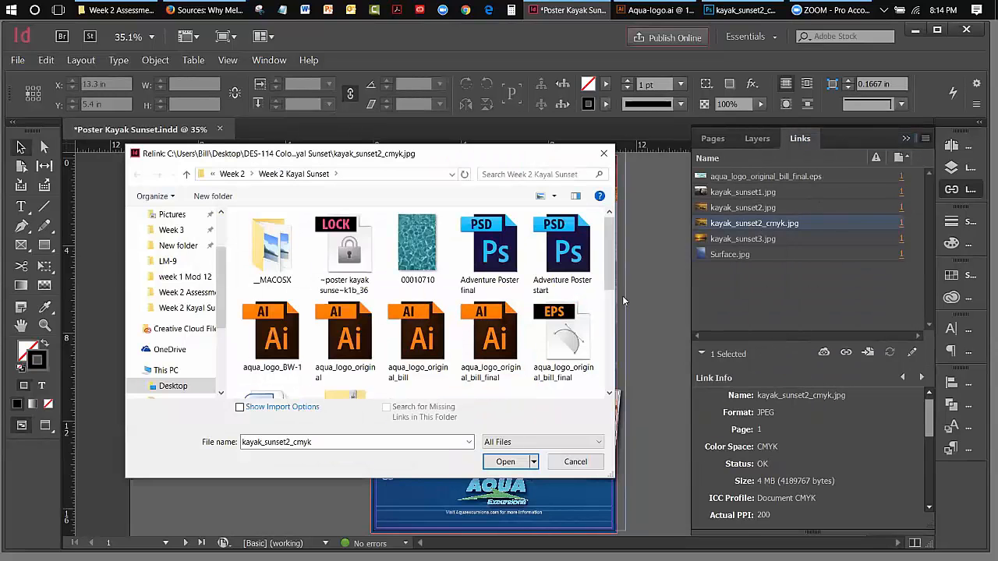
scroll(600, 258, "down", 3)
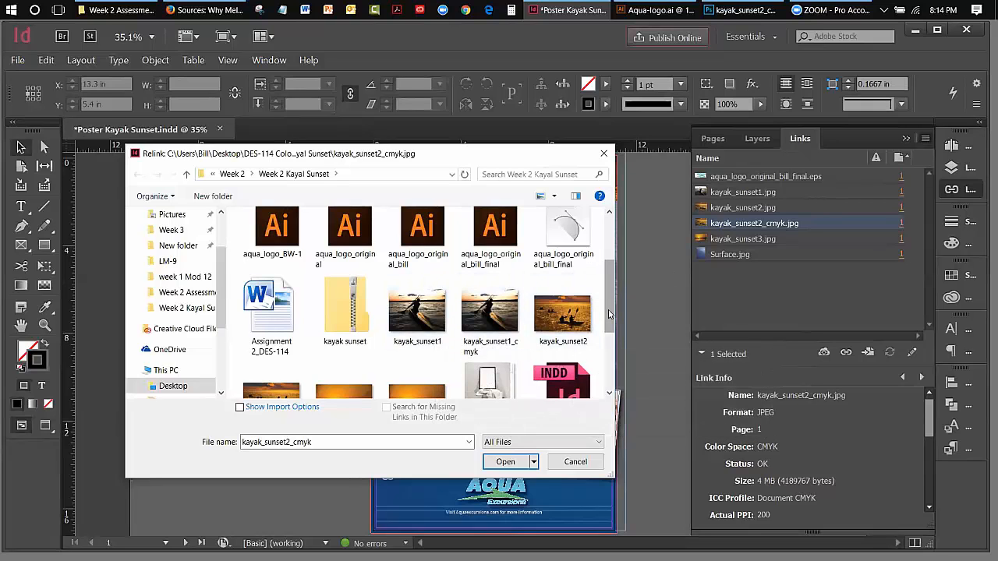
scroll(594, 341, "down", 1)
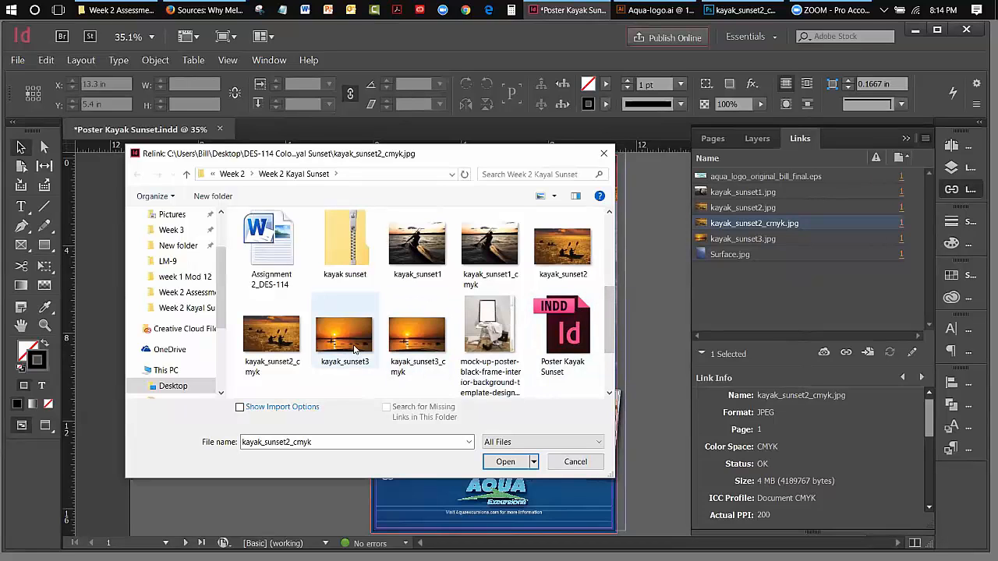
left_click(344, 333)
left_click(506, 462)
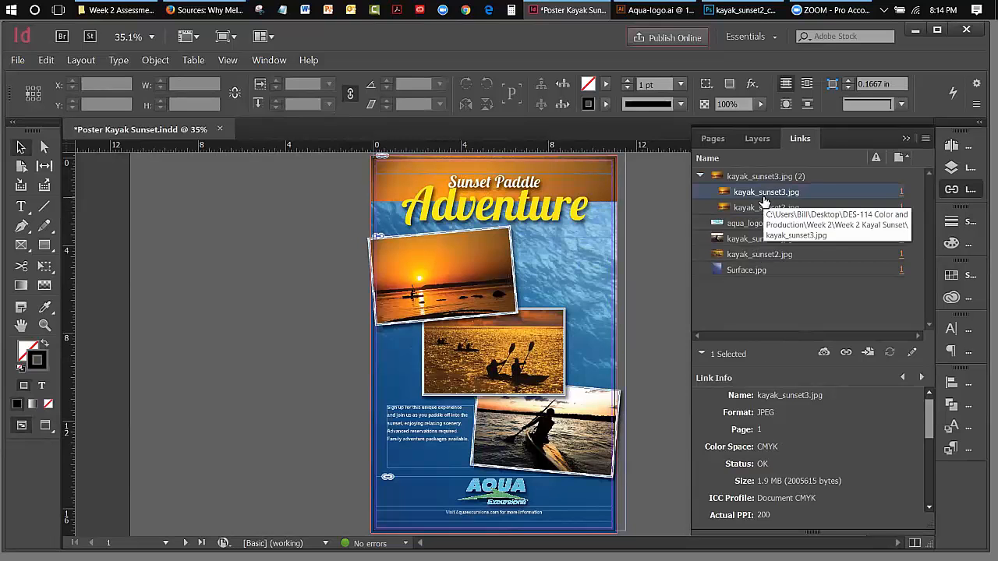
left_click(46, 60)
left_click(53, 75)
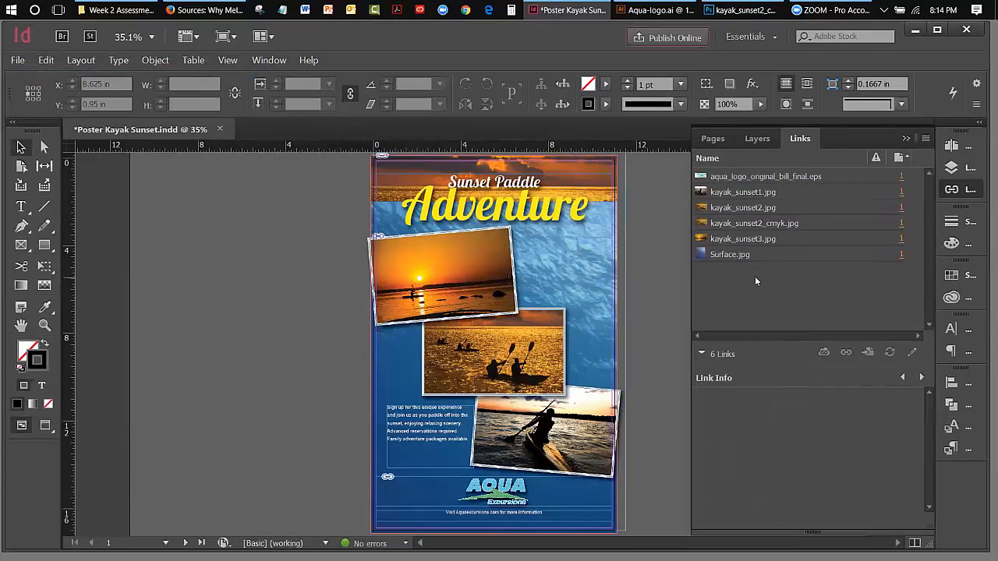
Relink the tilted sunset photo on the poster to kayak_sunset3.jpg in the Week 2 Kayal Sunset folder.
left_click(486, 275)
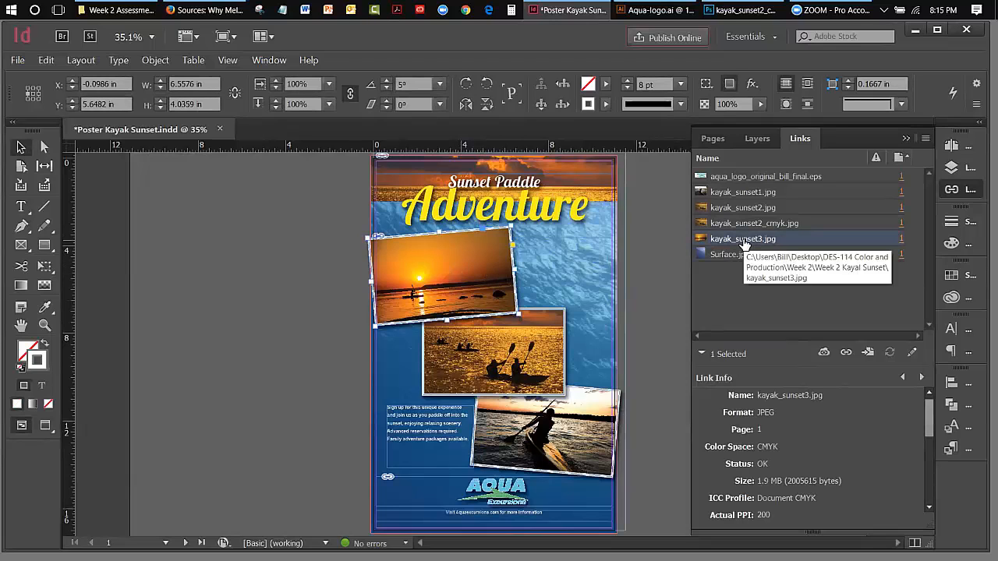
left_click(925, 138)
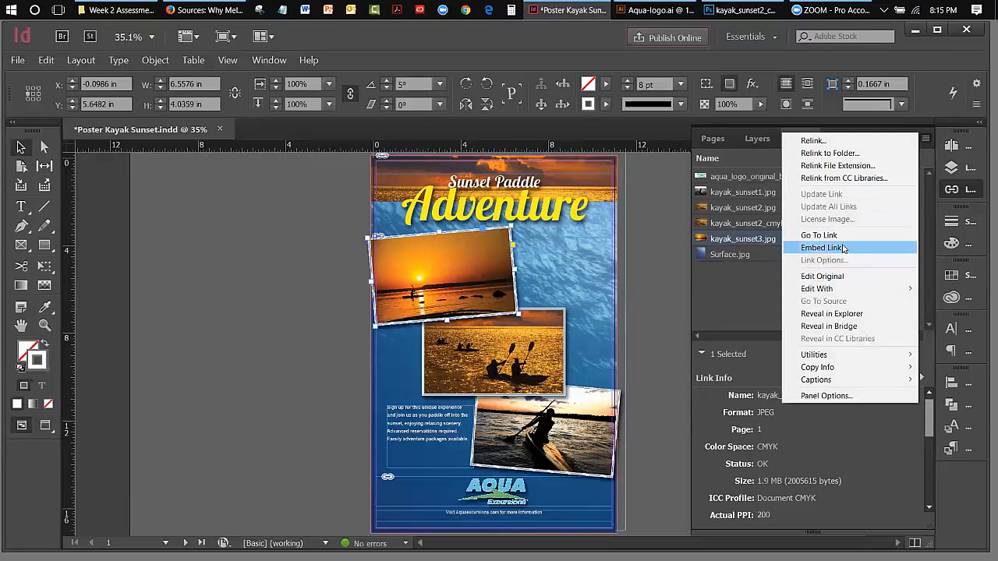
left_click(813, 141)
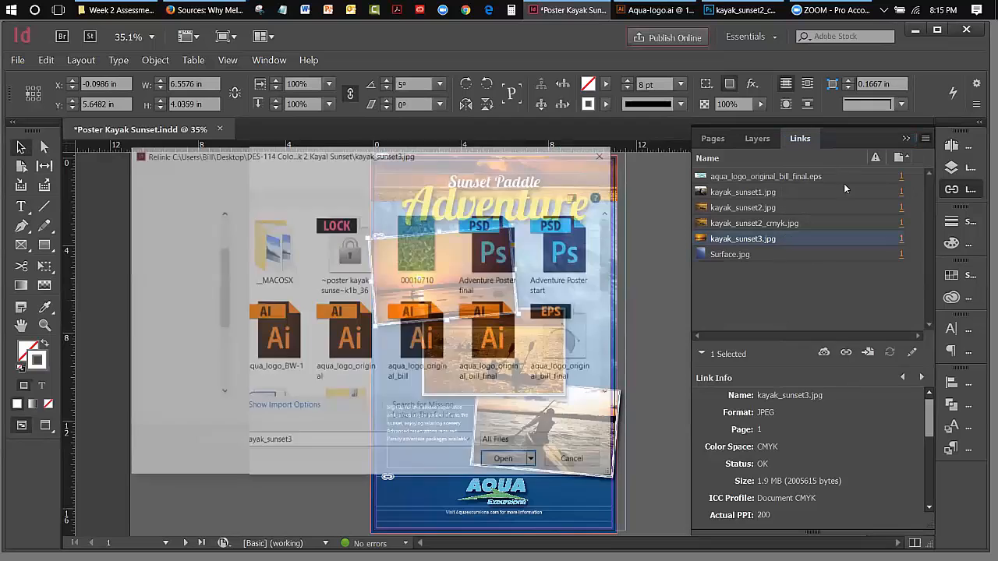
left_click_drag(608, 249, 602, 327)
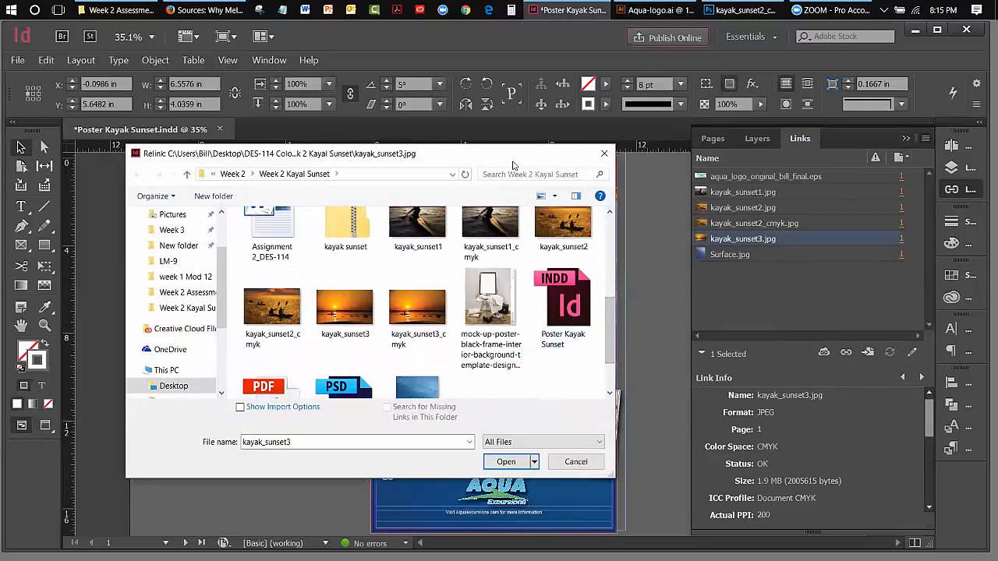
left_click_drag(513, 164, 588, 196)
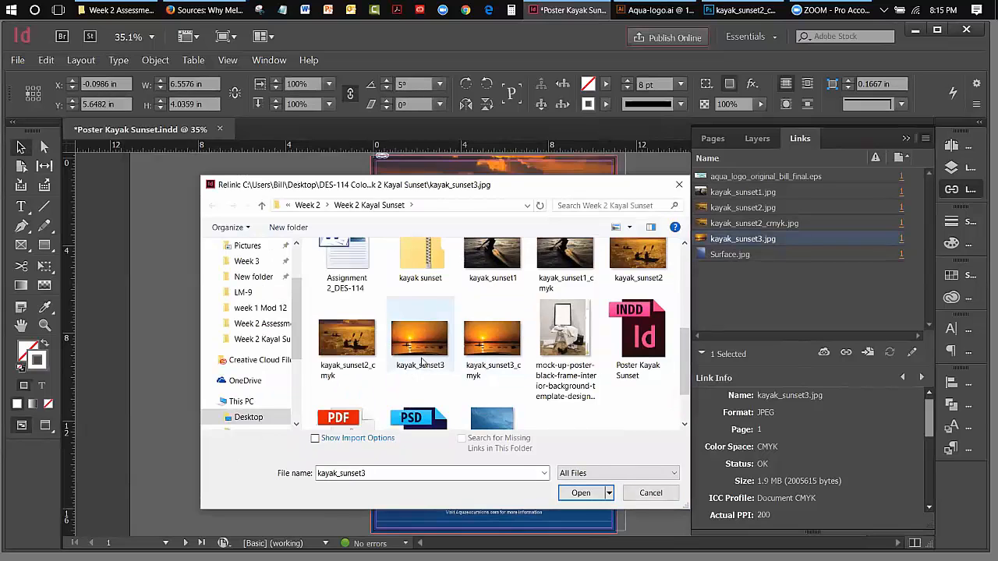
left_click(421, 349)
left_click(579, 492)
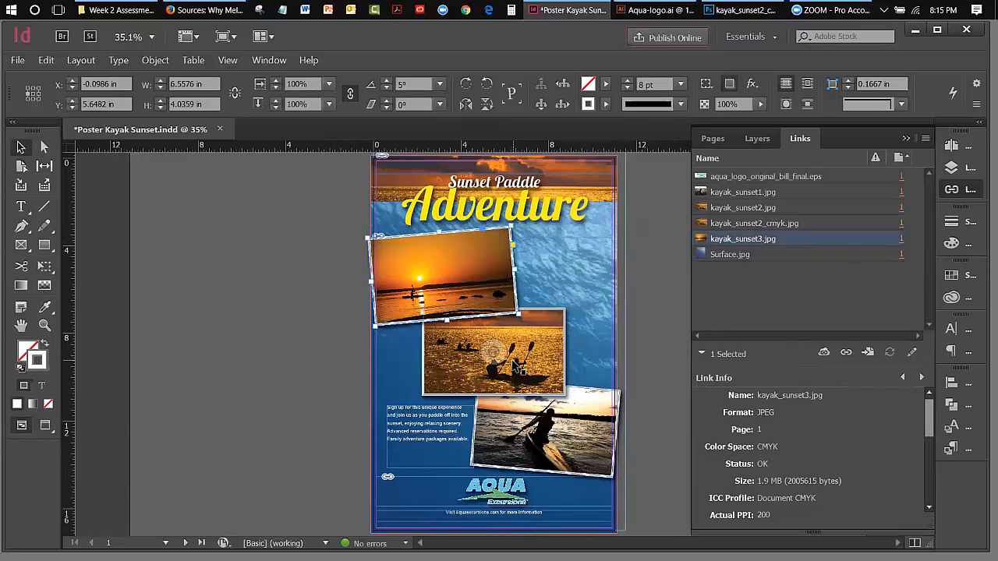
Try relinking the Aqua logo EPS to the Aqua-logo PDF in the Week 2 Assessment_logo folder, and undo the relink.
left_click(535, 355)
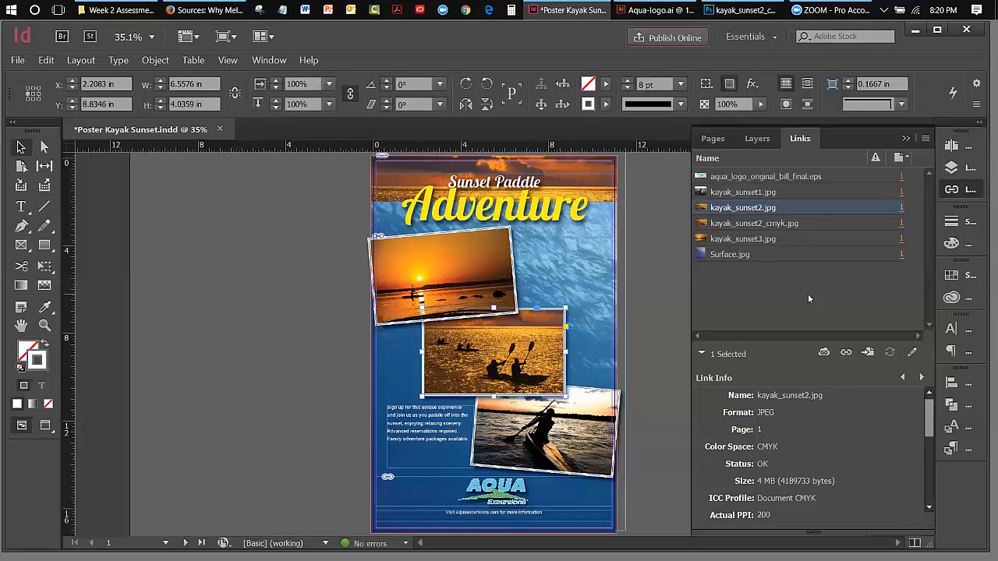
left_click(850, 176)
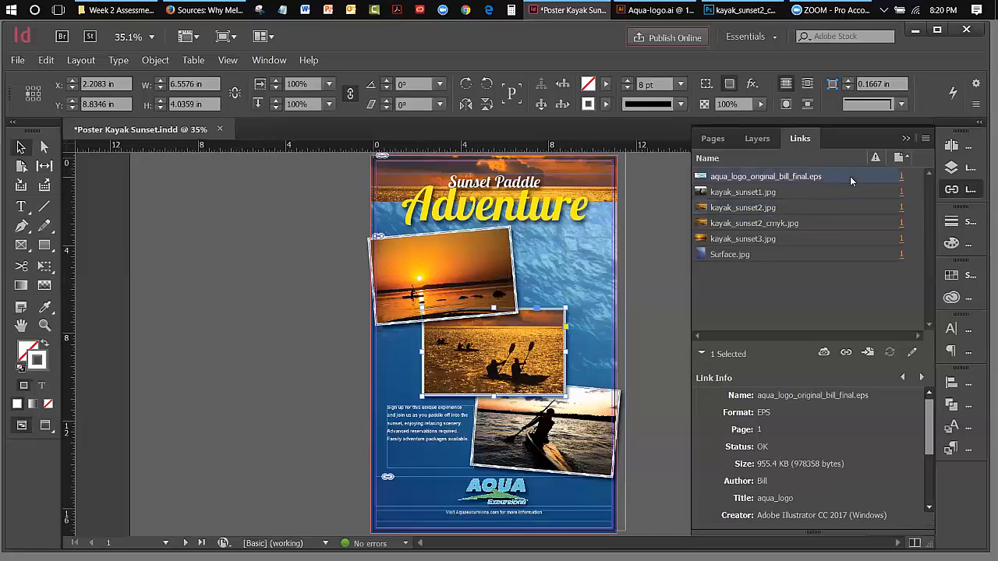
left_click(927, 139)
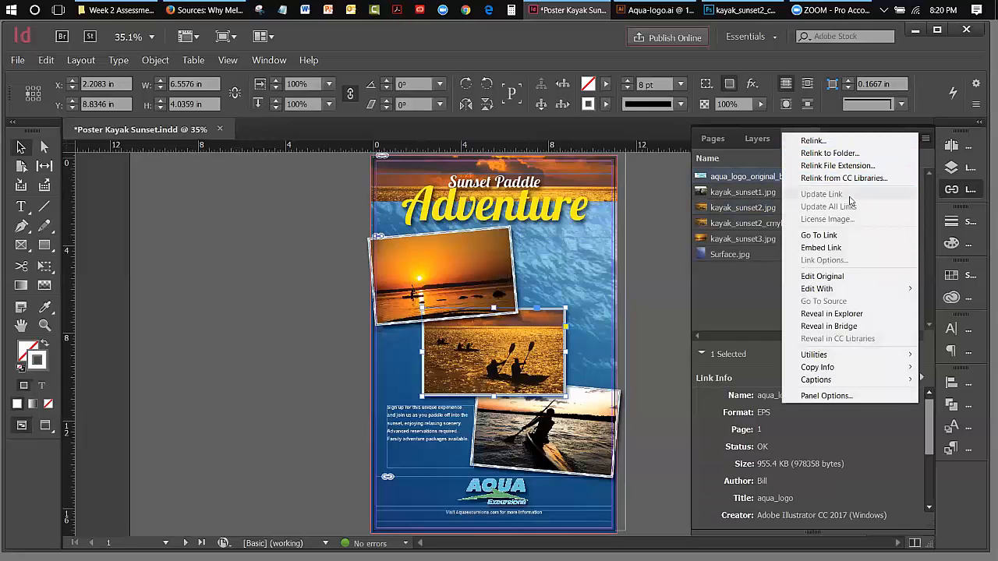
left_click(812, 143)
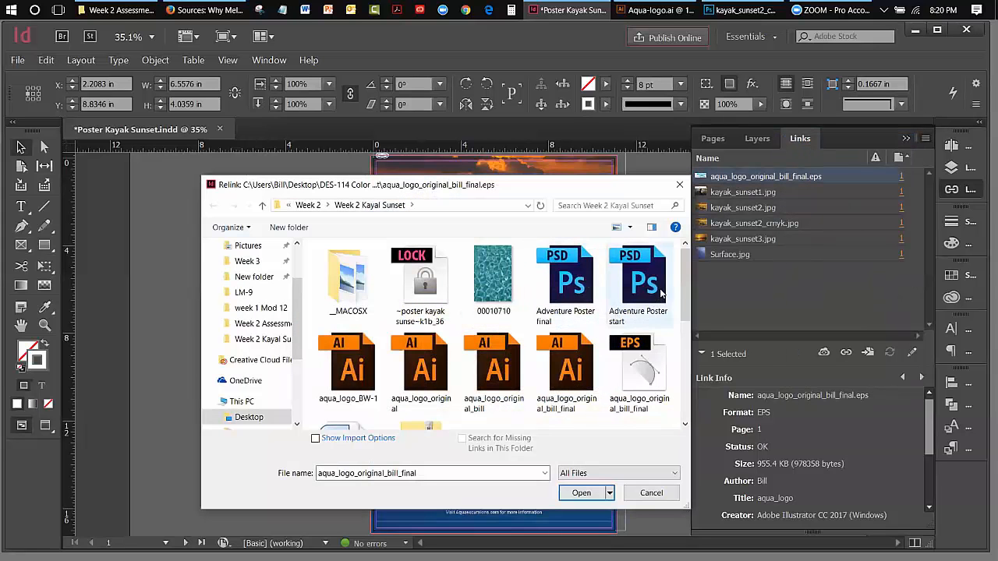
left_click(308, 205)
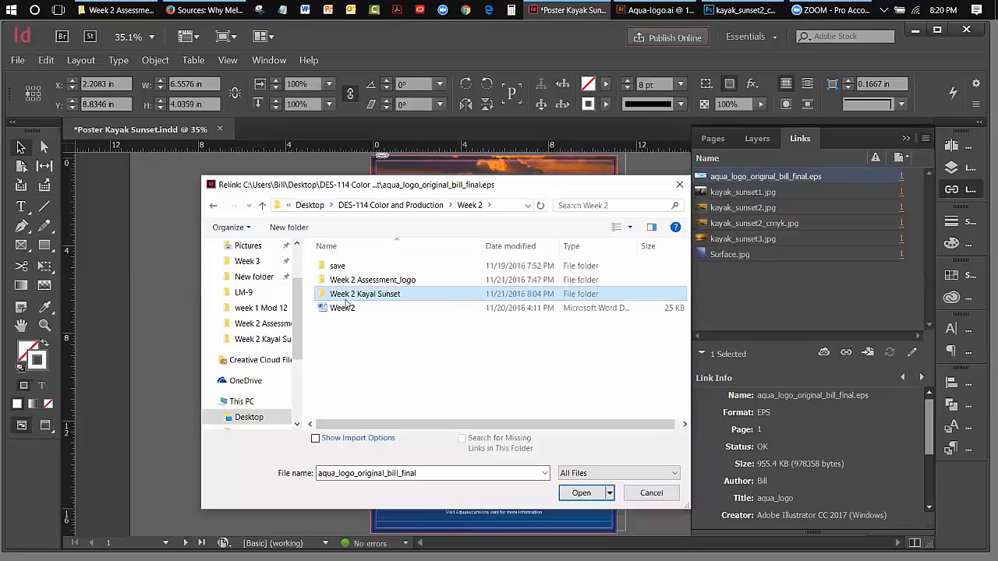
left_click(354, 285)
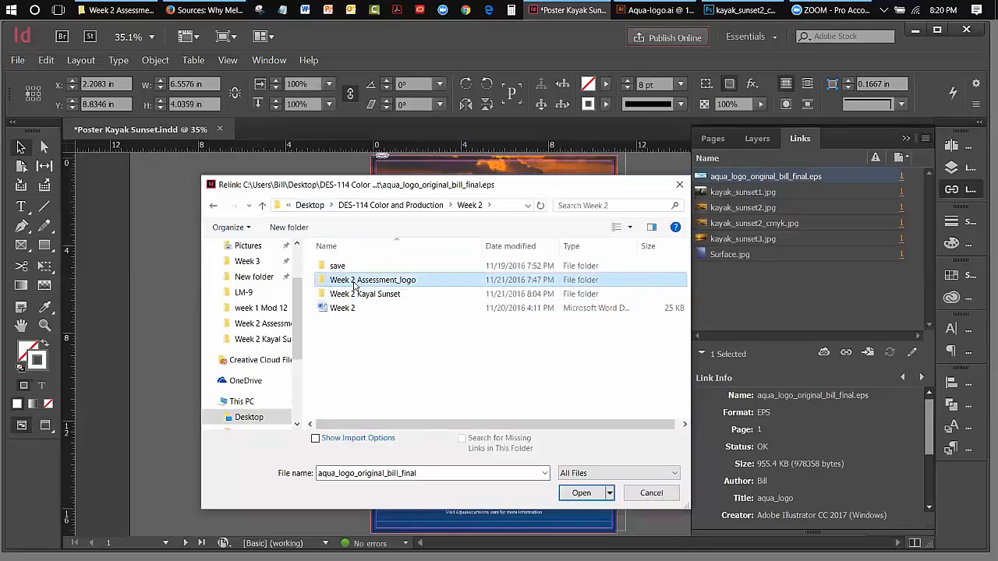
double_click(354, 286)
left_click(349, 337)
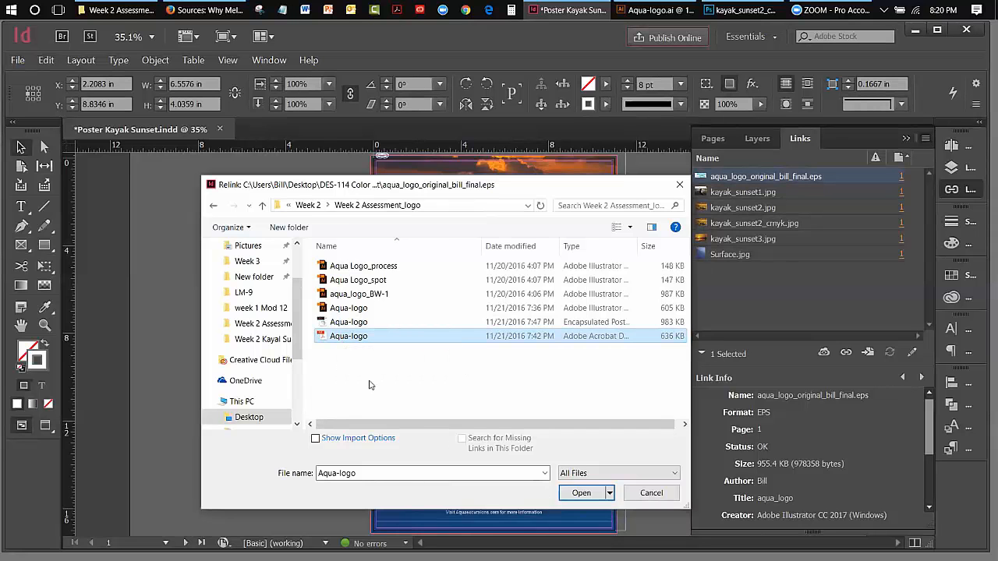
left_click(580, 493)
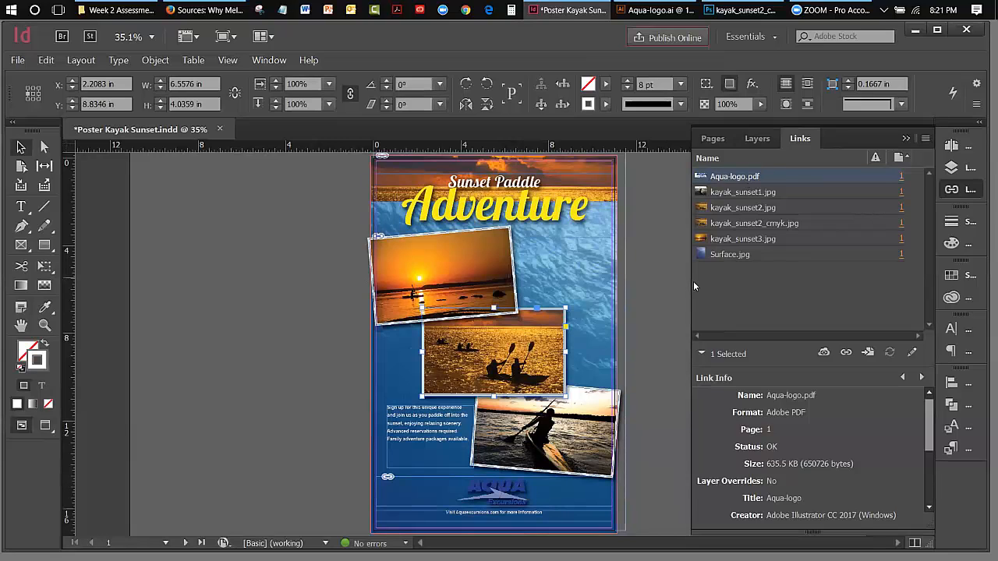
left_click(47, 63)
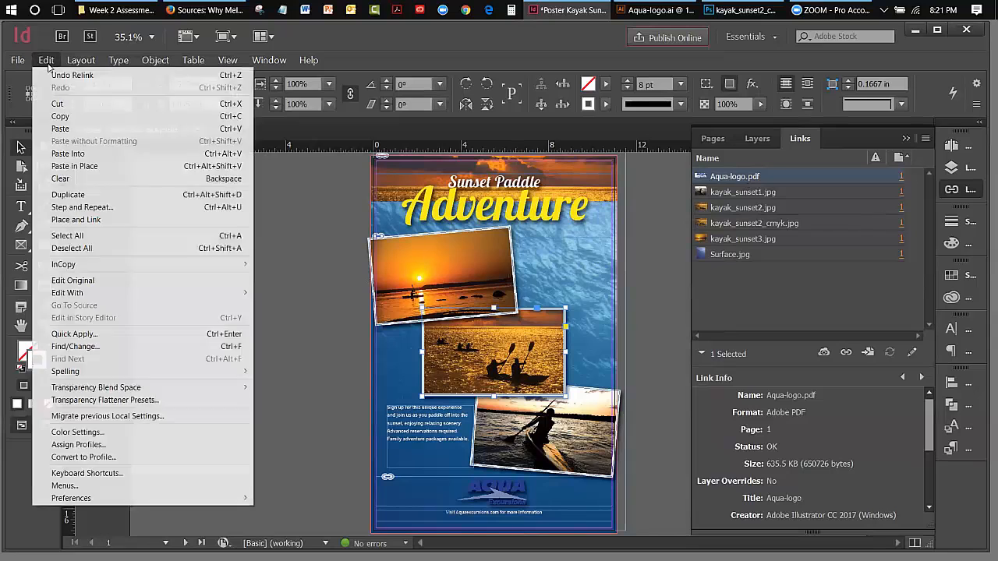
left_click(54, 75)
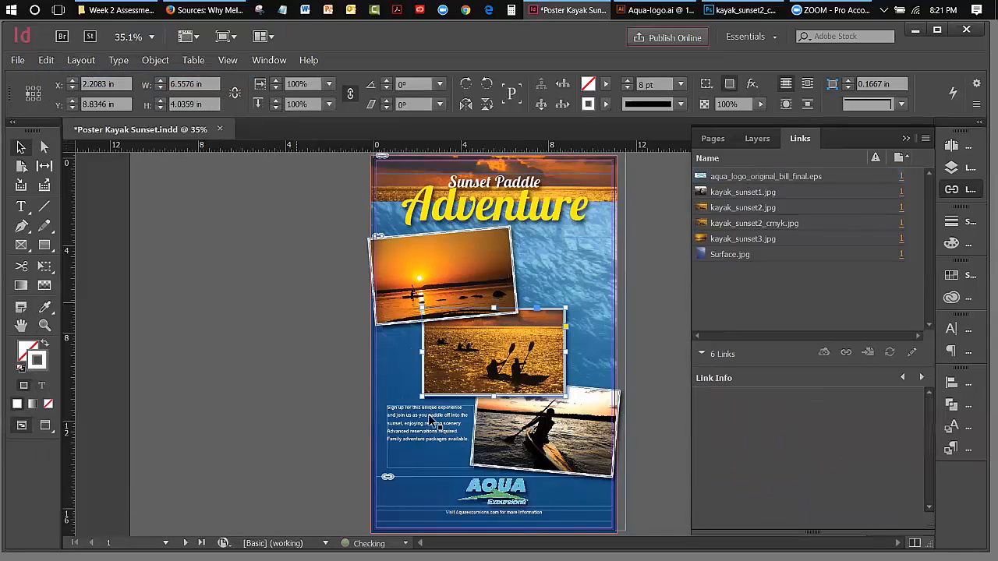
Deselect everything and display the blank page 2 of the poster document.
left_click(262, 357)
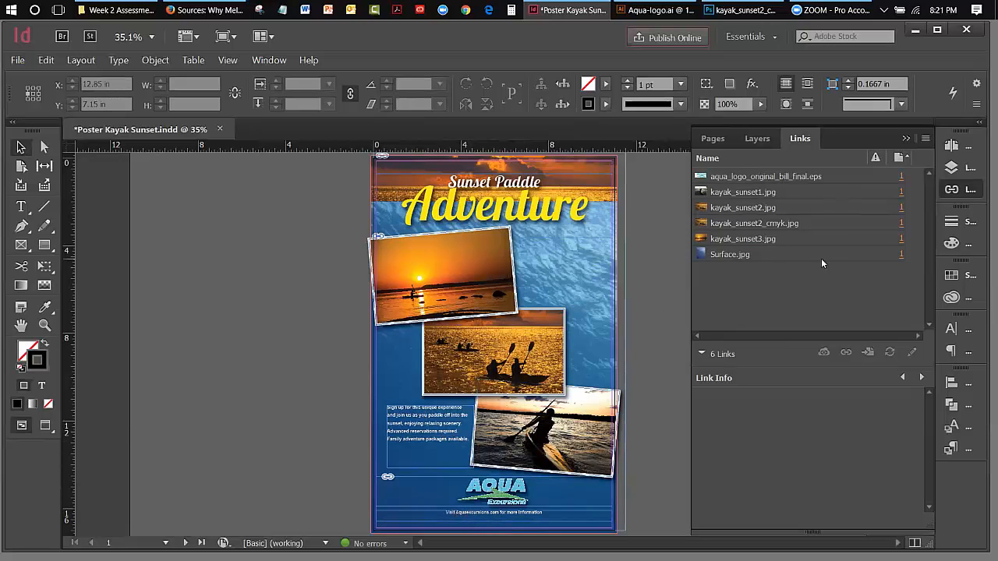
left_click(907, 139)
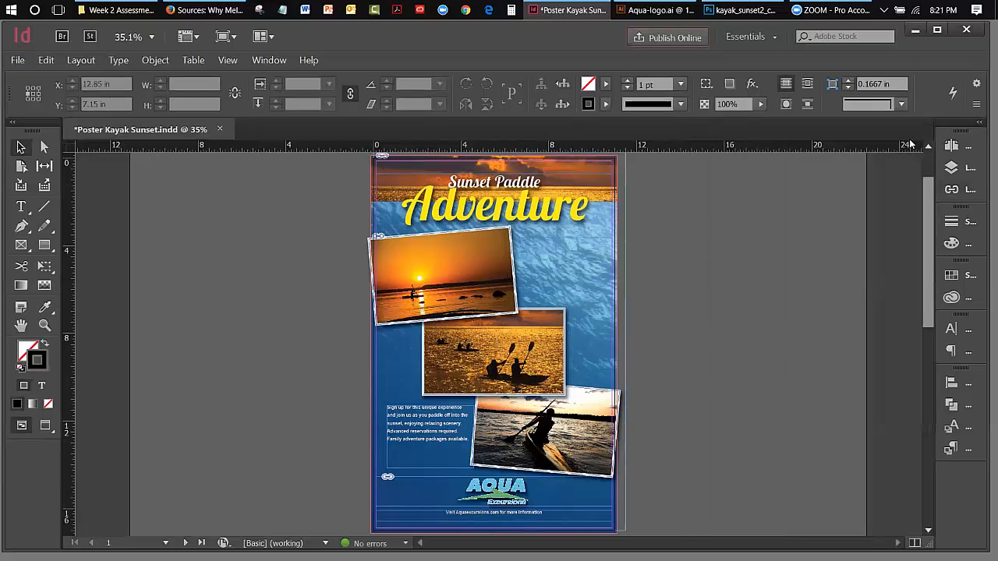
left_click(954, 172)
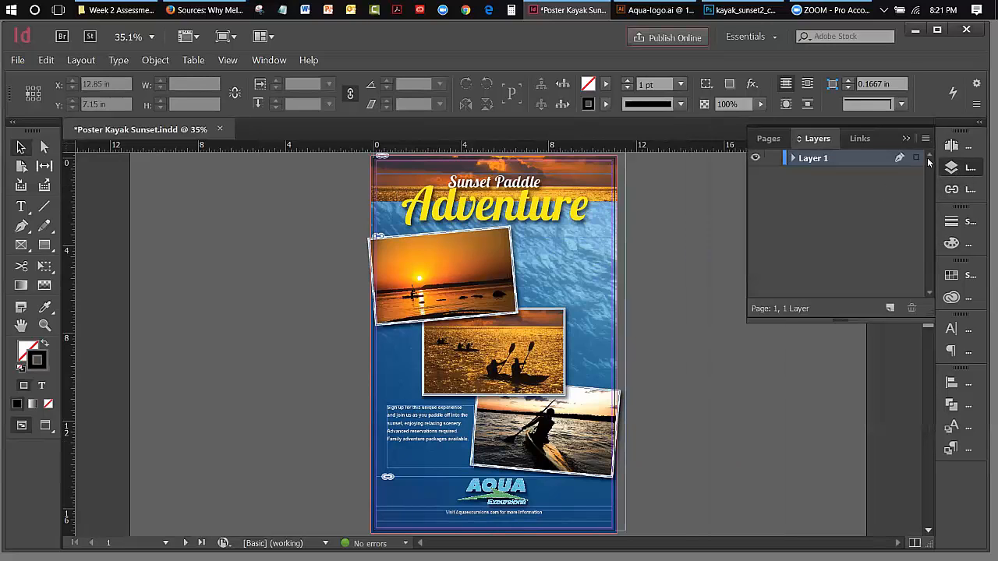
left_click(906, 139)
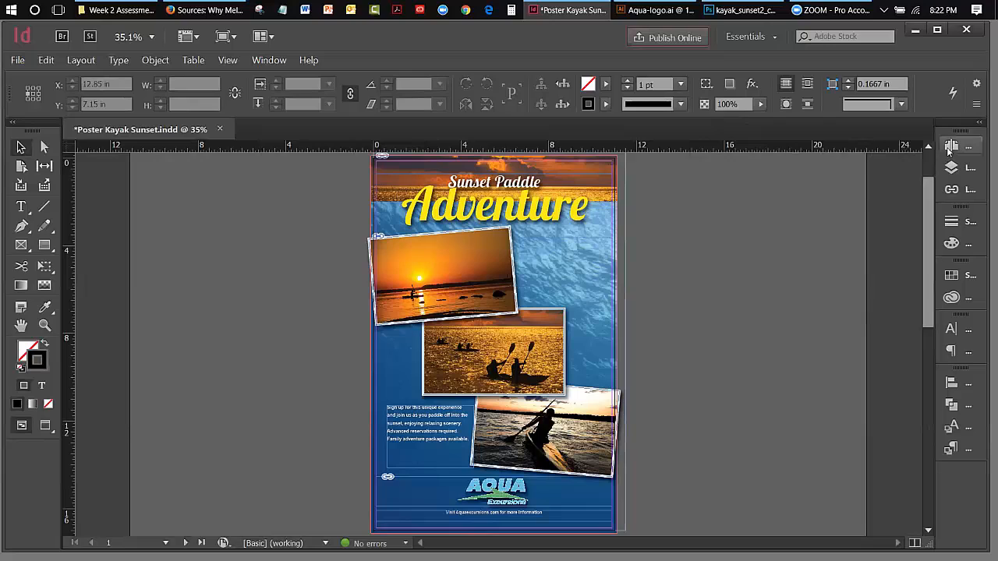
left_click(949, 151)
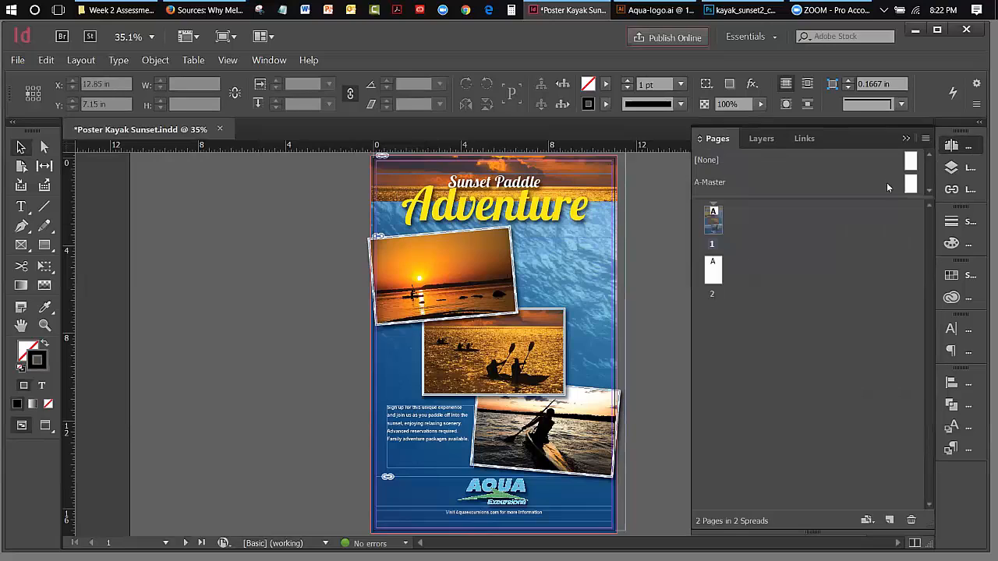
left_click(718, 276)
double_click(718, 276)
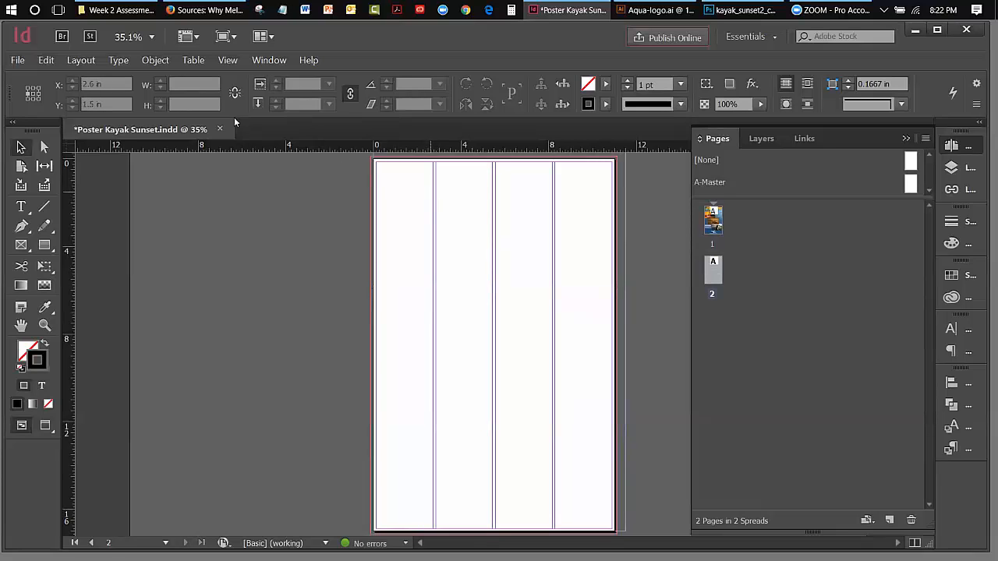
Reduce page 2 to a single column in its margins and columns settings.
left_click(80, 60)
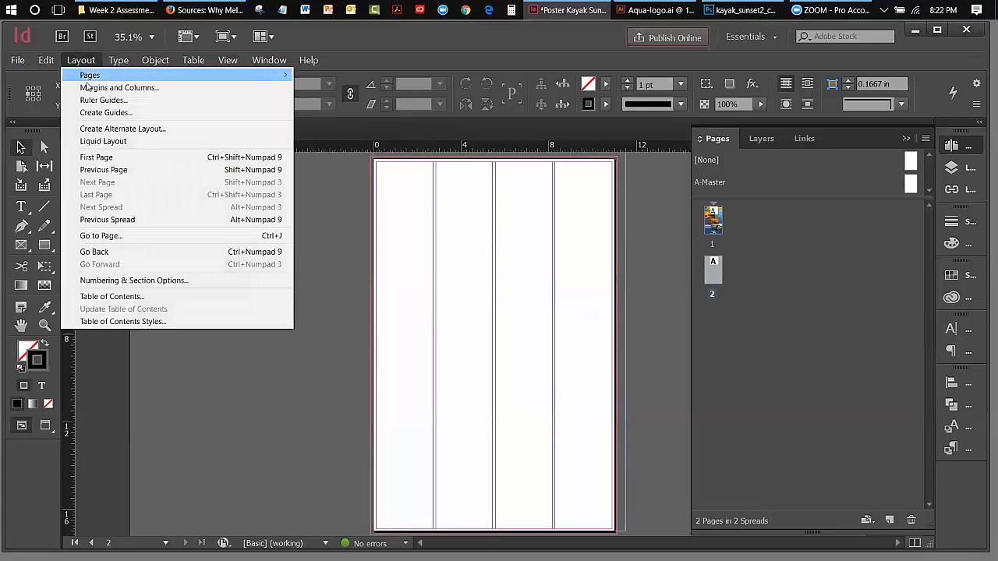
left_click(85, 87)
left_click(380, 336)
left_click(380, 336)
left_click(379, 337)
left_click(624, 226)
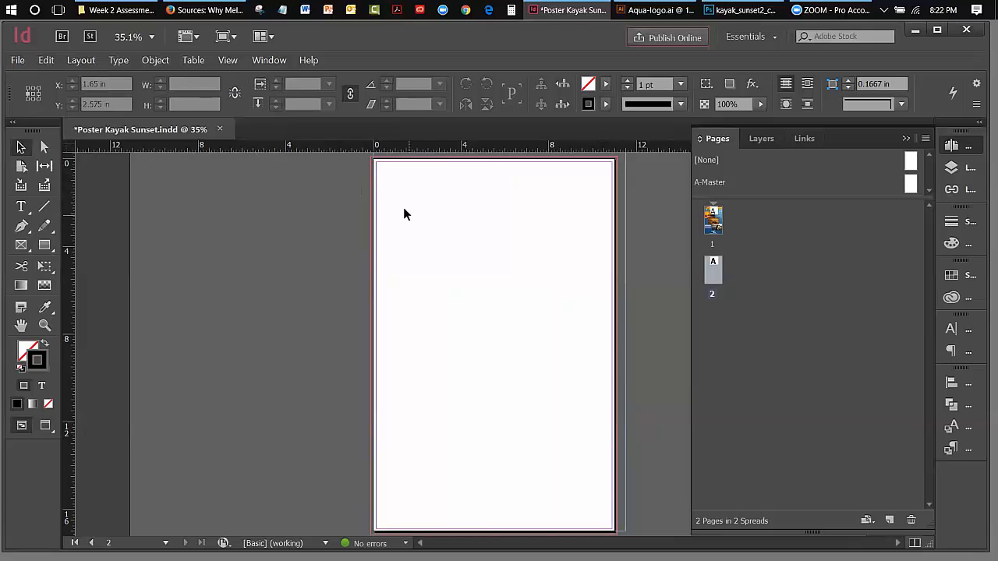
Draw a rectangular placeholder frame about 11.1 by 17.1 in over the whole of page 2, from its upper-left corner.
left_click(22, 245)
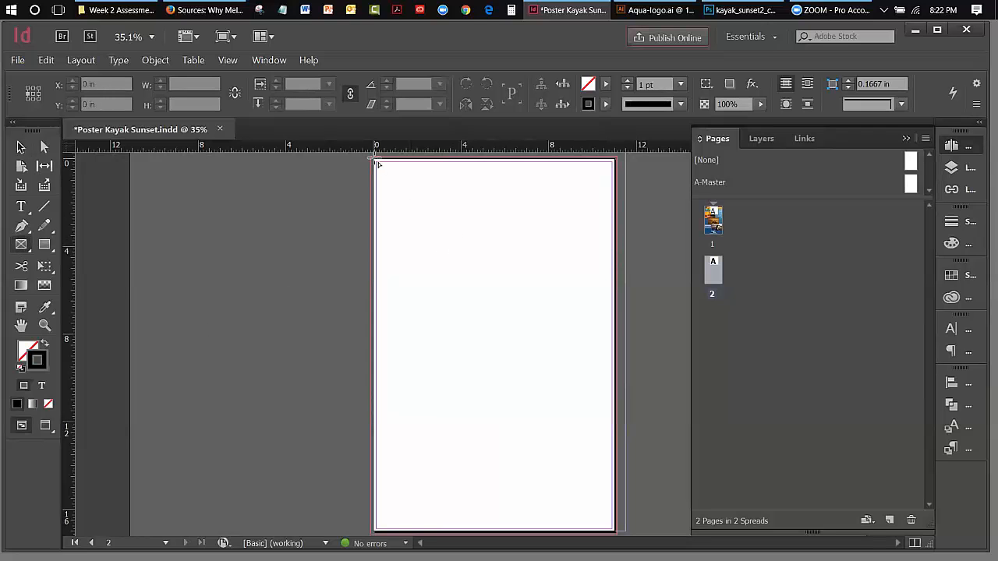
left_click_drag(376, 164, 621, 537)
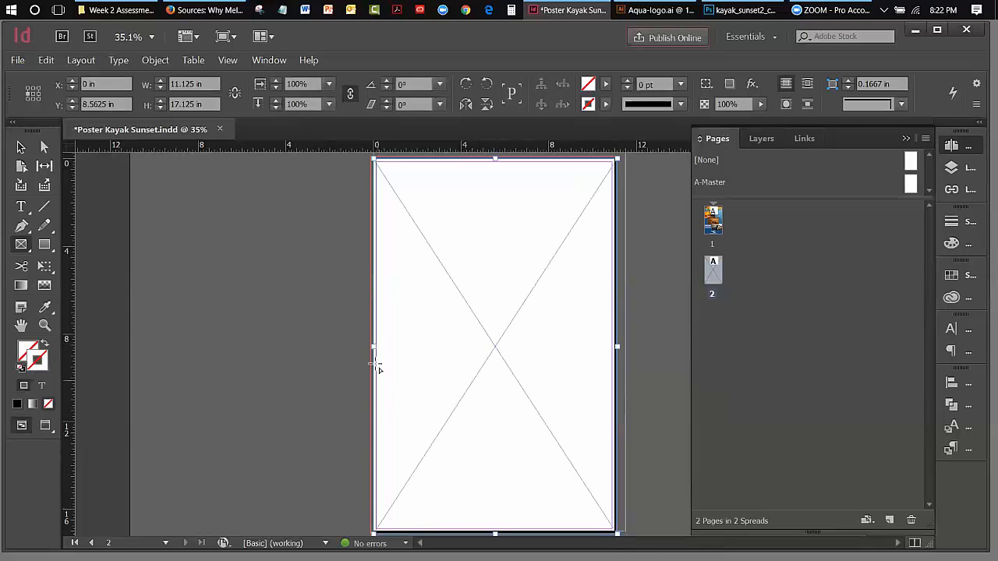
Extend the placeholder frame's left edge out to the bleed guide, making the frame 11.25 in wide.
left_click(21, 148)
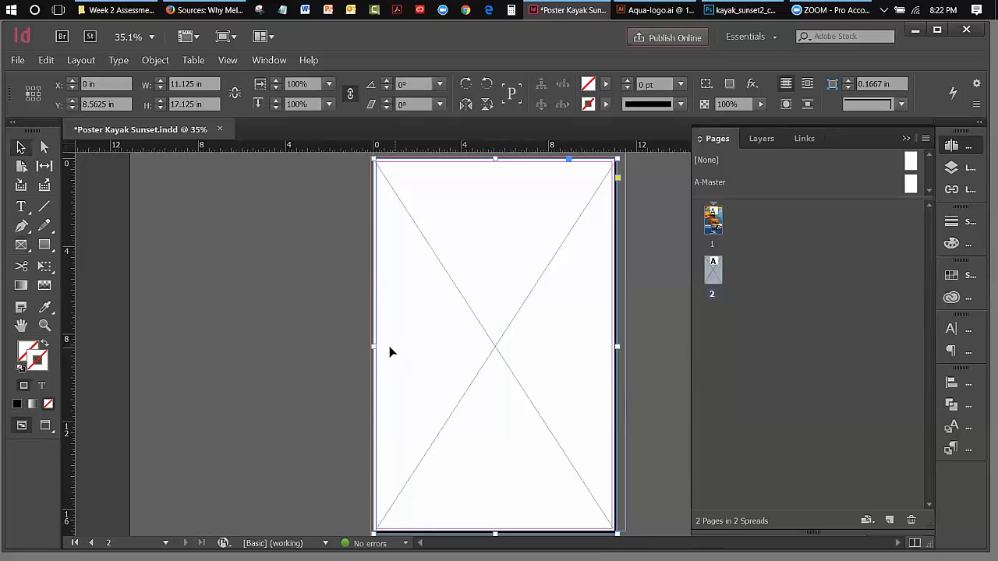
left_click_drag(375, 346, 369, 345)
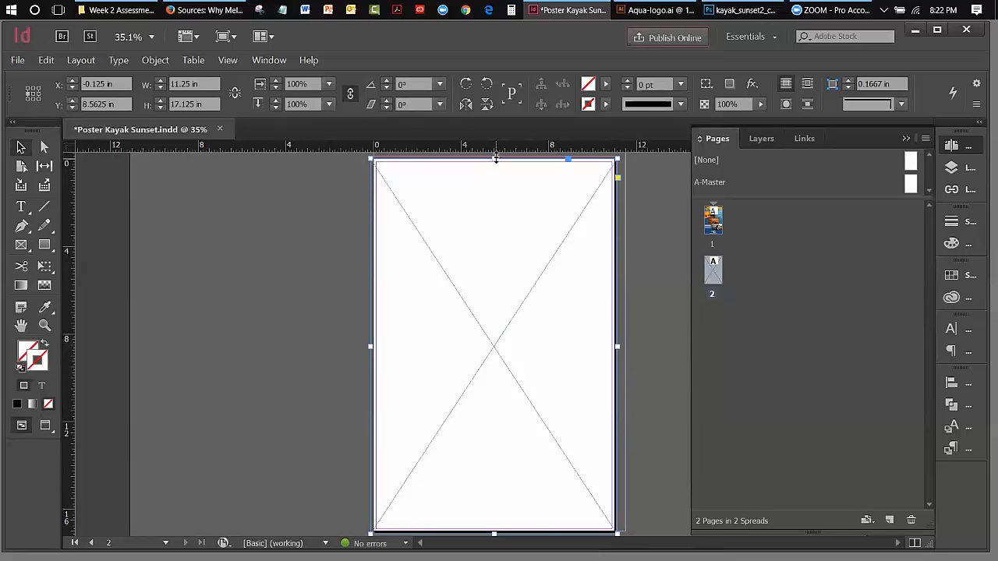
left_click_drag(496, 157, 495, 158)
Try to adjust the placeholder frame's top edge toward the bleed above page 2.
left_click(233, 61)
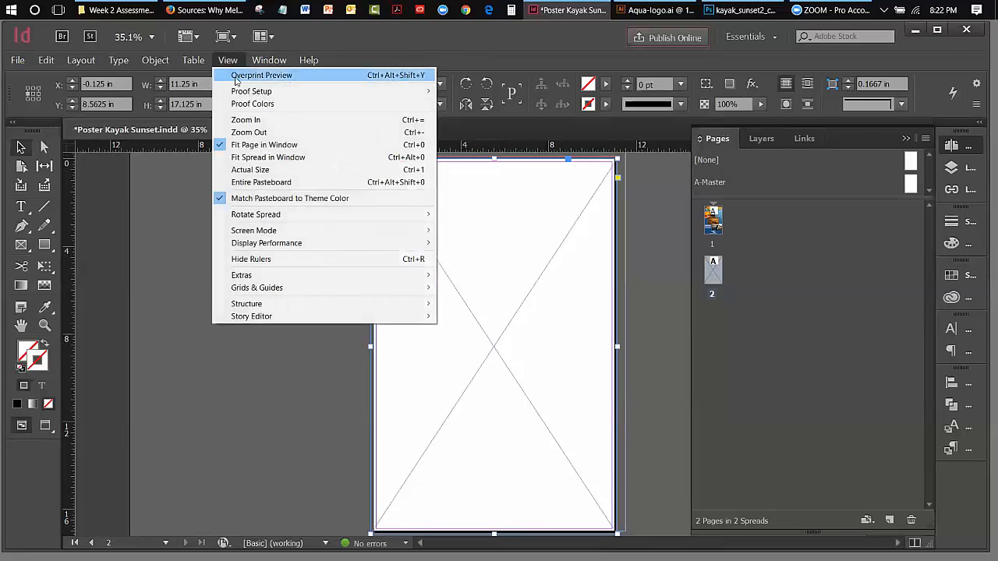
left_click(247, 133)
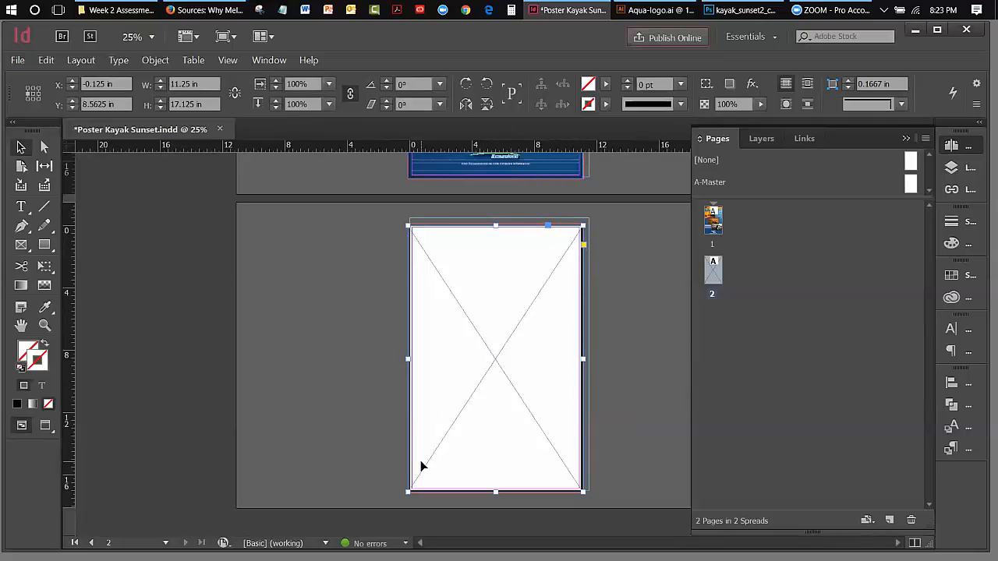
left_click(352, 349)
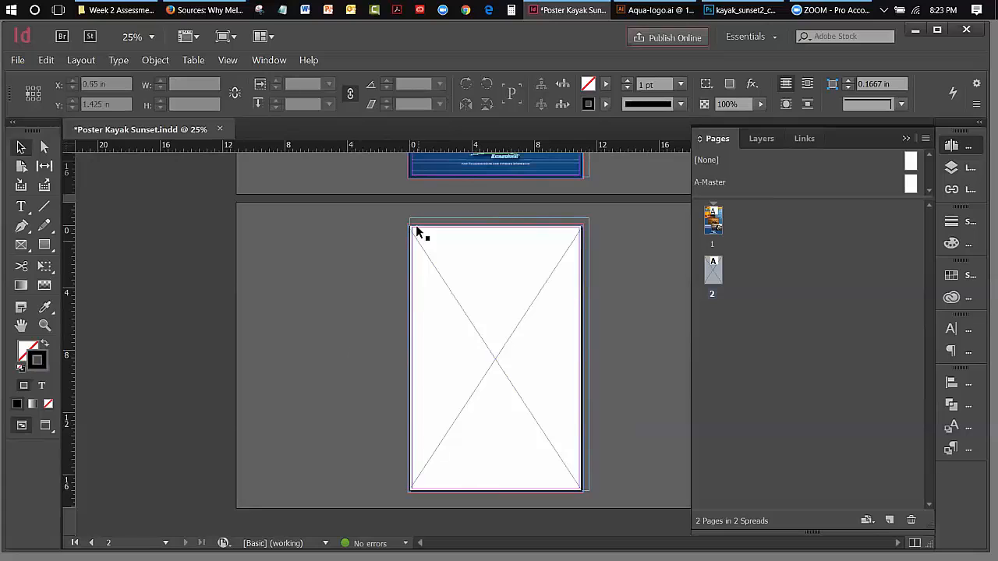
left_click(473, 244)
left_click_drag(495, 224, 498, 224)
left_click_drag(497, 224, 498, 225)
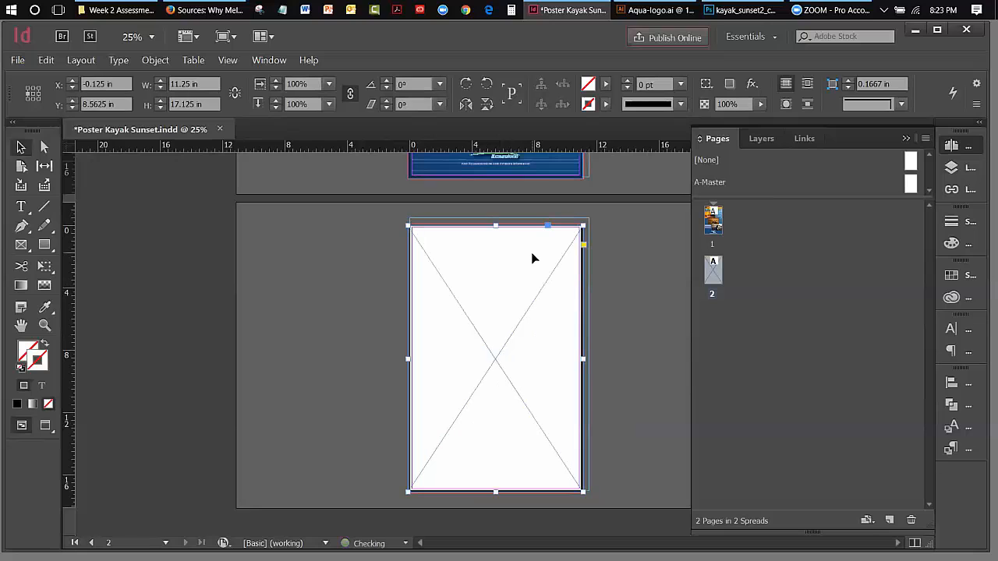
Place the Surface image from the Week 2 Kayal Sunset folder into the full-page frame on page 2.
left_click(233, 251)
left_click(505, 339)
left_click(11, 62)
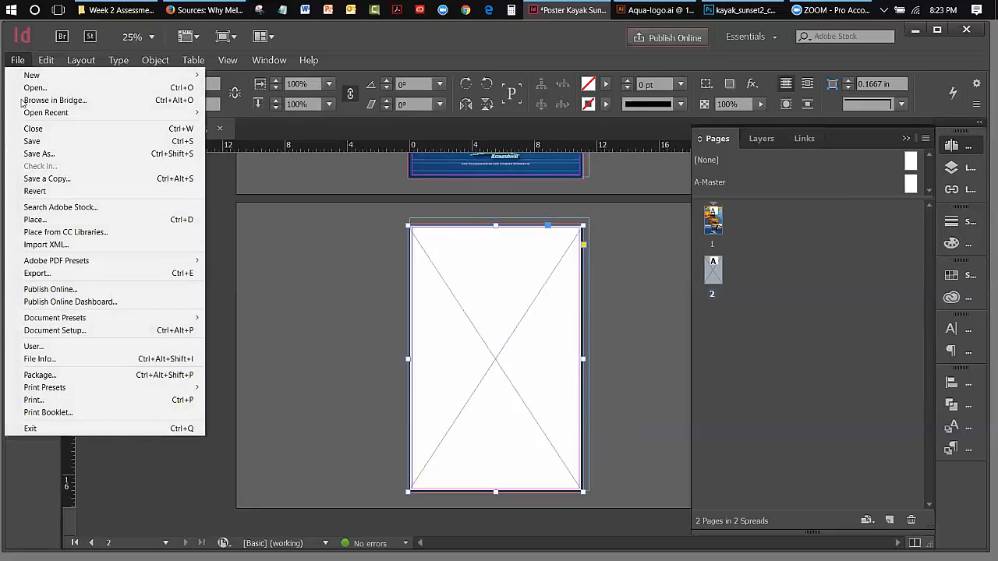
left_click(77, 222)
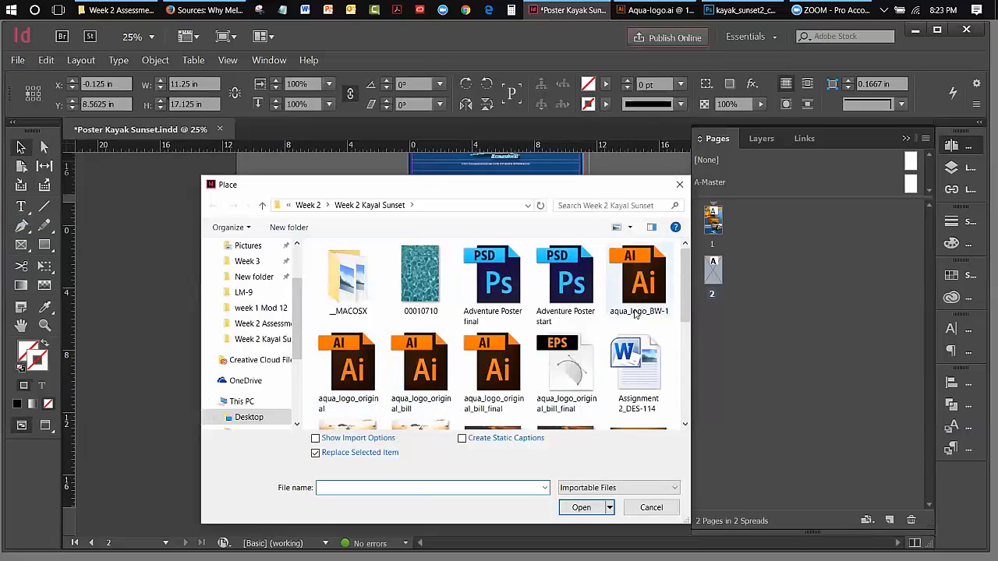
scroll(672, 312, "down", 3)
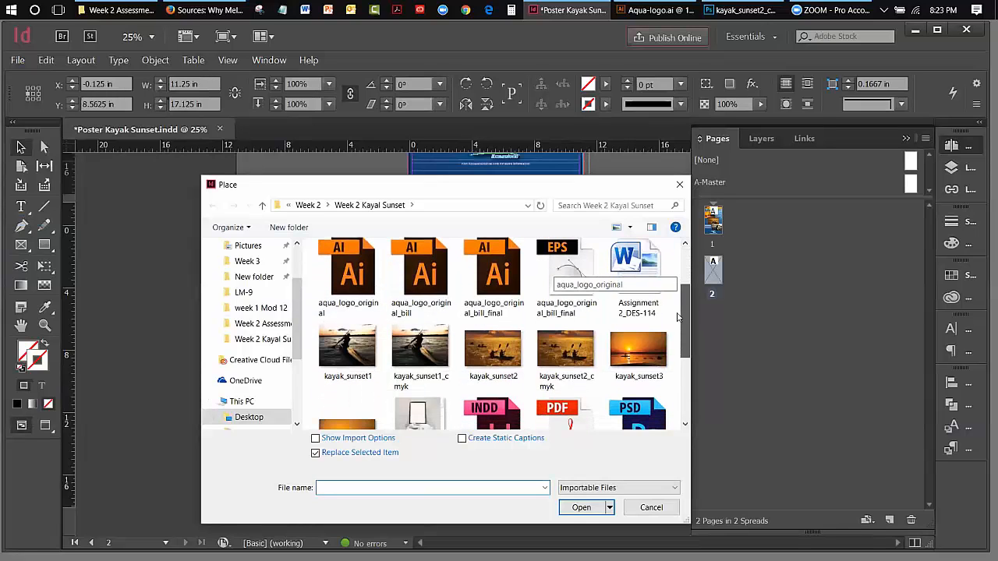
scroll(675, 336, "down", 2)
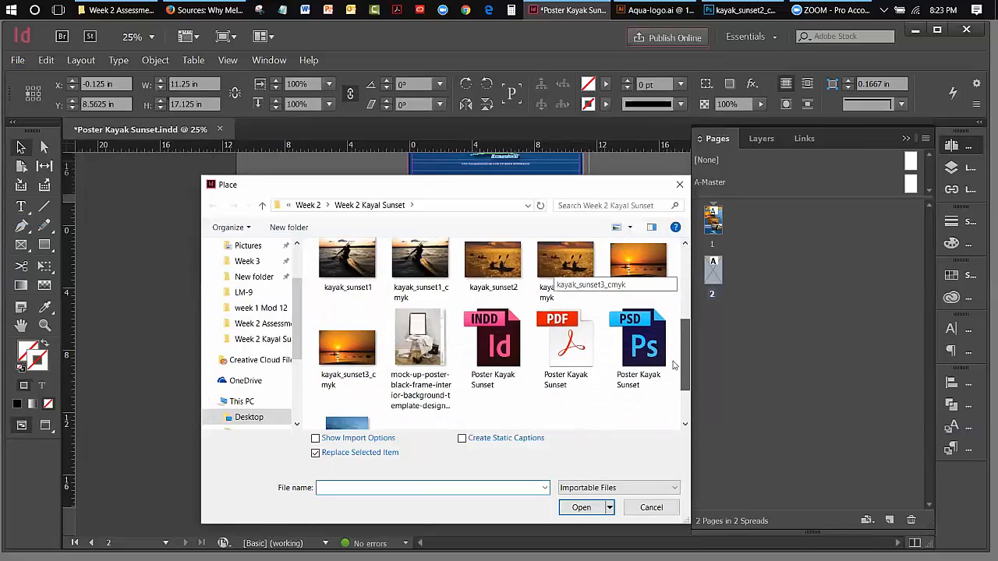
left_click(344, 375)
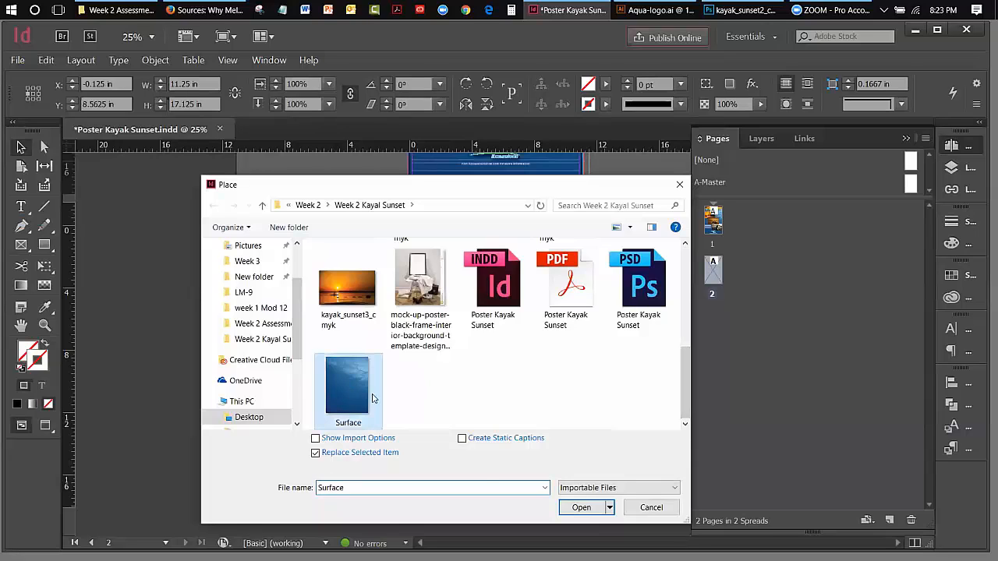
left_click(563, 505)
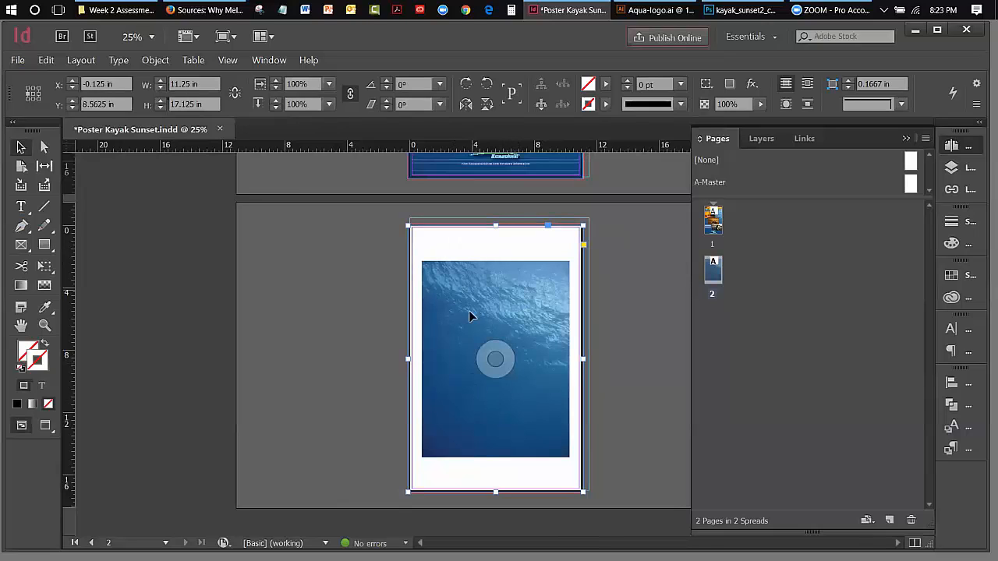
Scale the Surface image about its centre to about 139.6% so it fills the whole frame, and deselect it.
left_click(494, 360)
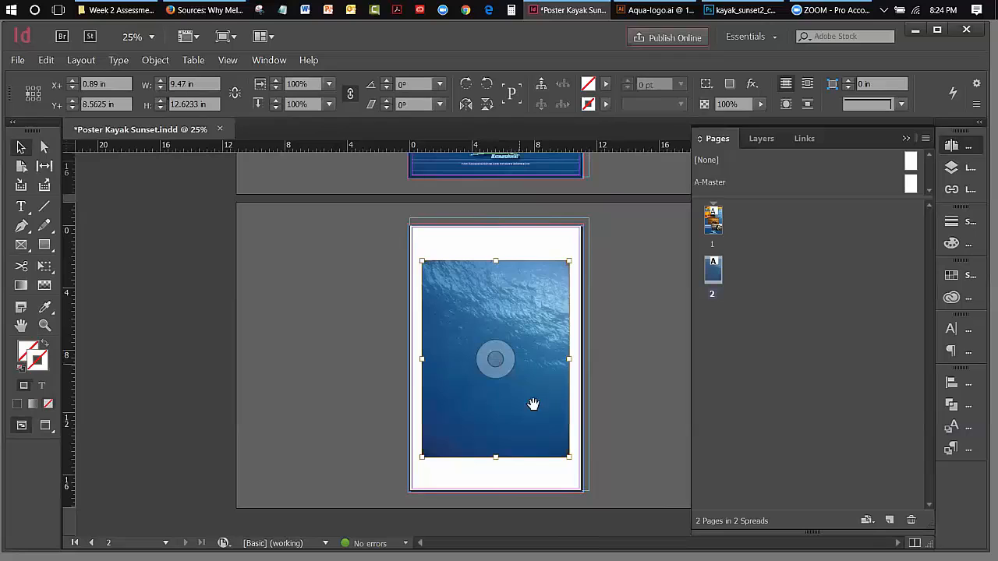
left_click_drag(567, 457, 578, 496)
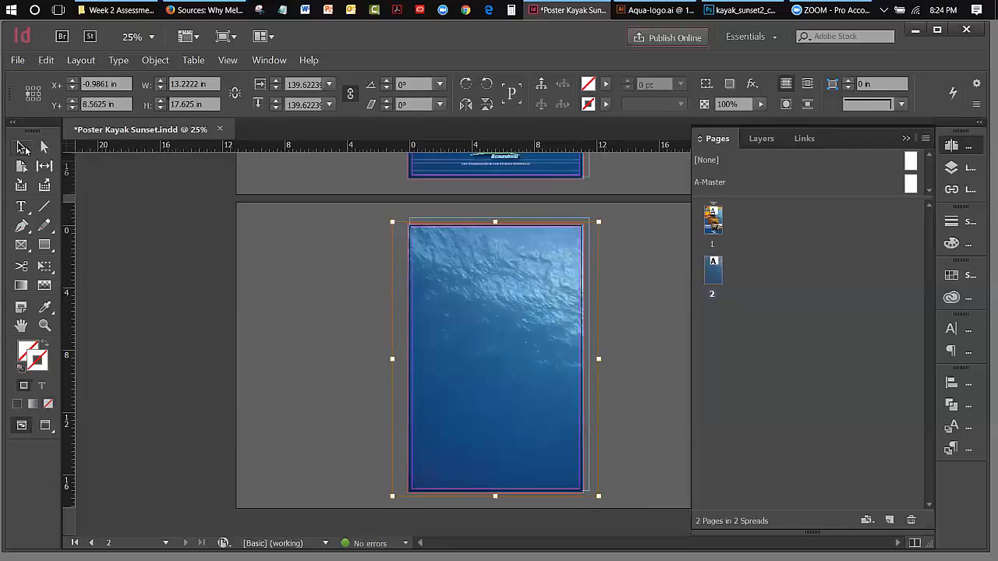
left_click(295, 286)
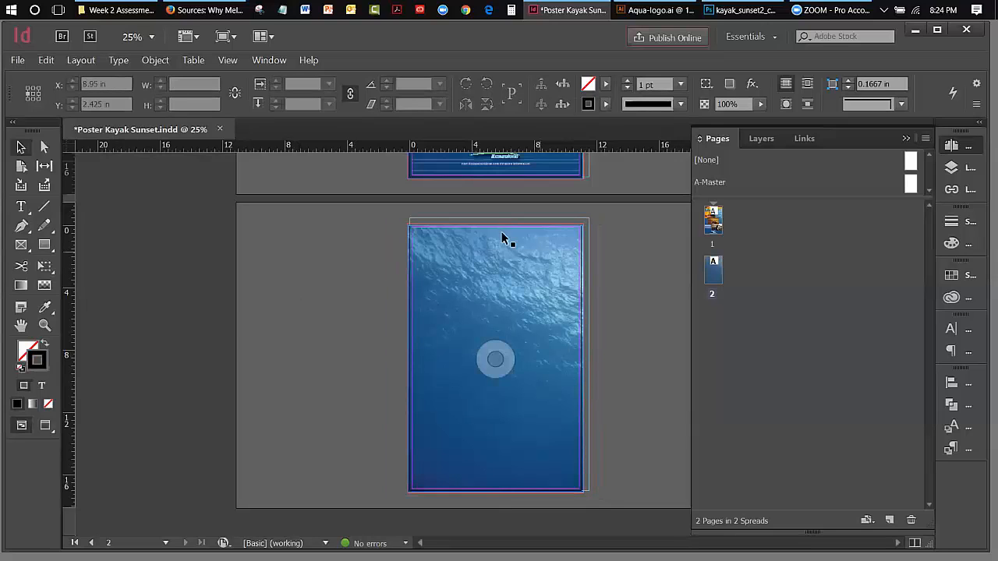
Compare the finished poster on page 1 with the water background on page 2.
double_click(714, 222)
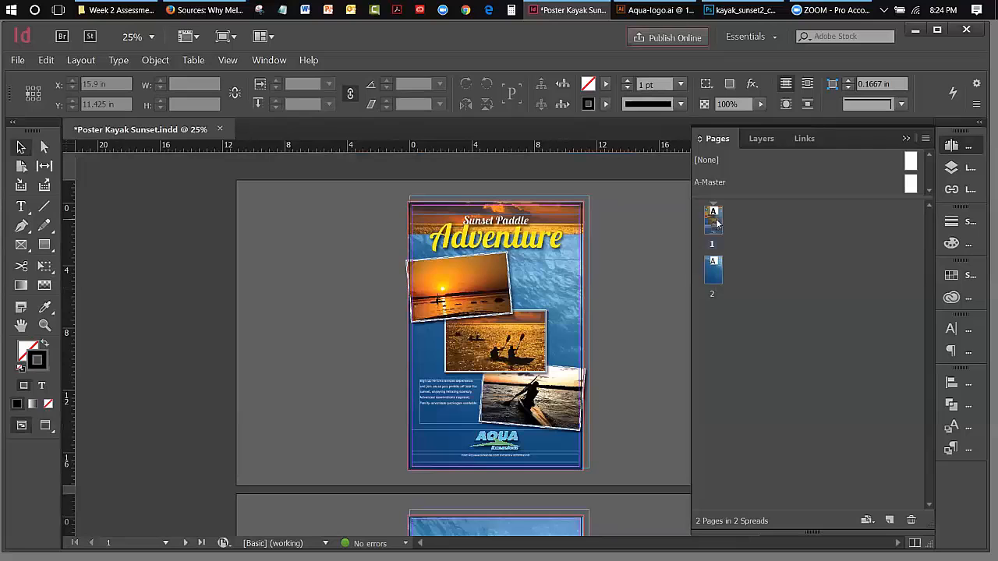
double_click(718, 271)
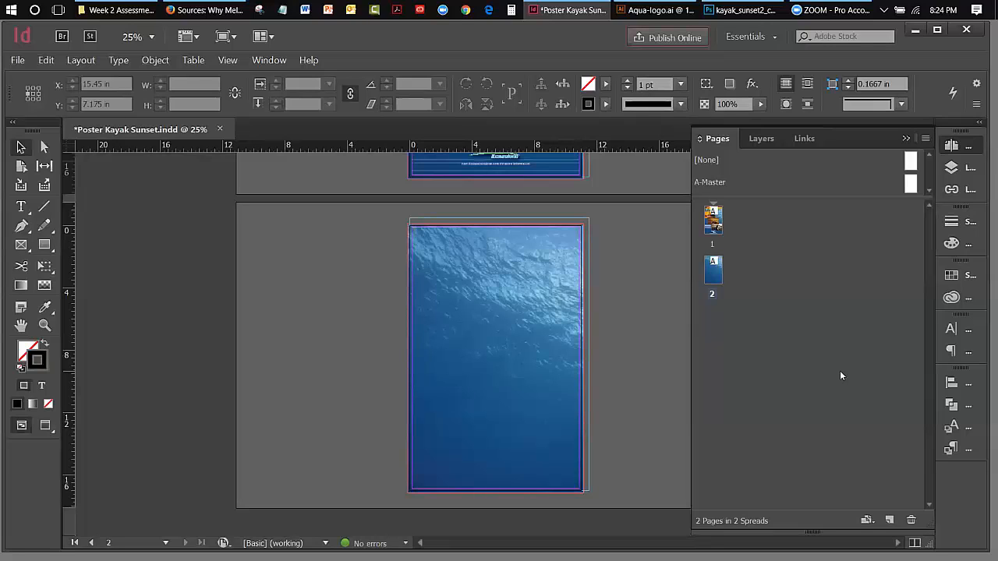
double_click(711, 222)
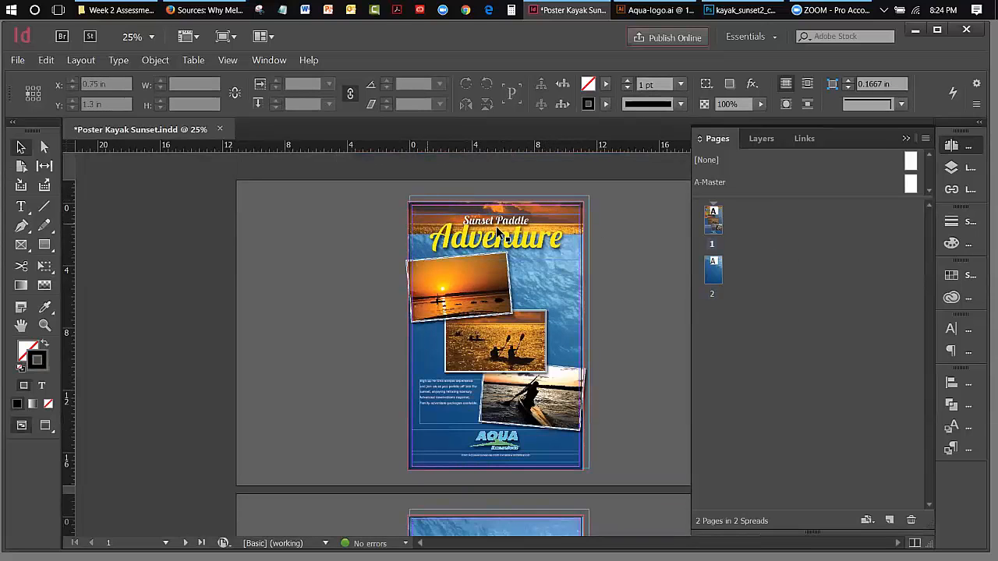
double_click(719, 279)
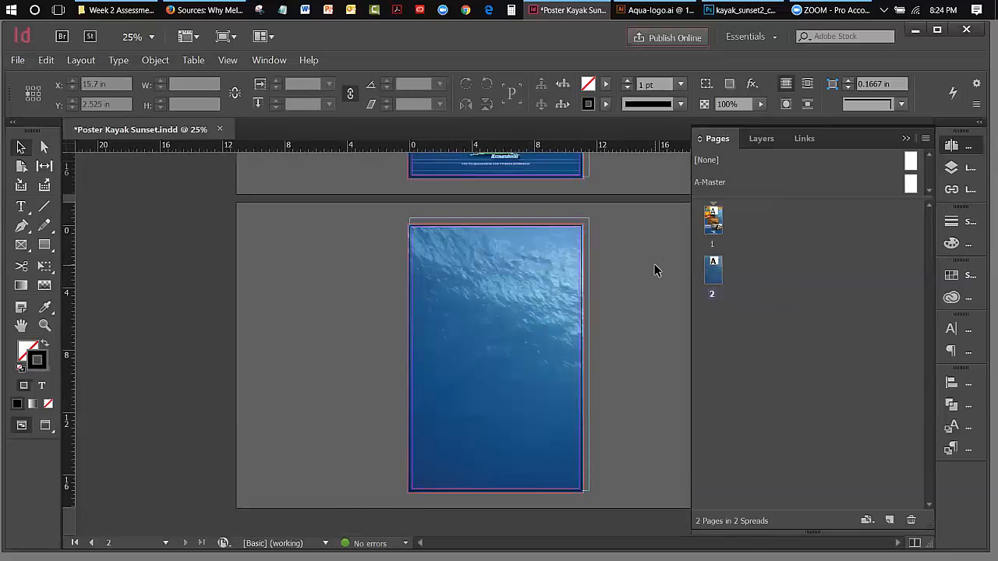
double_click(715, 220)
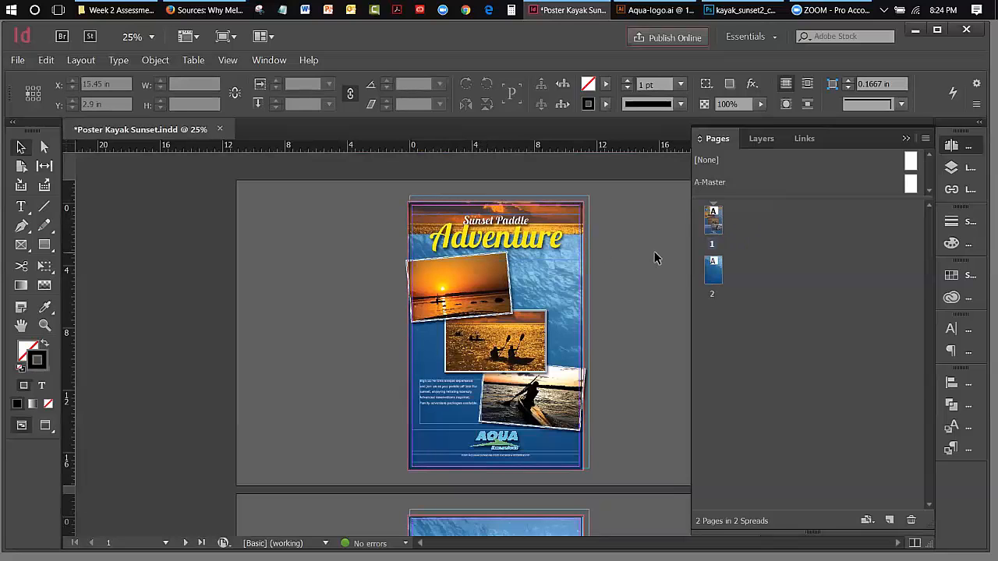
double_click(710, 275)
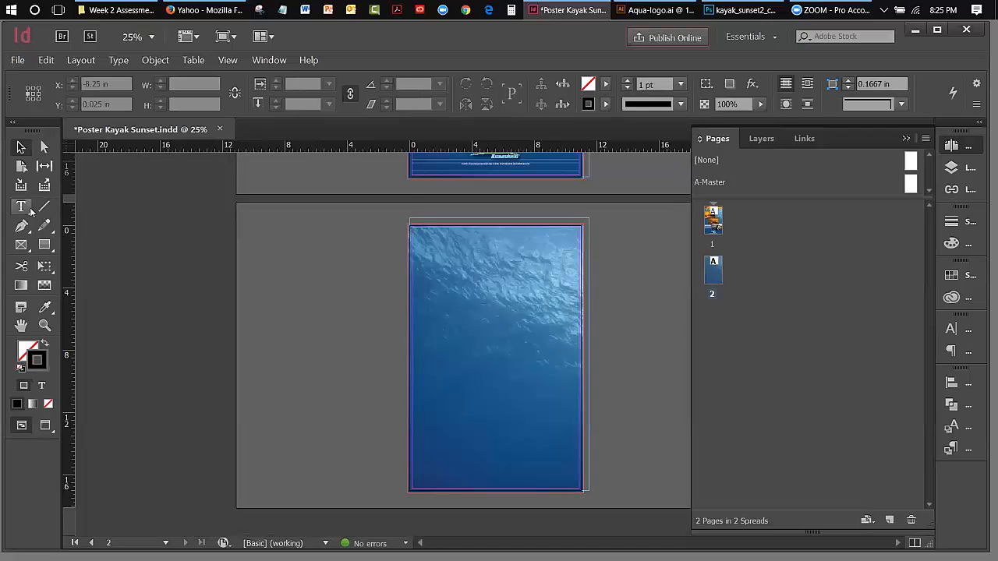
Draw a rectangular placeholder frame about 11.1 by 2.8 in across the top of page 2, over the water image.
left_click(21, 244)
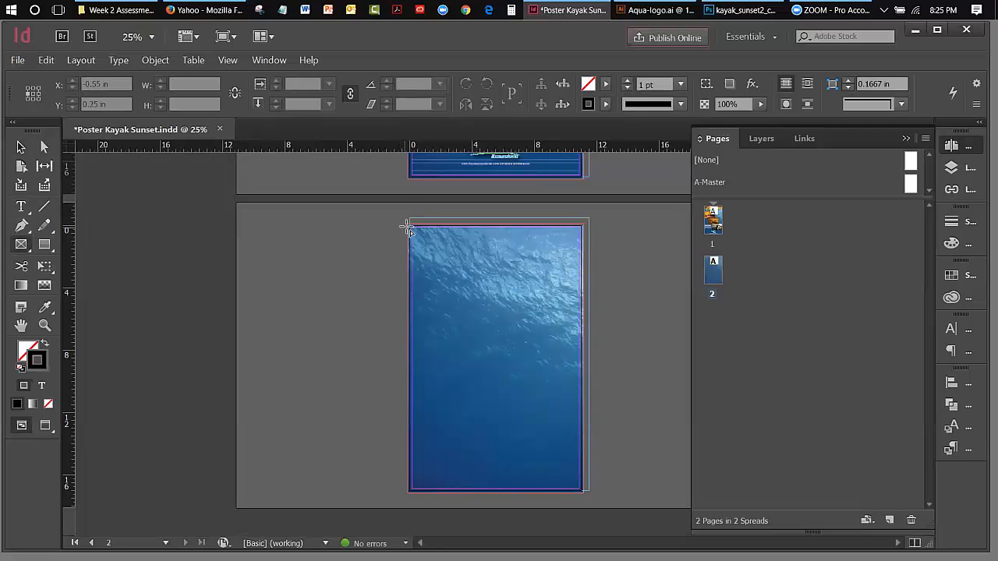
left_click_drag(409, 222, 586, 269)
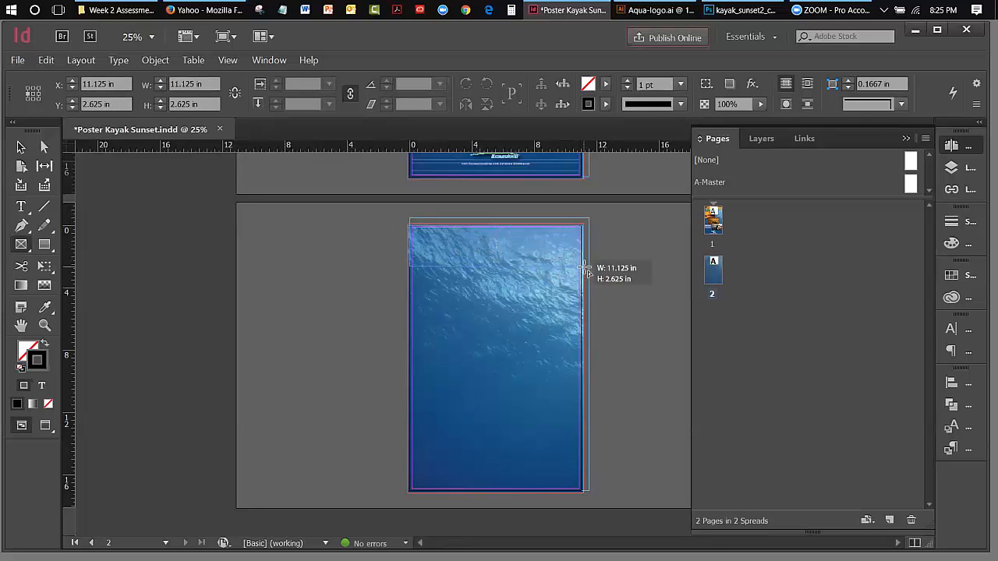
left_click_drag(585, 266, 583, 270)
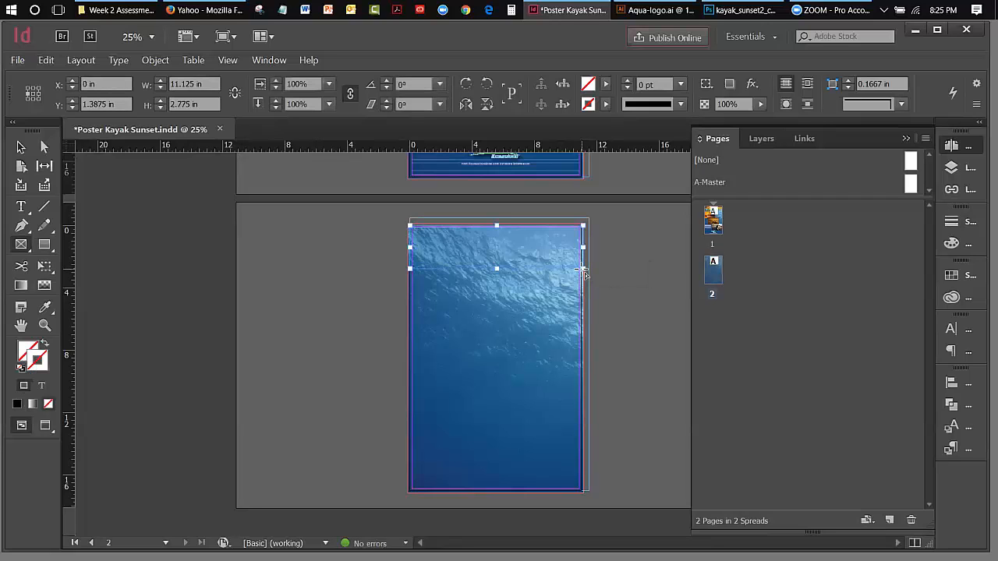
Place the kayak_sunset2_cmyk image into the new frame across the top of page 2.
left_click(17, 60)
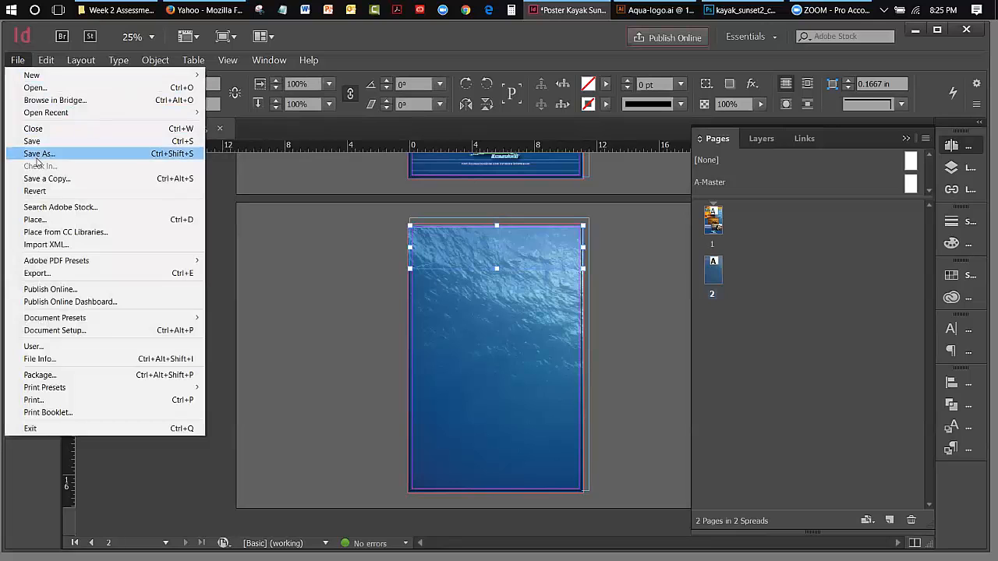
left_click(34, 220)
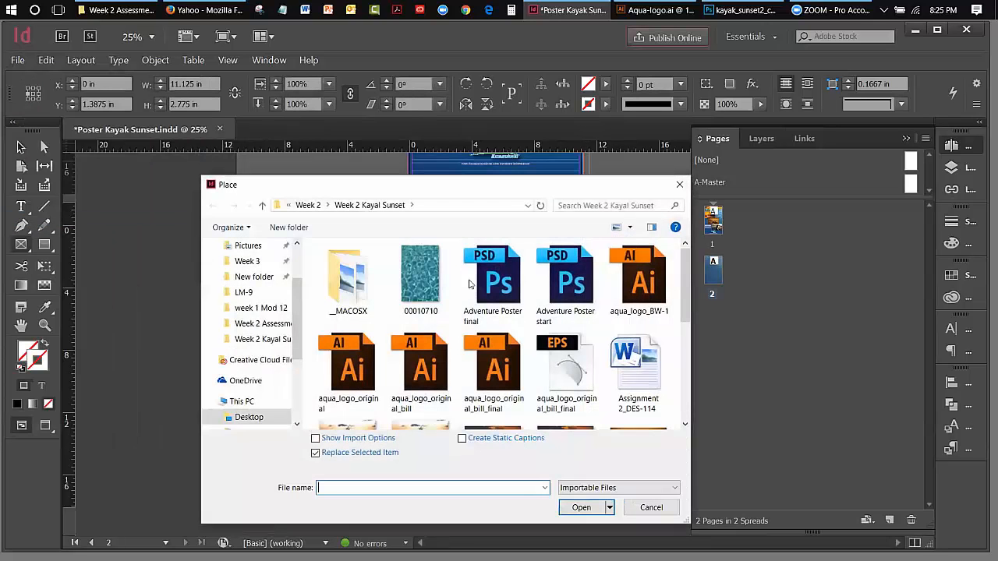
left_click_drag(690, 300, 706, 359)
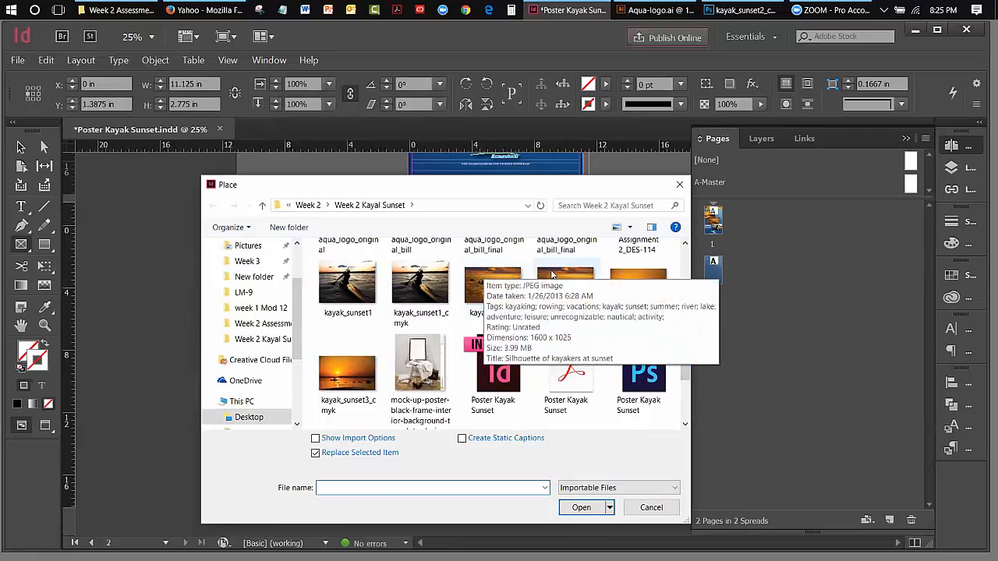
left_click(568, 316)
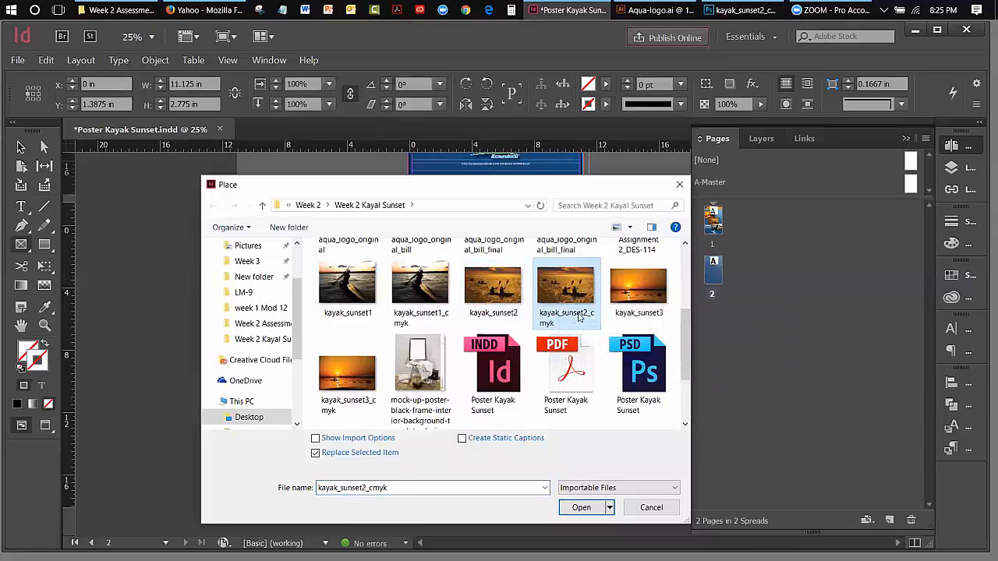
left_click(587, 507)
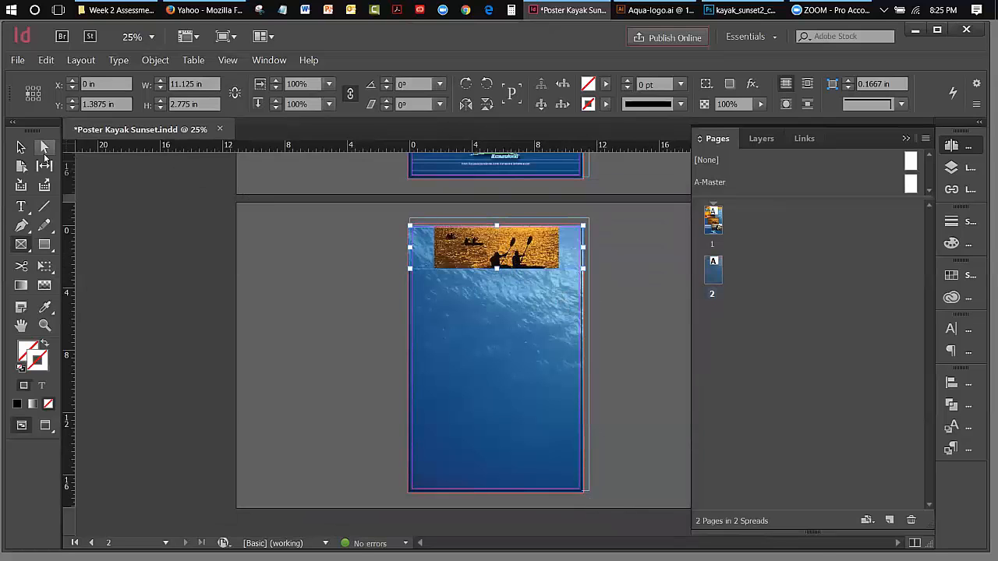
Scale the kayak image inside its frame to about 148.4%, about 11.9 in wide, so it spans the page width.
left_click(21, 149)
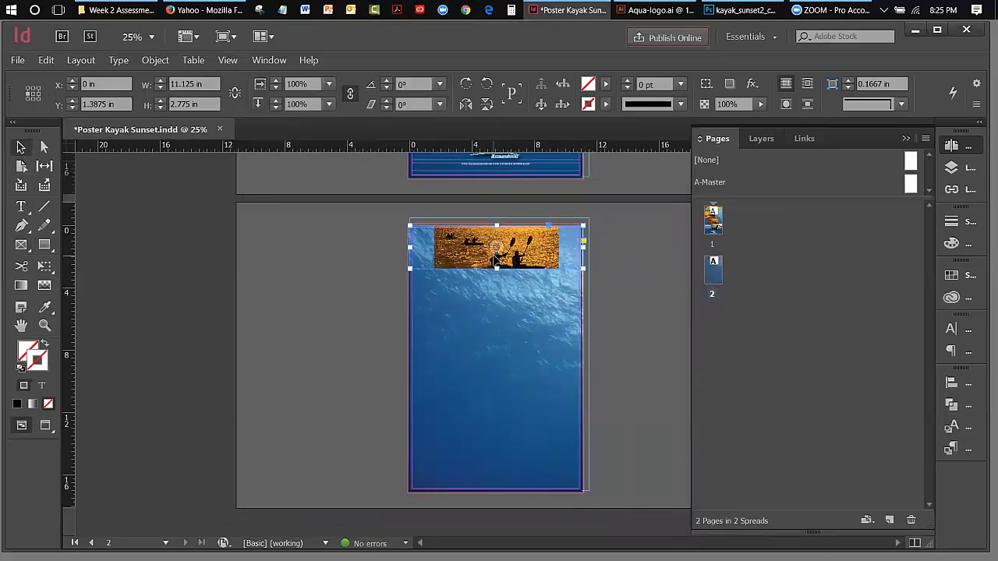
left_click(497, 248)
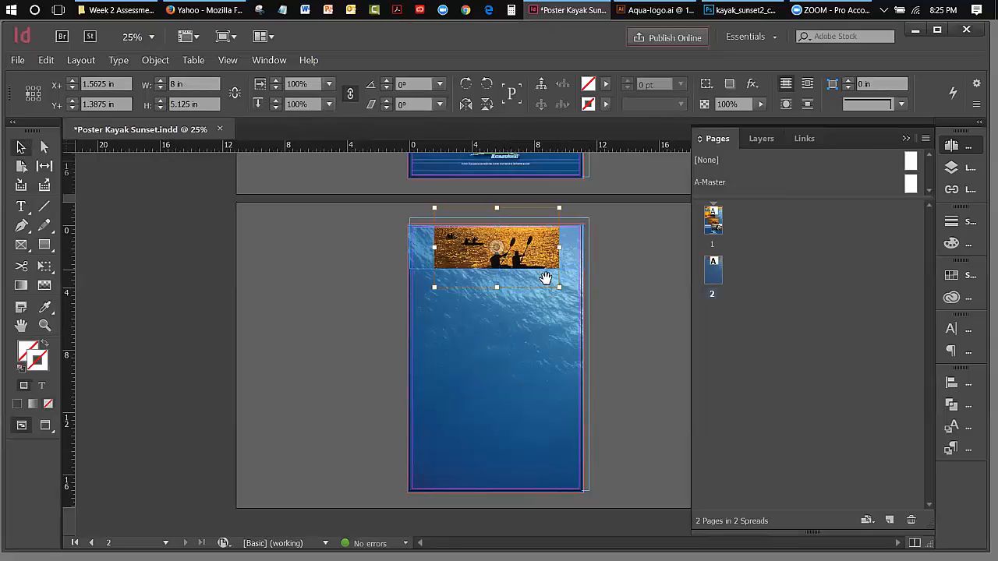
left_click_drag(559, 287, 586, 293)
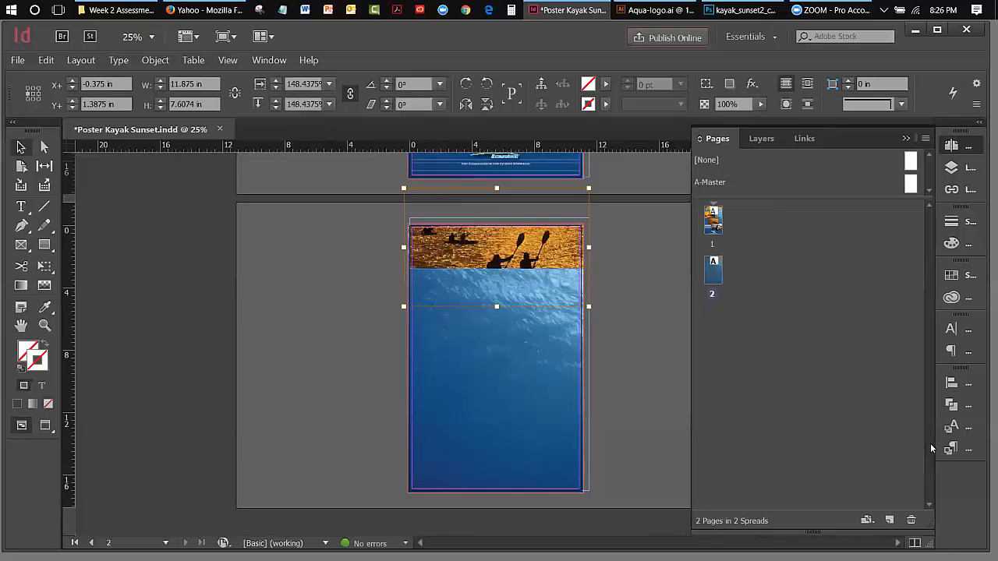
Nudge the kayak image down inside its frame to a vertical offset of about 3.67 in, bringing the sunset sky and horizon into the strip.
key("Down")
key("Down")
key("Down")
key("Down")
key("Down")
key("Down")
key("Down")
key("Down")
key("Down")
key("Down")
key("Down")
key("Down")
key("Down")
key("Down")
key("Down")
key("Down")
key("Down")
key("Down")
key("Down")
key("Down")
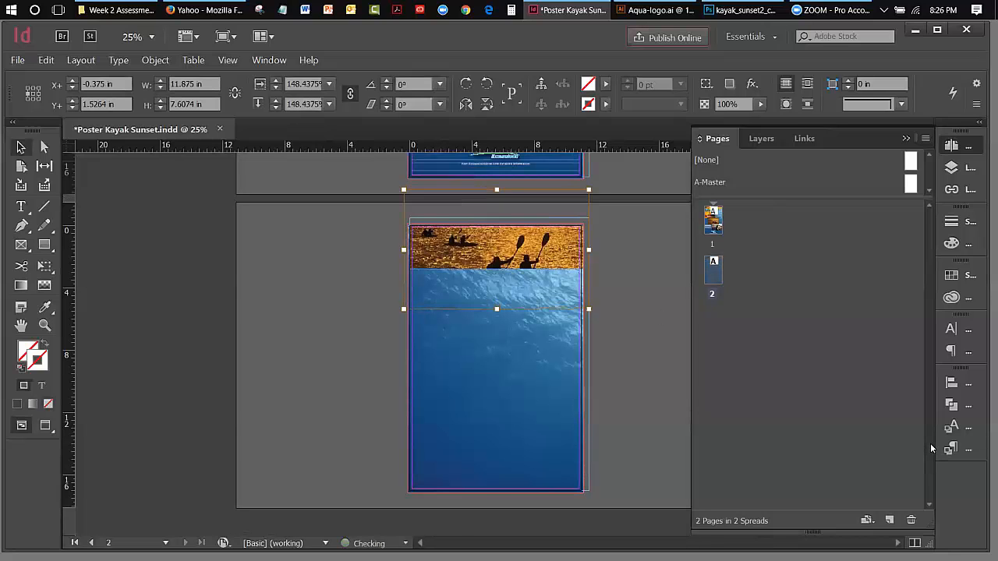
key("Down")
key("Down")
key("Down")
key("Down")
key("Down")
key("Down")
key("Down")
key("Down")
key("Down")
key("Down")
key("Down")
key("Down")
key("Down")
key("Down")
key("Down")
key("Down")
key("Down")
key("Down")
key("Down")
key("Down")
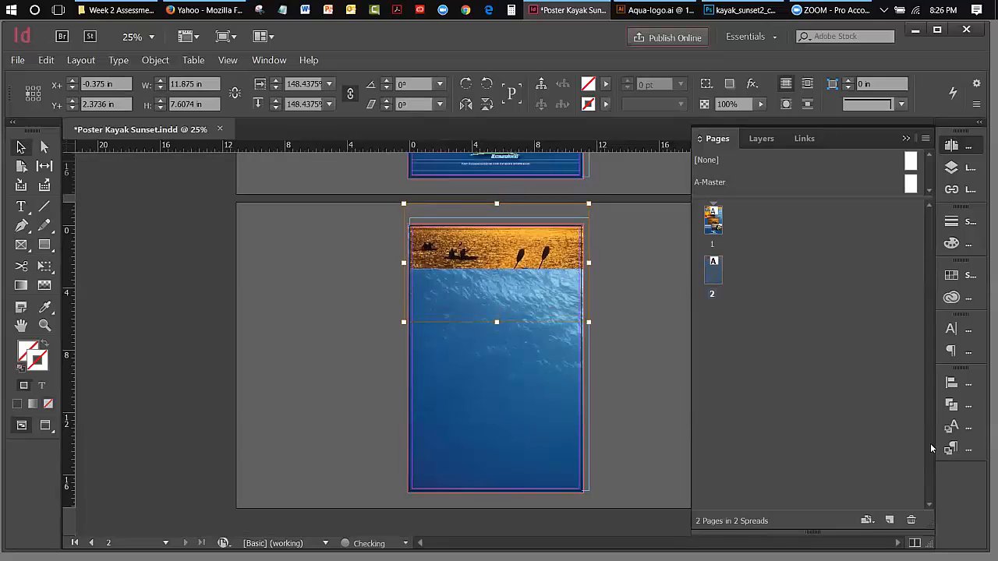
key("Down")
key("Down")
key("Down")
key("Down")
key("Down")
key("Down")
key("Down")
key("Down")
key("Down")
key("Down")
key("Down")
key("Down")
key("Down")
key("Down")
key("Down")
key("Down")
key("Down")
key("Down")
key("Down")
key("Down")
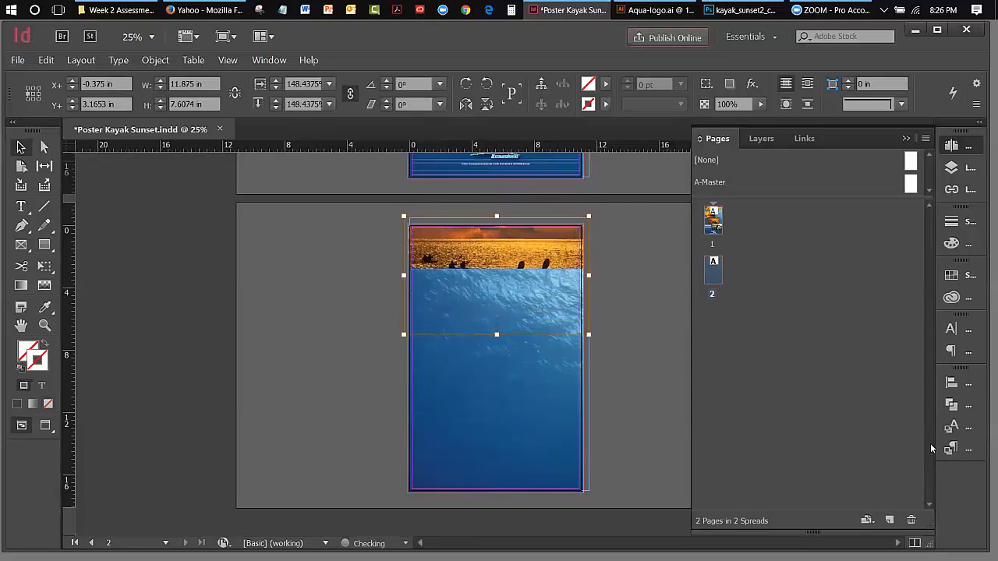
key("Down")
key("Down")
key("Down")
key("Down")
key("Down")
key("Down")
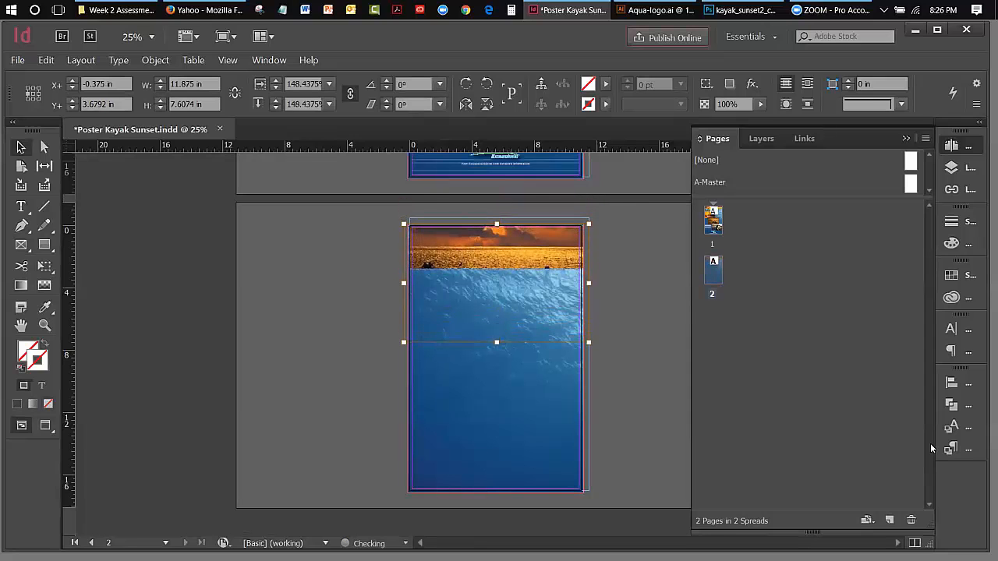
key("Up")
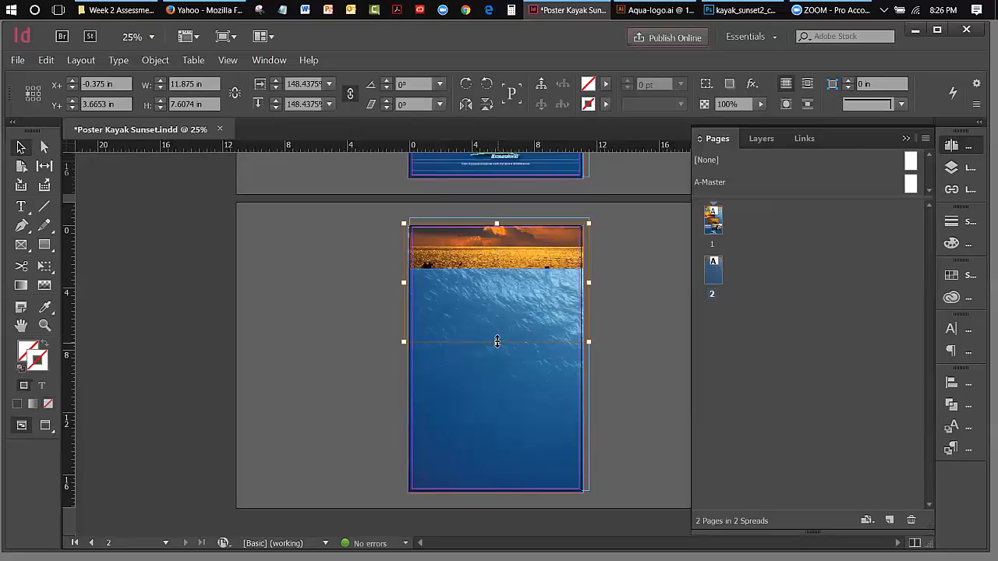
Shorten the kayak image frame from its lower edge to about 2.17 in high, cropping out the kayakers, and deselect it.
left_click(499, 270)
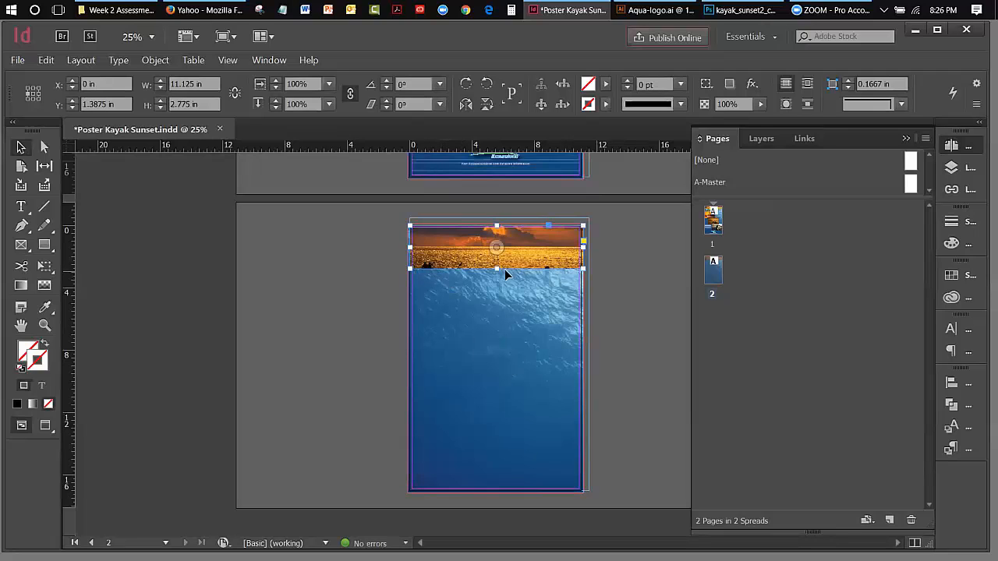
left_click_drag(496, 268, 497, 259)
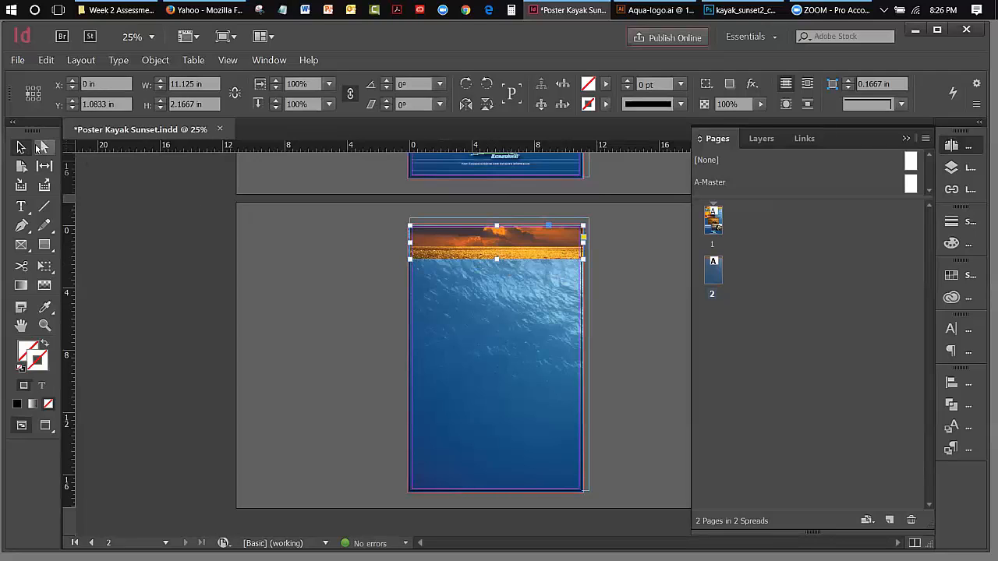
left_click(19, 146)
left_click(285, 231)
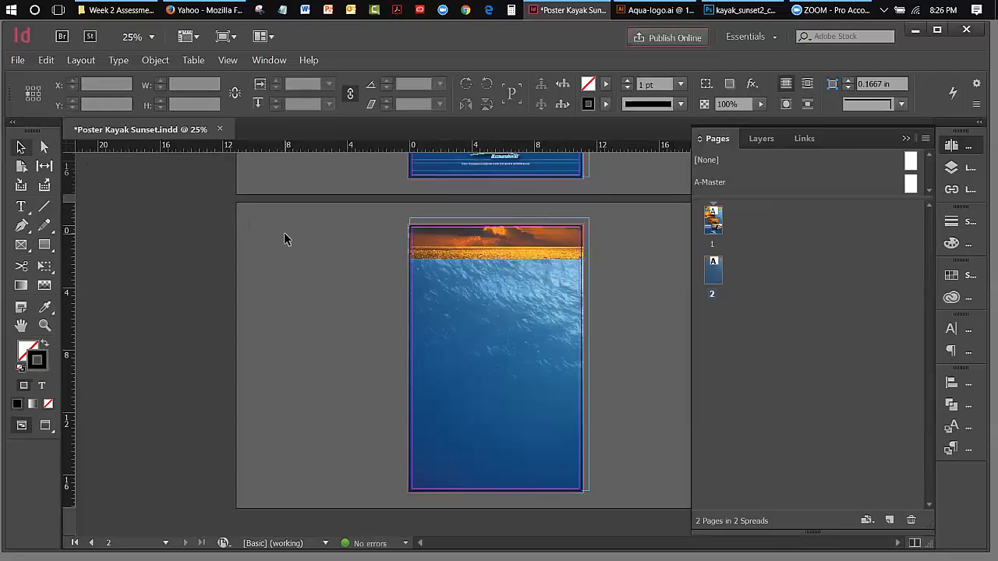
Switch the layout to Preview screen mode and narrow the program window to uncover the desktop folders.
left_click(227, 60)
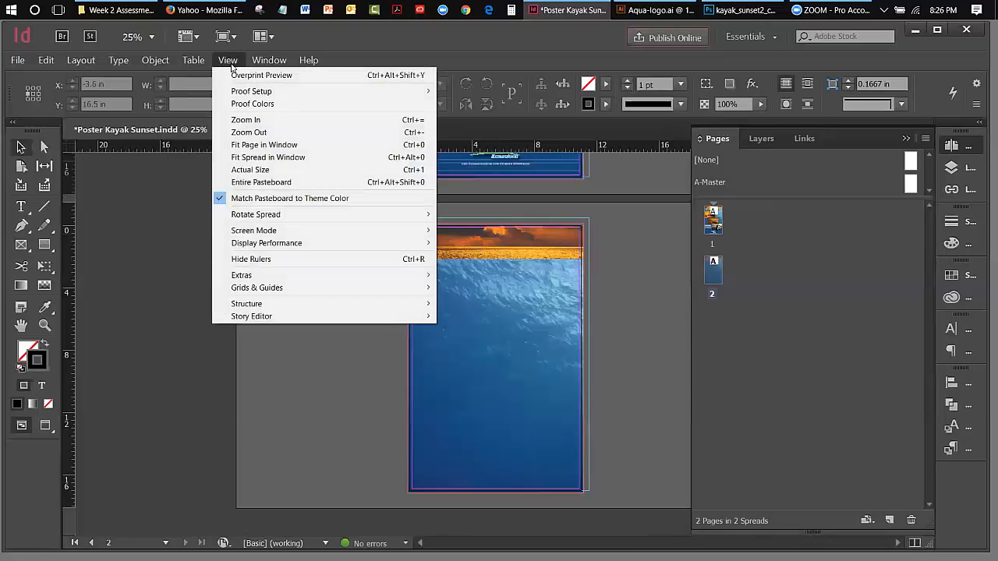
mouse_move(390, 243)
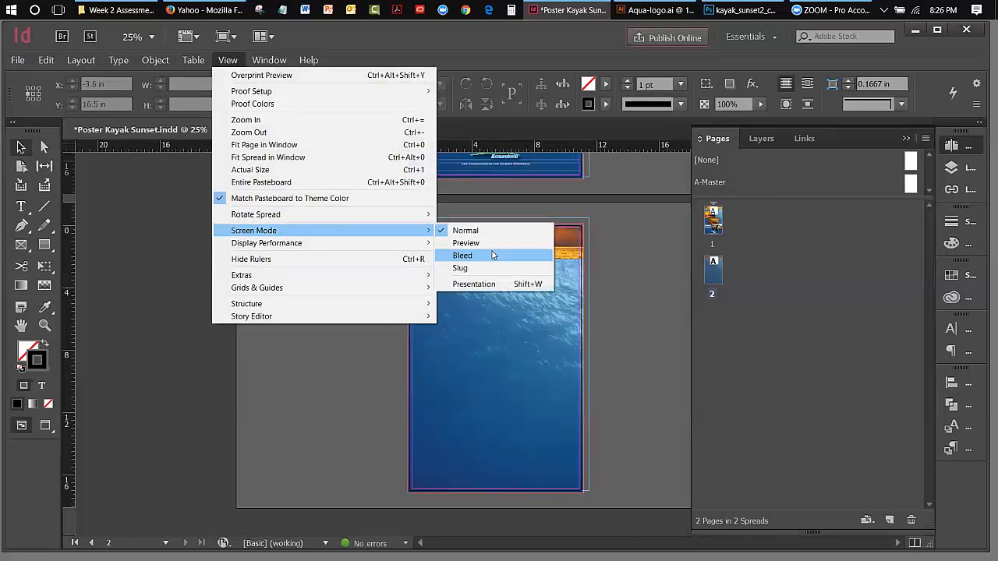
left_click(466, 243)
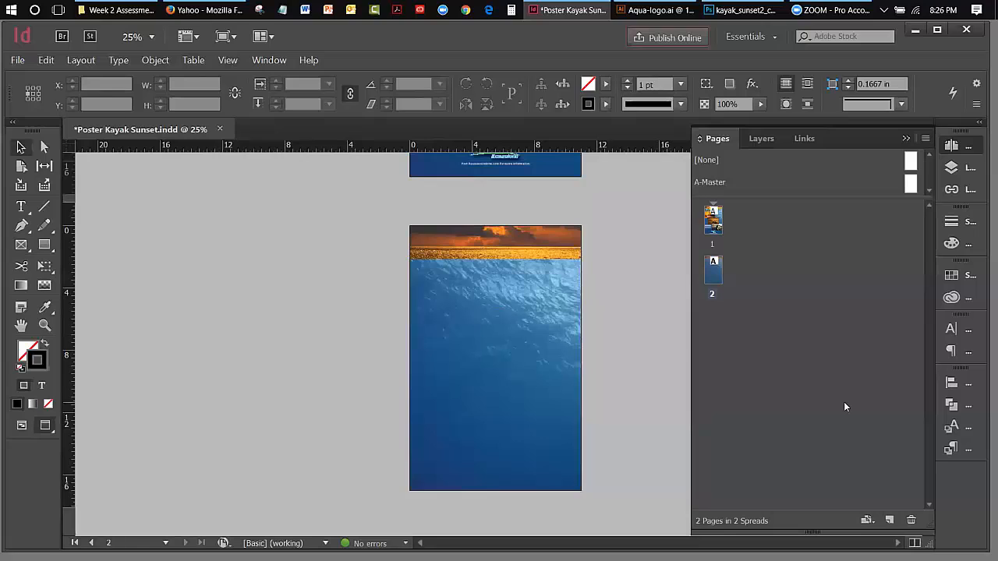
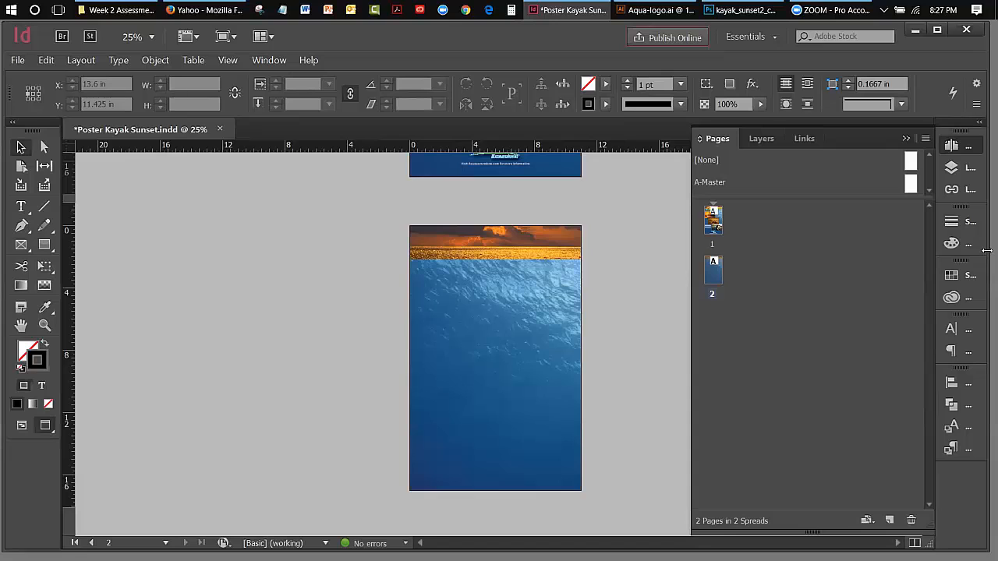
left_click_drag(987, 250, 907, 251)
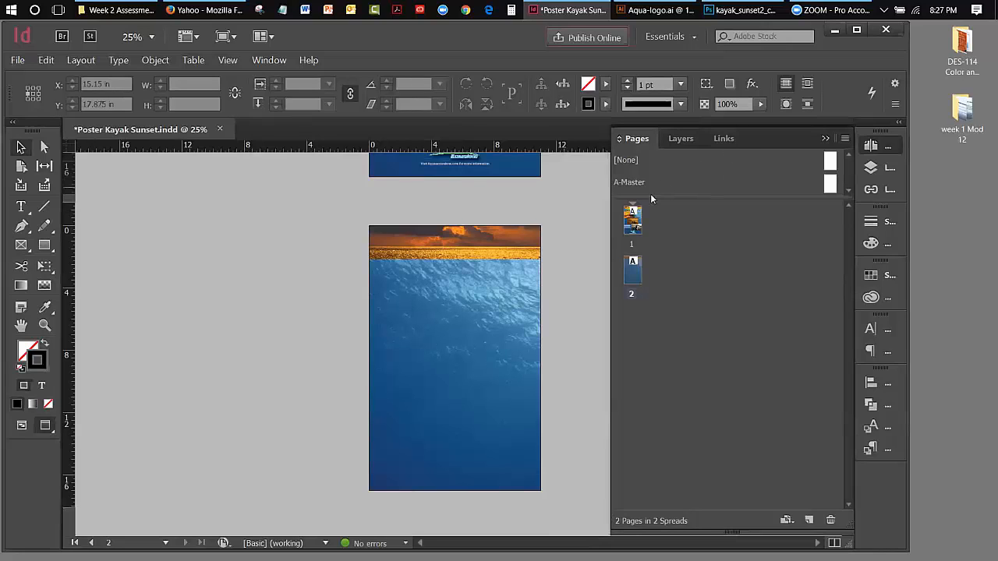
Examine the font, size and colour settings of the "Sunset Paddle" and "Adventure" title text on page 1.
double_click(633, 225)
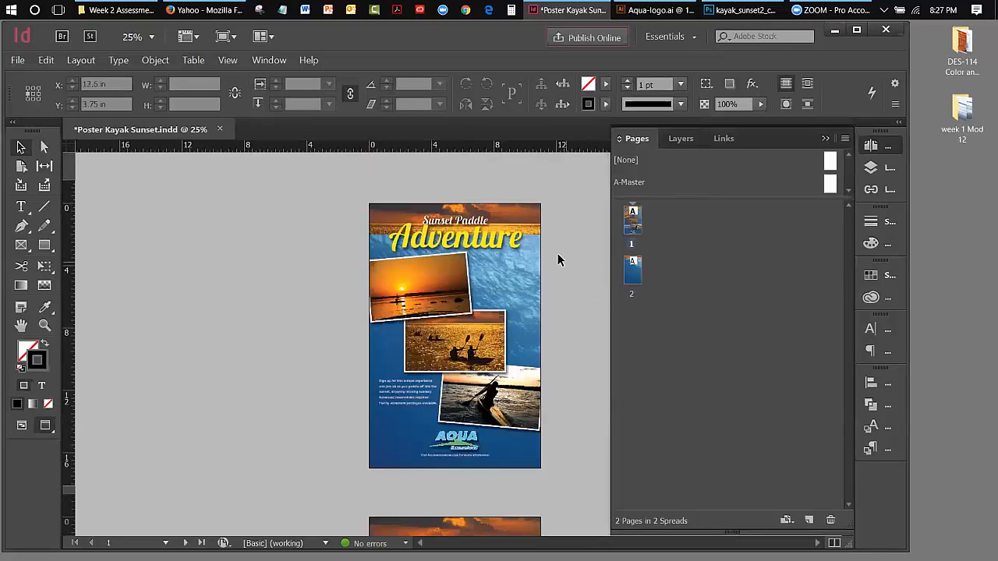
left_click(514, 246)
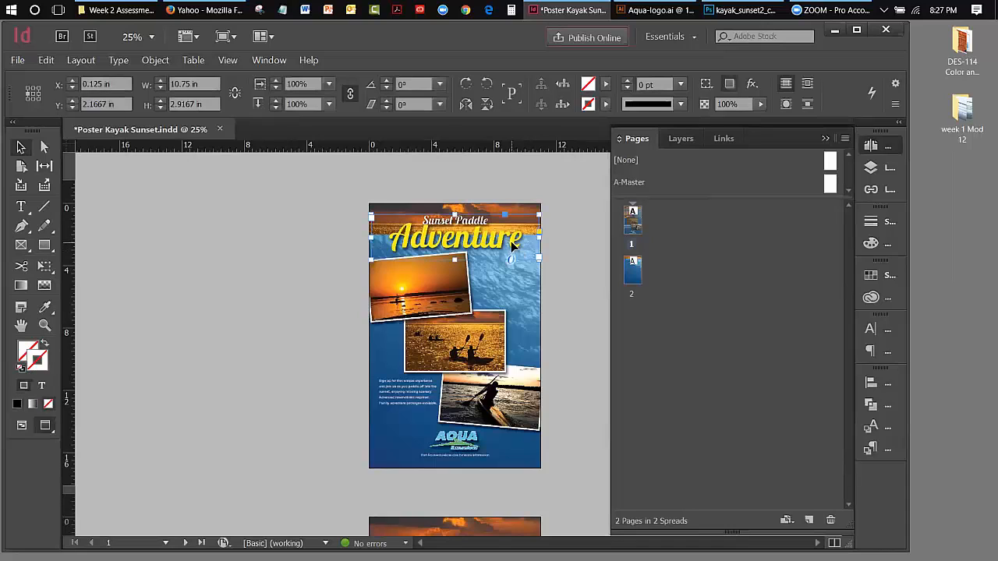
double_click(520, 237)
left_click_drag(520, 235, 389, 232)
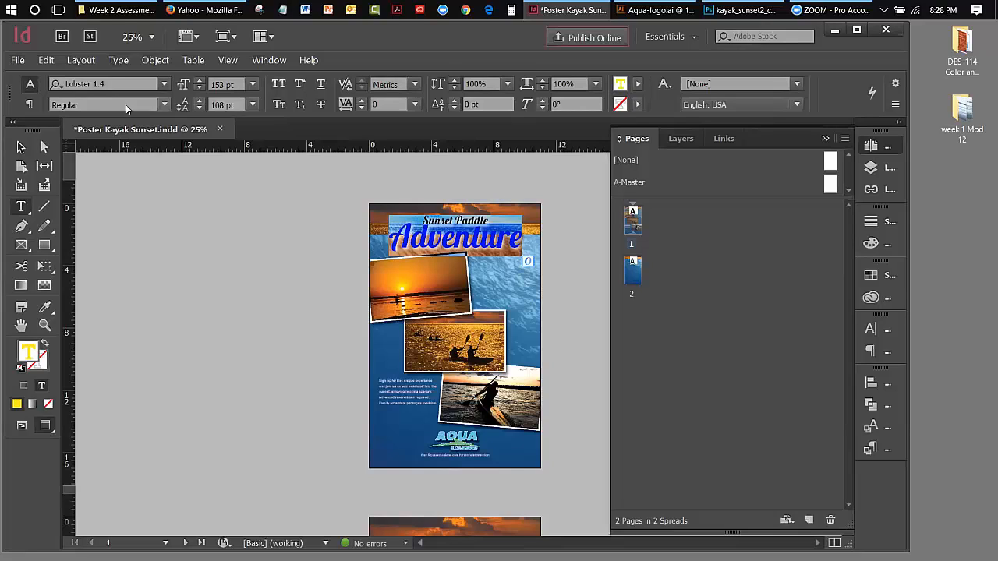
left_click(483, 223)
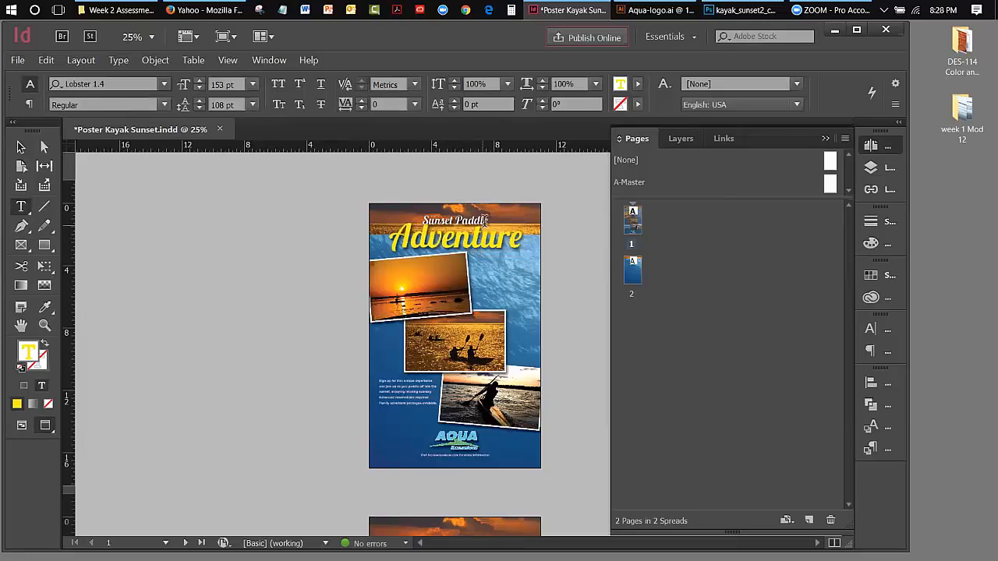
left_click_drag(489, 221, 465, 220)
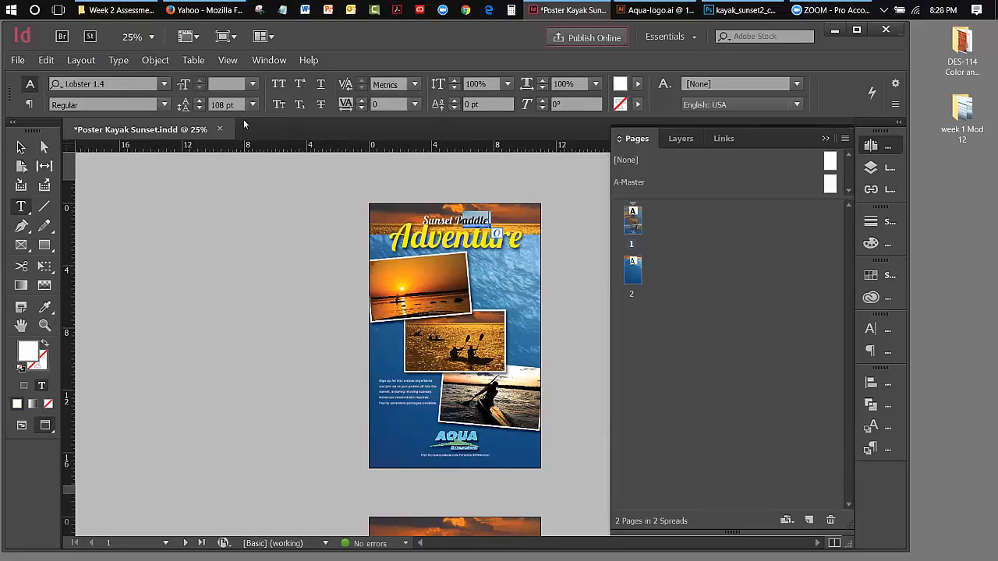
left_click(481, 241)
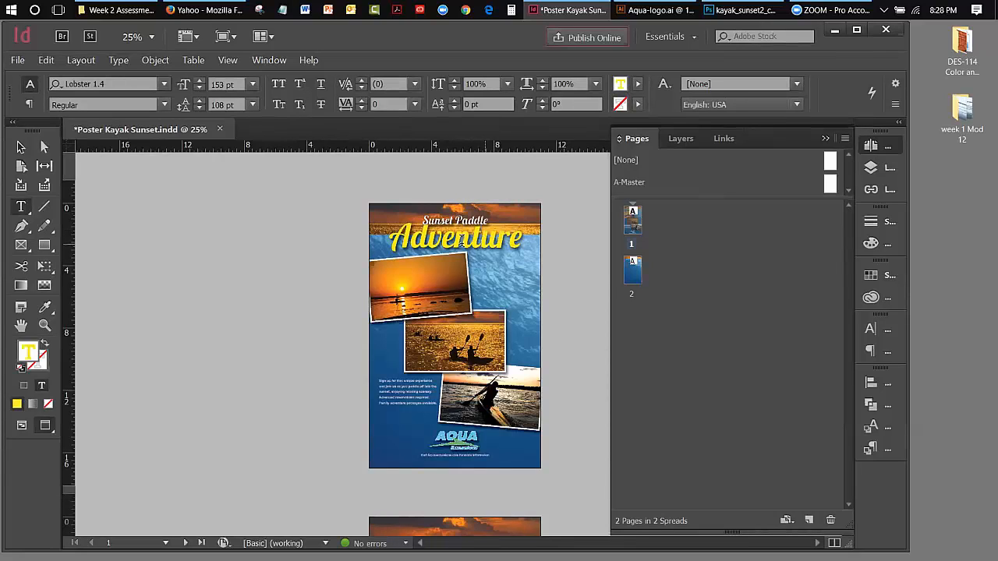
left_click_drag(484, 242, 442, 240)
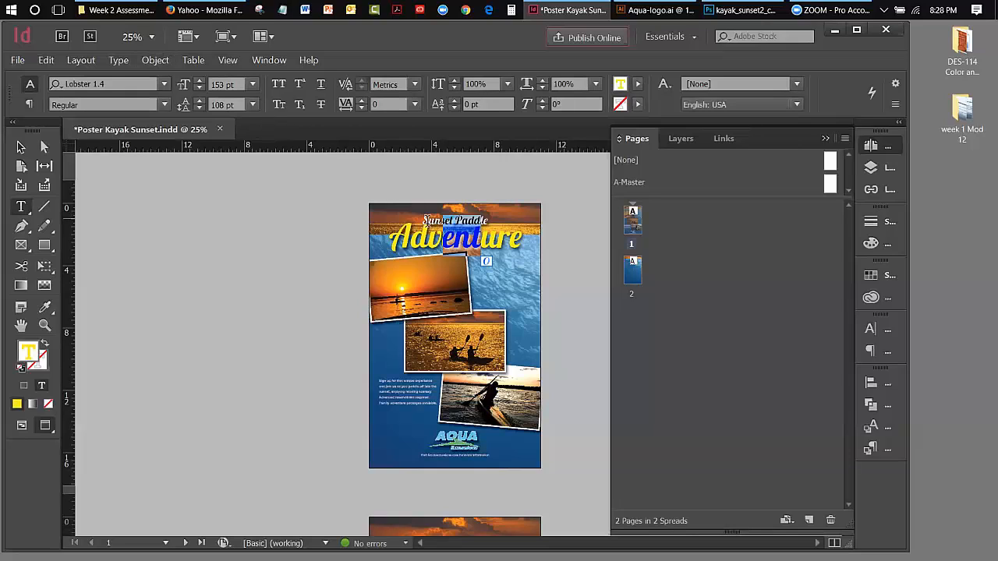
double_click(477, 219)
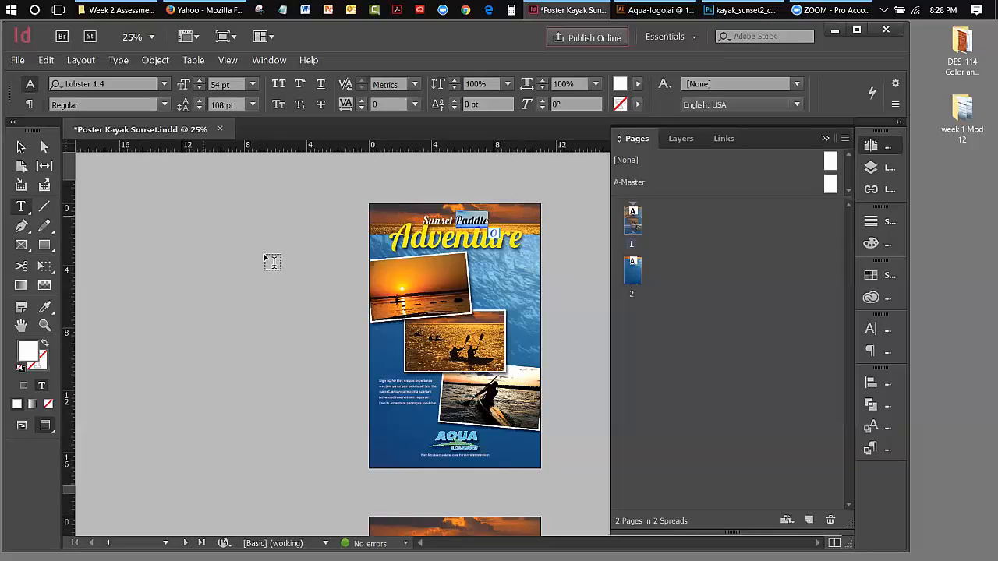
left_click(21, 146)
left_click(198, 196)
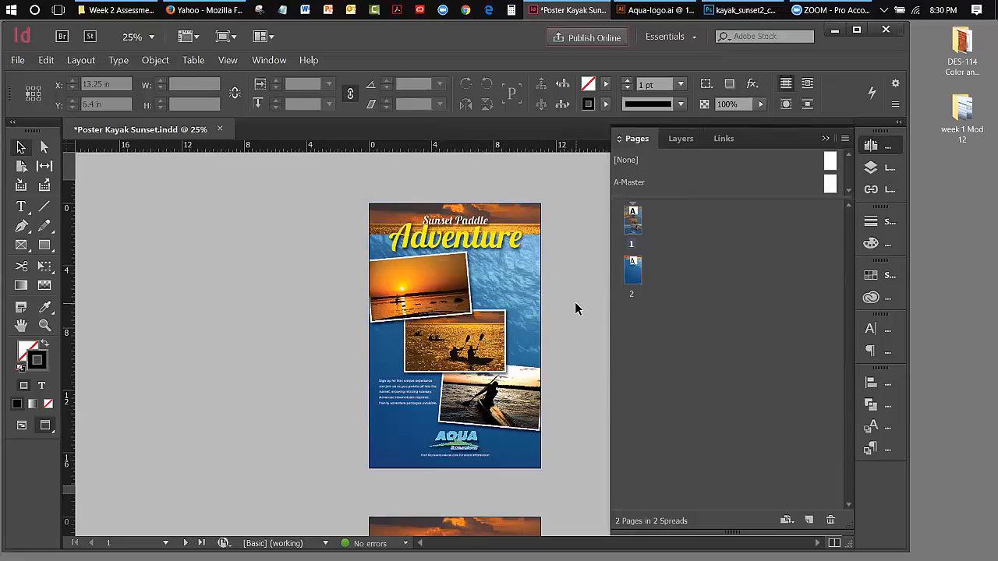
Go to page 2 of the poster and switch the screen mode to Normal with the Type tool active.
double_click(633, 272)
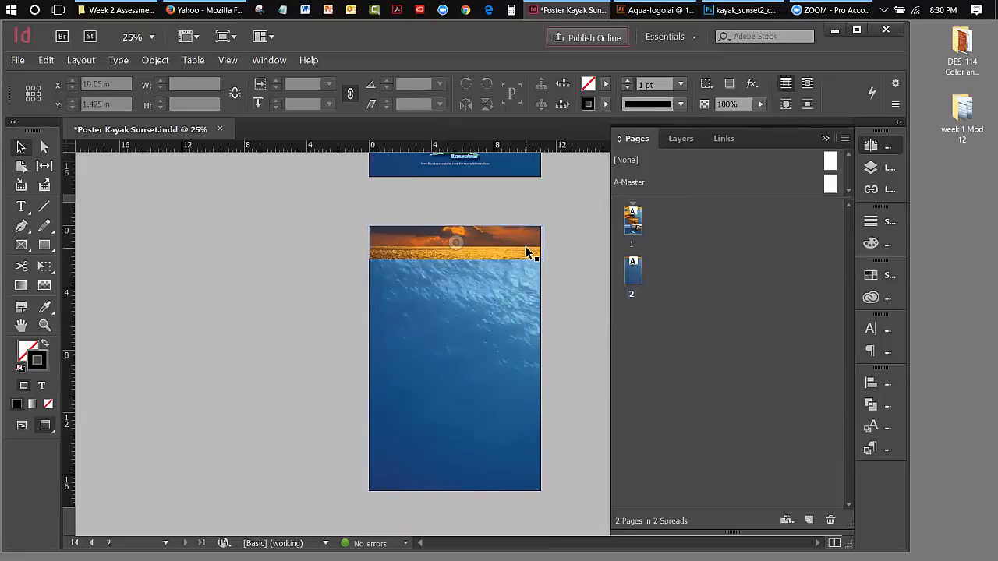
left_click(19, 212)
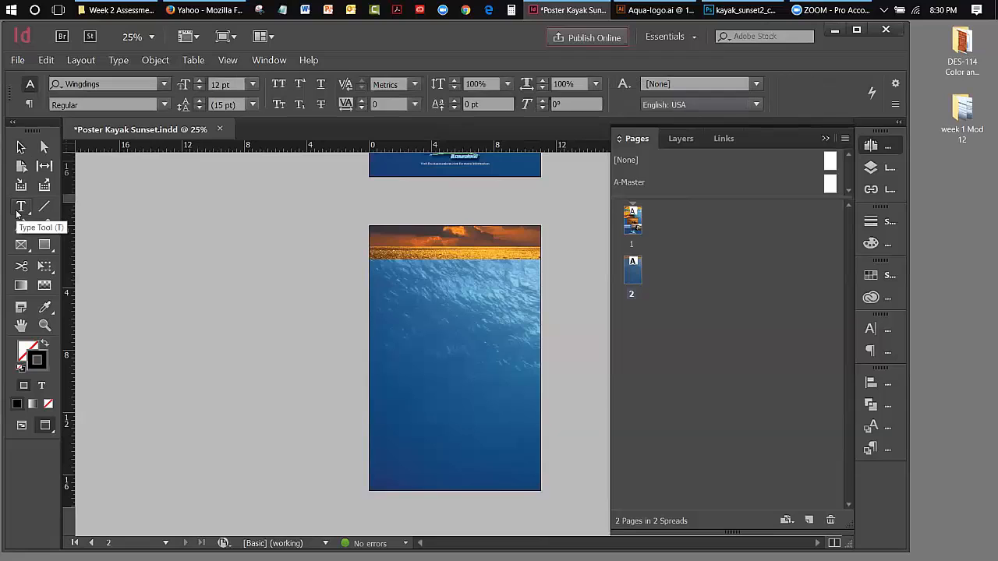
left_click(231, 61)
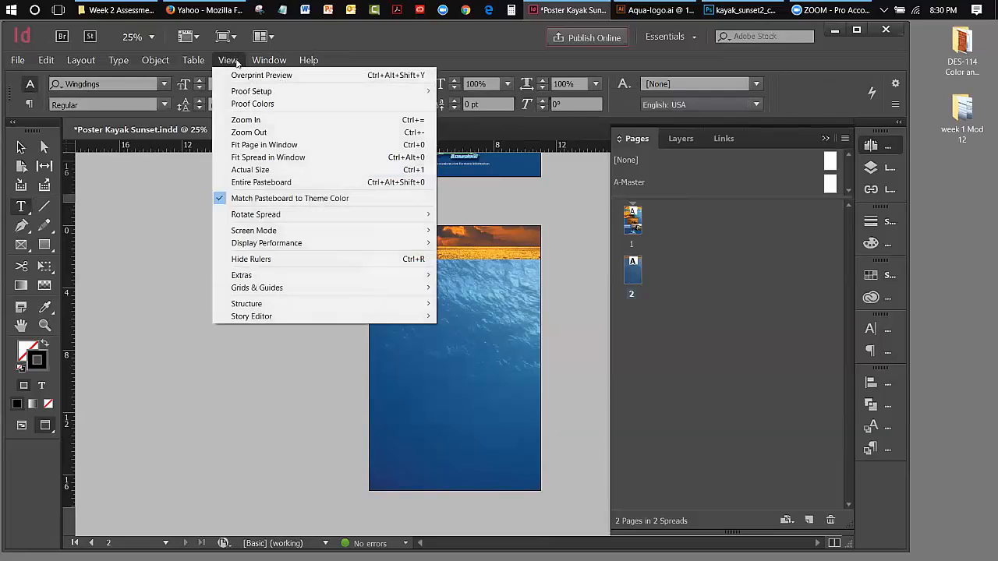
mouse_move(340, 230)
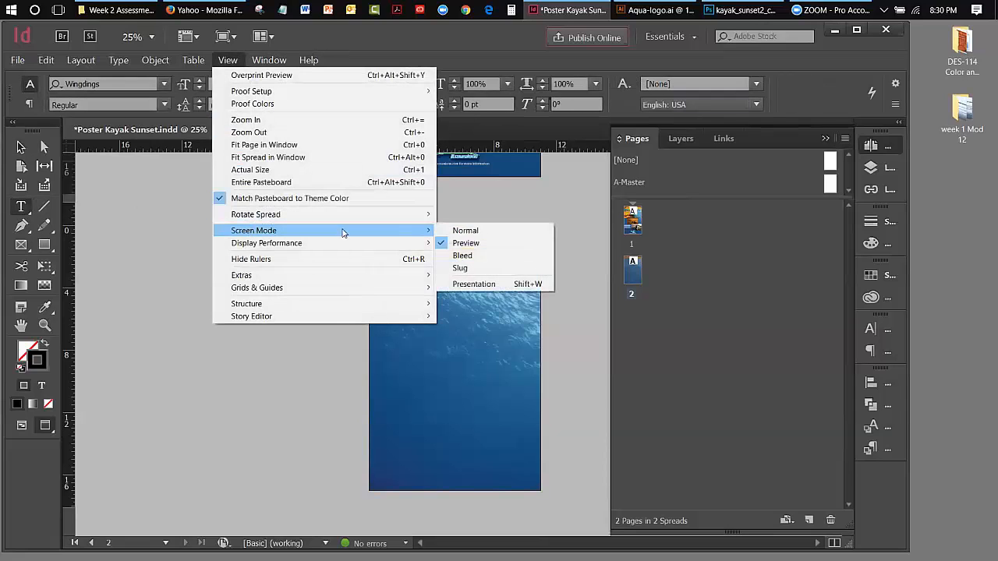
left_click(462, 232)
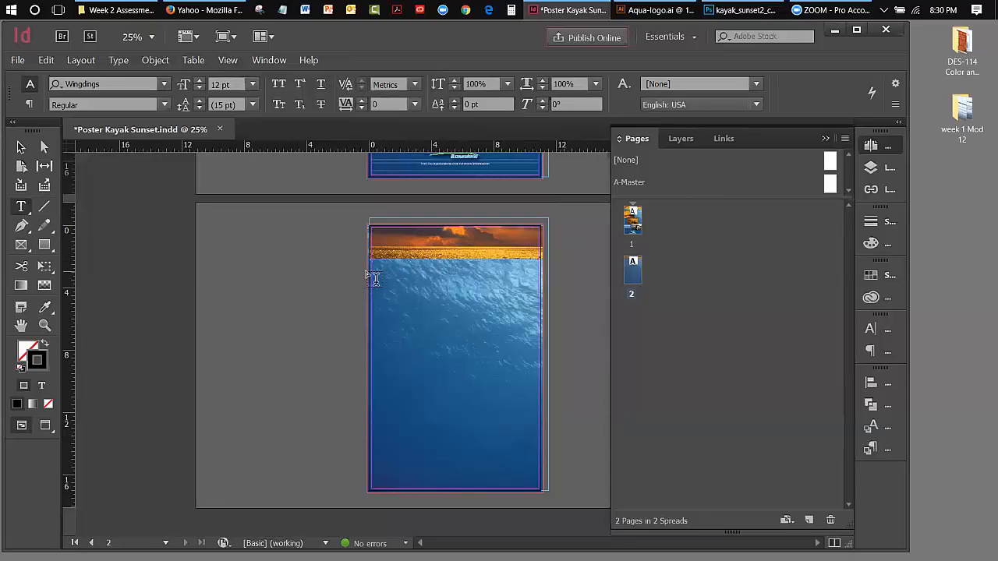
Draw a text frame about 10.9 in wide and 2.5 in high below page 2's horizon, with center-aligned text.
left_click_drag(370, 265, 545, 307)
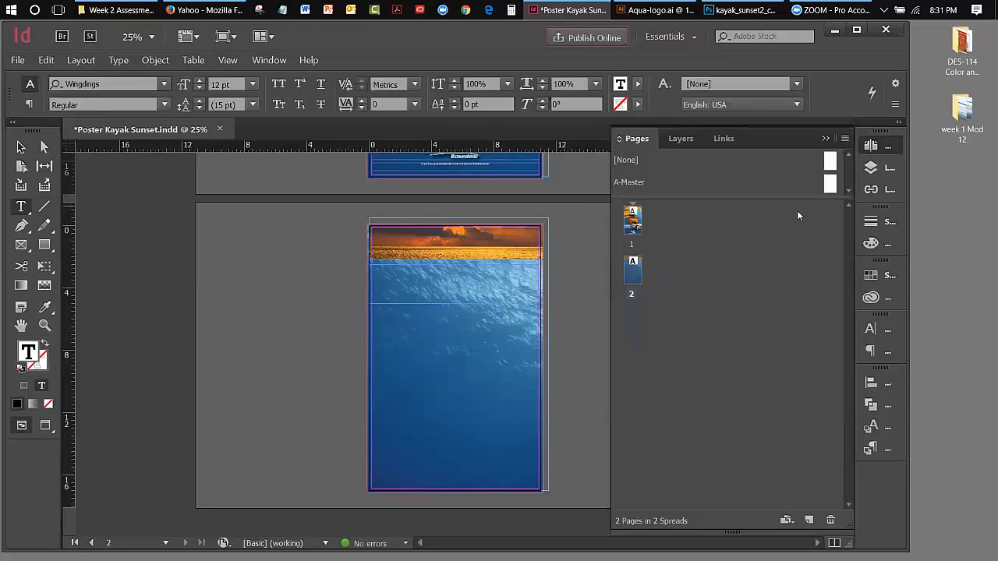
left_click(878, 353)
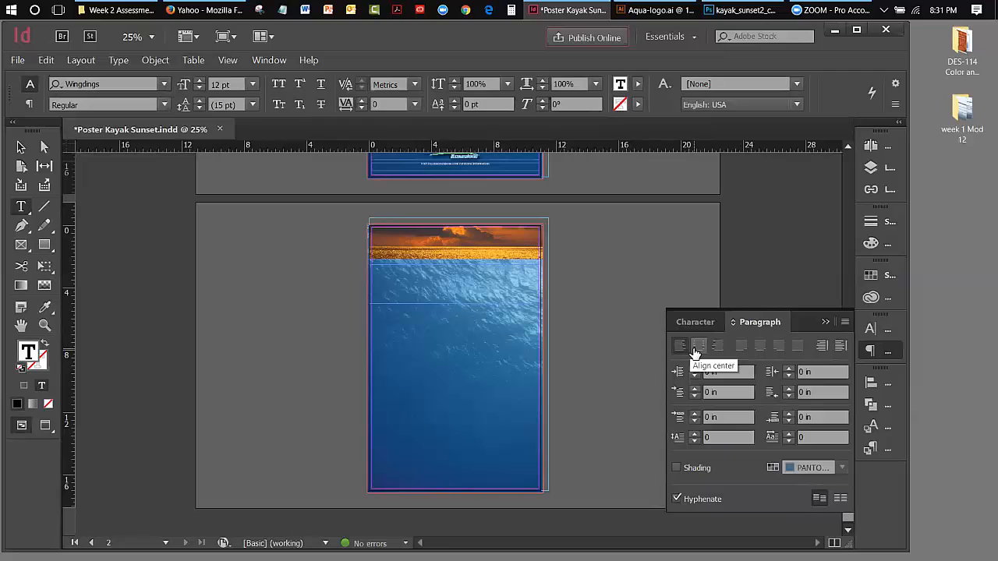
left_click(694, 350)
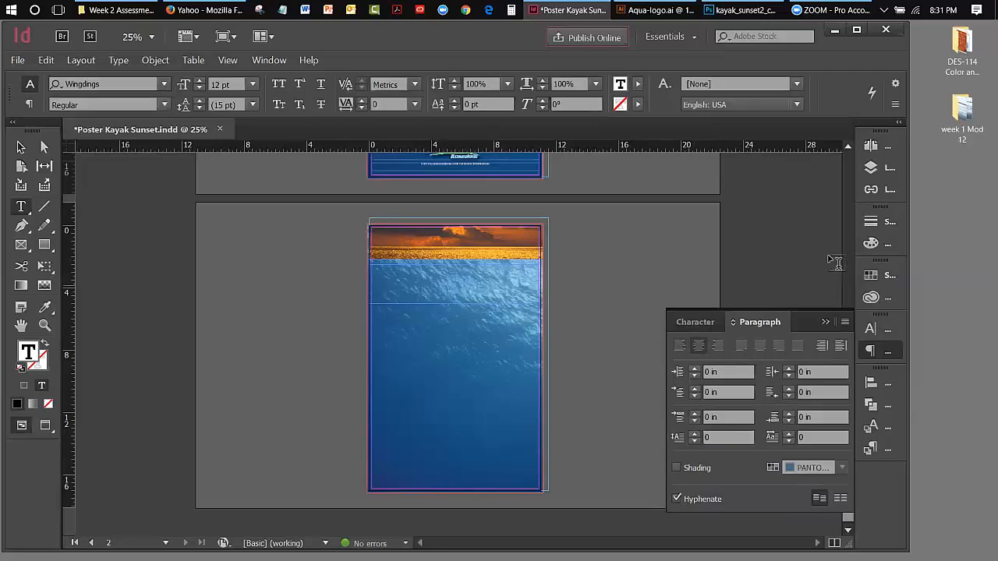
Check page 1's headline and enter "Sunset Paddle" and "Adventure" on two lines in page 2's text frame.
left_click(870, 155)
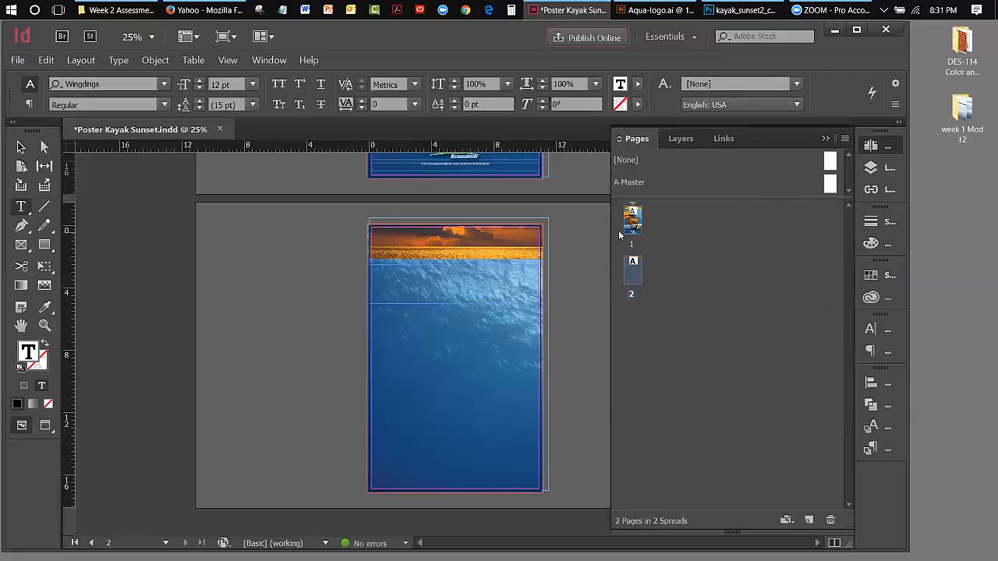
double_click(633, 218)
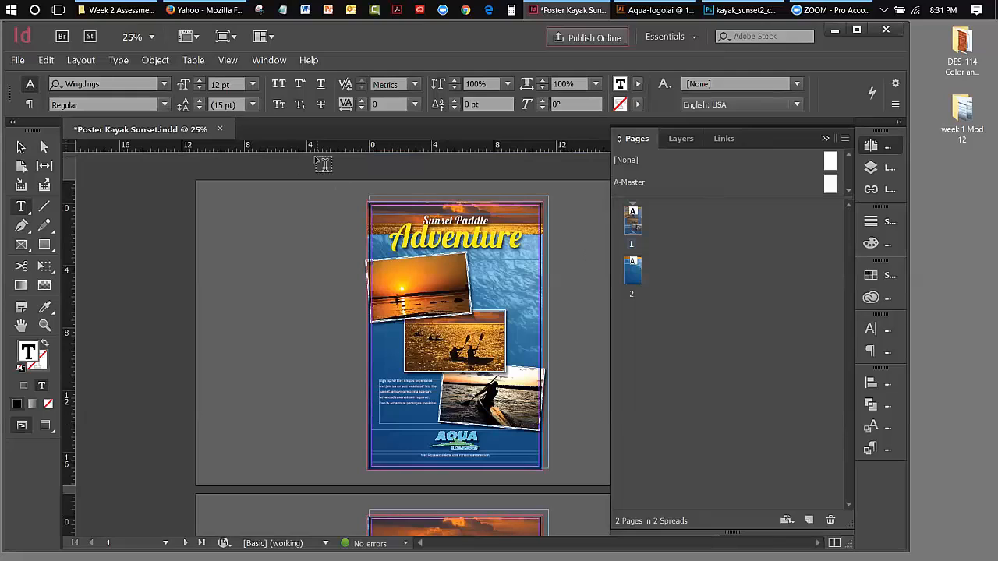
double_click(637, 272)
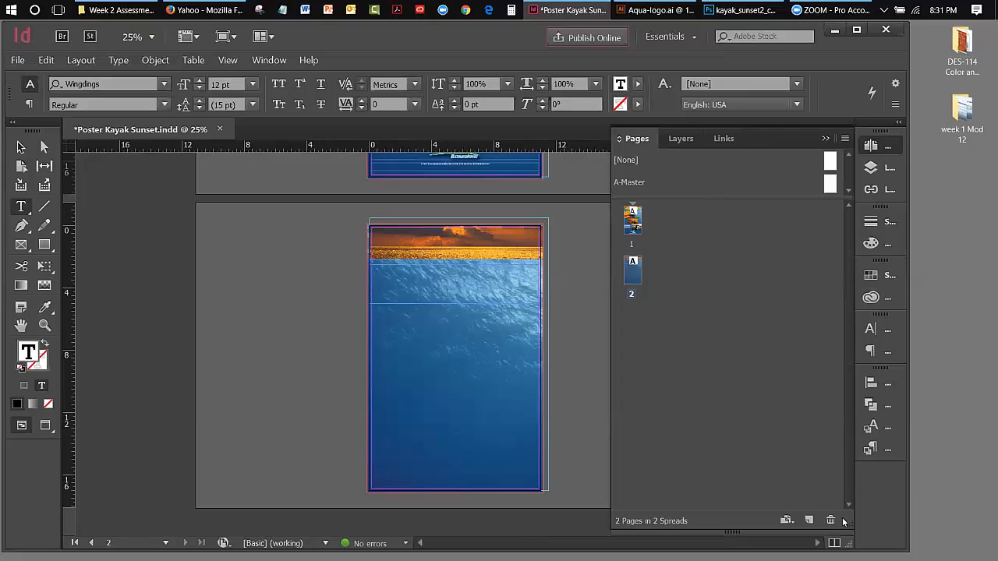
left_click(825, 138)
left_click_drag(845, 326, 868, 199)
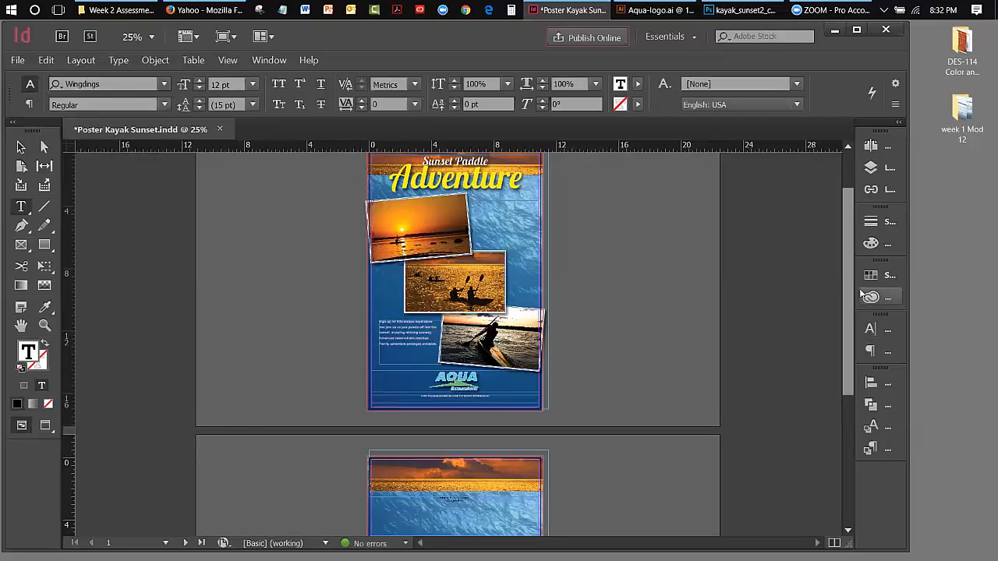
left_click_drag(845, 288, 845, 337)
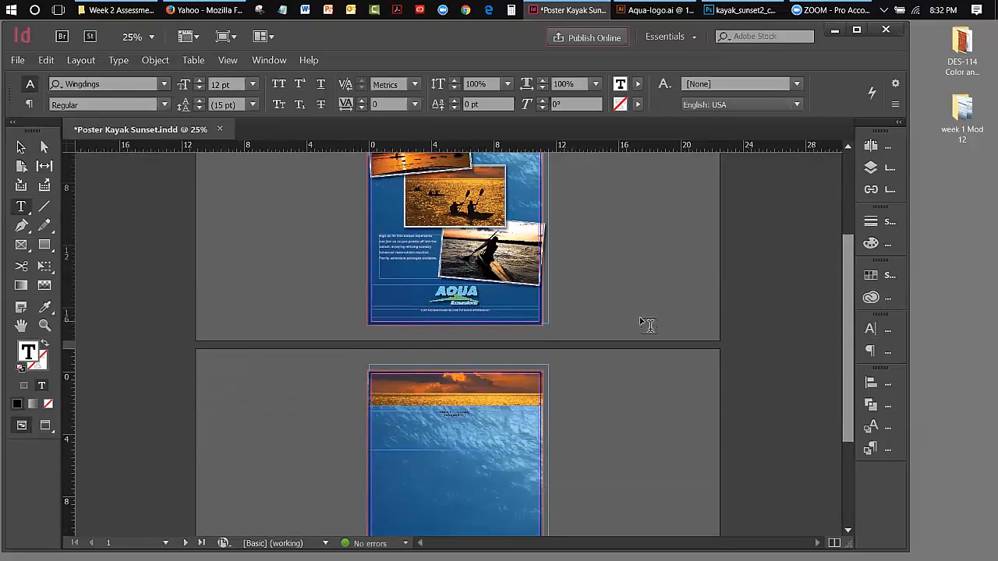
Set both headline lines on page 2 to 48 pt in the Lobster 1.4 font.
left_click_drag(471, 417, 432, 411)
left_click(253, 84)
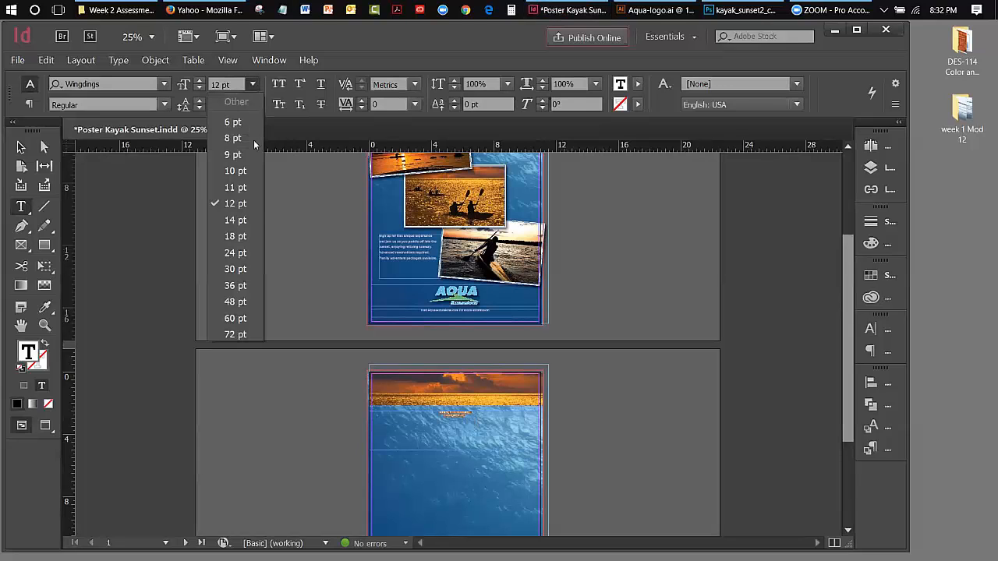
left_click(234, 303)
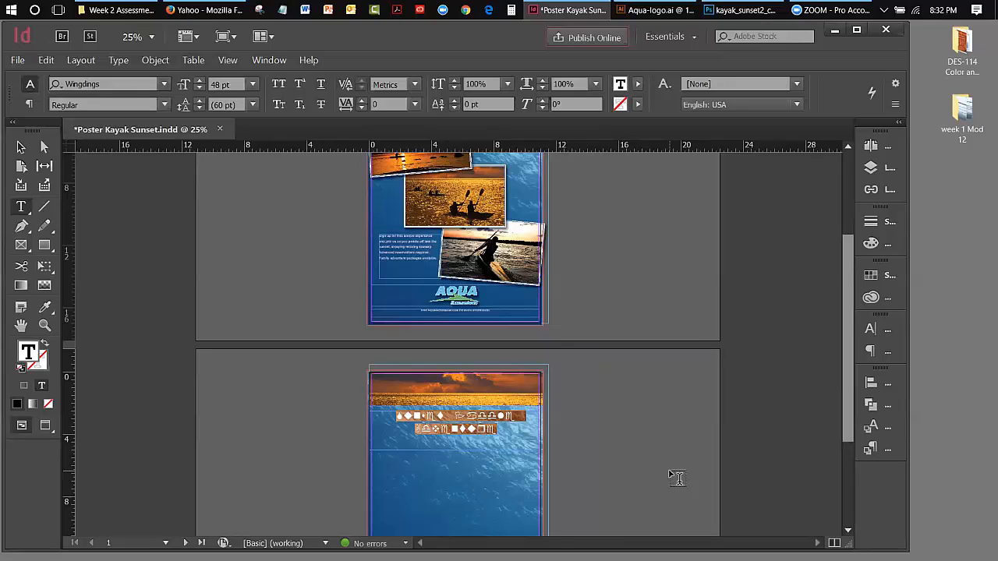
left_click(75, 85)
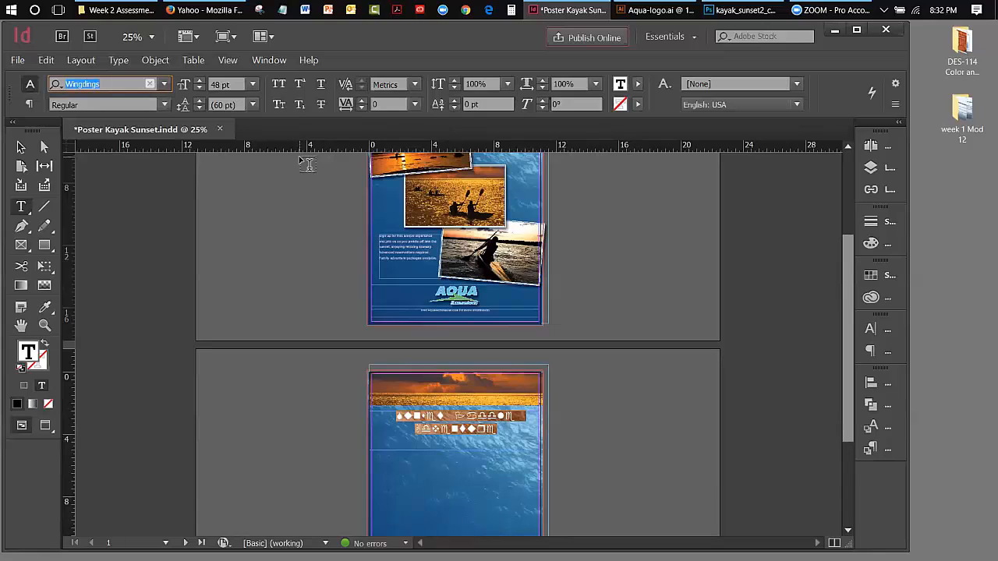
type("Lob")
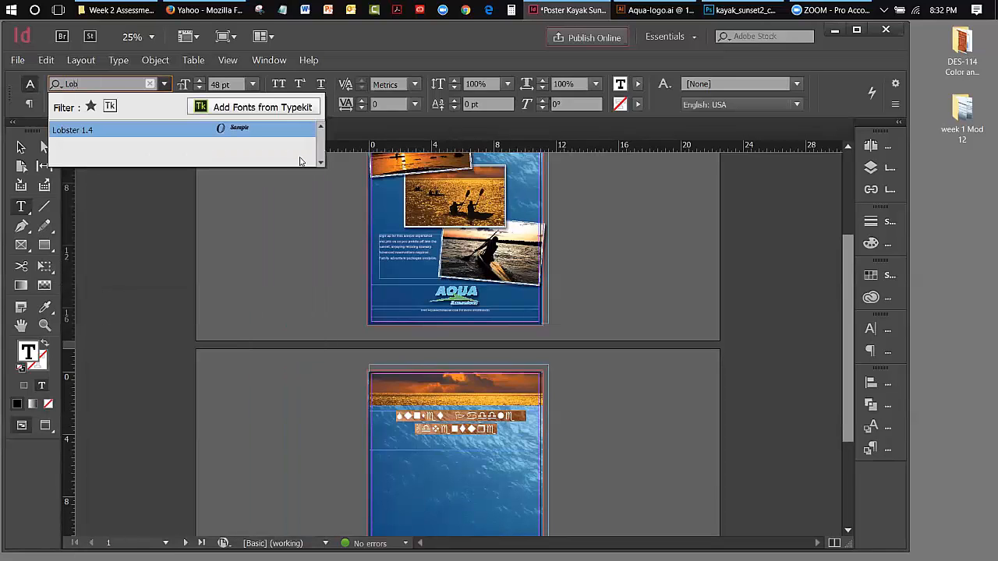
left_click(88, 133)
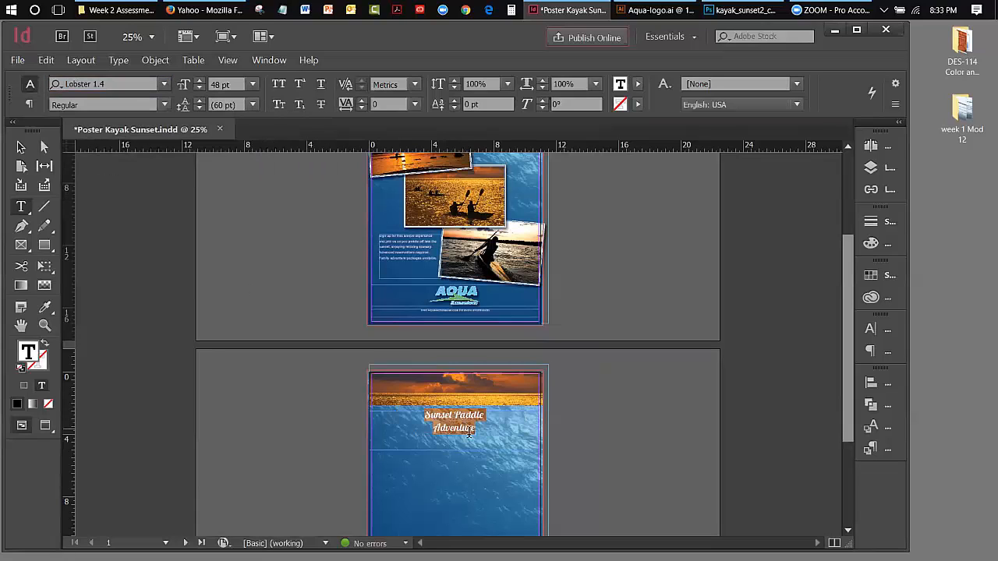
Change the fill color of both headline lines on page 2 to [Paper].
left_click_drag(478, 433, 425, 415)
left_click(638, 88)
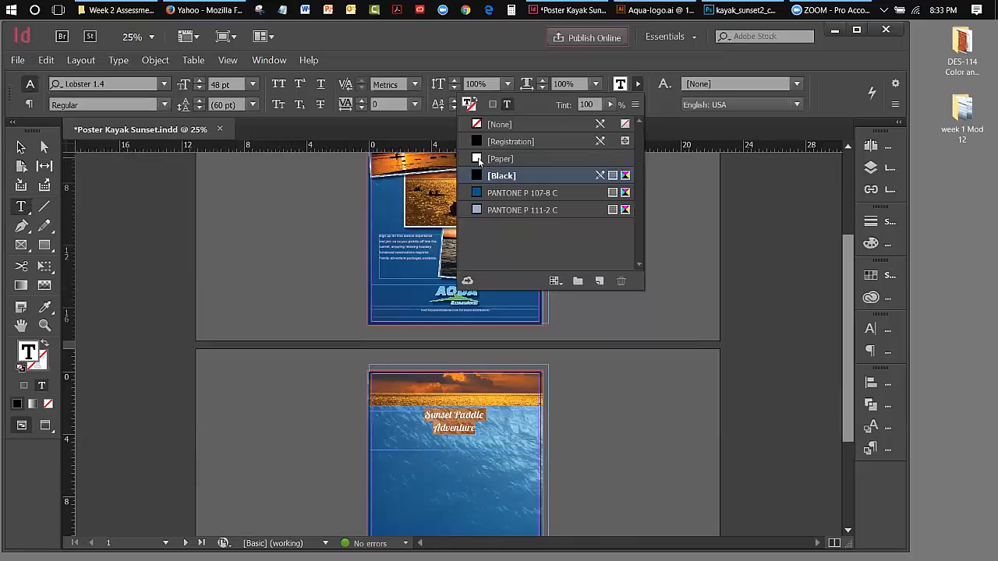
left_click(479, 160)
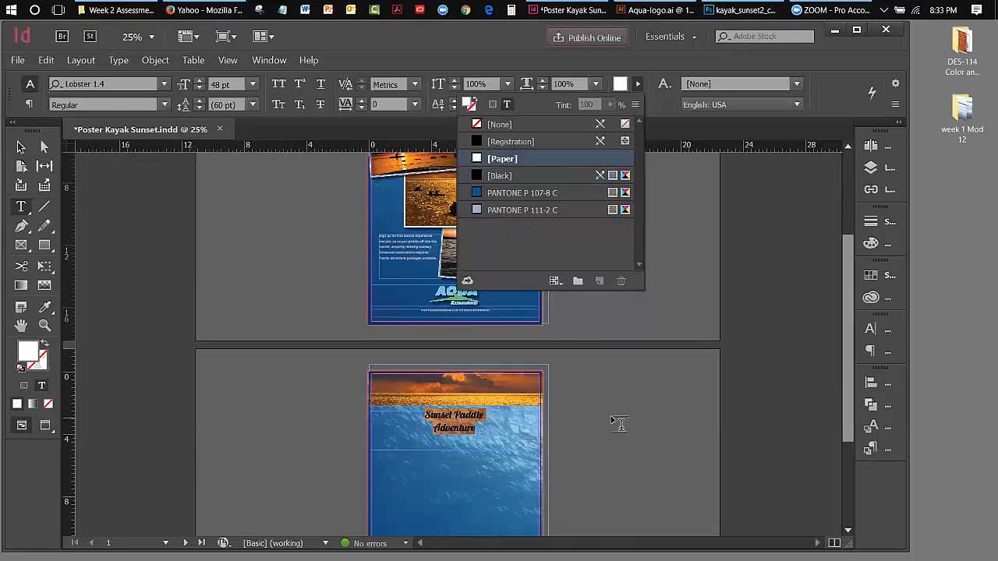
left_click(646, 405)
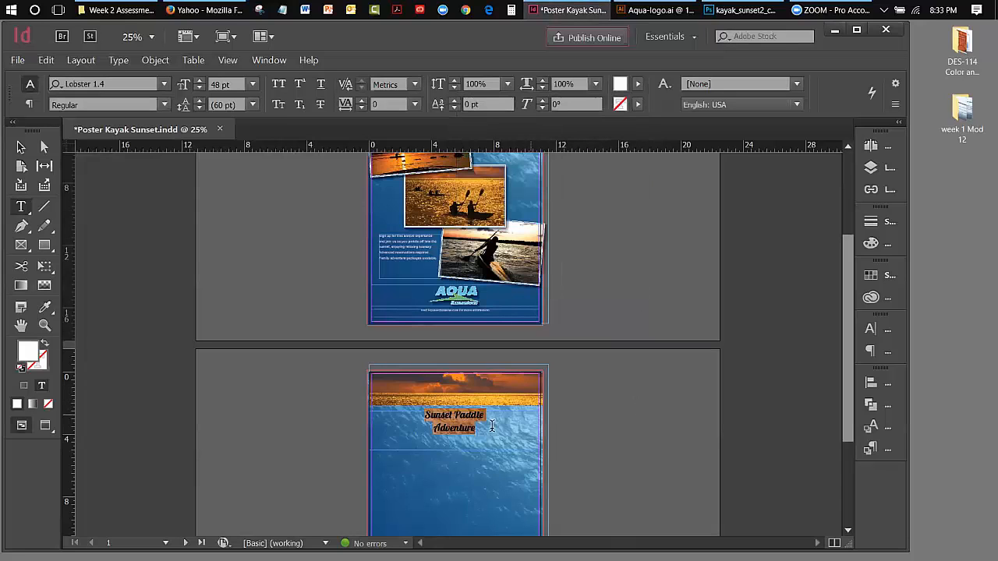
Set the font size of the word "Adventure" on page 2 to 72 pt.
left_click(485, 429)
double_click(433, 430)
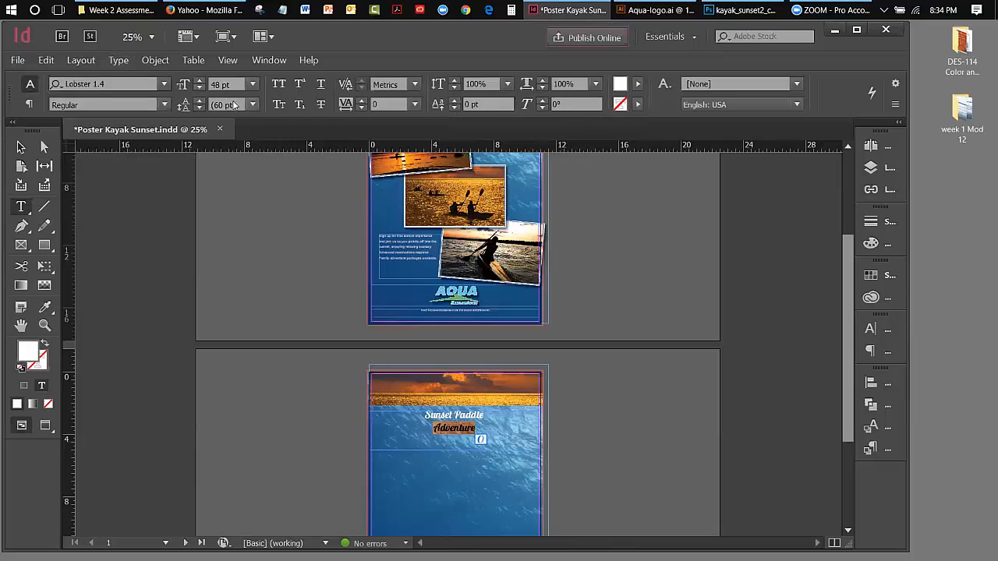
left_click(253, 84)
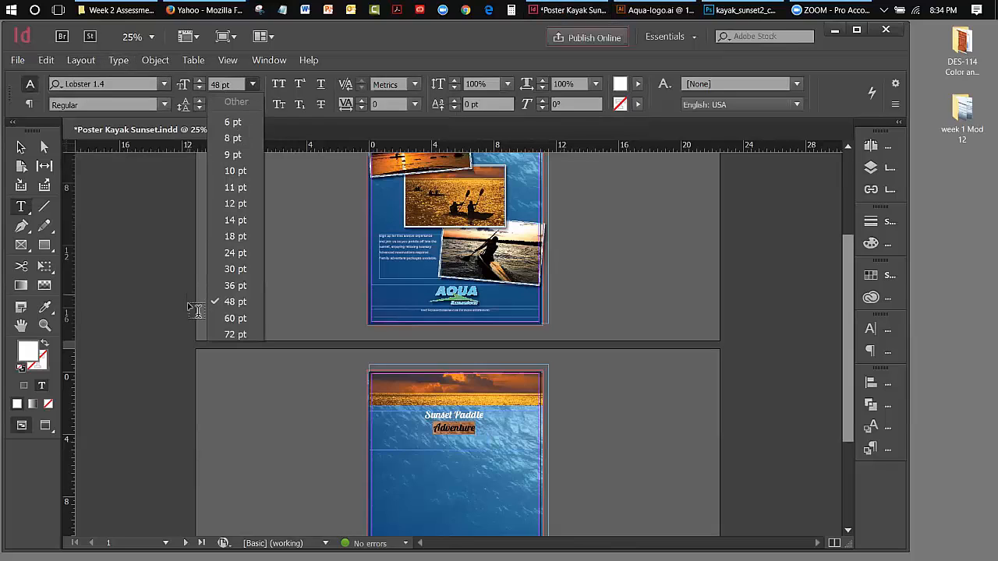
left_click(232, 335)
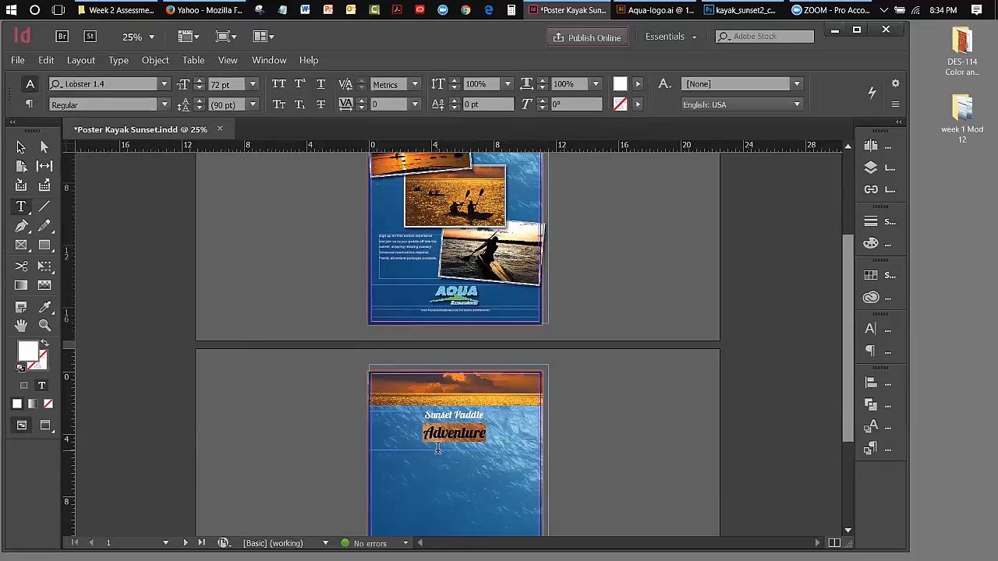
Increase the font size of the "Sunset Paddle" line on page 2 to 54 pt.
left_click_drag(488, 414, 423, 416)
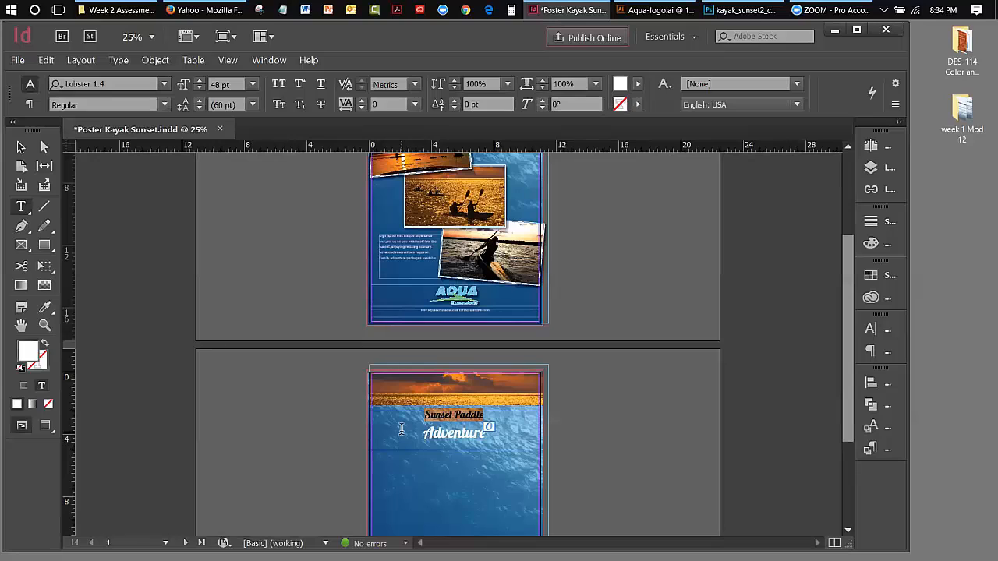
left_click(200, 81)
left_click(201, 81)
left_click(201, 81)
left_click(201, 81)
left_click(200, 81)
left_click(201, 81)
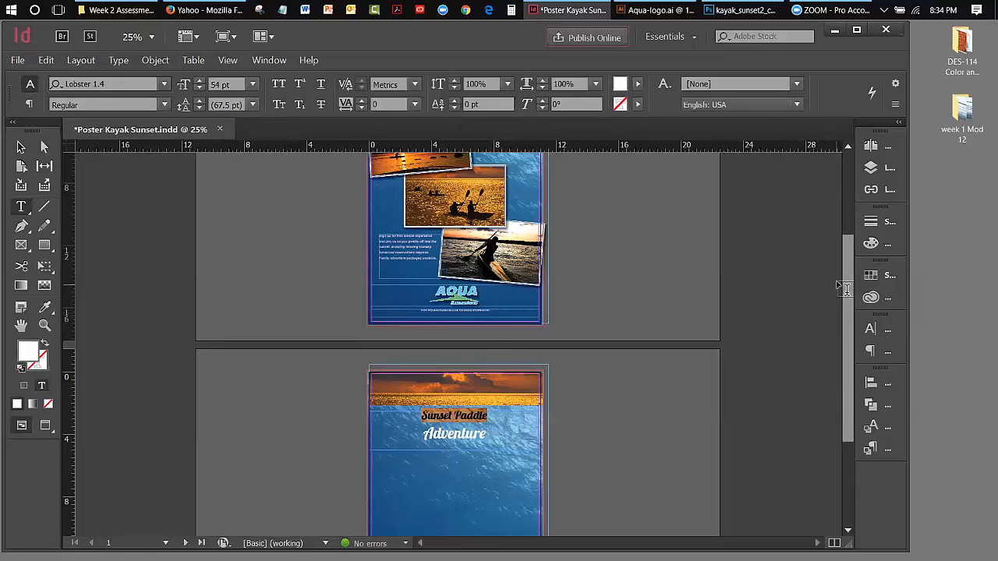
Enlarge "Adventure" on page 2 to 153 pt and extend its text frame downward to about 6.17 in high.
mouse_move(848, 273)
left_mouse_down()
mouse_move(849, 223)
mouse_move(843, 259)
left_mouse_up()
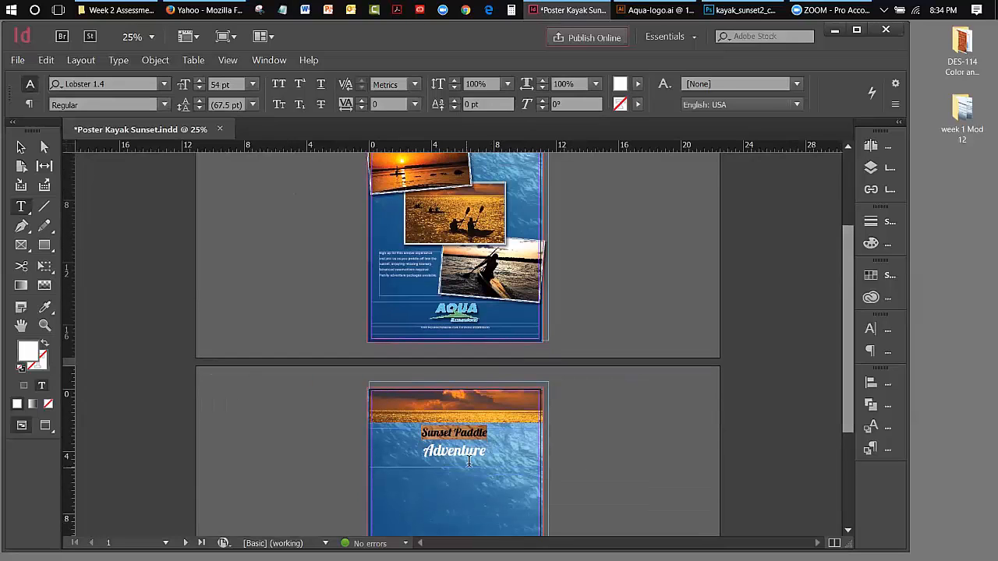
left_click_drag(497, 449, 421, 451)
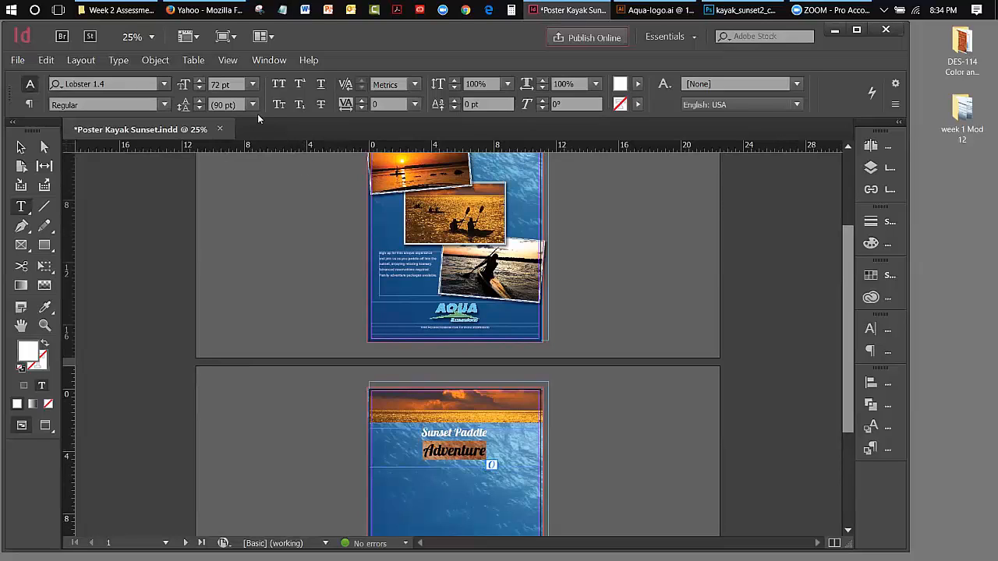
left_click(201, 81)
left_click_drag(199, 81, 200, 83)
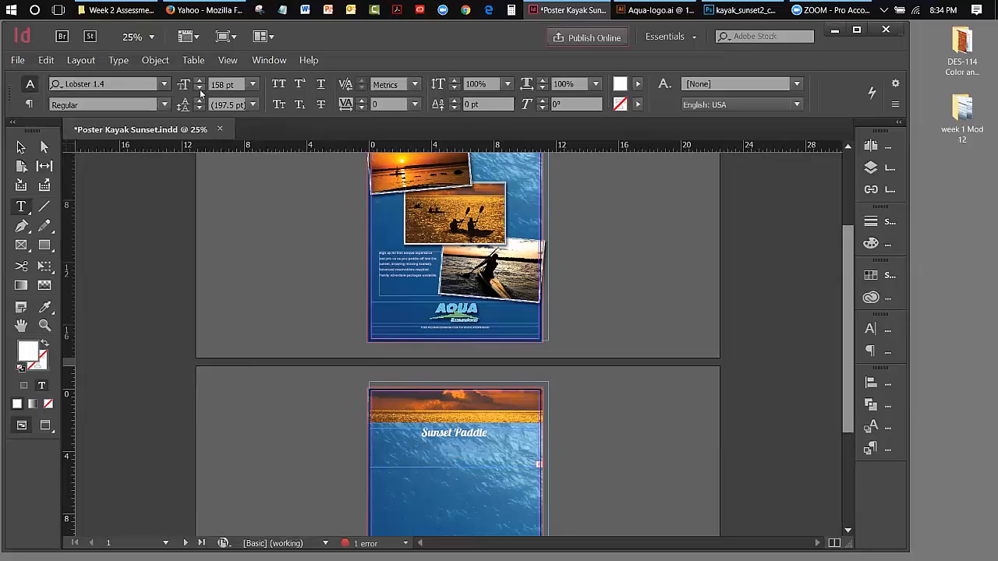
left_click(200, 87)
left_click(200, 88)
left_click(201, 88)
left_click(201, 87)
left_click(201, 87)
left_click(21, 148)
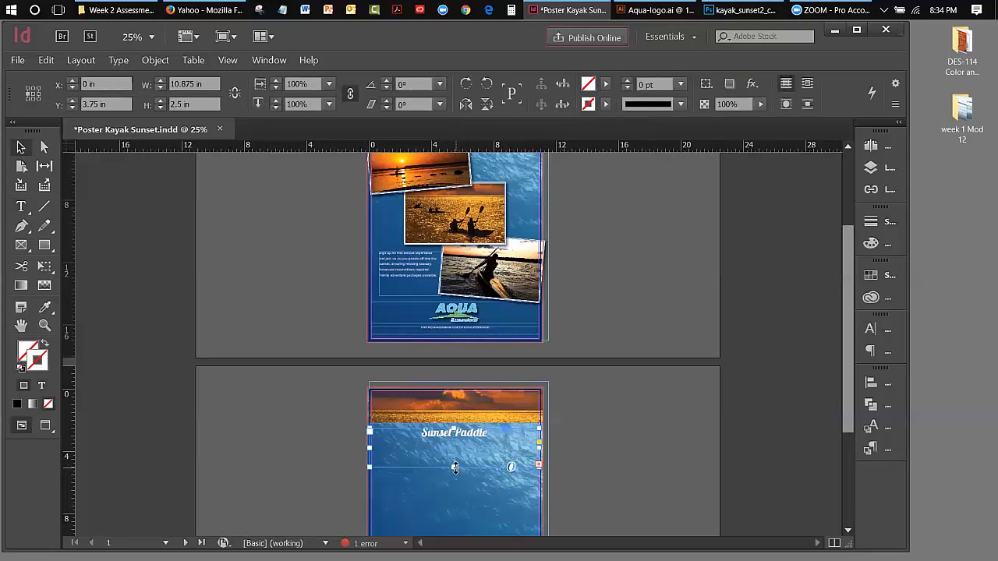
left_click_drag(454, 477, 453, 524)
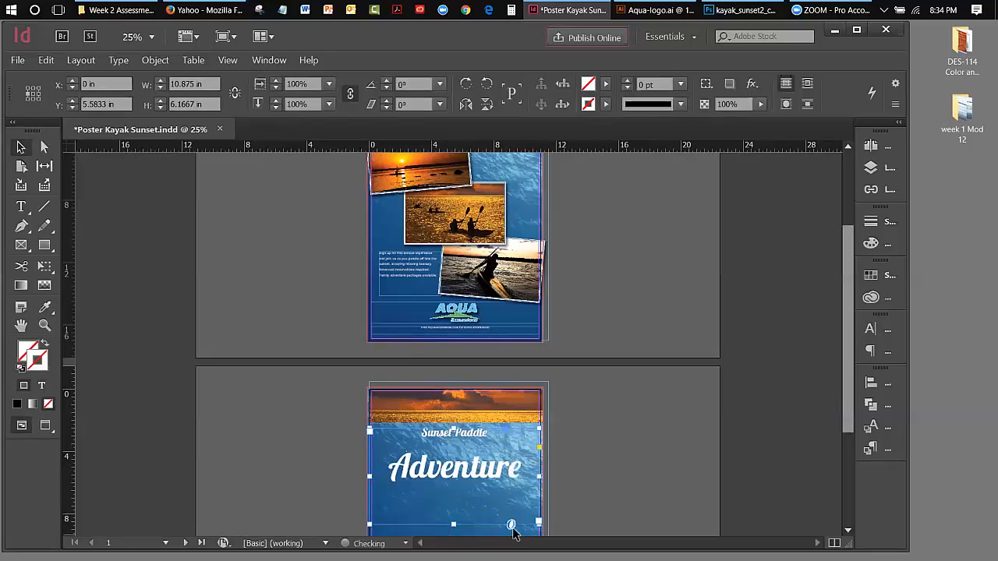
Set the leading of both headline lines on page 2 to 94 pt.
double_click(494, 470)
left_click_drag(520, 469, 382, 419)
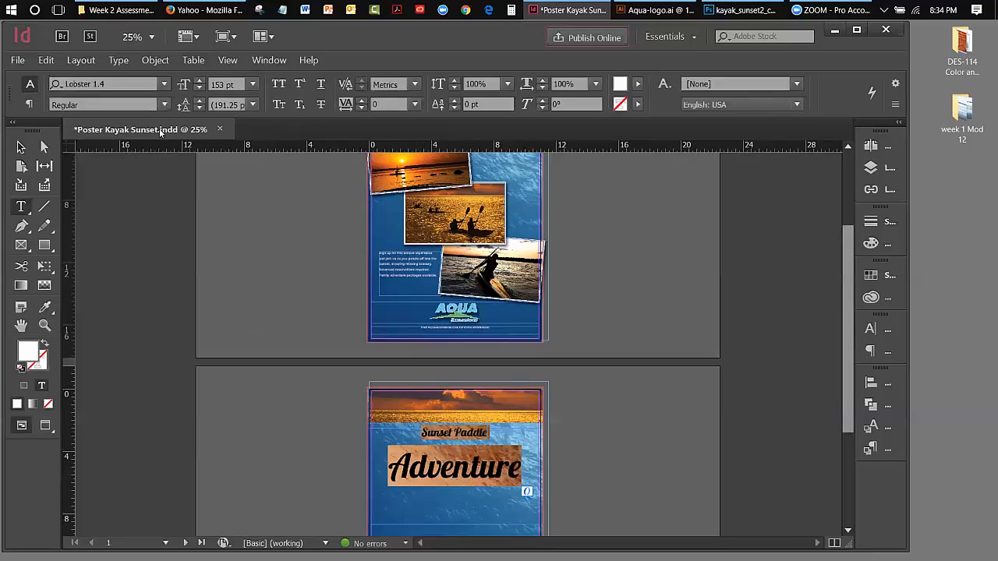
left_click(252, 105)
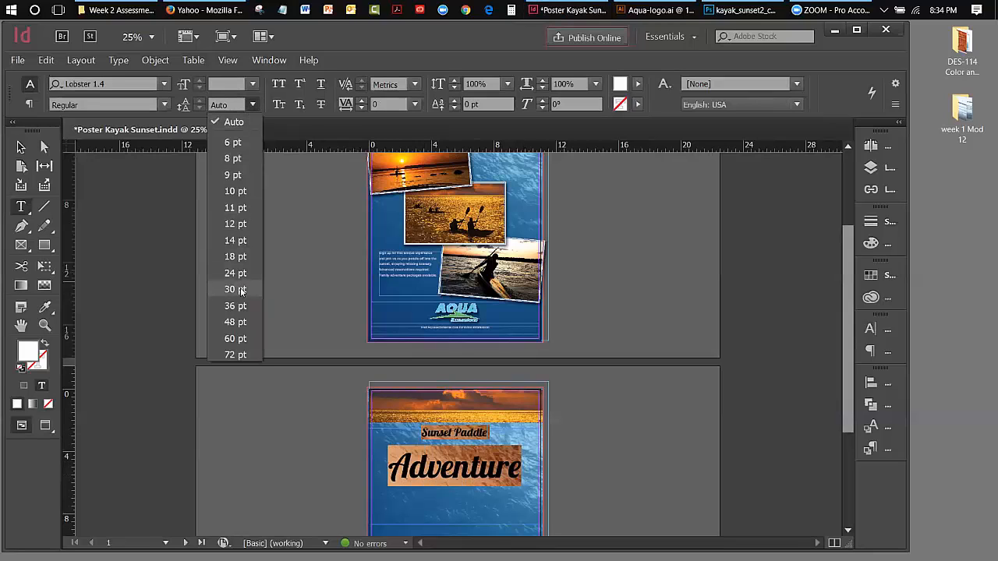
left_click(235, 354)
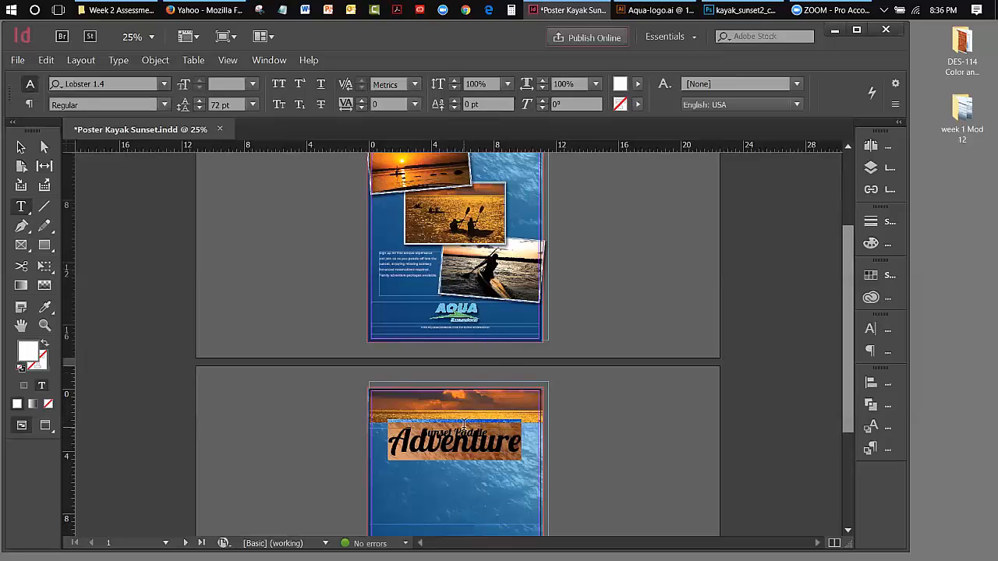
left_click(199, 101)
left_click(199, 103)
left_click(199, 102)
left_click(198, 102)
left_click(199, 103)
left_click(199, 102)
left_click(199, 102)
left_click(199, 102)
left_click(200, 102)
left_click(200, 102)
left_click(199, 102)
left_click(200, 102)
left_click(199, 103)
left_click(200, 103)
left_click(199, 102)
left_click(200, 103)
left_click(199, 102)
left_click(200, 102)
left_click(200, 102)
left_click(200, 103)
left_click(199, 102)
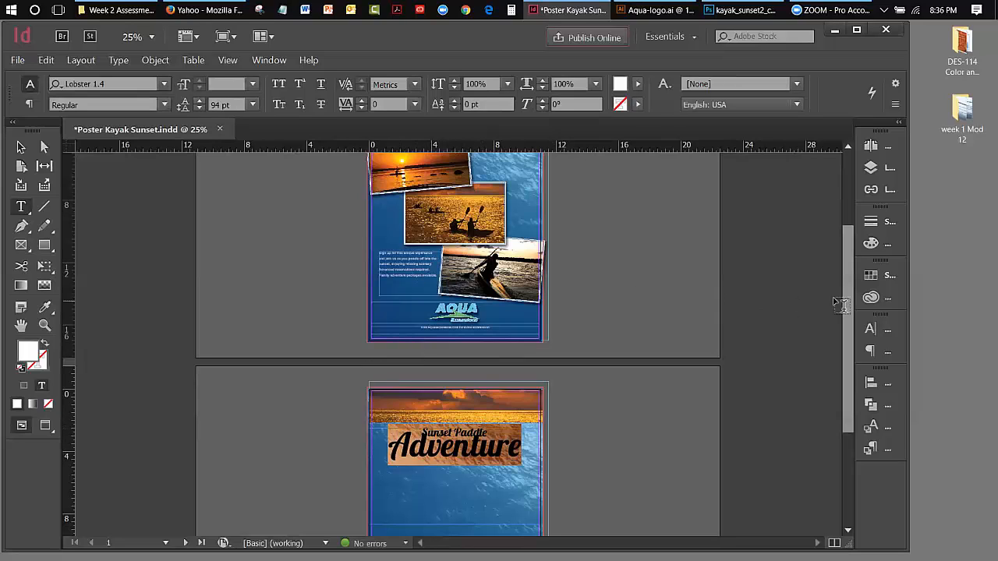
Increase the leading of both headline lines on page 2 to 114 pt.
left_click_drag(847, 304, 853, 328)
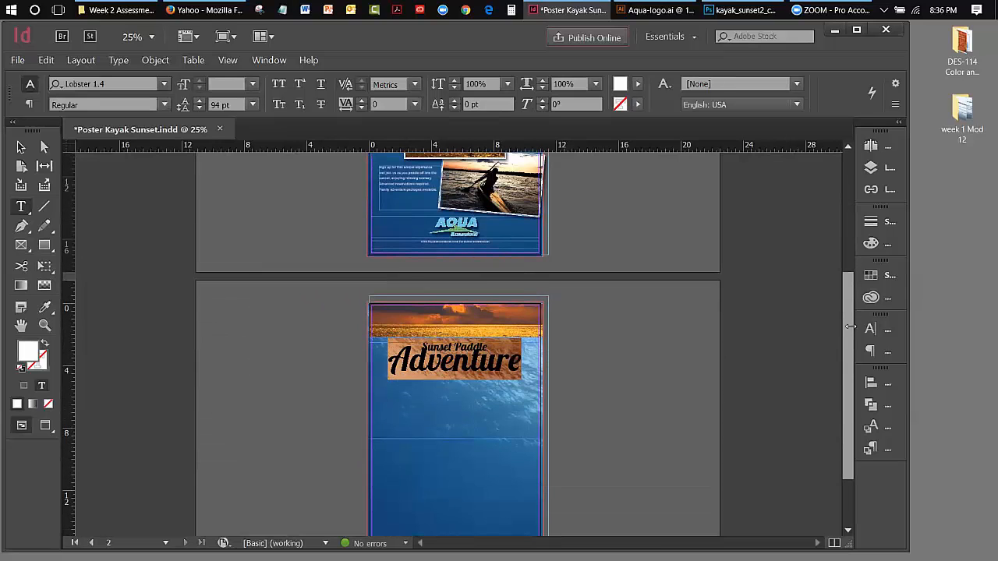
left_click(201, 99)
left_click(201, 99)
left_click(201, 99)
left_click(201, 99)
left_click(201, 99)
left_click(201, 99)
left_click(202, 99)
left_click(201, 99)
left_click(201, 99)
left_click(201, 99)
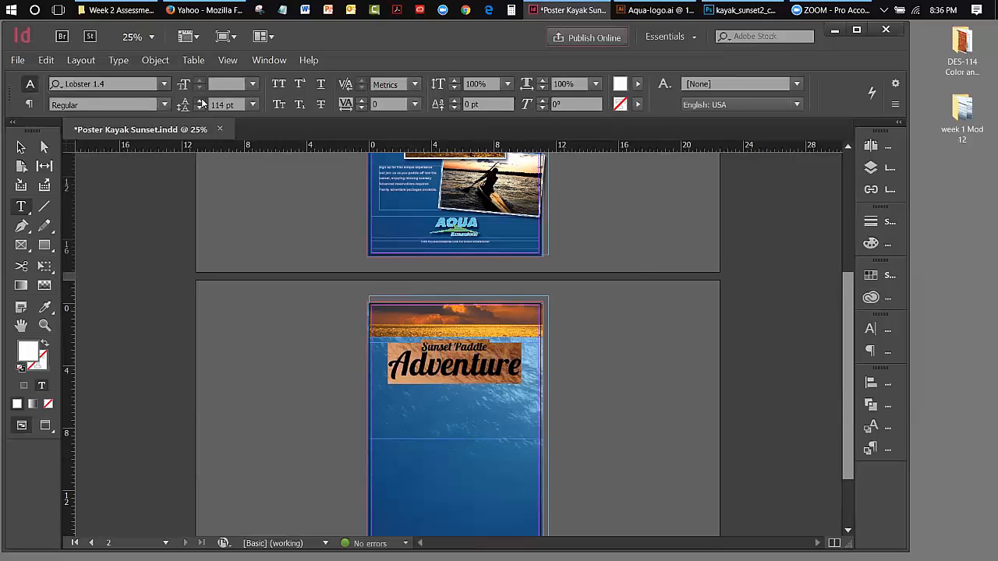
Fit the headline text frame on page 2 to its content.
left_click(24, 147)
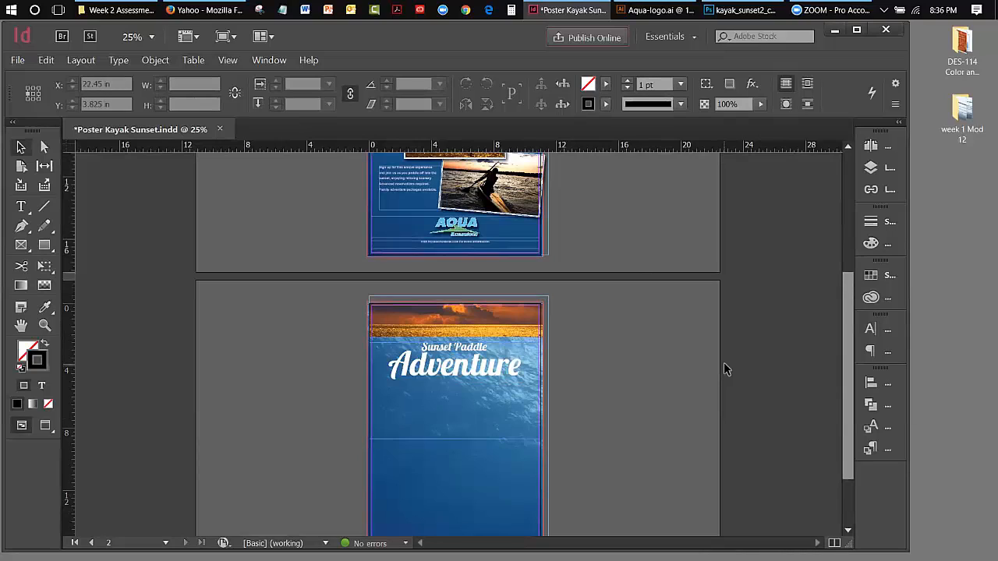
left_click(477, 373)
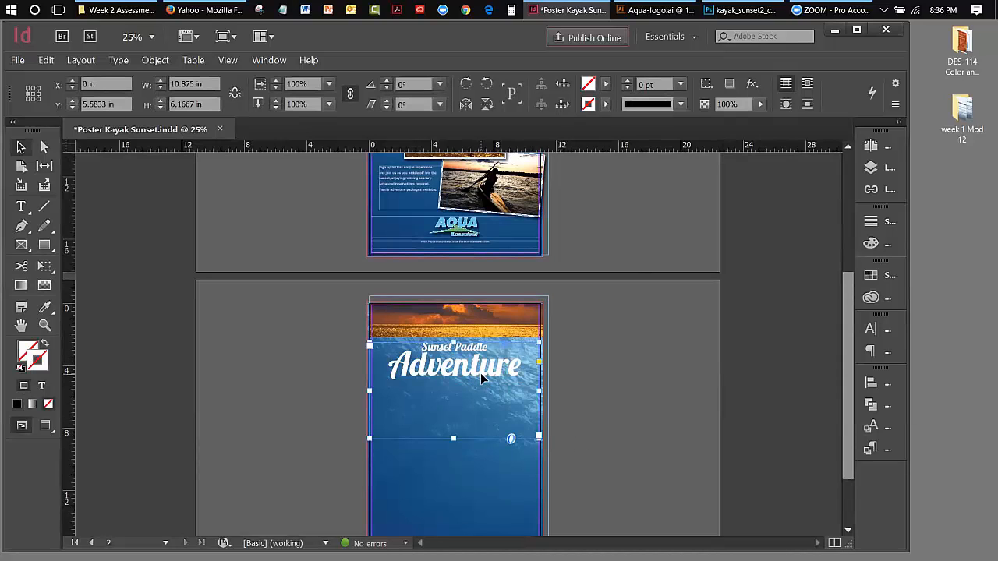
left_click(162, 62)
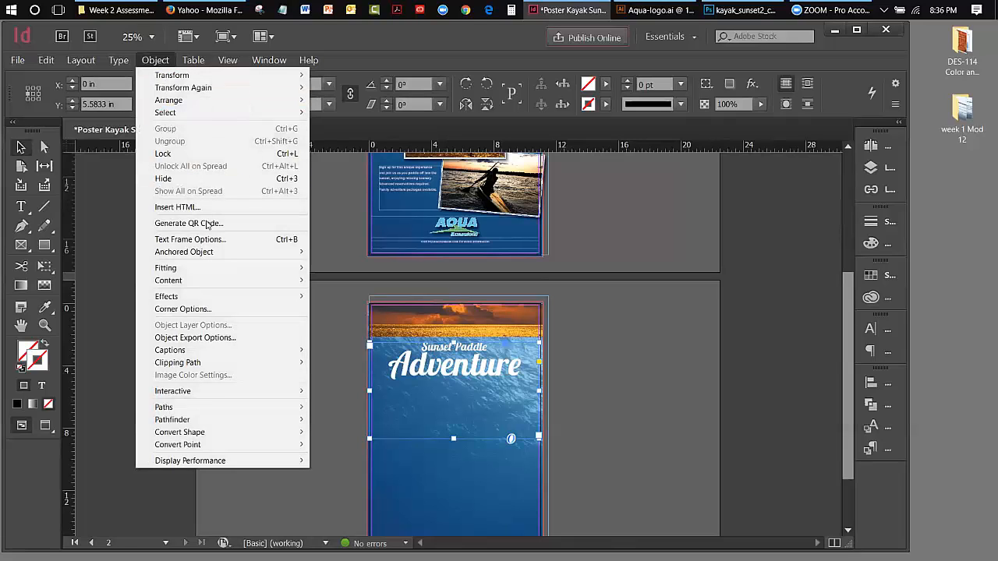
mouse_move(215, 270)
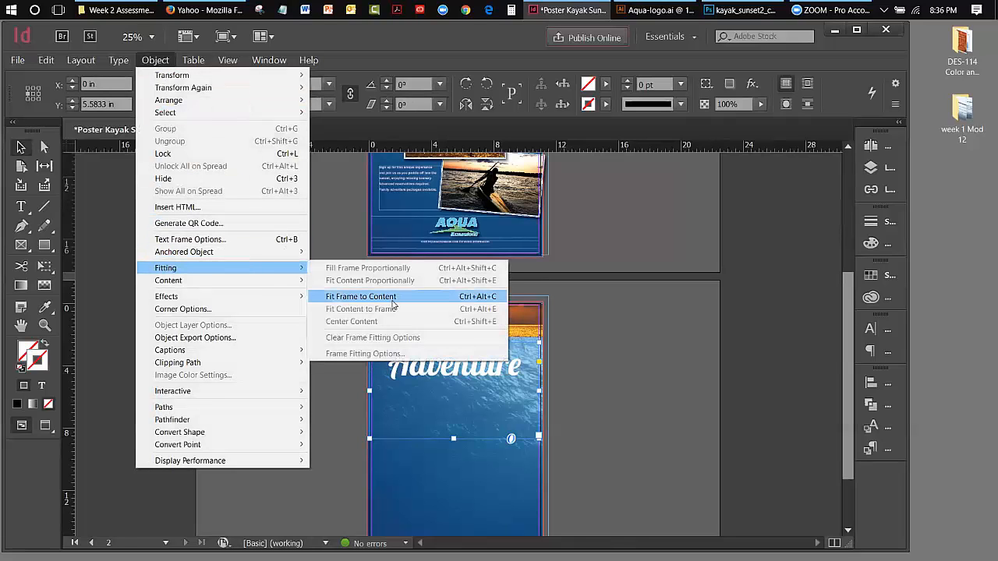
left_click(393, 303)
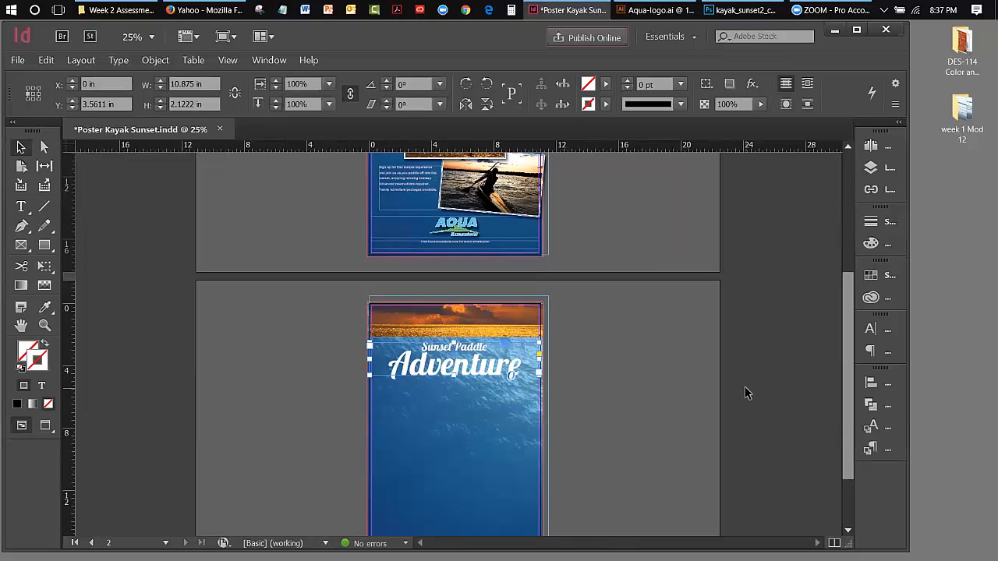
Move the headline frame on page 2 straight up over the sunset sky, to a Y position of about 1.87 in.
left_click_drag(852, 304, 855, 198)
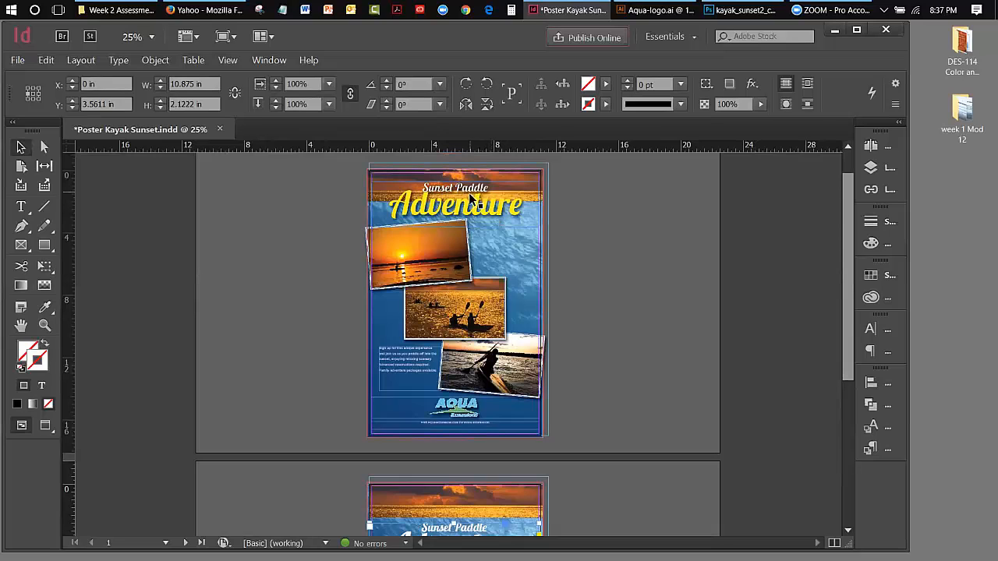
left_click_drag(849, 245, 847, 329)
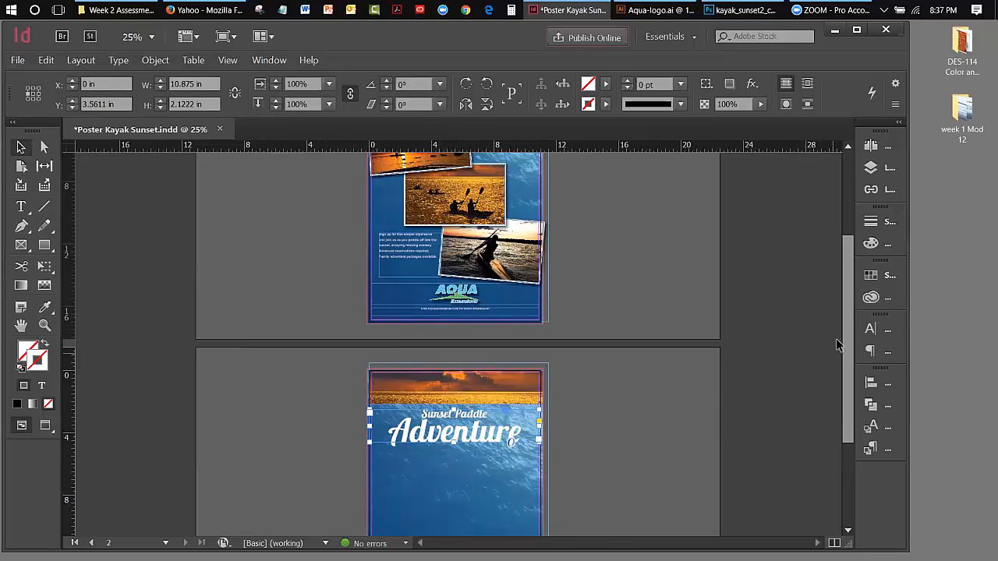
left_click_drag(847, 347, 838, 380)
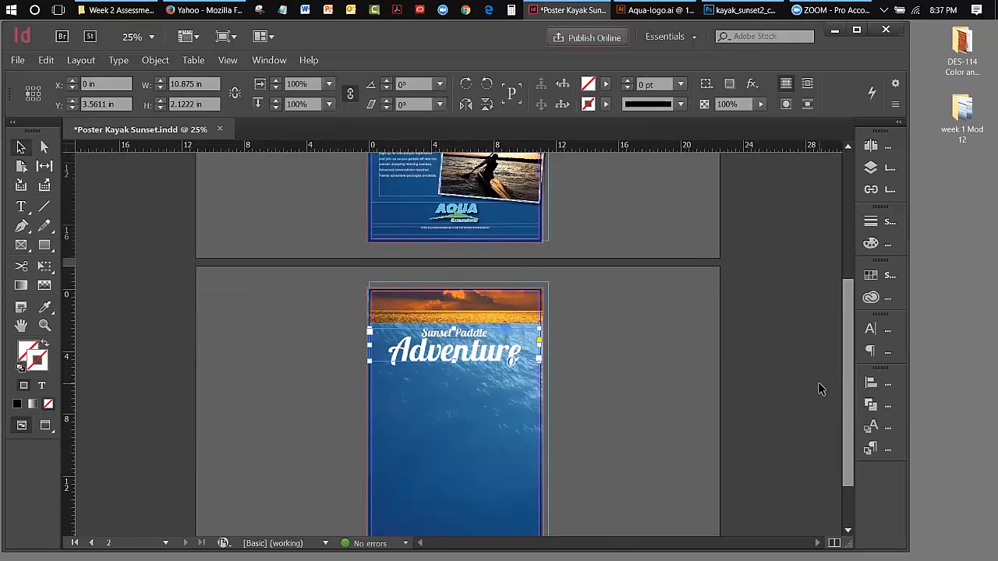
key("Up")
key("Up")
key("Up")
key("Up")
key("Up")
key("Up")
key("Up")
key("Up")
key("Up")
key("Up")
key("Up")
key("Up")
key("Up")
key("Up")
key("Up")
key("Up")
key("Up")
key("Up")
key("Up")
key("Up")
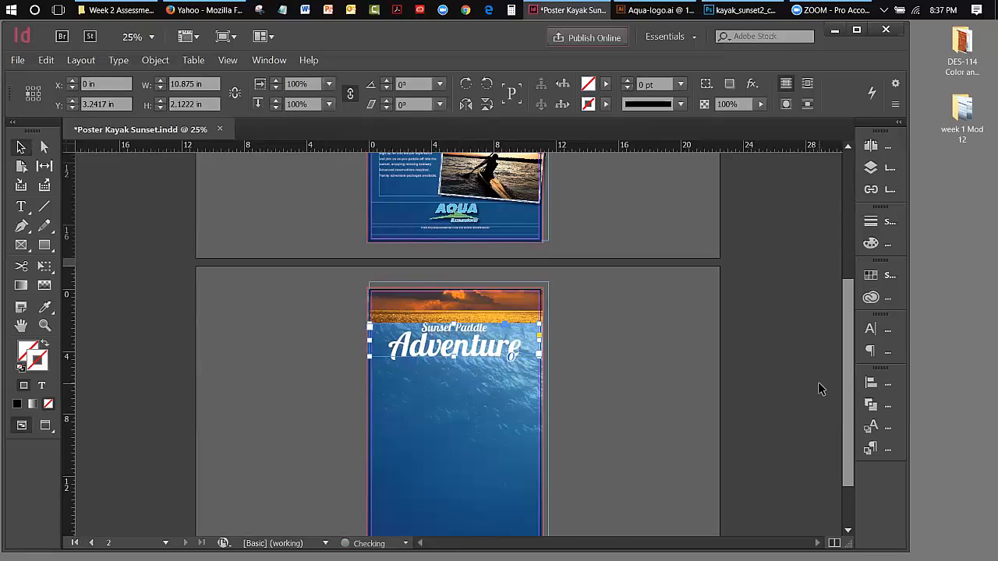
key("Up")
key("Up")
key("Up")
key("Up")
key("Up")
key("Up")
key("Up")
key("Up")
key("Up")
key("Up")
key("Up")
key("Up")
key("Up")
key("Up")
key("Up")
key("Up")
key("Up")
key("Up")
key("Up")
key("Up")
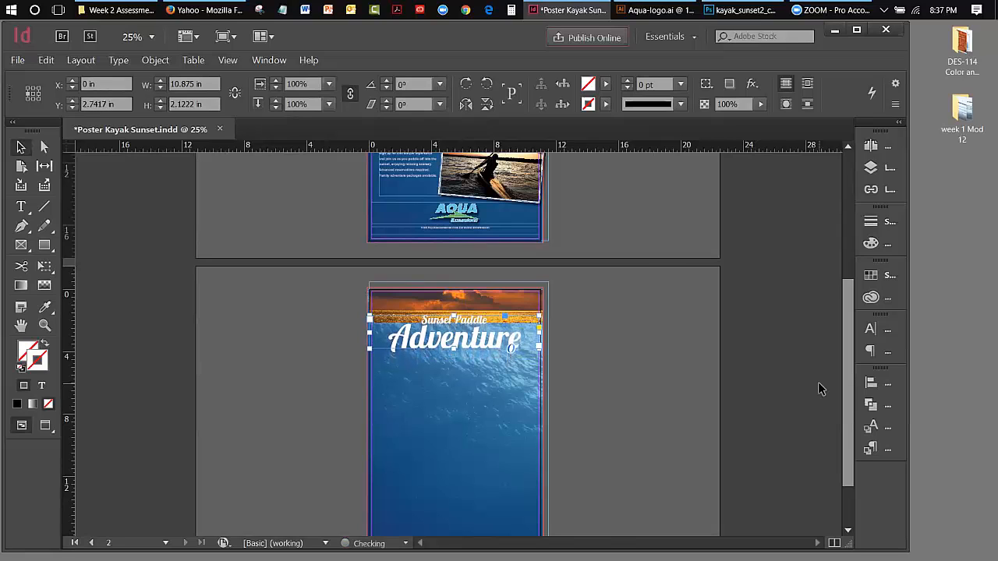
key("Up")
key("Up")
key("Up")
key("Up")
key("Up")
key("Up")
key("Up")
key("Up")
key("Up")
key("Up")
key("Up")
key("Up")
key("Up")
key("Up")
key("Up")
key("Up")
key("Up")
key("Up")
key("Up")
key("Up")
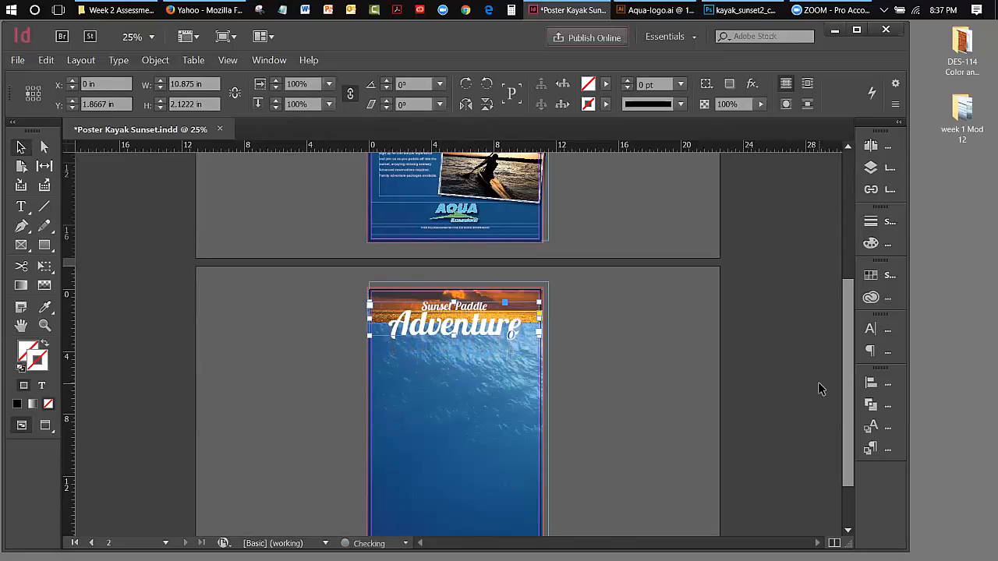
left_click_drag(845, 327, 853, 285)
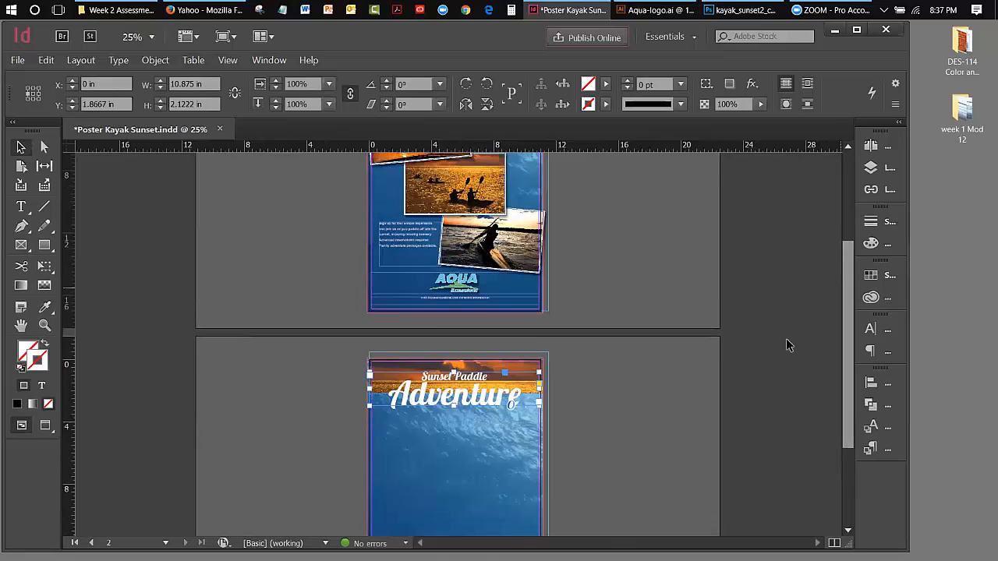
left_click(622, 410)
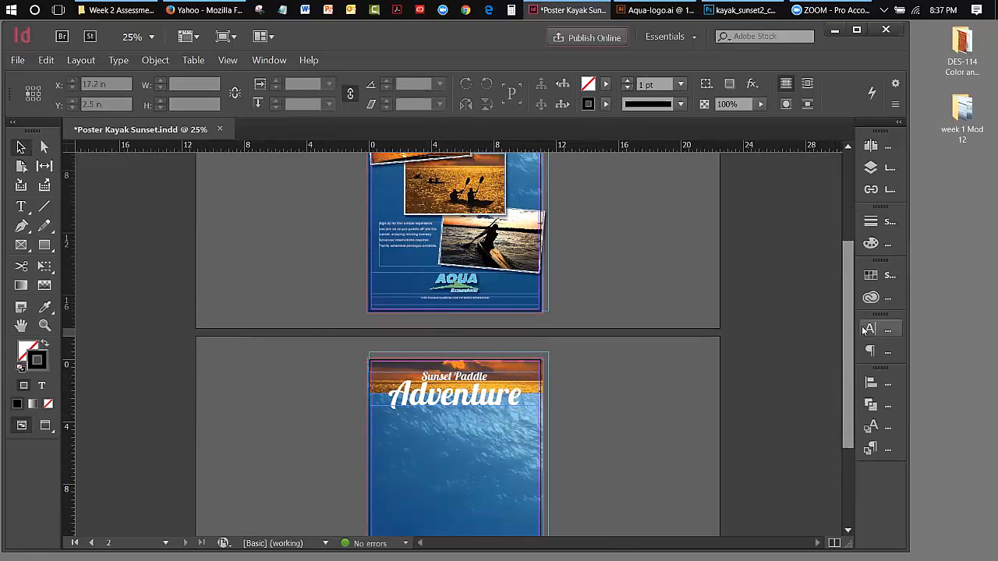
Draw a rectangular picture frame about 6.1 in wide and 4.33 in high below the headline, starting at page 2's left margin.
left_click_drag(847, 324, 846, 347)
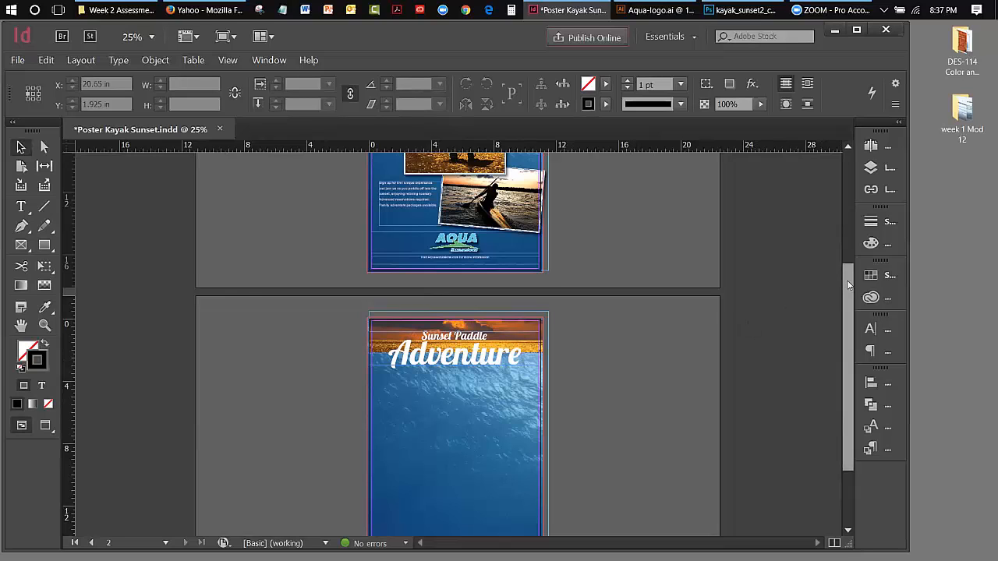
left_click_drag(846, 280, 846, 219)
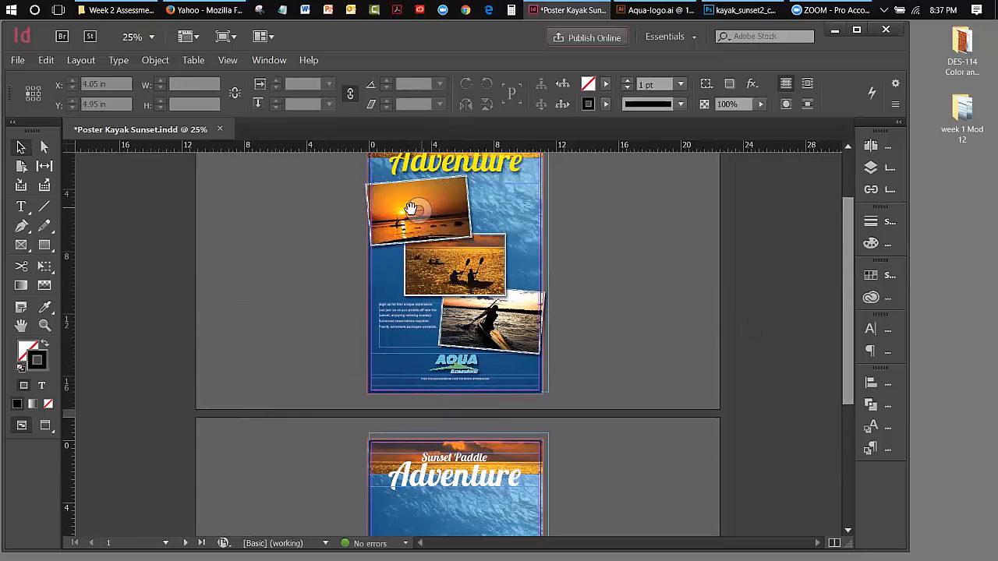
left_click_drag(849, 253, 832, 337)
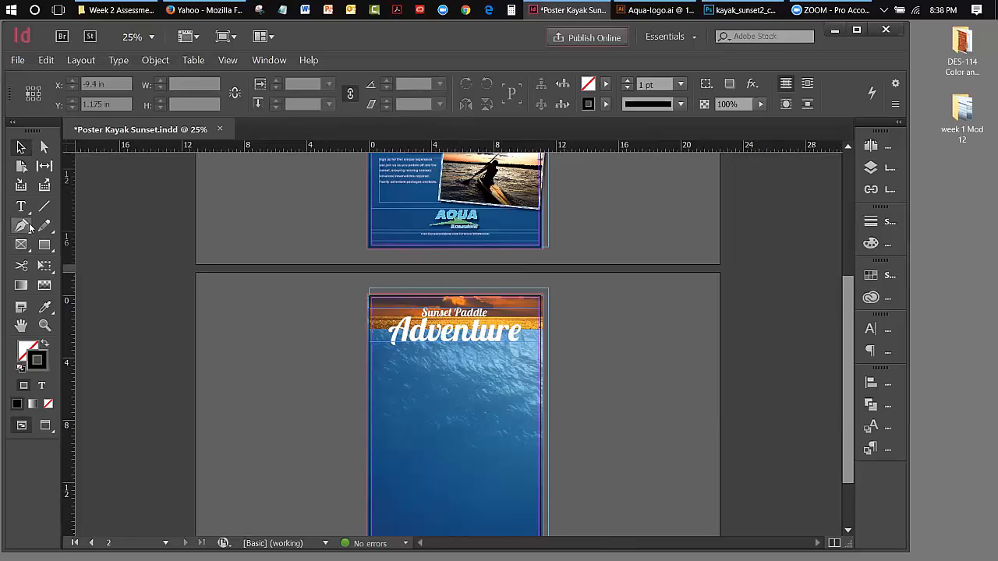
left_click(24, 245)
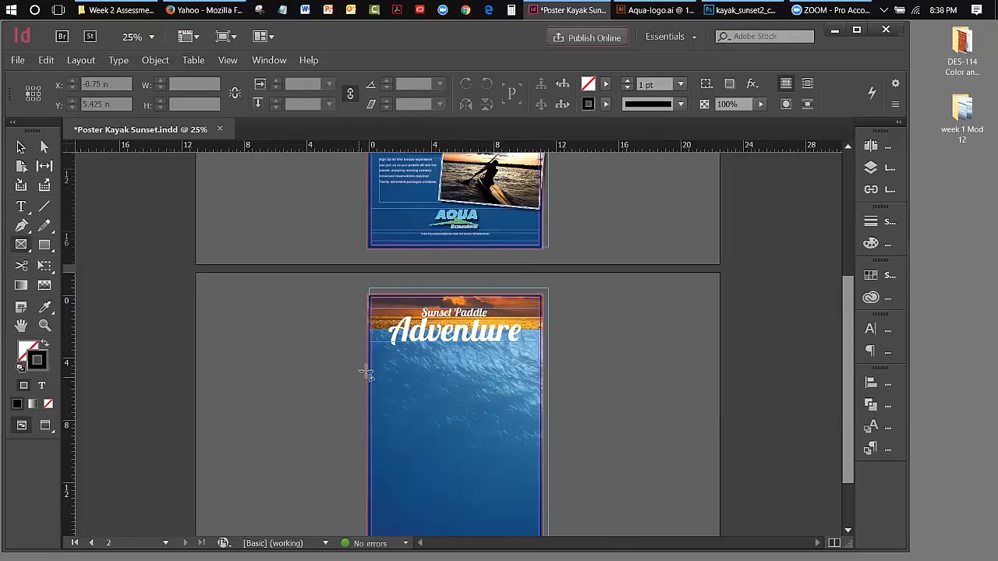
left_click_drag(374, 358, 463, 426)
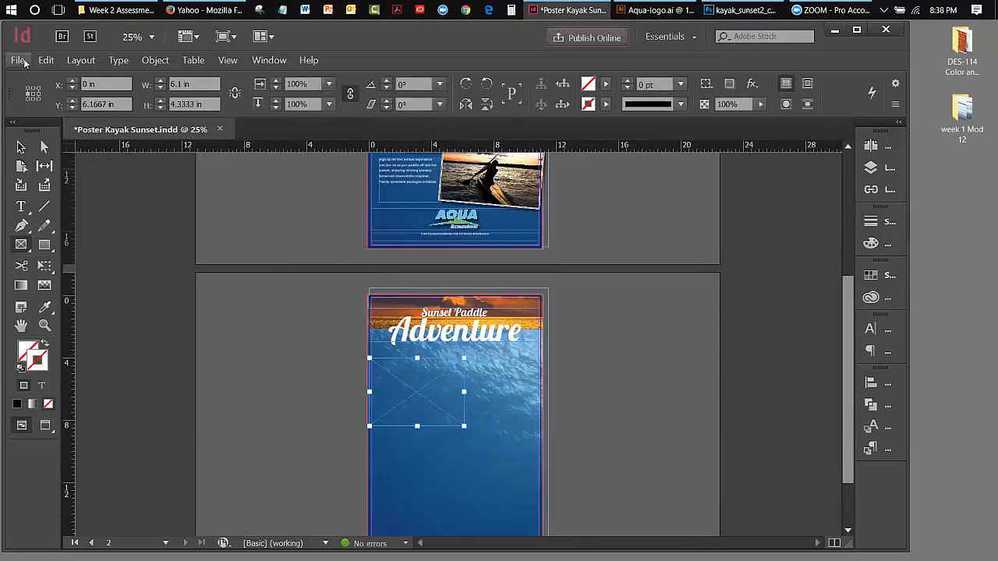
Place the image kayak_sunset3_cmyk from the Week 2 Kayal Sunset folder into the new frame.
left_click(17, 61)
left_click(31, 216)
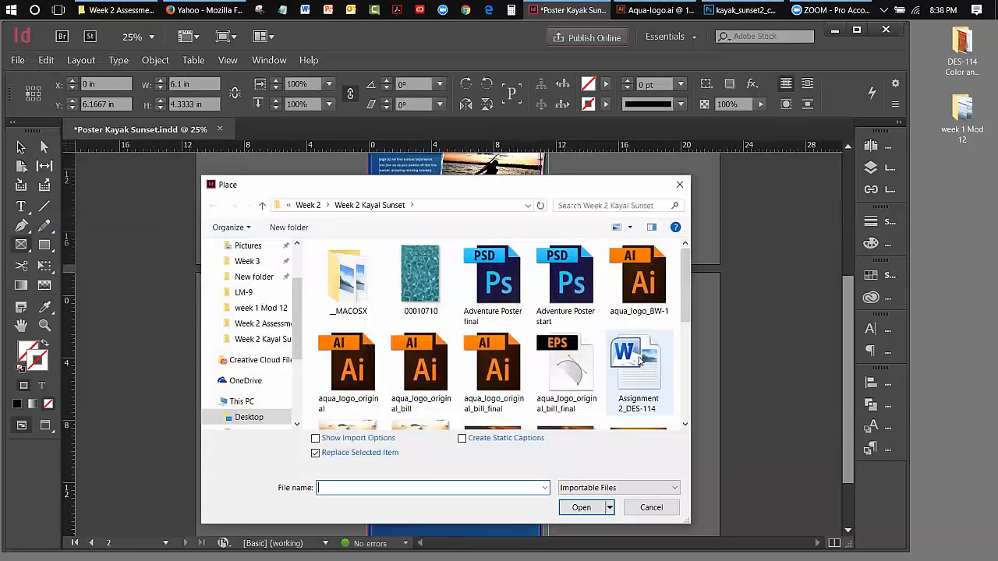
left_click_drag(687, 297, 687, 356)
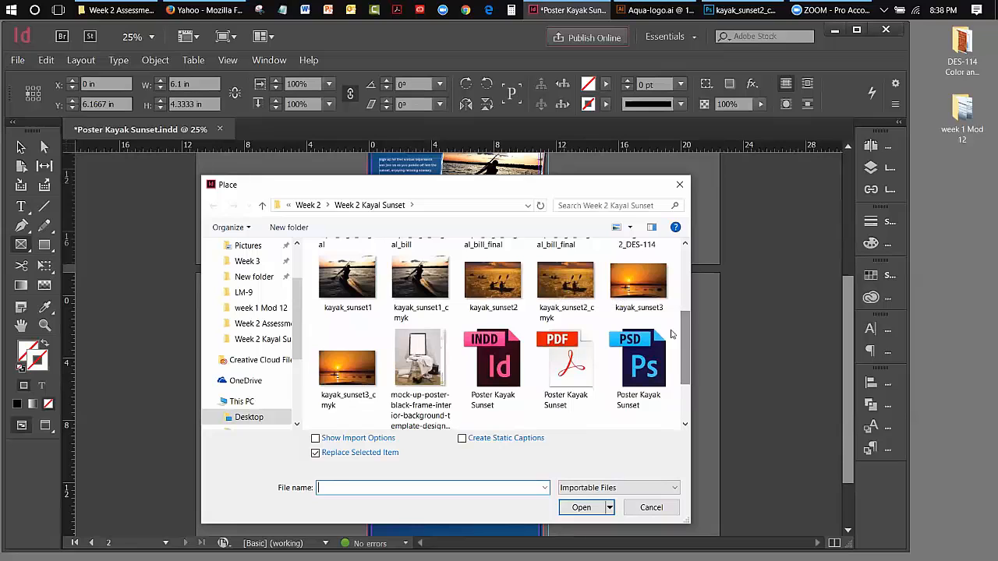
left_click(333, 372)
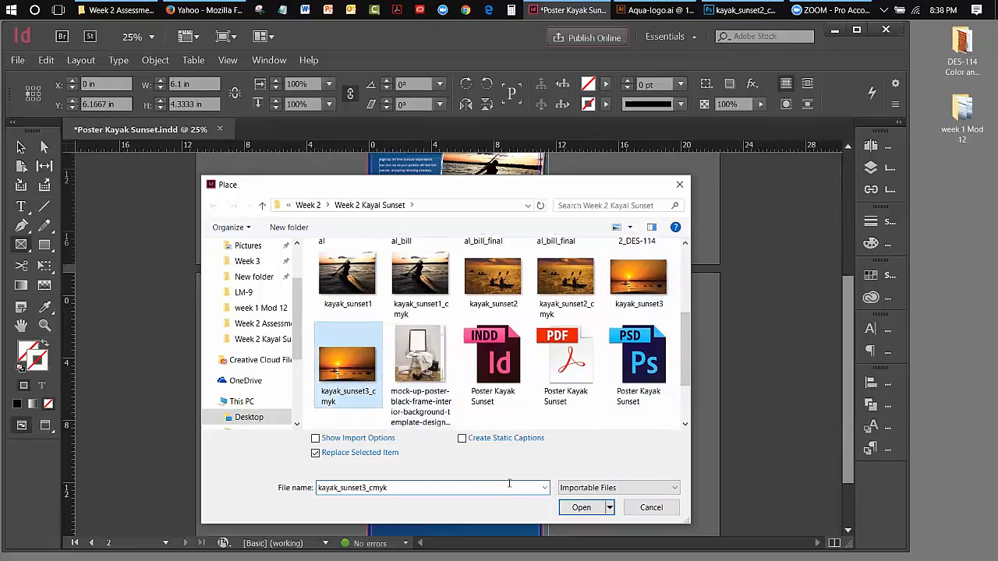
left_click(574, 507)
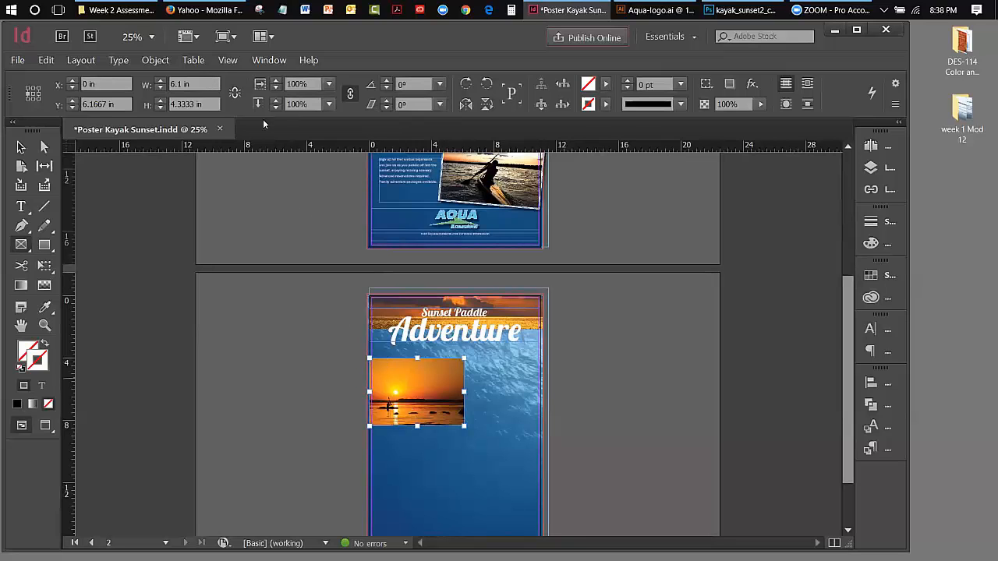
Fit the sunset photo proportionally inside its frame.
left_click(155, 60)
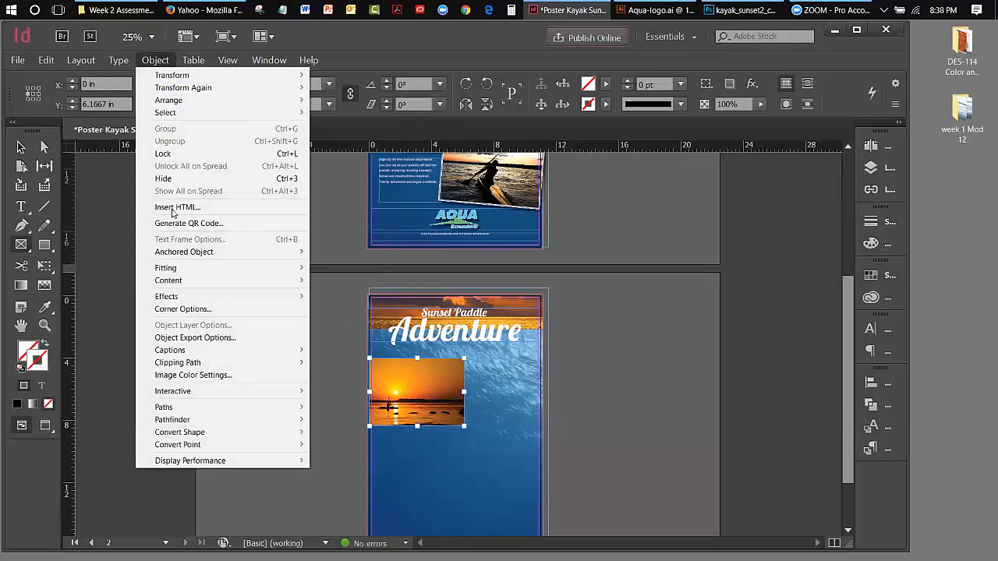
mouse_move(175, 268)
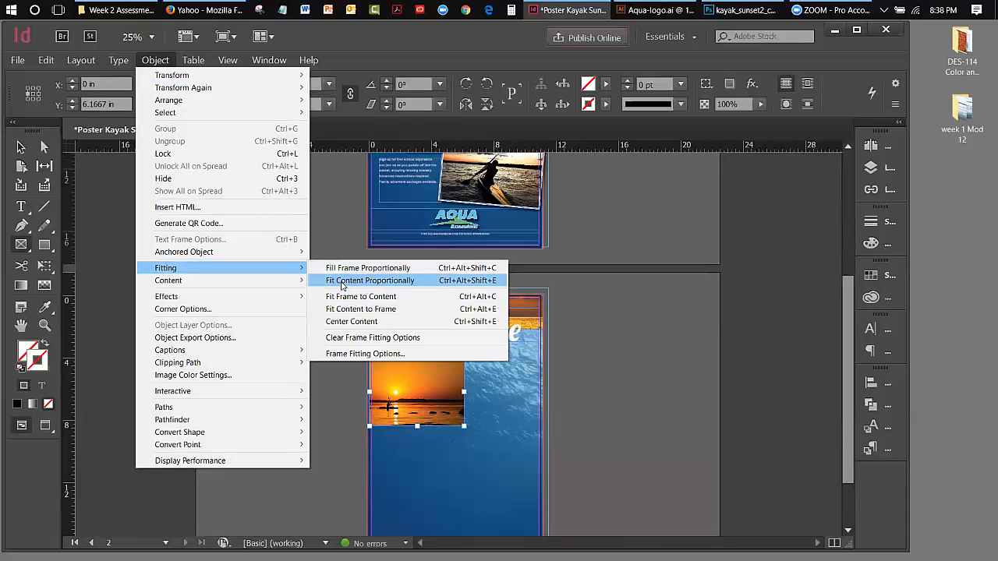
left_click(342, 283)
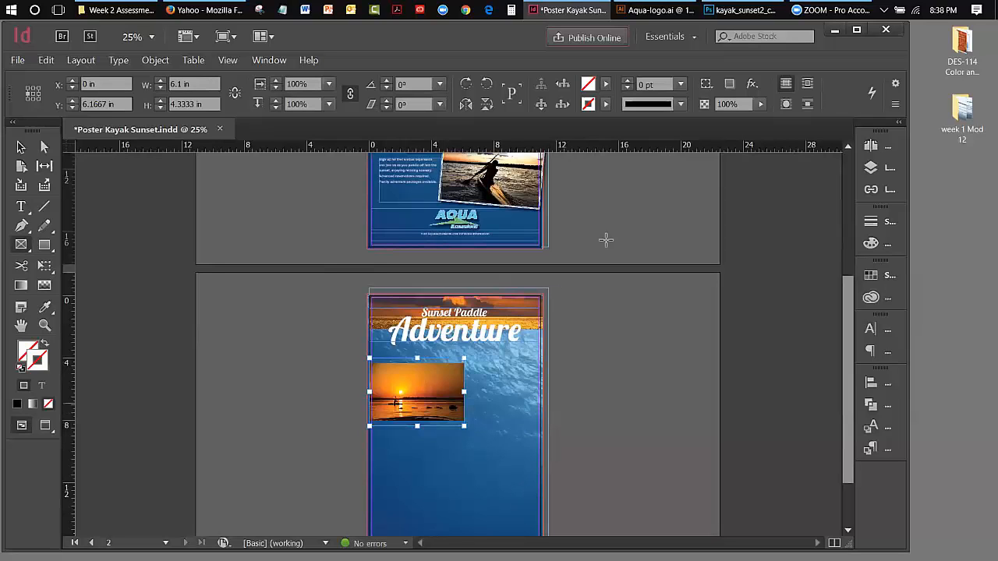
Trim the photo frame's lower-right corner and upper edge to the picture, making it about 5.95 in wide and 3.67 in high.
mouse_move(845, 289)
left_mouse_down()
mouse_move(858, 221)
mouse_move(851, 274)
left_mouse_up()
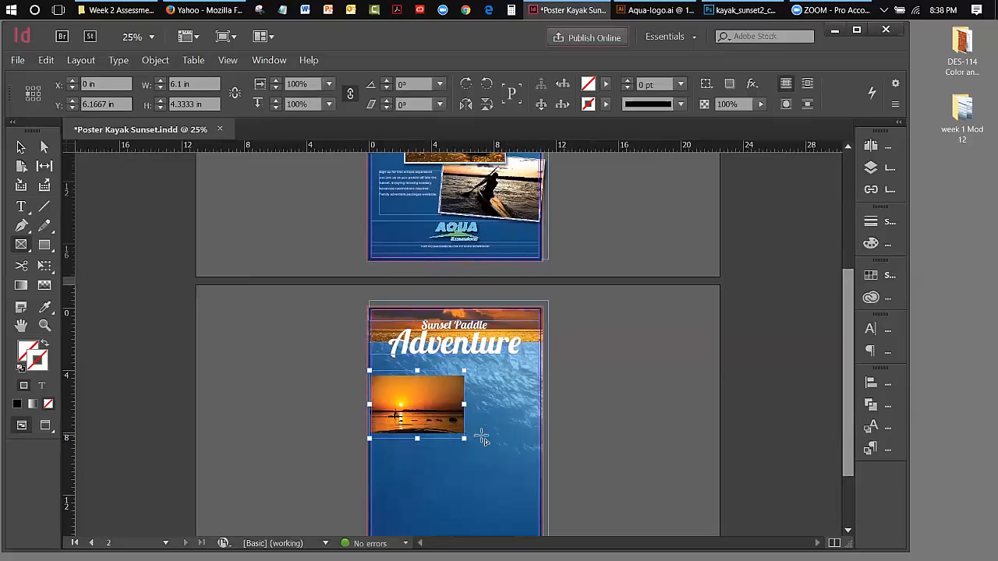
left_click(21, 148)
left_click_drag(462, 438, 462, 433)
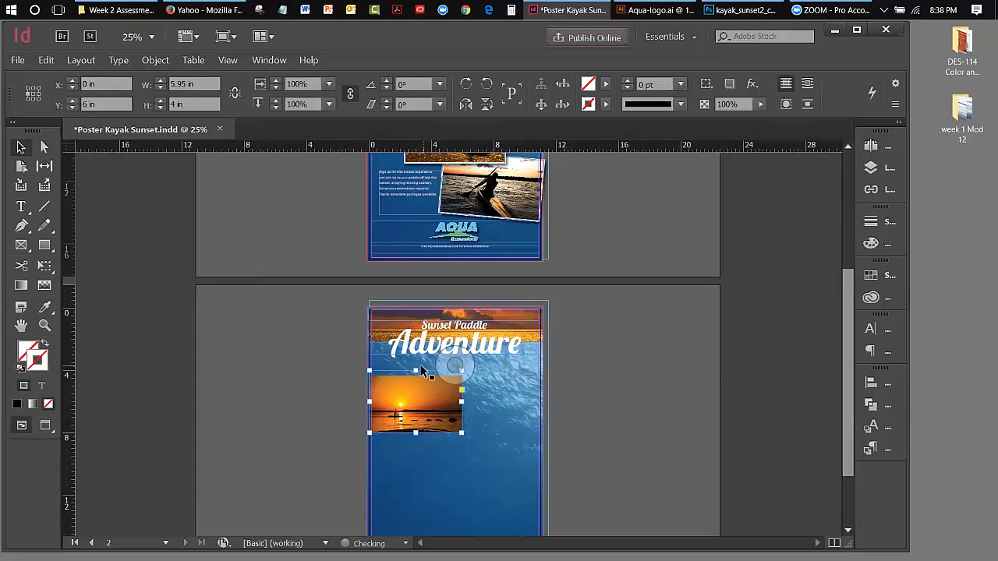
left_click_drag(416, 371, 416, 377)
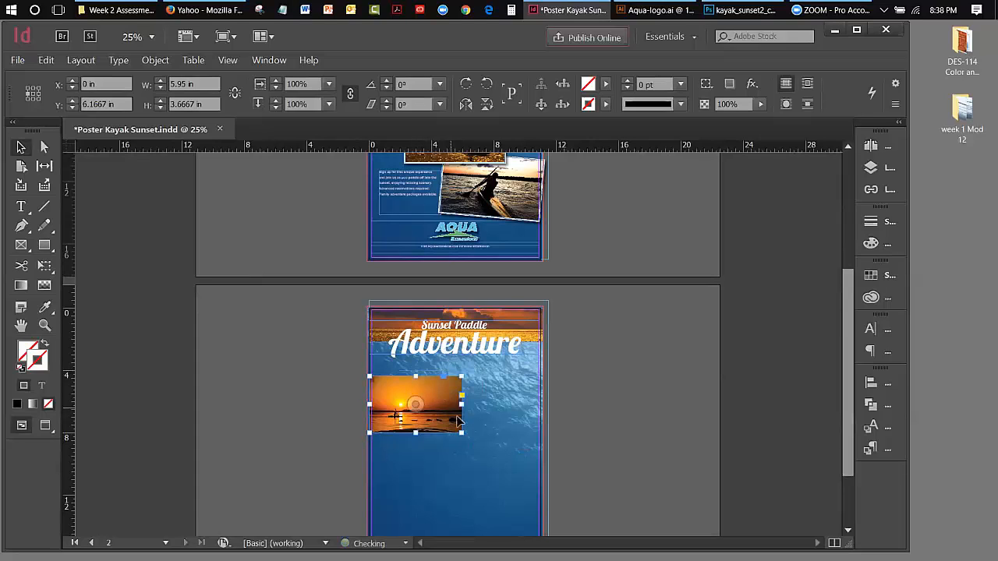
Enlarge the photo frame to about 7.45 in wide and 4.59 in high, and fit the sunset photo proportionally to it.
left_click_drag(460, 432, 485, 447)
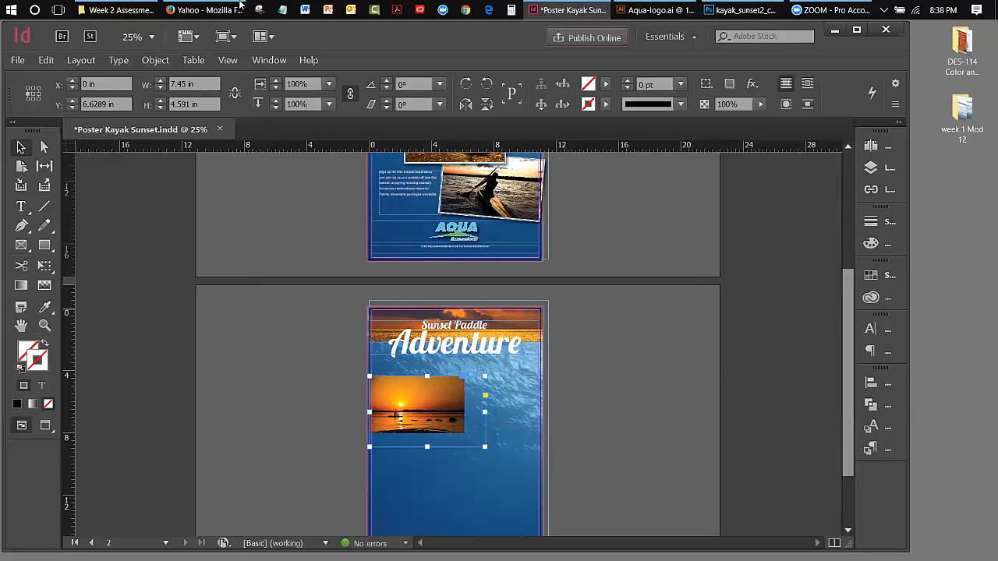
left_click(161, 61)
mouse_move(195, 268)
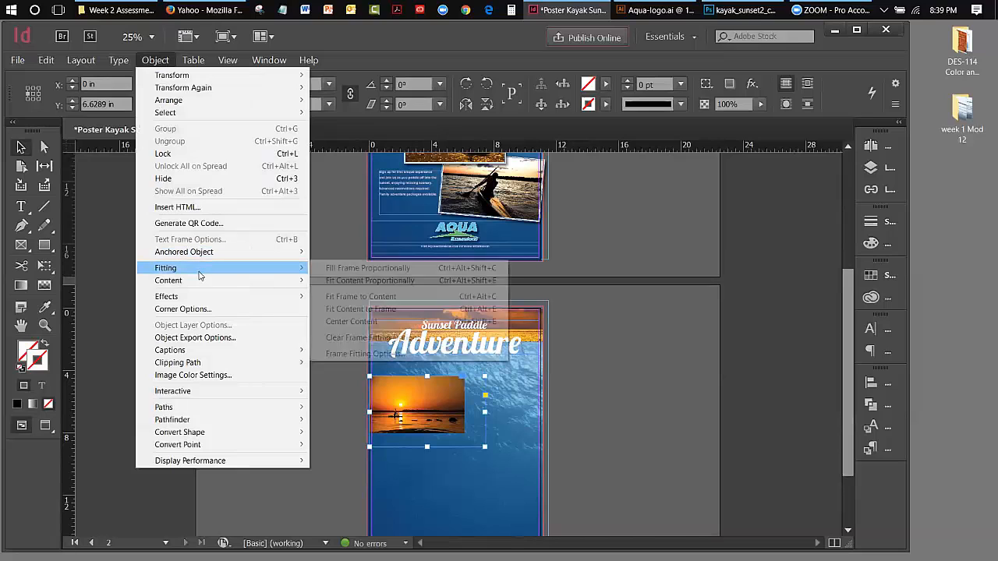
left_click(345, 281)
left_click(599, 362)
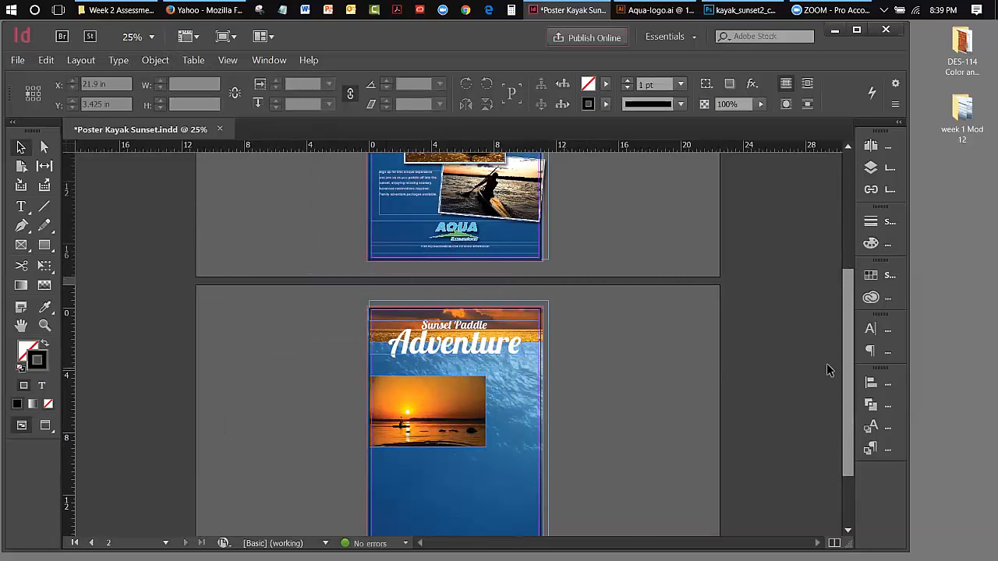
Nudge the sunset photo on page 2 slightly upward, to a Y position of about 6.55 in.
left_click_drag(848, 350, 826, 378)
left_click_drag(846, 336, 846, 351)
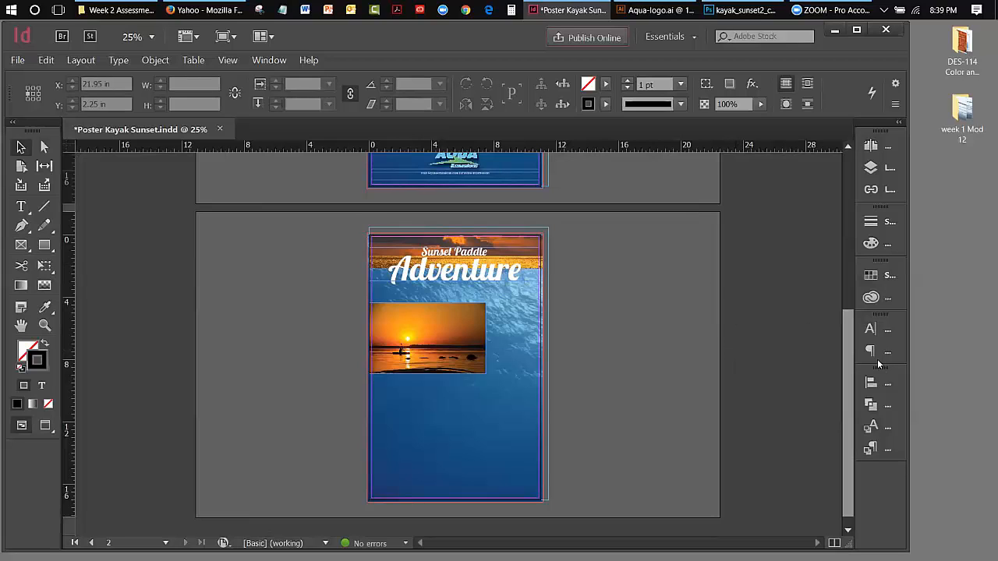
mouse_move(852, 336)
left_mouse_down()
mouse_move(849, 221)
mouse_move(852, 326)
left_mouse_up()
left_click(470, 367)
key("Up")
key("Up")
key("Up")
key("Up")
key("Up")
key("Up")
key("Up")
key("Up")
key("Up")
key("Up")
key("Up")
key("Up")
key("Up")
key("Up")
key("Up")
key("Up")
key("Up")
key("Up")
key("Up")
key("Up")
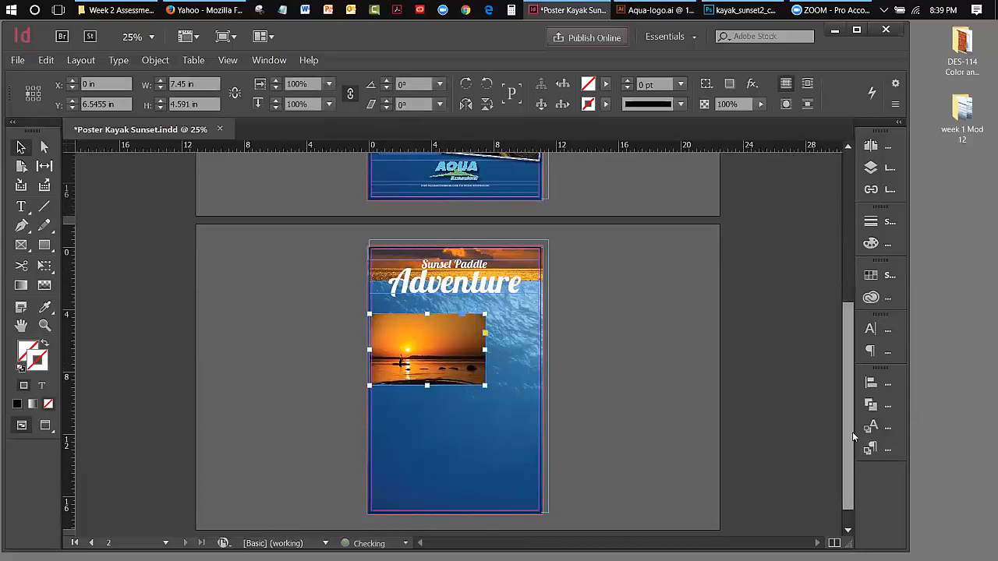
Nudge the sunset photo on page 2 up to just below the headline, at a Y position of about 5.59 in.
key("Up")
key("Up")
key("Up")
key("Up")
key("Up")
key("Up")
key("Up")
key("Up")
key("Up")
key("Up")
key("Up")
key("Up")
key("Up")
key("Up")
key("Up")
key("Up")
key("Up")
key("Up")
key("Up")
key("Up")
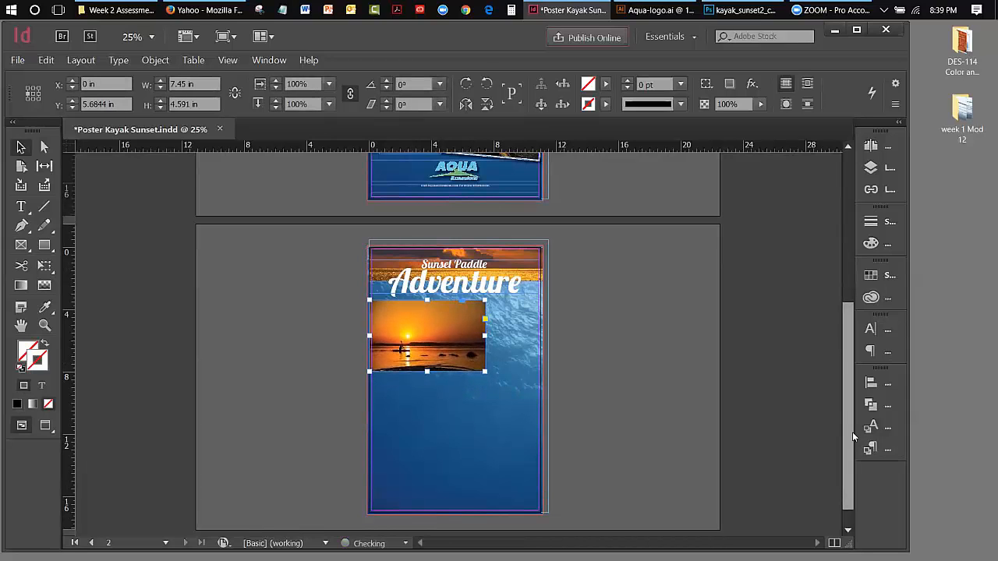
left_click(826, 379)
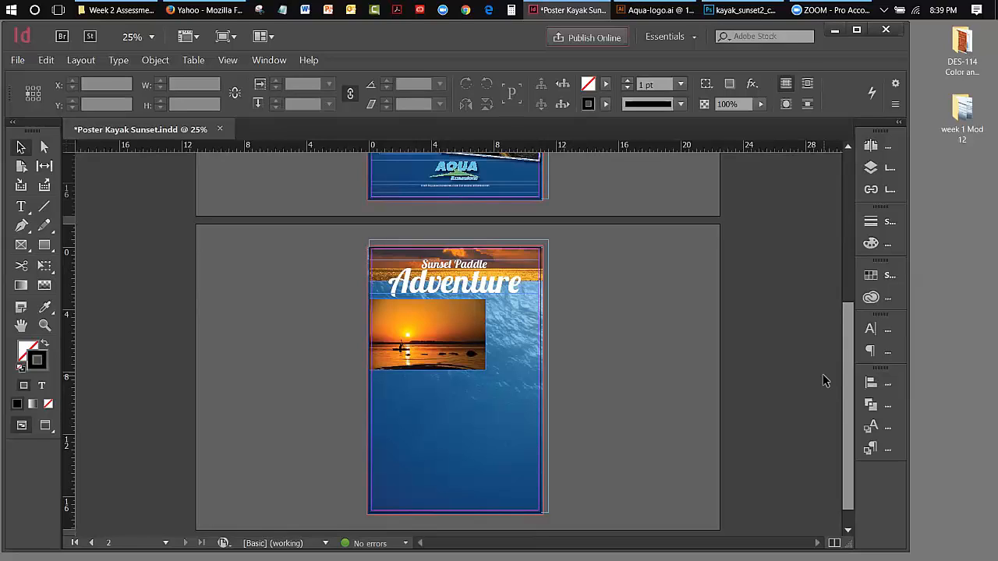
Duplicate the sunset photo twice and place the last copy low on the page, at about X 3.95 in, Y 12.96 in.
left_click(452, 382)
left_click(427, 334)
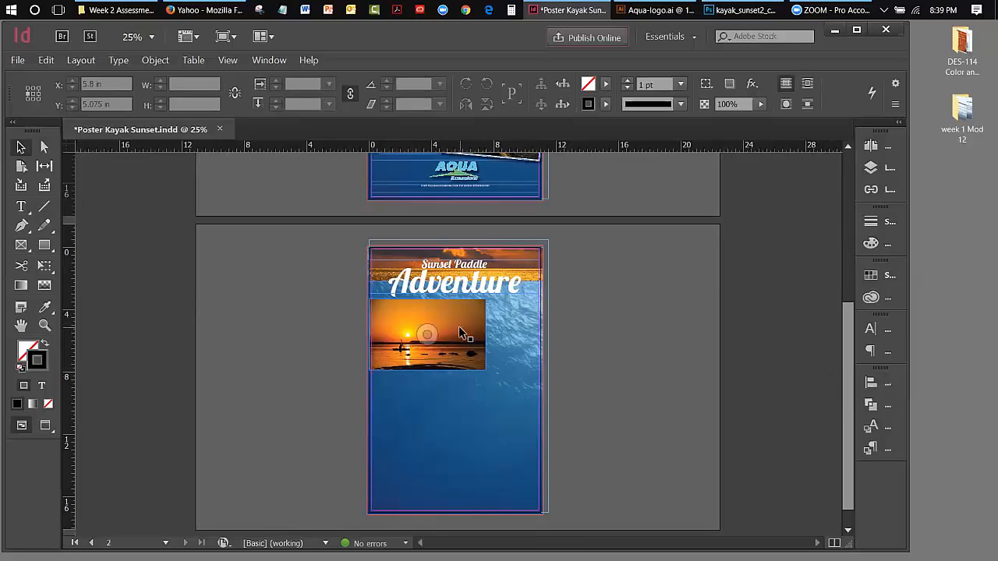
left_click(460, 333)
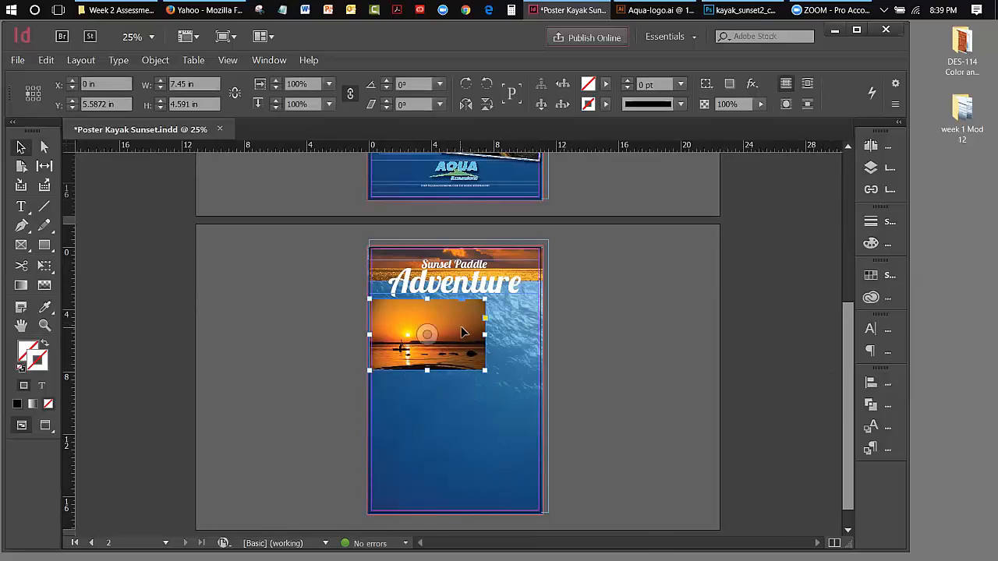
right_click(463, 332)
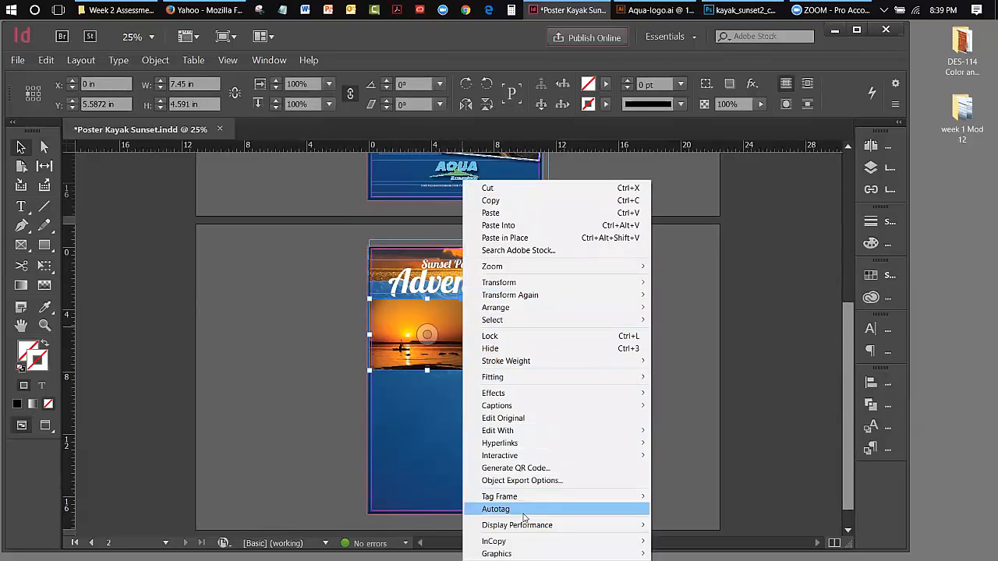
mouse_move(526, 525)
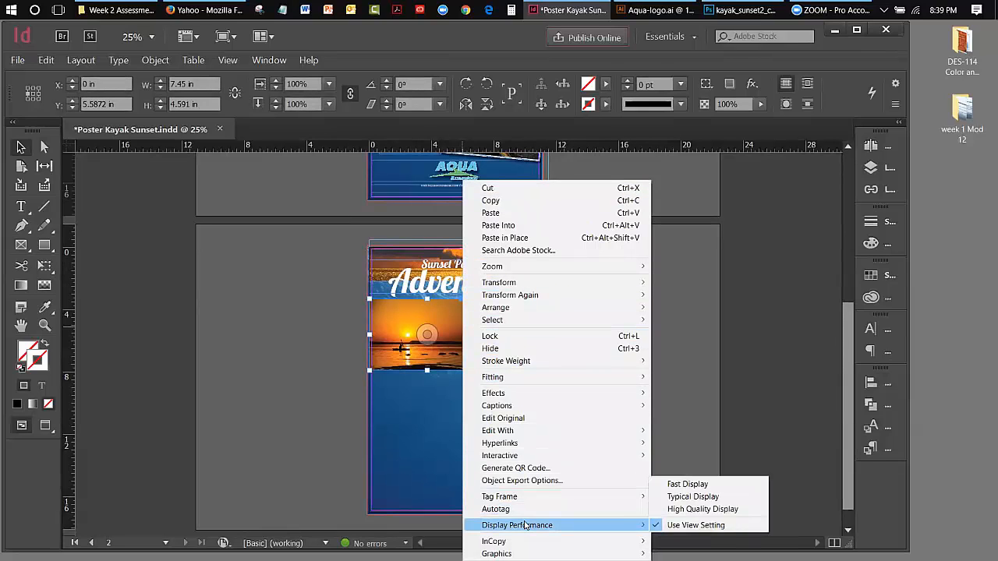
left_click(52, 61)
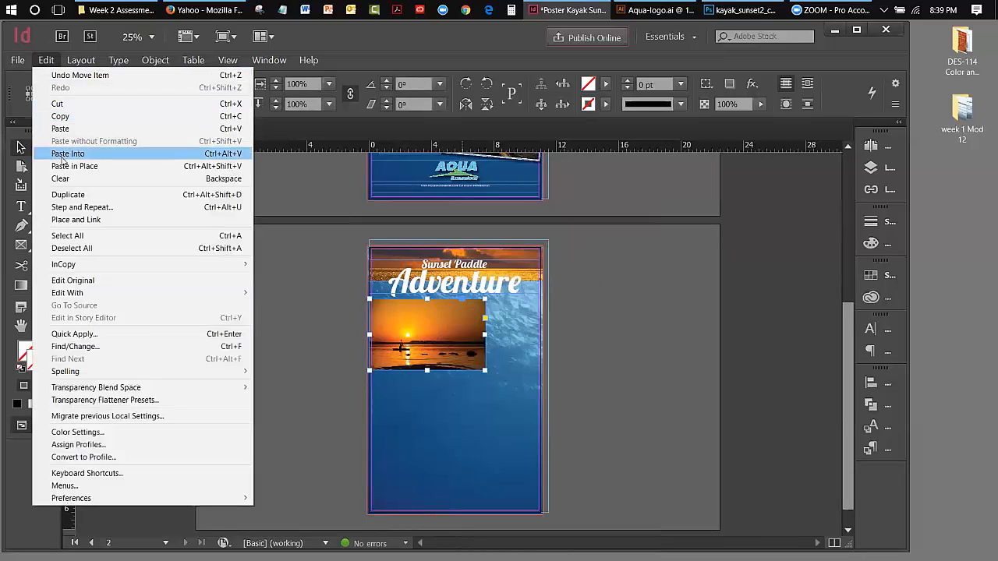
left_click(67, 200)
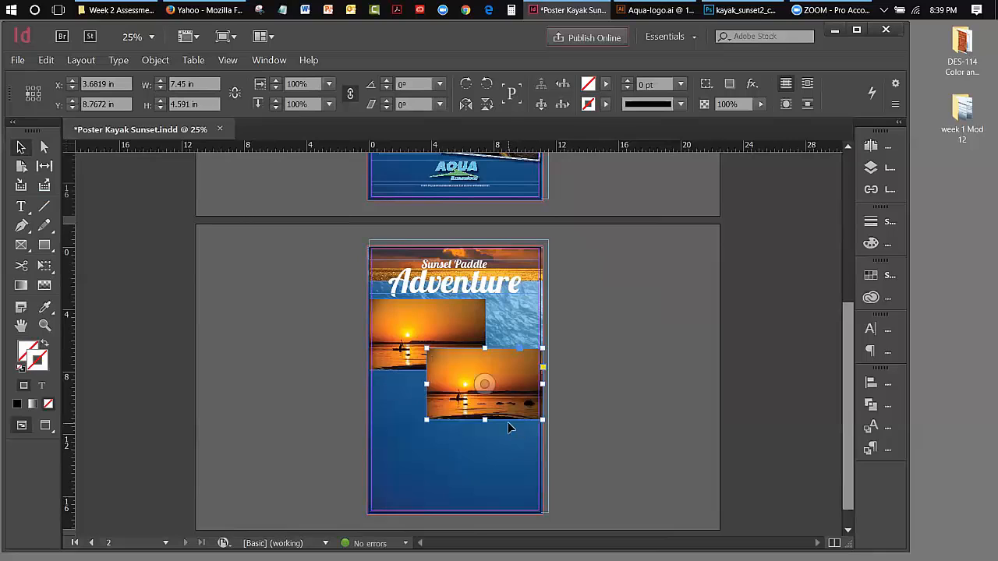
left_click(47, 61)
left_click(68, 194)
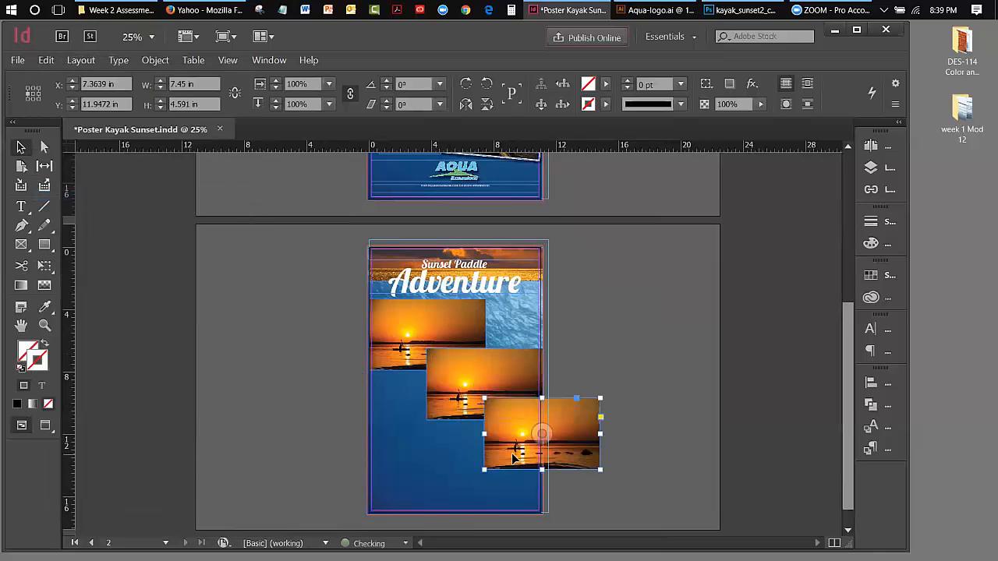
left_click_drag(527, 444, 473, 460)
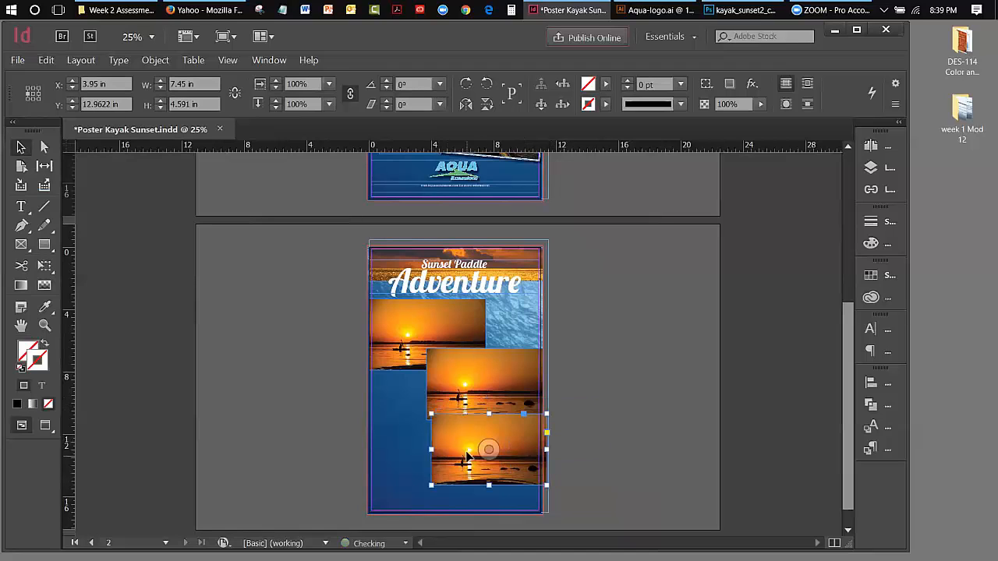
Move the middle photo copy to about X 1.84 in, Y 8.83 in and send it one level backward.
left_click_drag(473, 390, 443, 390)
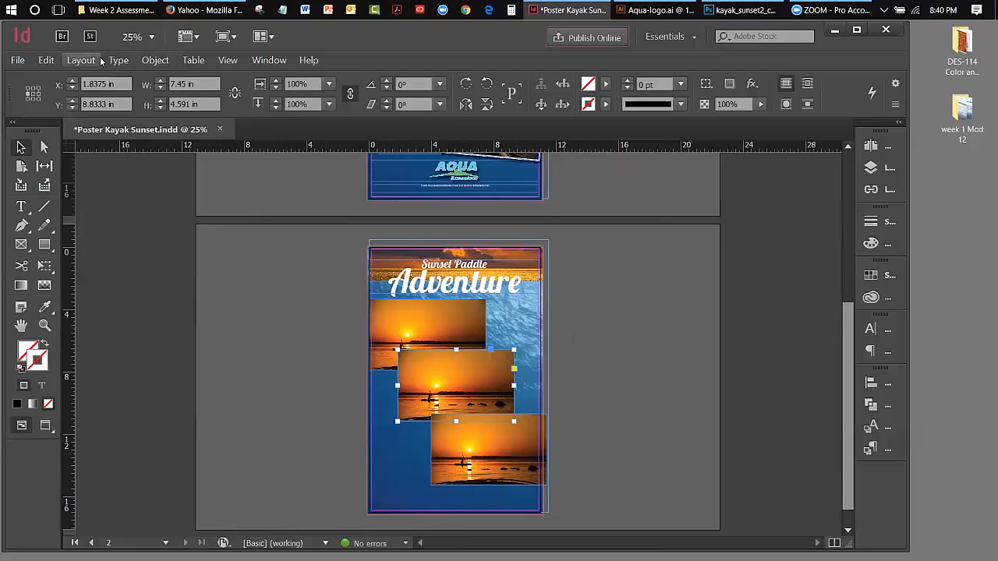
left_click(145, 63)
mouse_move(242, 101)
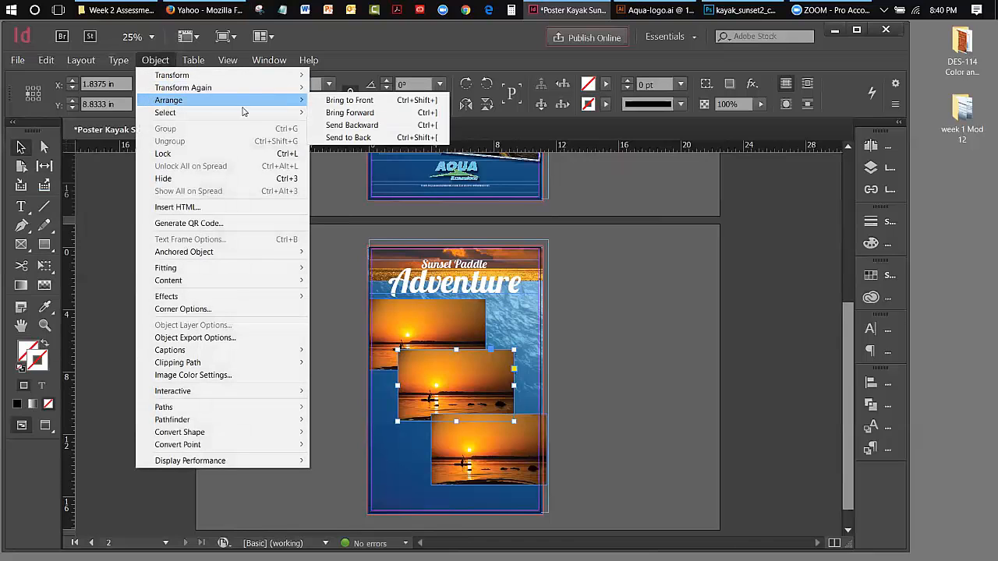
left_click(347, 125)
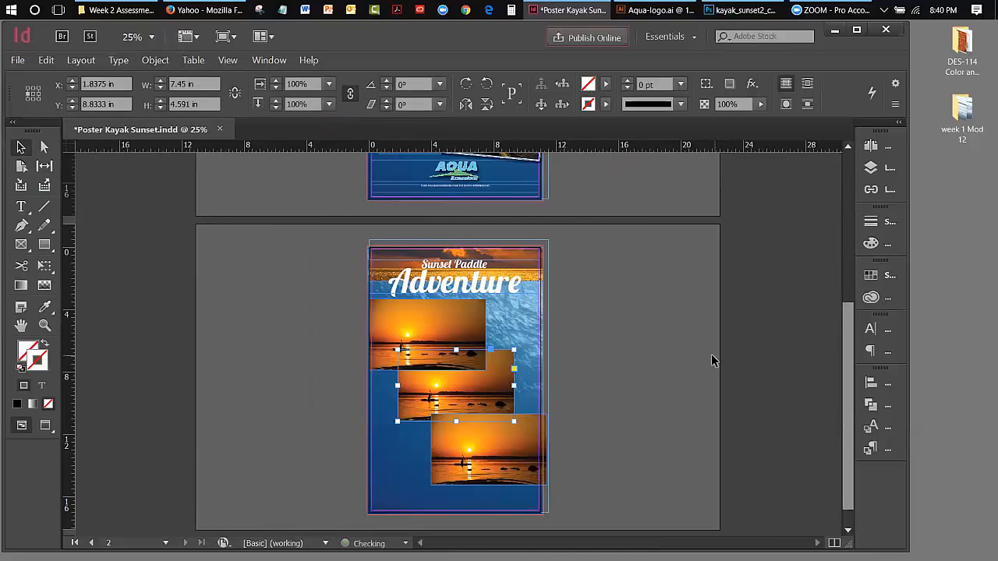
left_click(690, 353)
left_click_drag(847, 330, 791, 374)
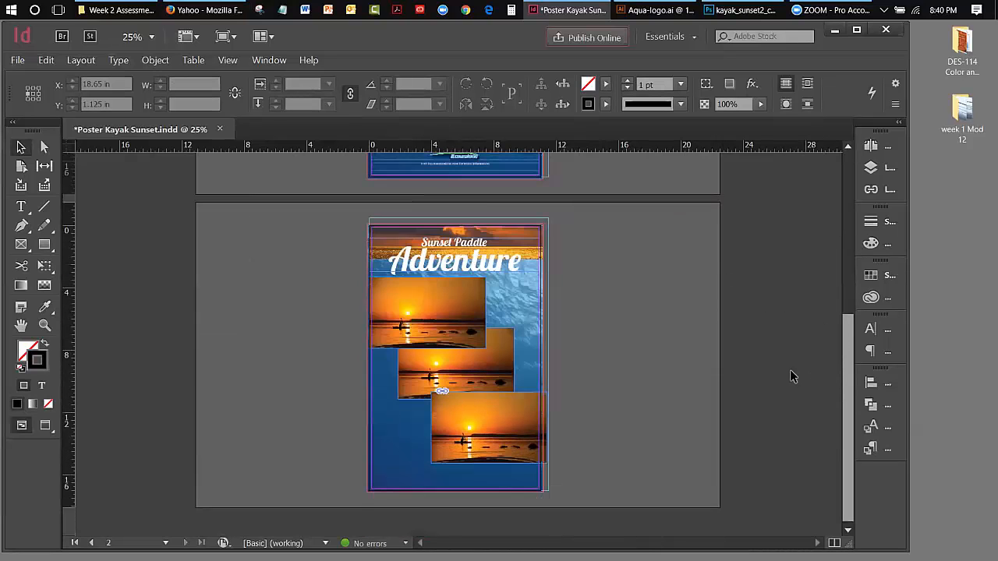
left_click(489, 425)
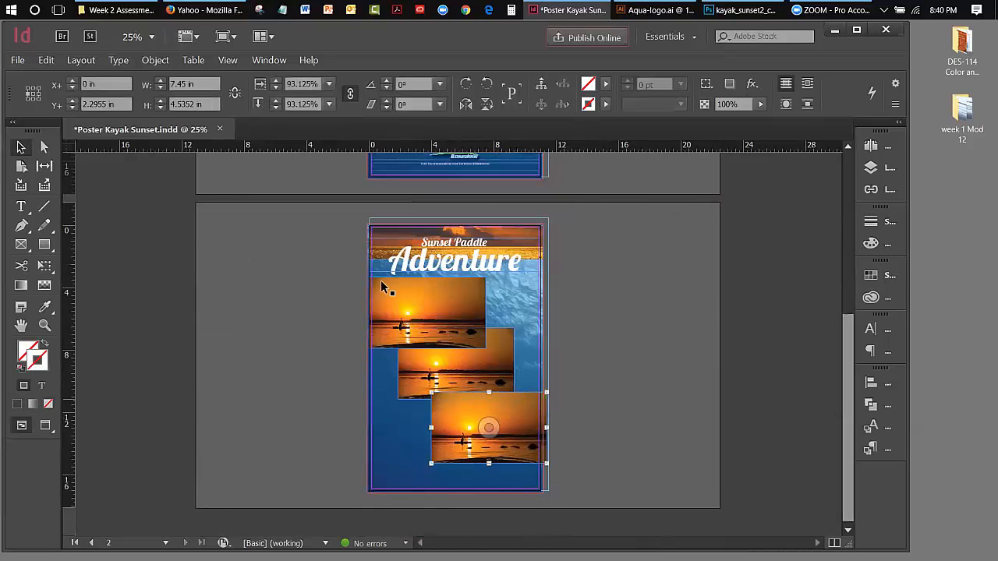
left_click(153, 61)
mouse_move(154, 100)
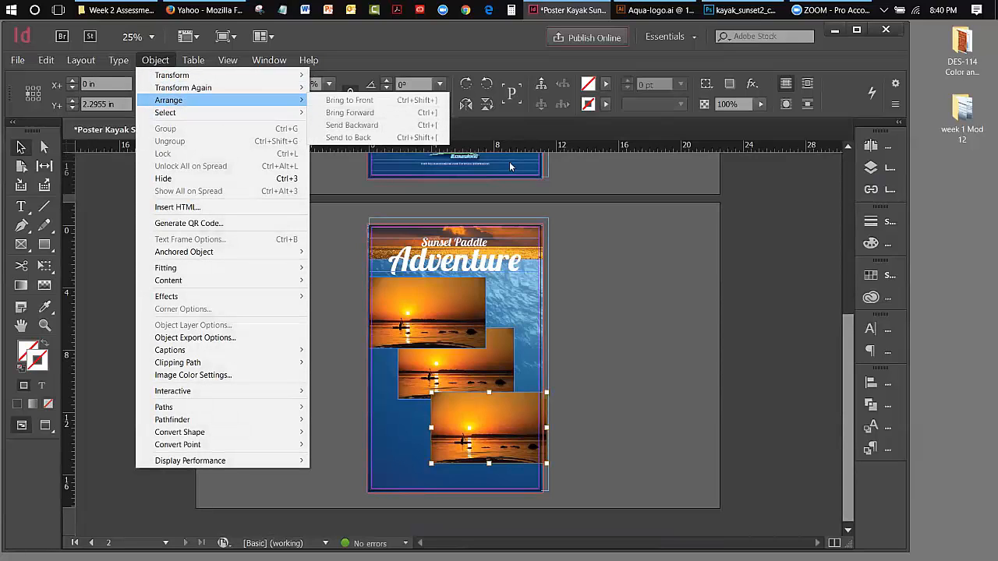
left_click(603, 343)
left_click(603, 344)
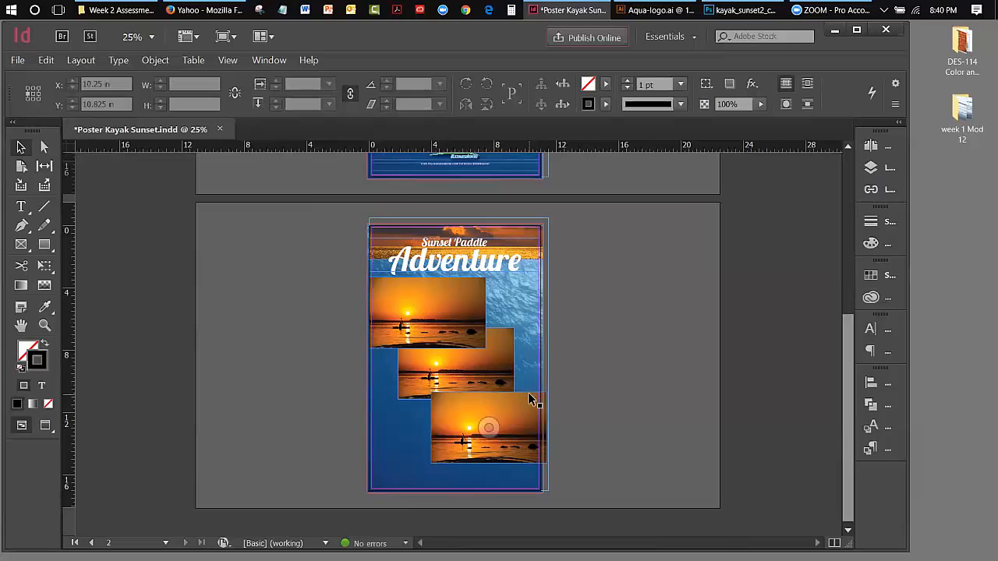
Select the frame of the lowest sunset photo copy and send it two levels backward.
left_click(532, 399)
left_click(155, 60)
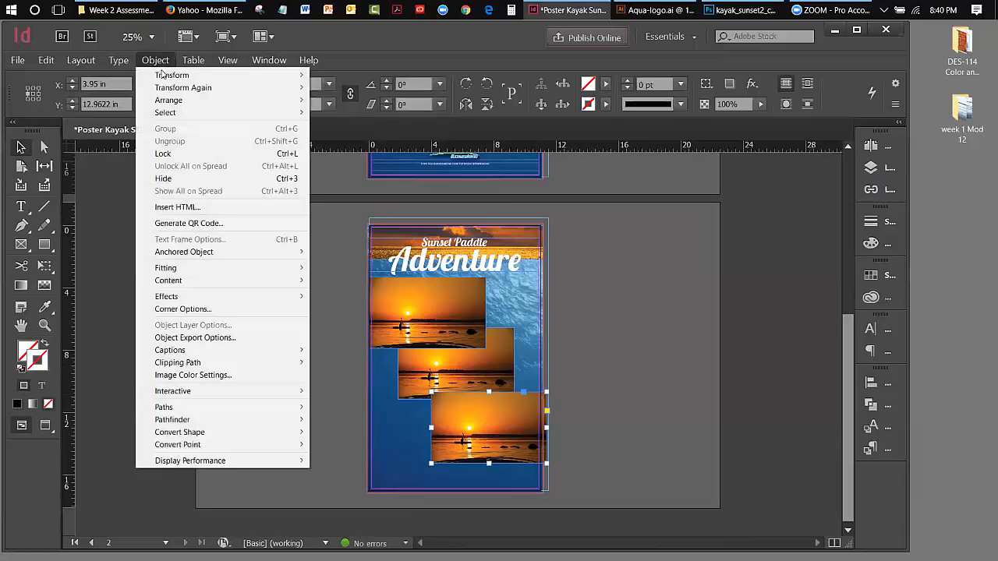
mouse_move(167, 102)
left_click(345, 120)
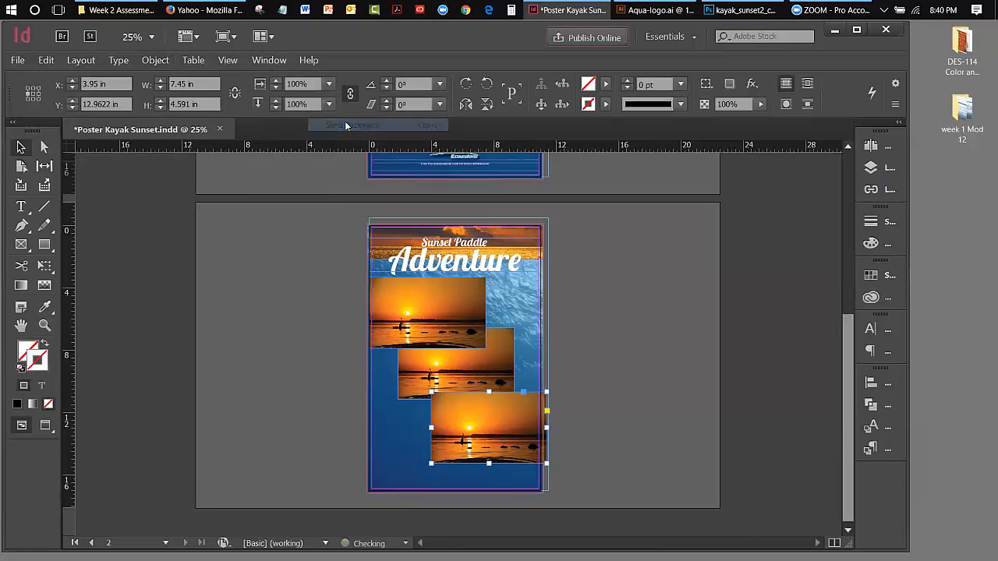
left_click(152, 60)
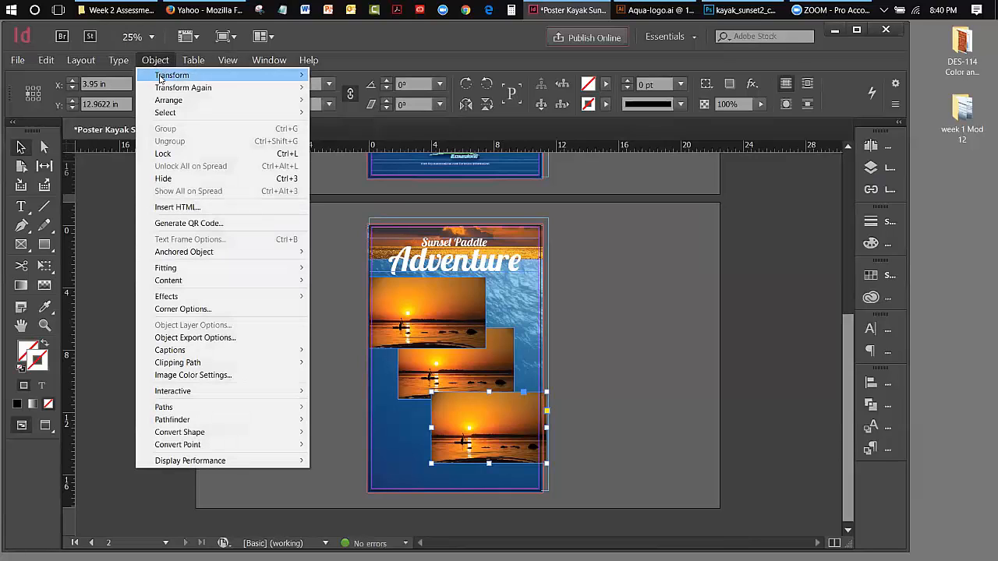
mouse_move(167, 101)
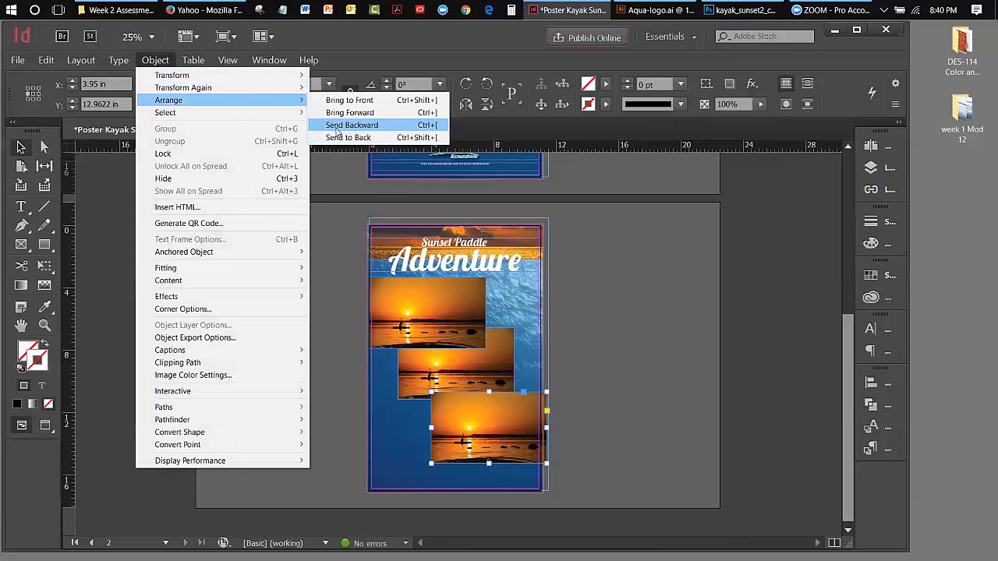
left_click(349, 125)
left_click(584, 326)
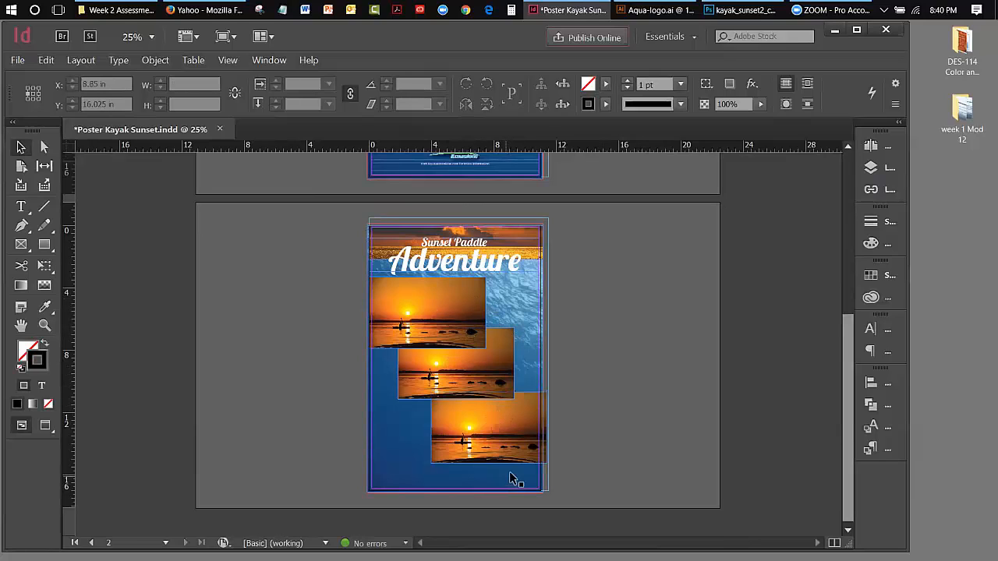
Check the photo layout of the finished poster on page 1 and select the middle sunset photo on page 2.
left_click_drag(848, 350, 852, 268)
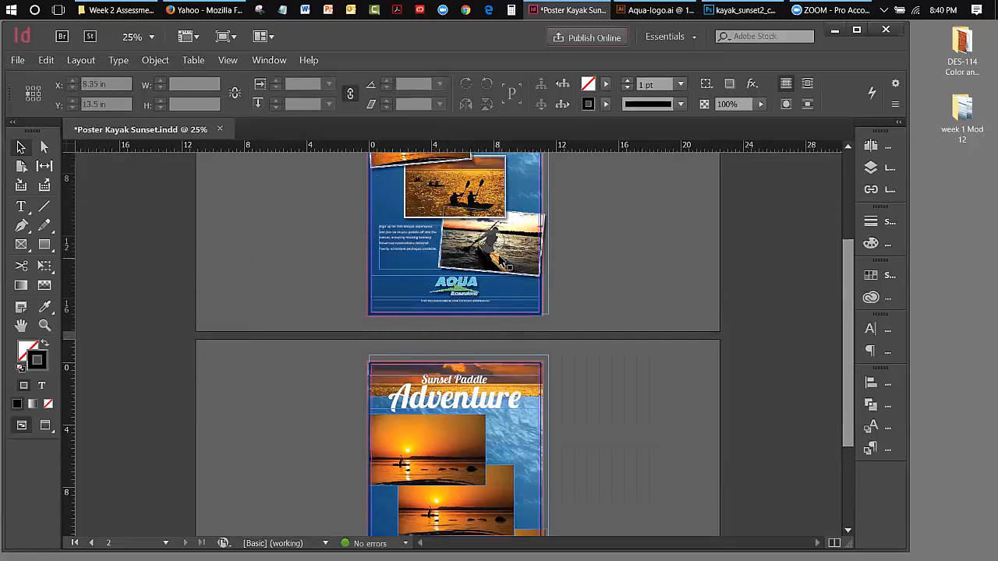
left_click_drag(845, 270, 835, 326)
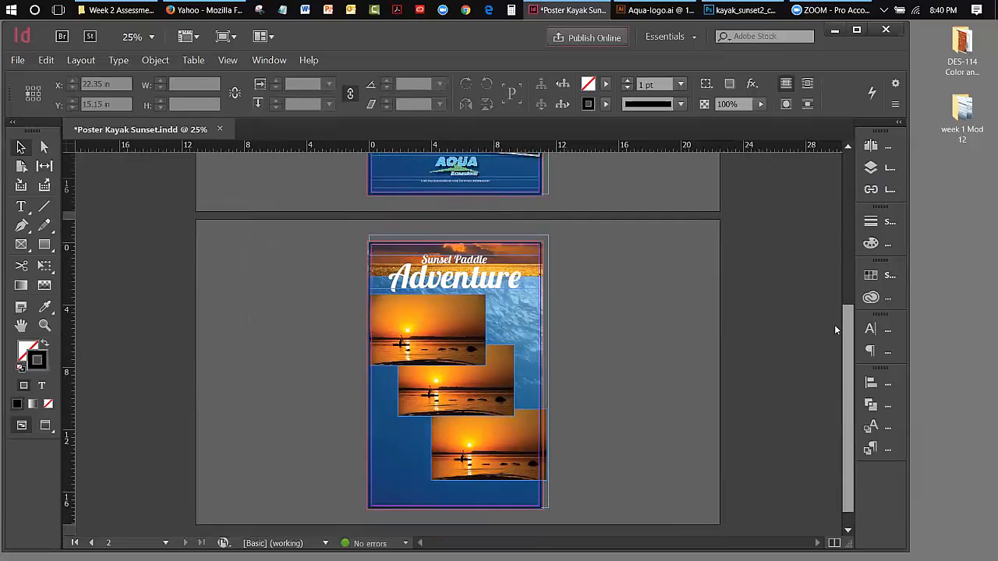
left_click(511, 388)
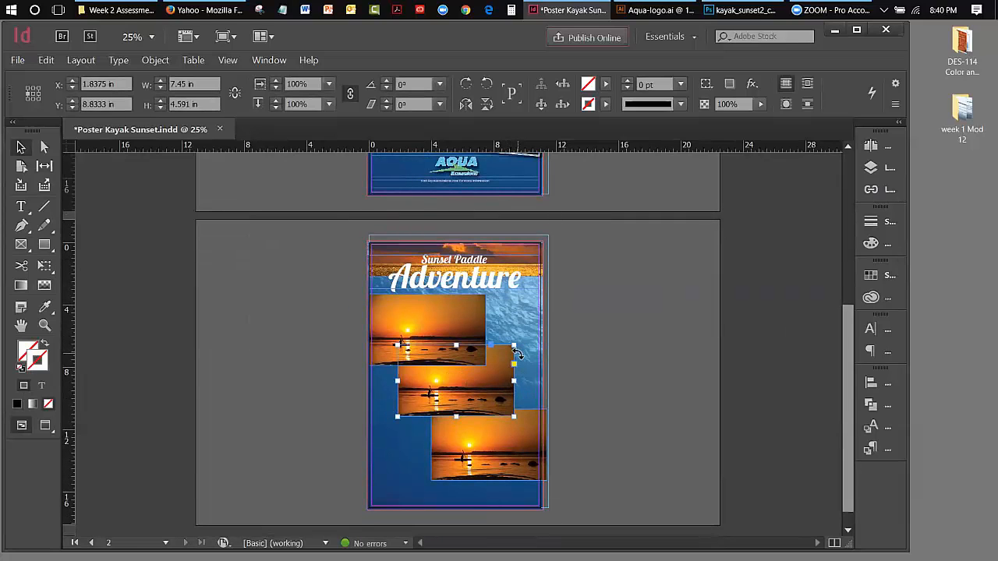
left_click(17, 61)
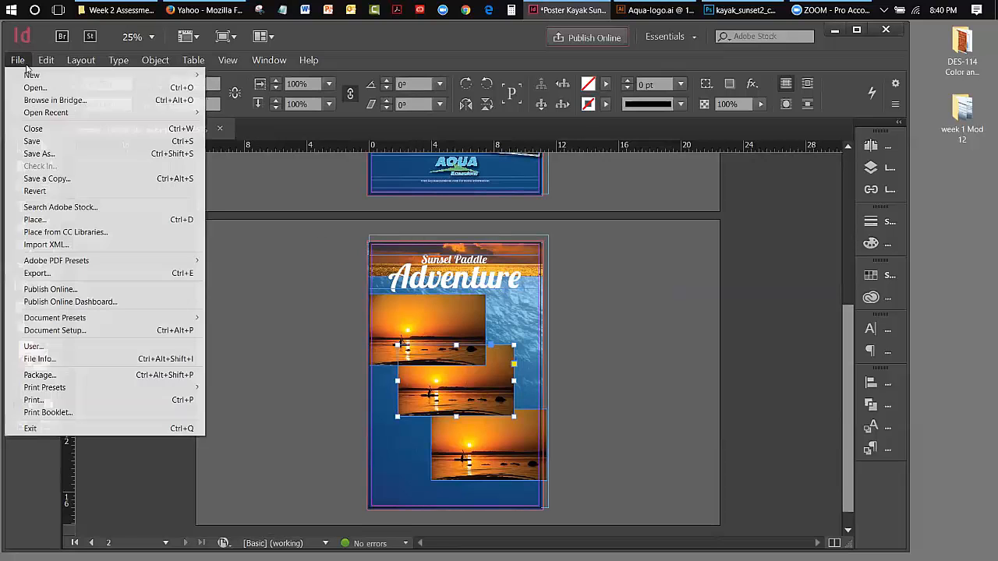
left_click(35, 219)
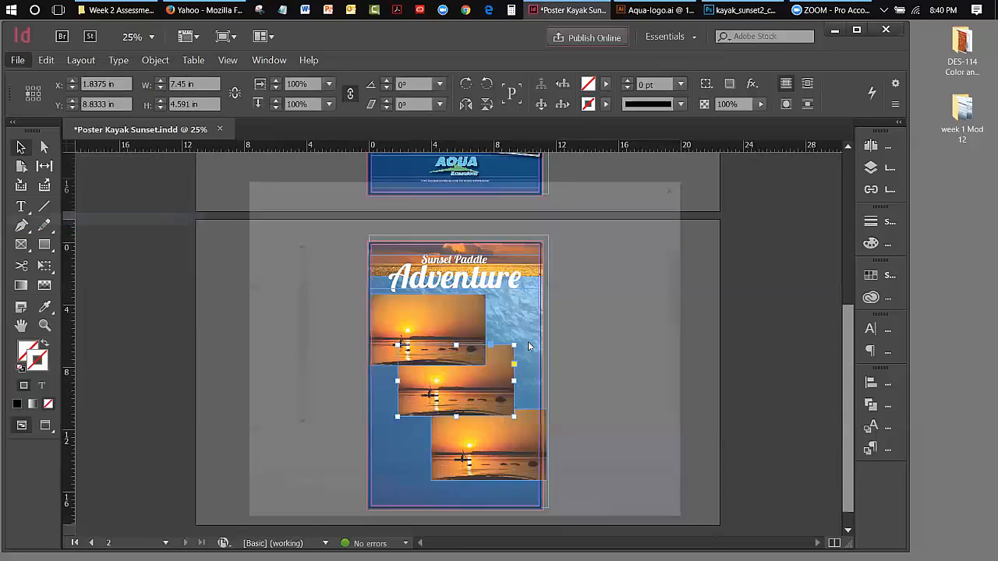
scroll(565, 312, "down", 3)
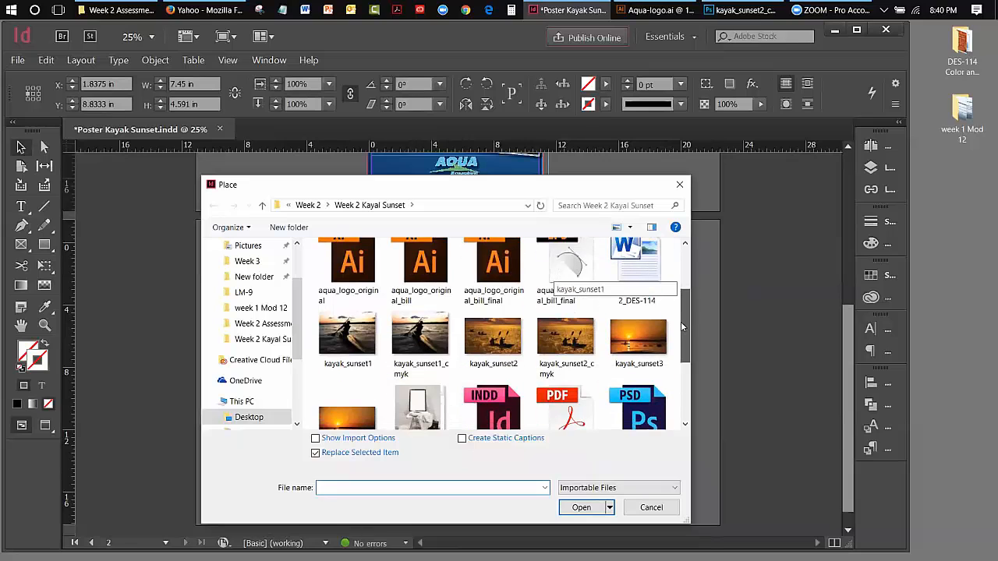
mouse_move(567, 340)
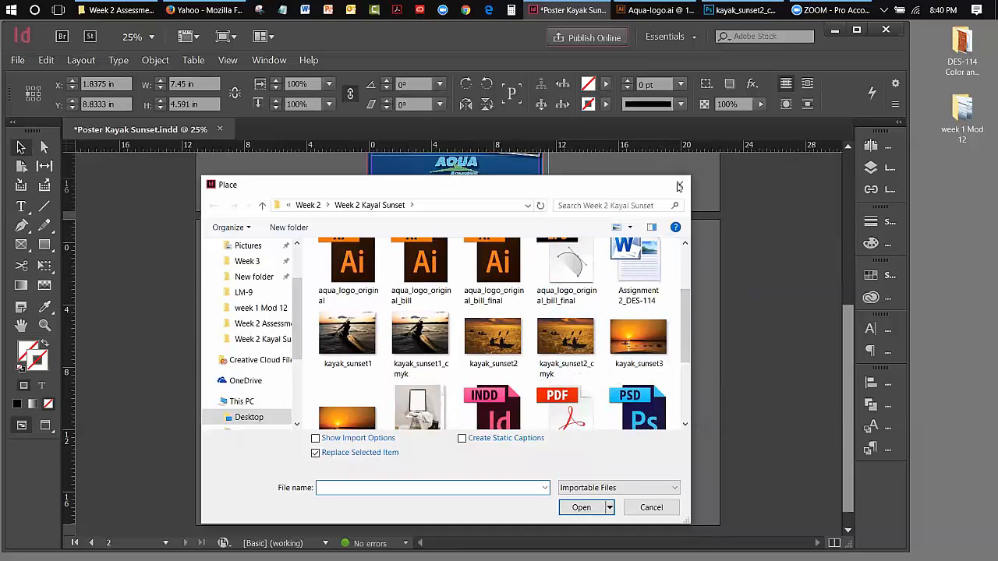
double_click(627, 340)
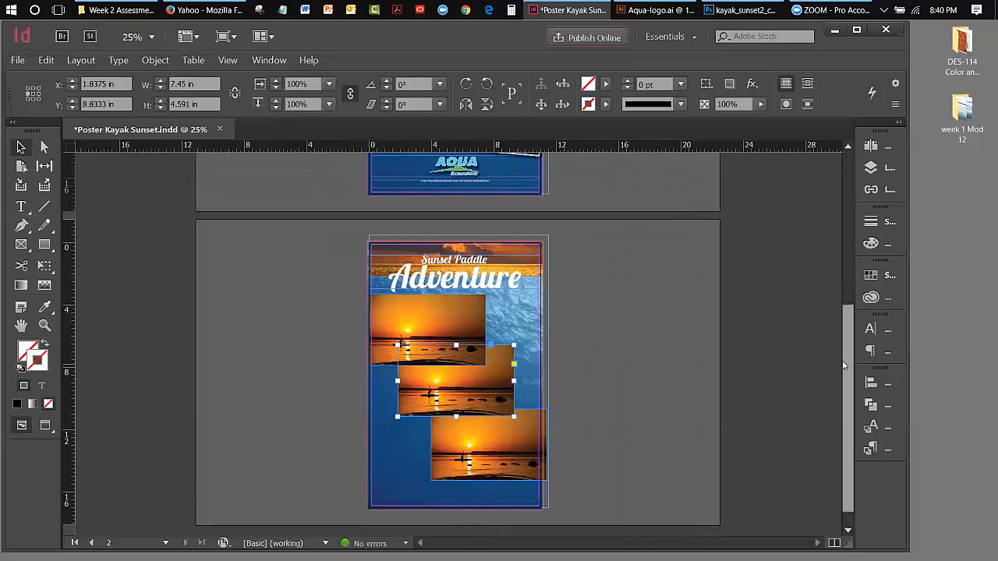
scroll(845, 318, "up", 3)
scroll(840, 324, "down", 3)
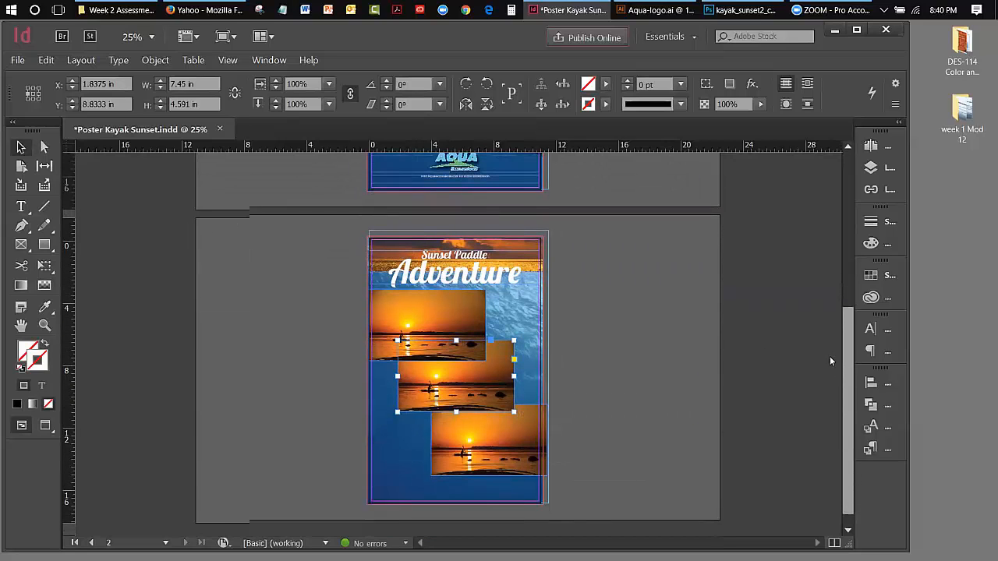
Place the image kayak_sunset2 into the middle photo frame on page 2, replacing the selected picture.
left_click(17, 60)
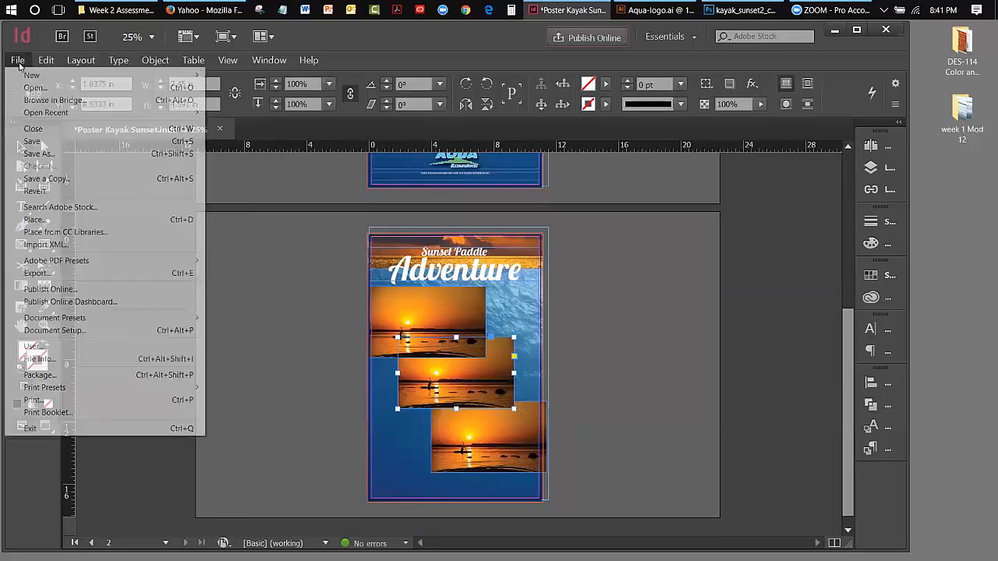
left_click(34, 219)
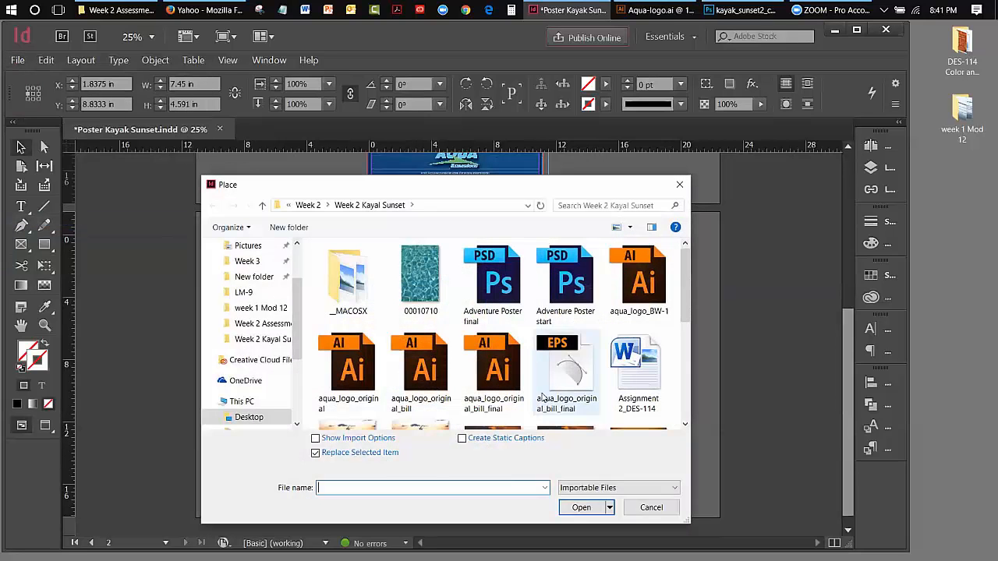
scroll(686, 306, "down", 3)
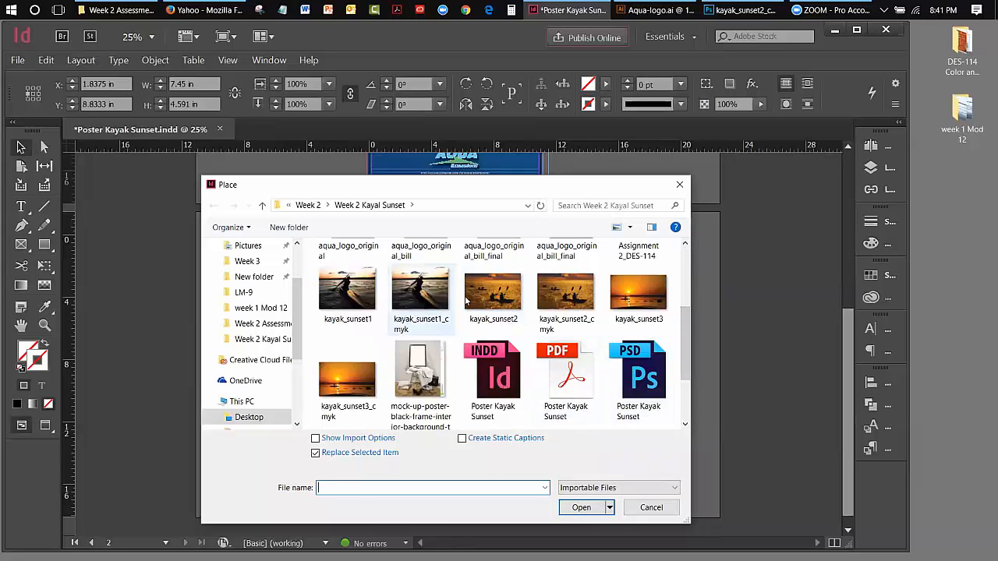
left_click(491, 295)
left_click(578, 506)
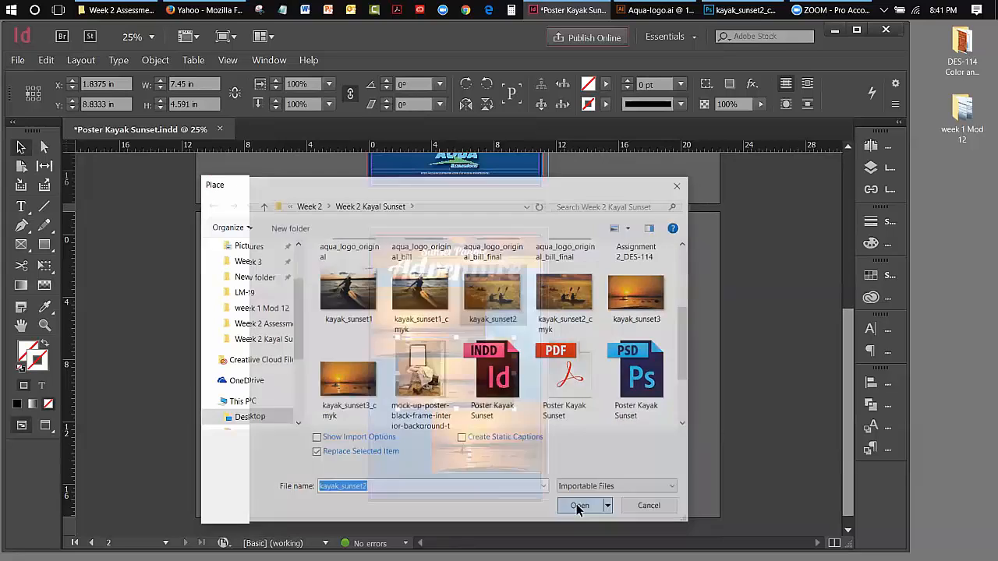
Place the image kayak_sunset1_cmyk into the lowest photo frame on page 2, replacing the selected picture.
left_click(524, 451)
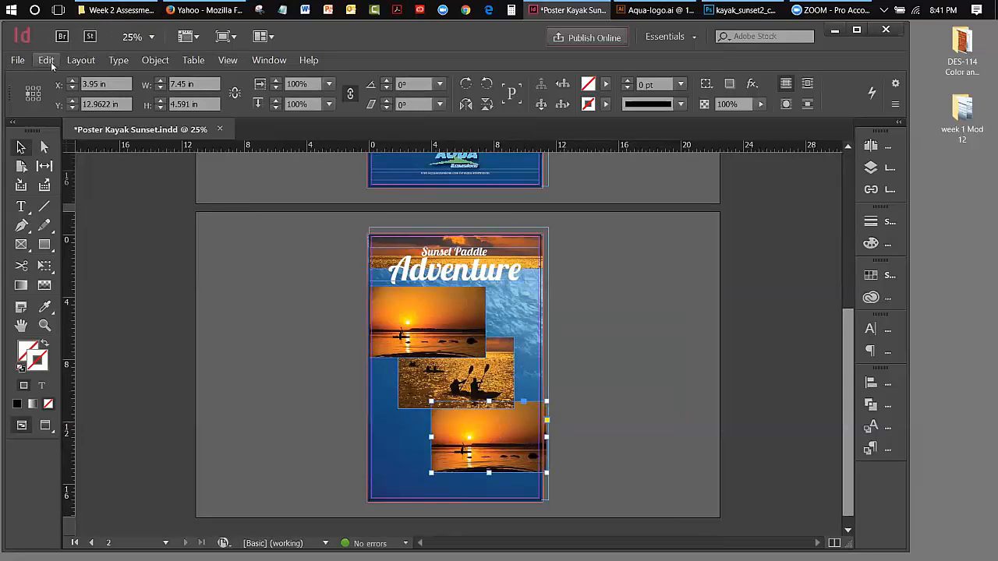
left_click(17, 60)
left_click(156, 219)
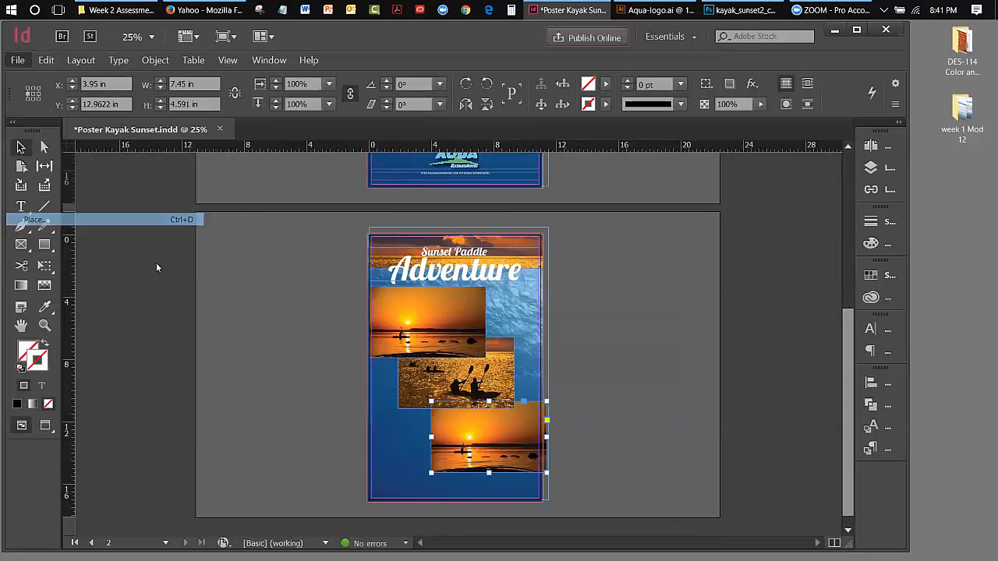
left_click_drag(681, 274, 682, 329)
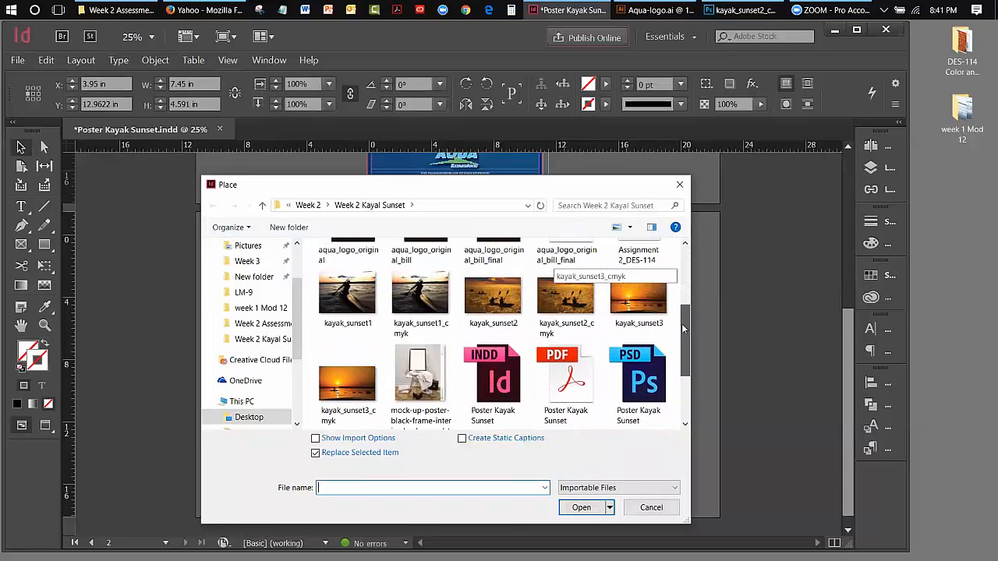
left_click(421, 296)
left_click(580, 508)
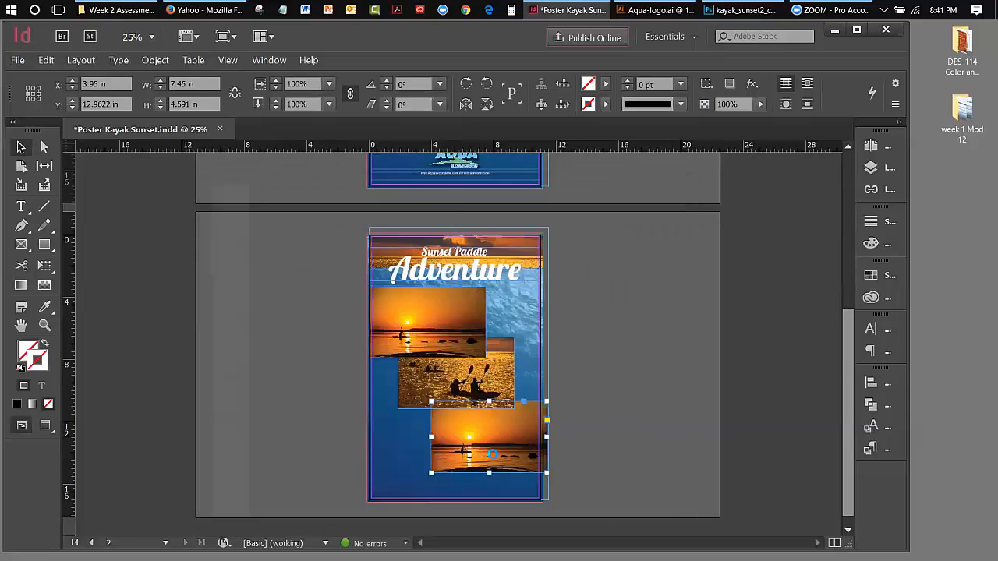
left_click(109, 187)
Scale the three kayak photos on page 2 down together, to about 6.76 by 4.17 in each.
mouse_move(846, 352)
left_mouse_down()
mouse_move(845, 293)
mouse_move(833, 341)
left_mouse_up()
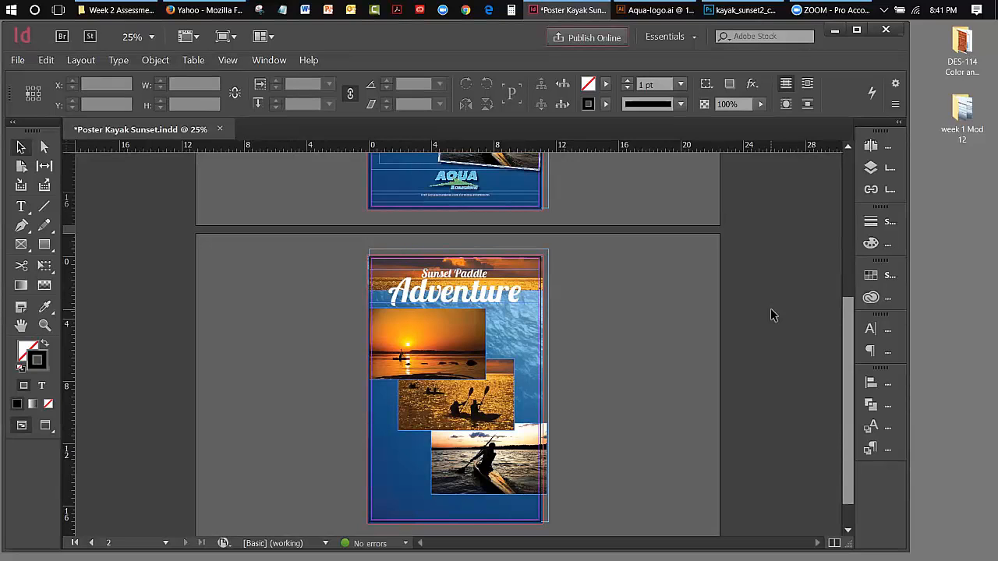
left_click(477, 349)
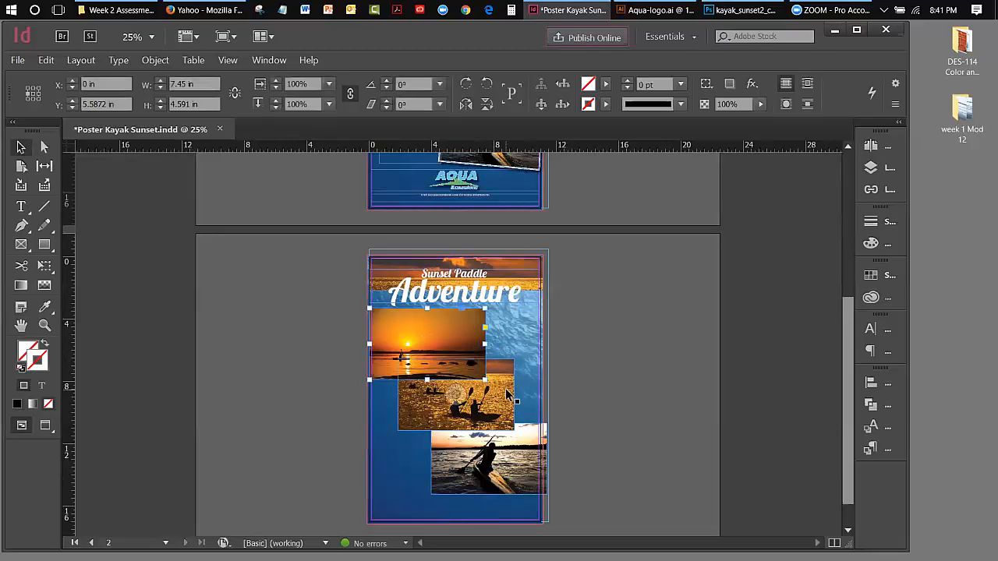
left_click(510, 396, "shift")
left_click(478, 451, "shift")
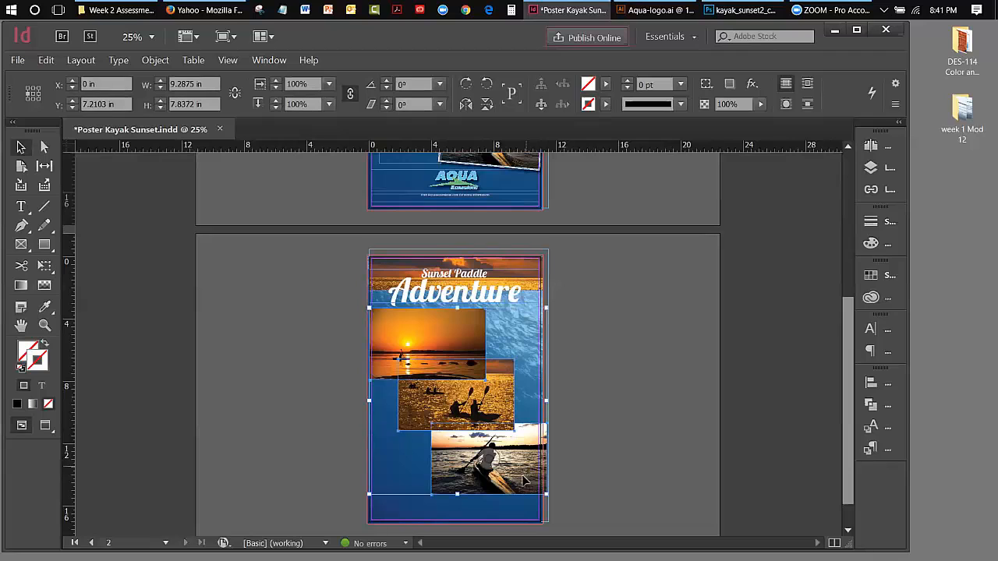
left_click_drag(544, 497, 538, 484)
left_click(629, 451)
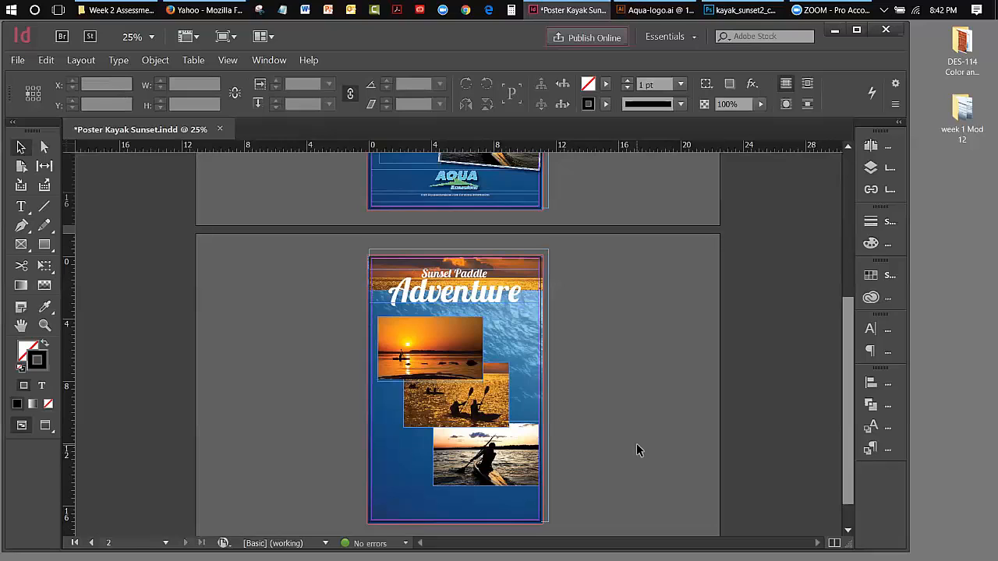
Nudge the top sunset photo on page 2 sideways to X -0.1 in so it meets the poster's left edge.
left_click(429, 348)
key("Left")
key("Left")
key("Left")
key("Left")
key("Left")
key("Left")
key("Left")
key("Left")
key("Left")
key("Left")
key("Left")
key("Left")
key("Left")
key("Left")
key("Left")
key("Left")
key("Left")
key("Left")
key("Left")
key("Left")
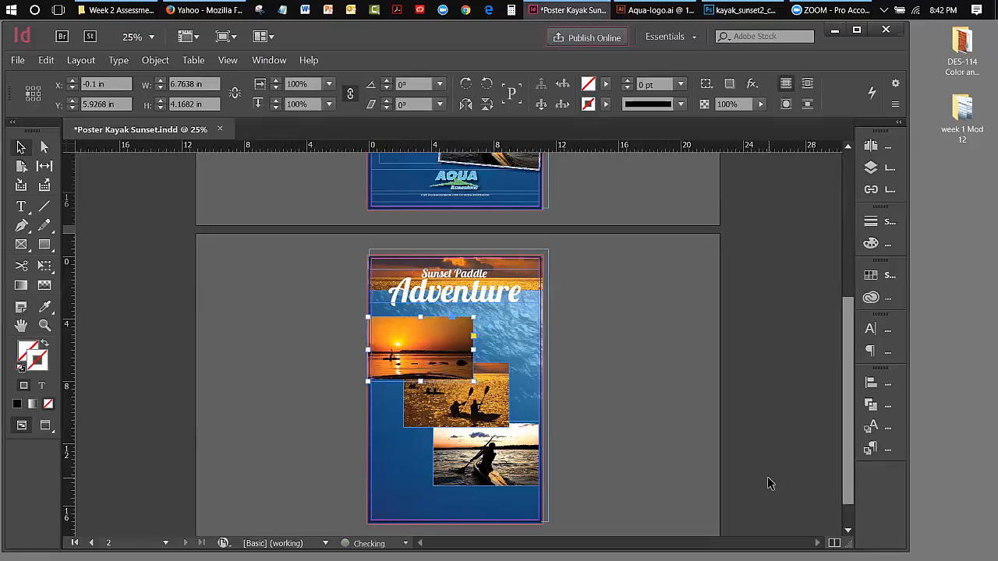
Nudge the lowest kayak photo on page 2 outward to about X 4.32 in, against the poster's right edge.
left_click(527, 466)
key("Right")
key("Right")
key("Right")
key("Right")
key("Right")
key("Right")
key("Right")
key("Right")
key("Right")
key("Right")
key("Right")
key("Right")
key("Right")
key("Right")
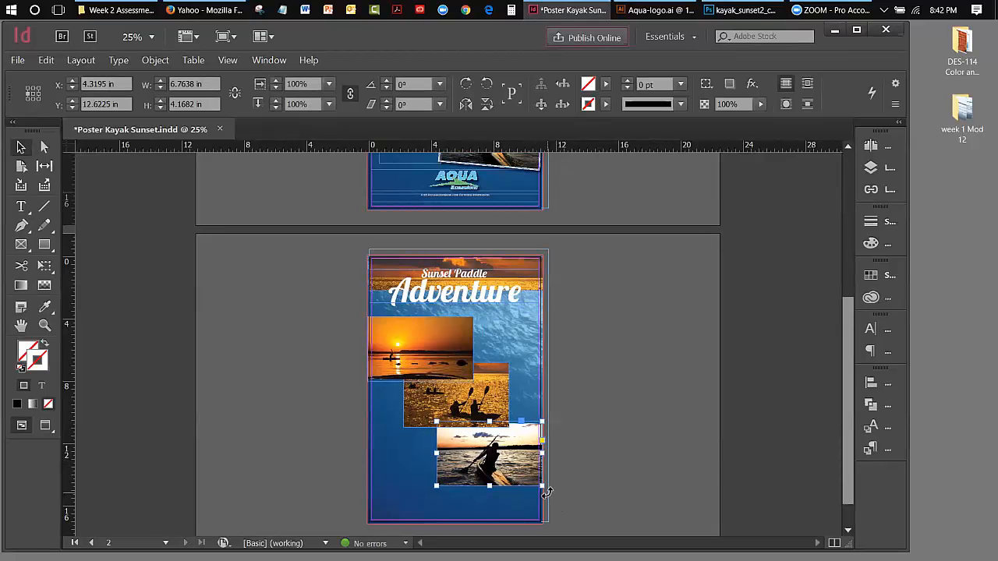
Rotate the lowest kayak photo to -9° and the top sunset photo to 9°.
left_click_drag(546, 493, 543, 512)
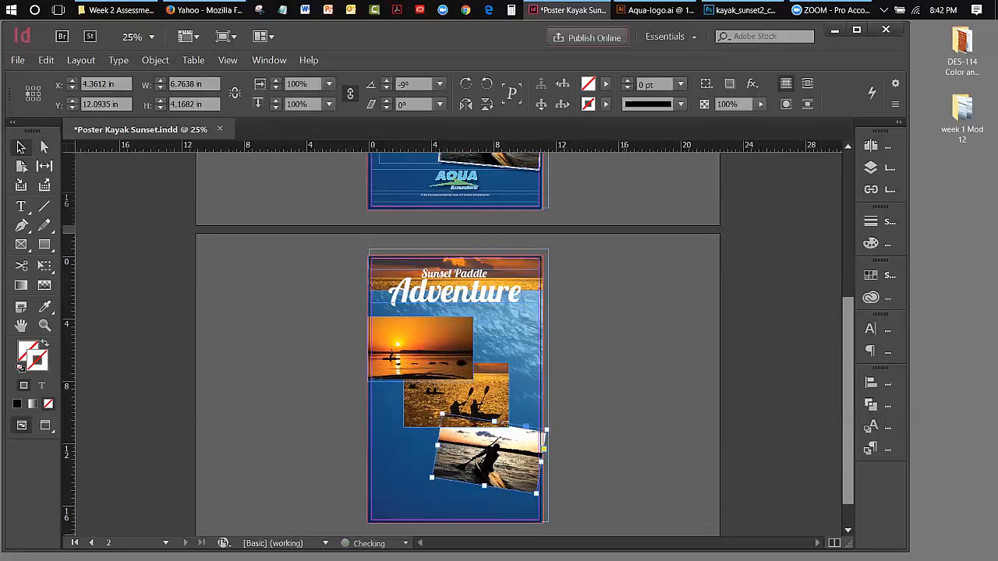
left_click(419, 330)
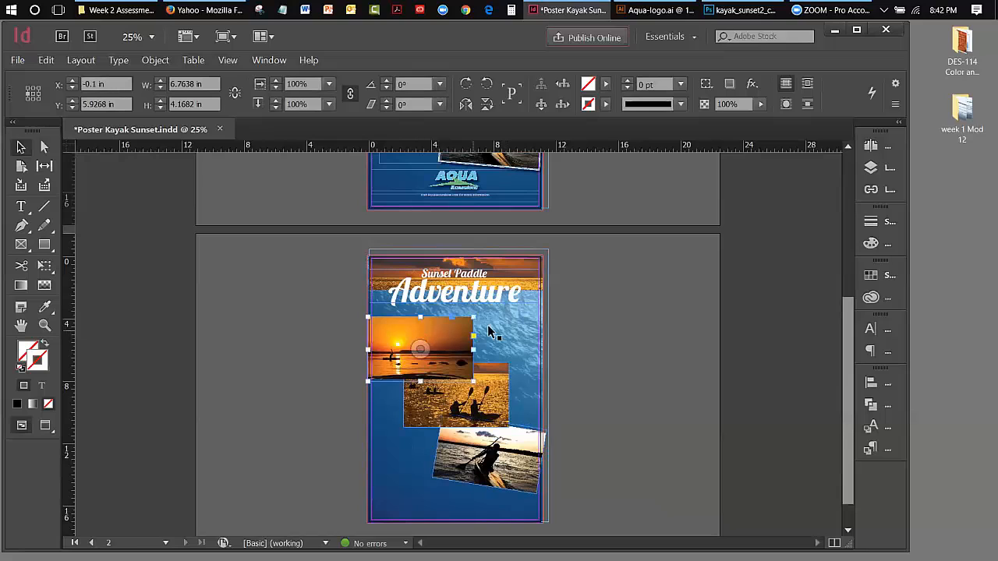
left_click_drag(482, 312, 481, 295)
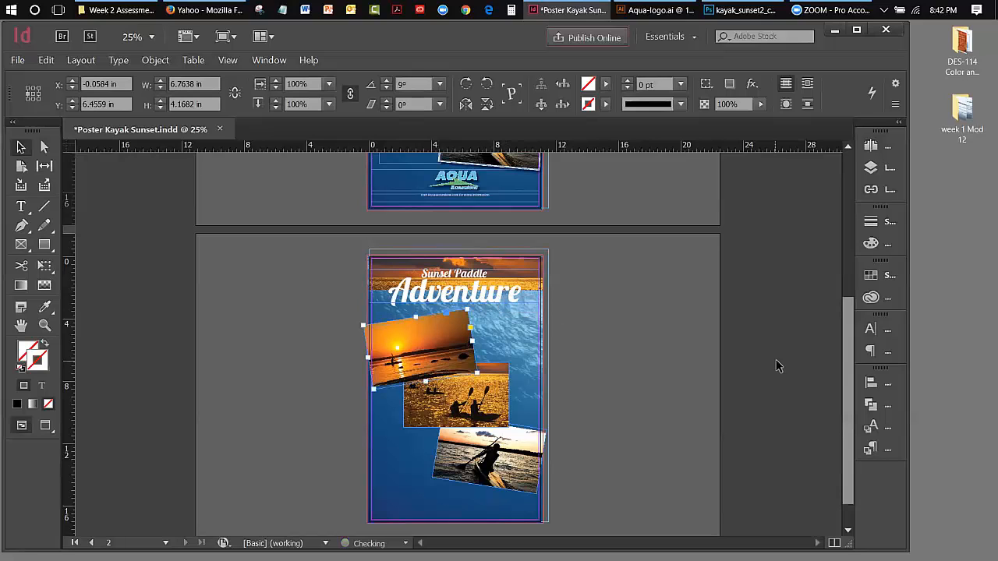
left_click_drag(847, 347, 822, 385)
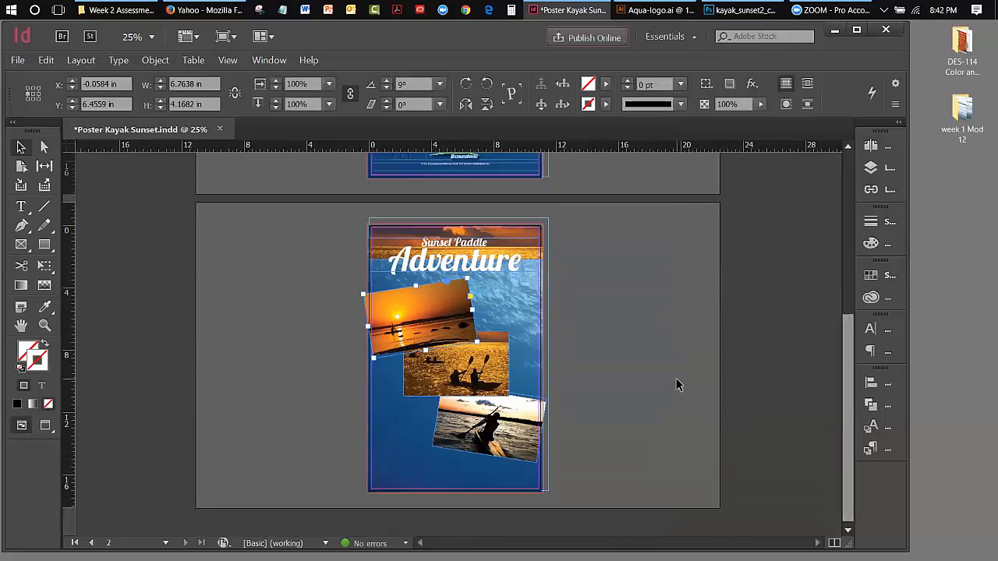
left_click(621, 380)
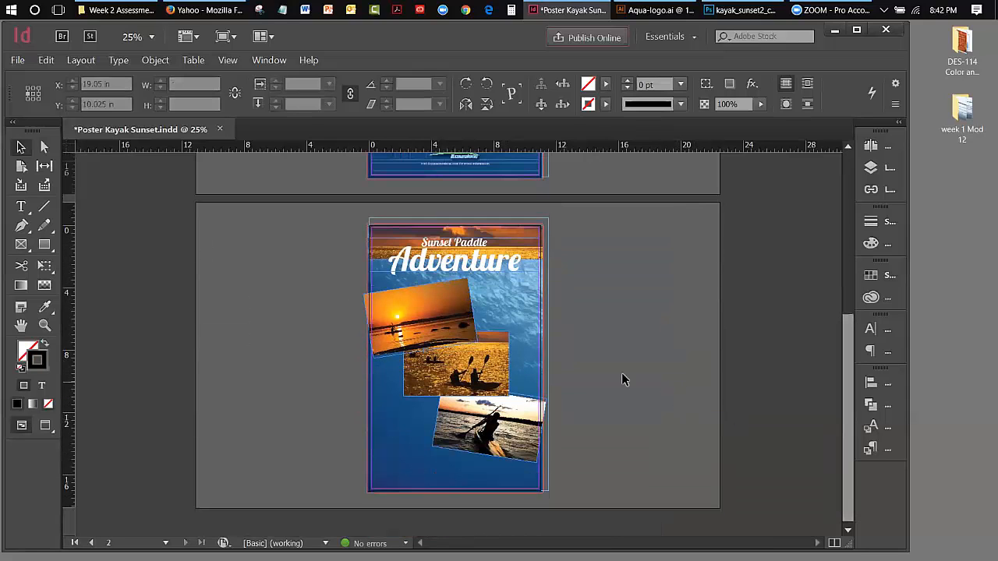
Select the three kayak photos and nudge them up together to about Y 8.97 in.
left_click(448, 305)
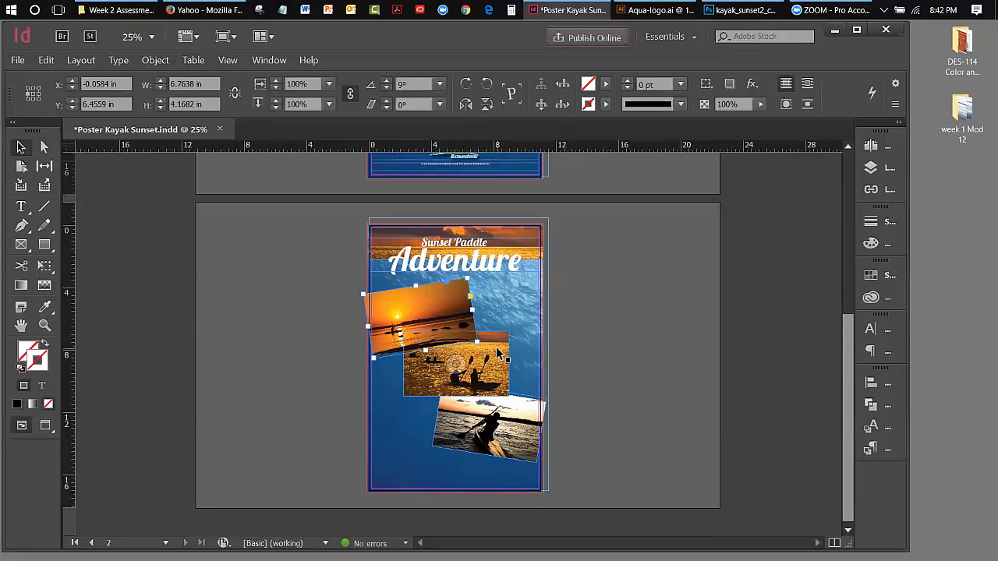
left_click(519, 415, "shift")
key("Up")
key("Up")
key("Up")
key("Up")
key("Up")
key("Up")
key("Up")
key("Up")
key("Up")
key("Up")
key("Up")
key("Up")
key("Up")
key("Up")
key("Up")
key("Up")
key("Up")
key("Up")
key("Up")
key("Up")
key("Up")
key("Up")
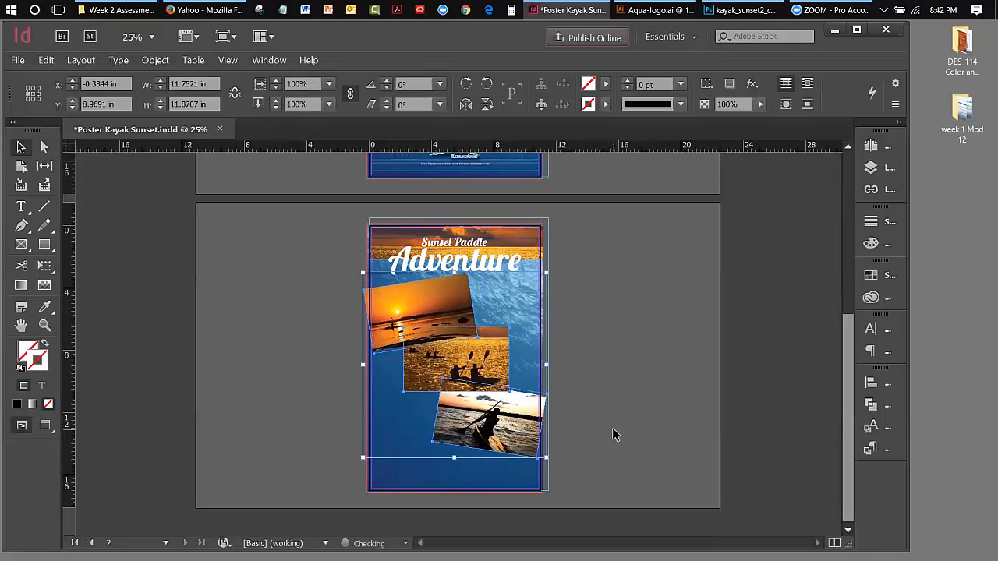
left_click(580, 372)
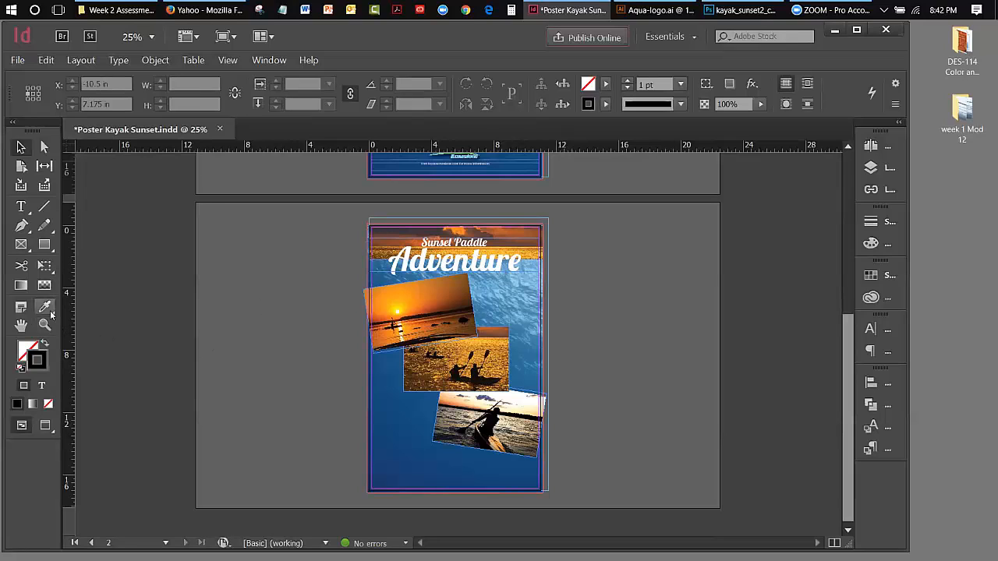
Sample the bright yellow of the sun in the top photo with the Eyedropper and make it the fill colour.
left_click(873, 276)
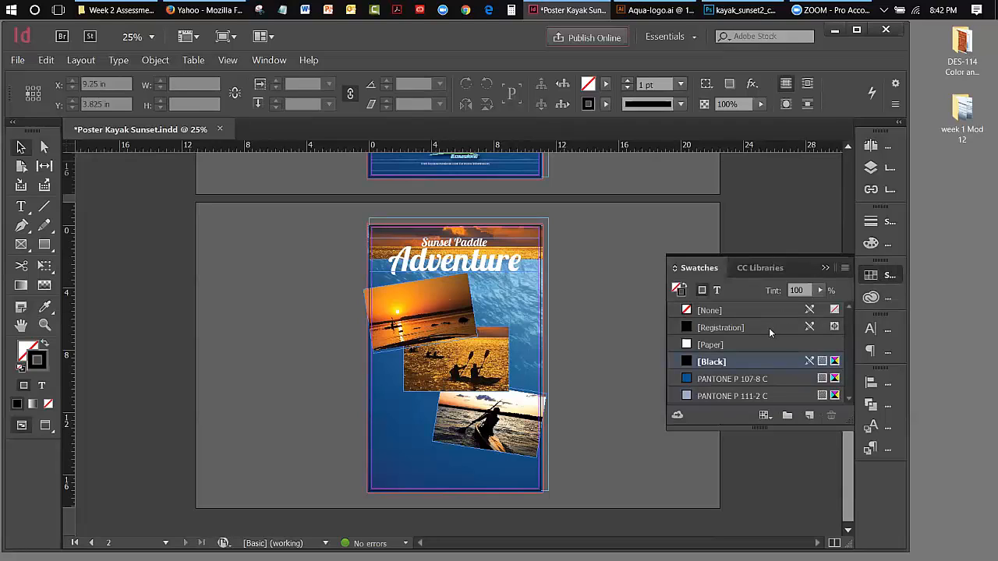
left_click_drag(761, 426, 766, 513)
left_click(45, 306)
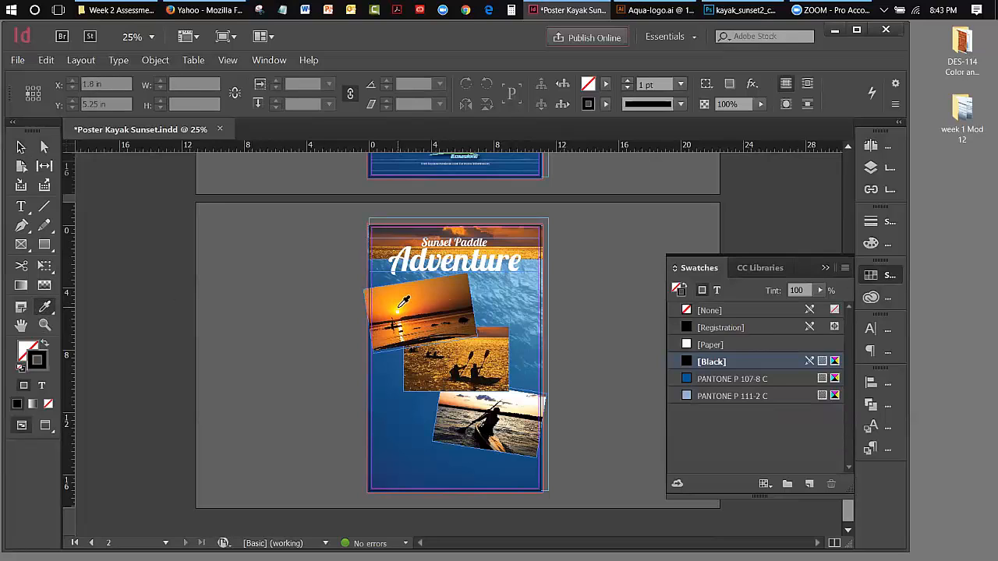
left_click(394, 308)
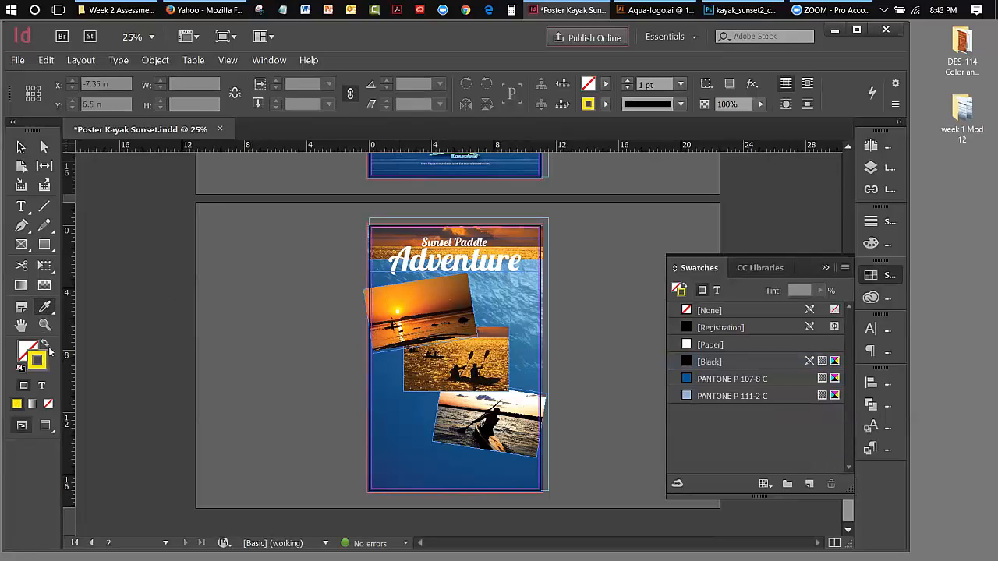
left_click(45, 346)
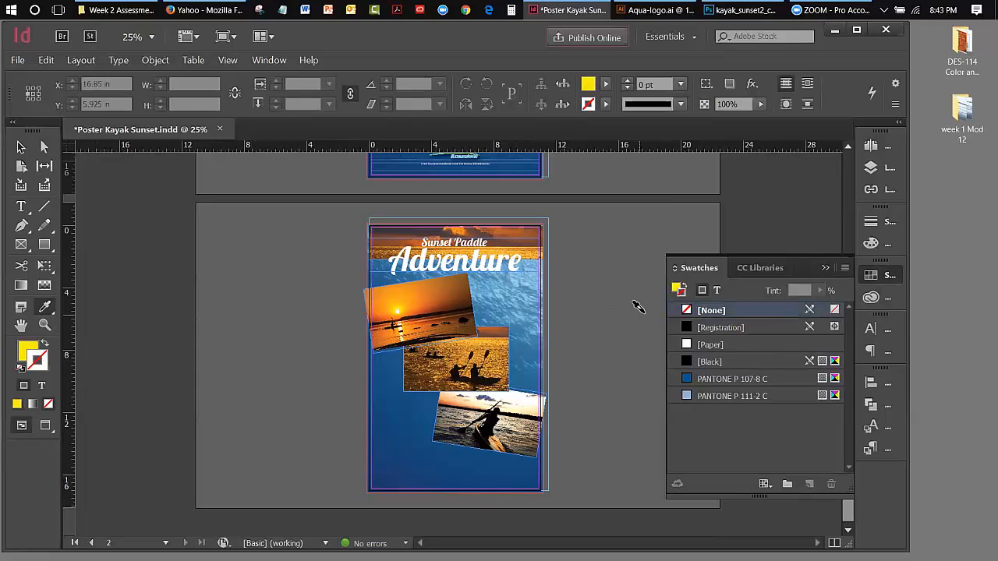
key("x")
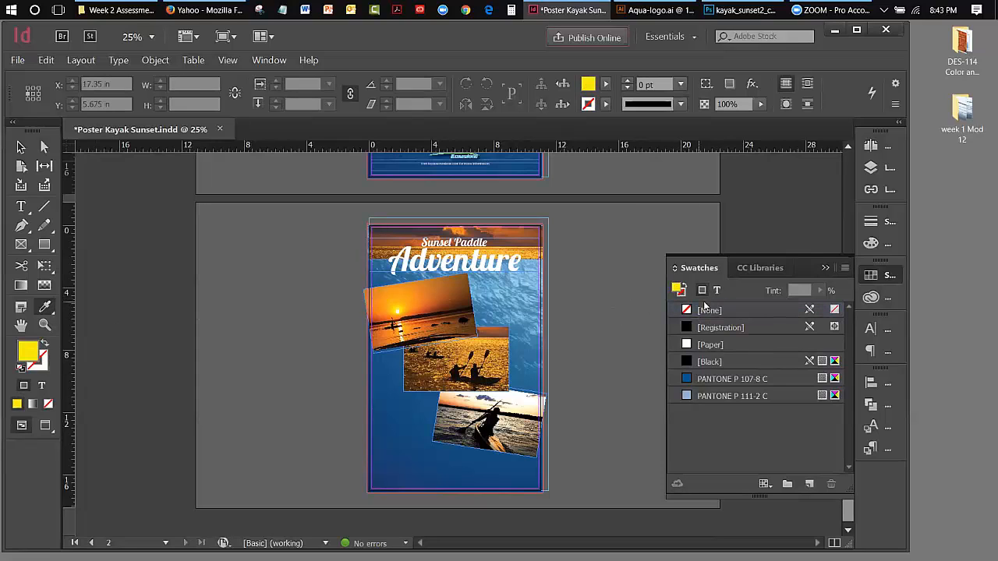
Save the sampled yellow as a new CMYK process swatch, C=4 M=0 Y=96 K=0, and add it to My Library.
left_click(844, 268)
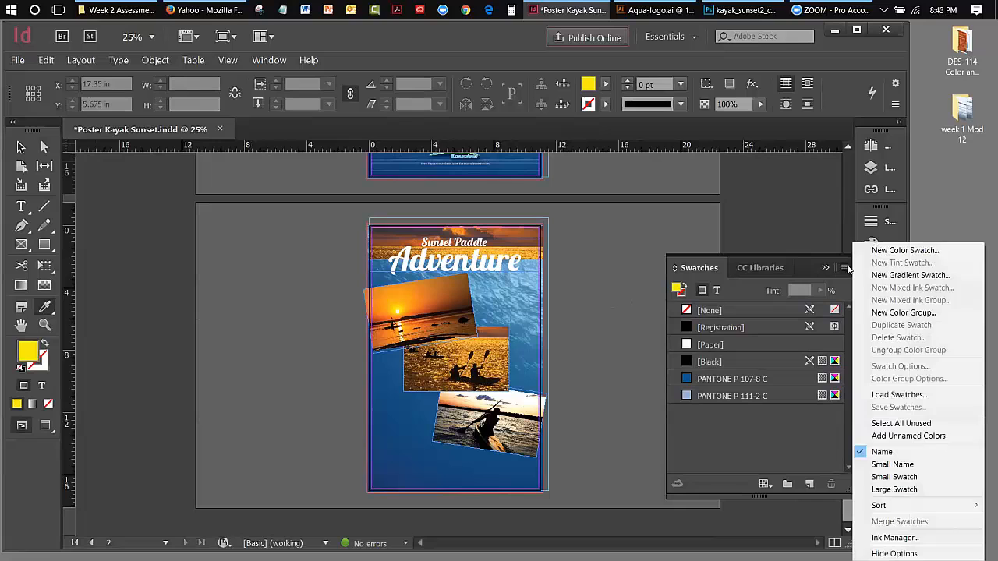
left_click(888, 250)
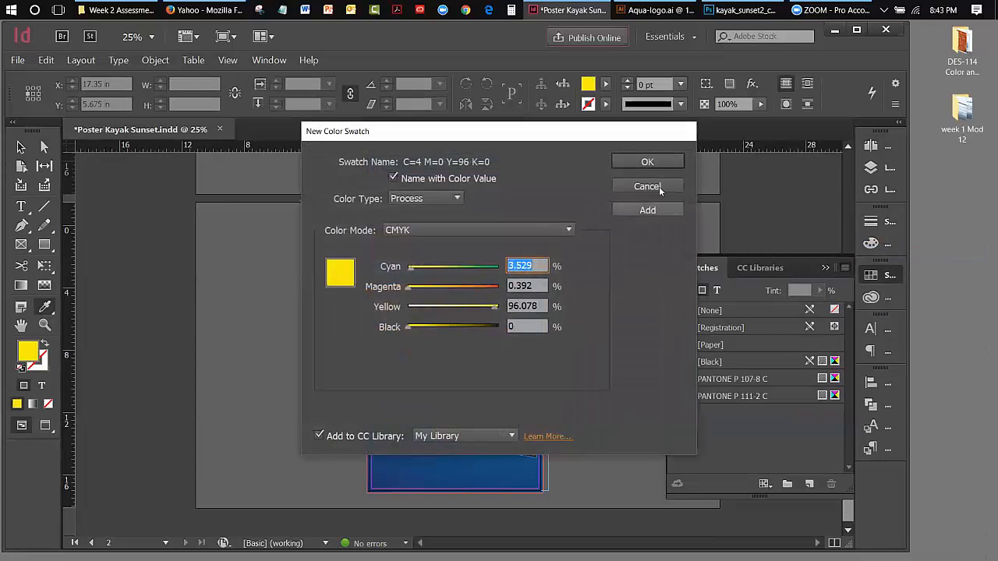
left_click(666, 160)
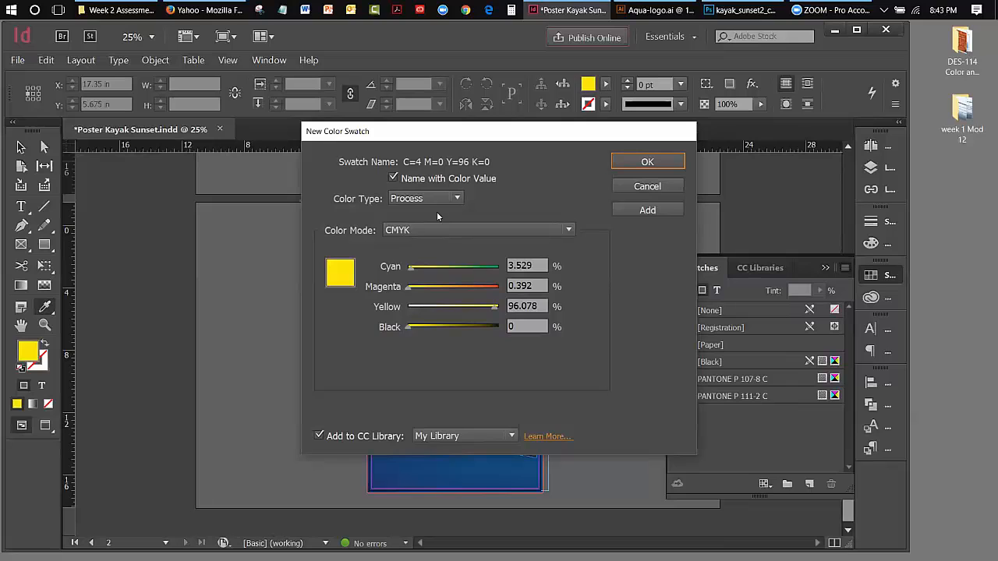
left_click(622, 165)
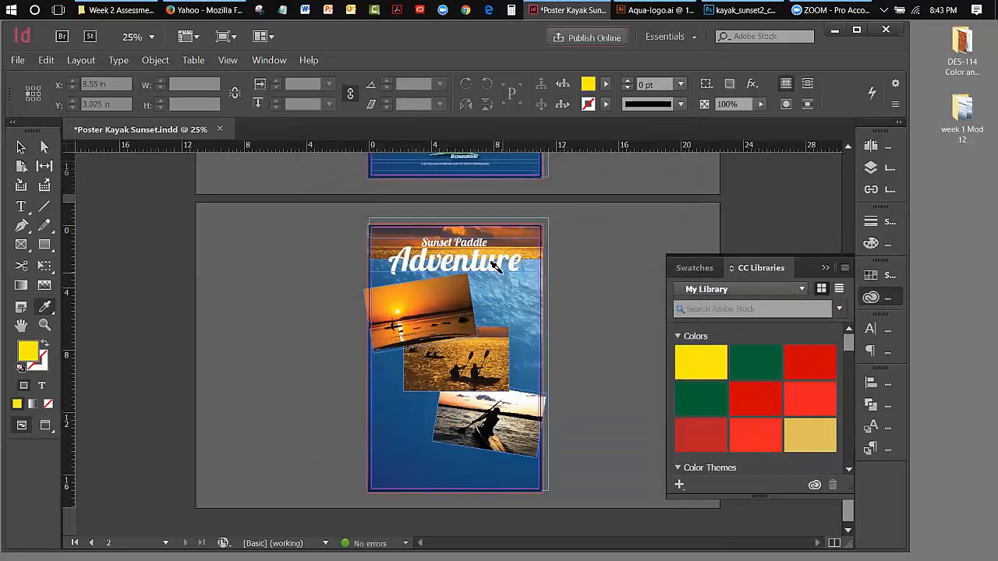
Colour the headline word "Adventure" on page 2 with the yellow swatch C=4 M=0 Y=96 K=0.
left_click(21, 206)
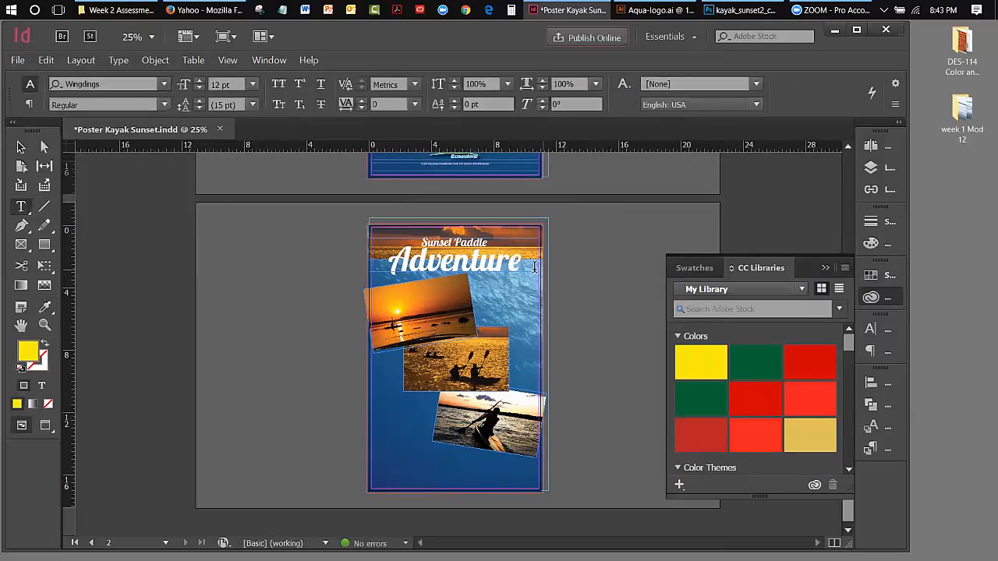
left_click_drag(518, 262, 393, 265)
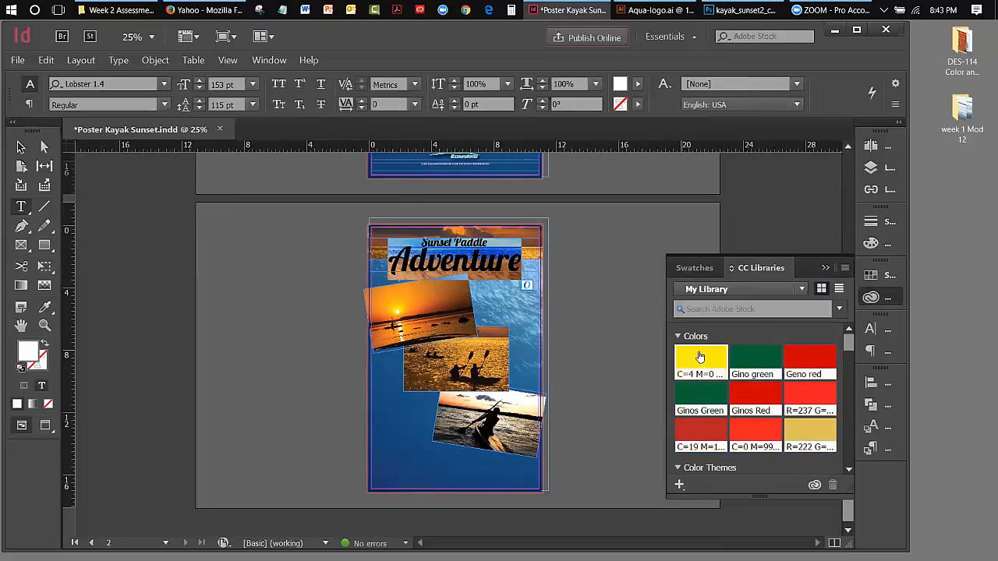
left_click(877, 275)
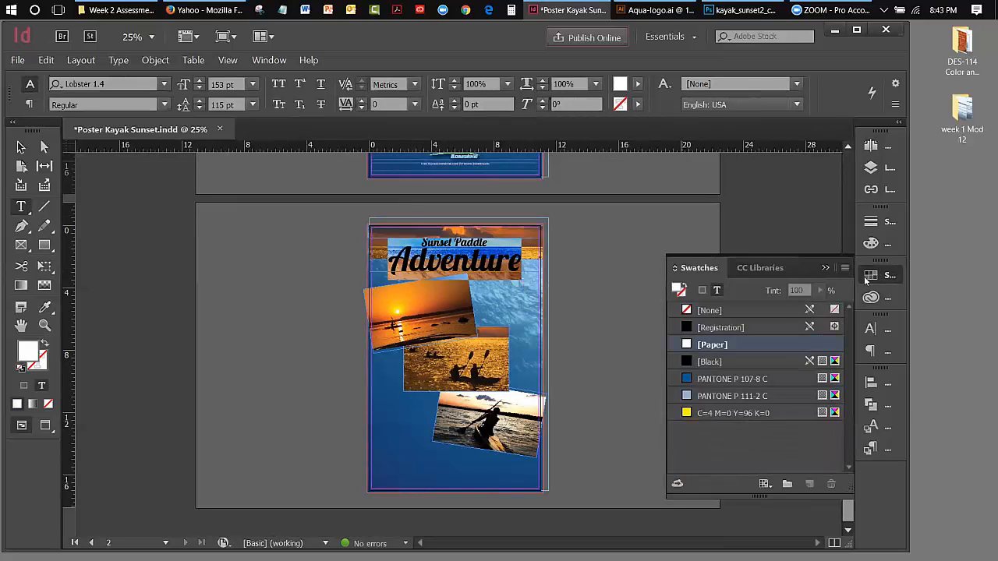
left_click(690, 413)
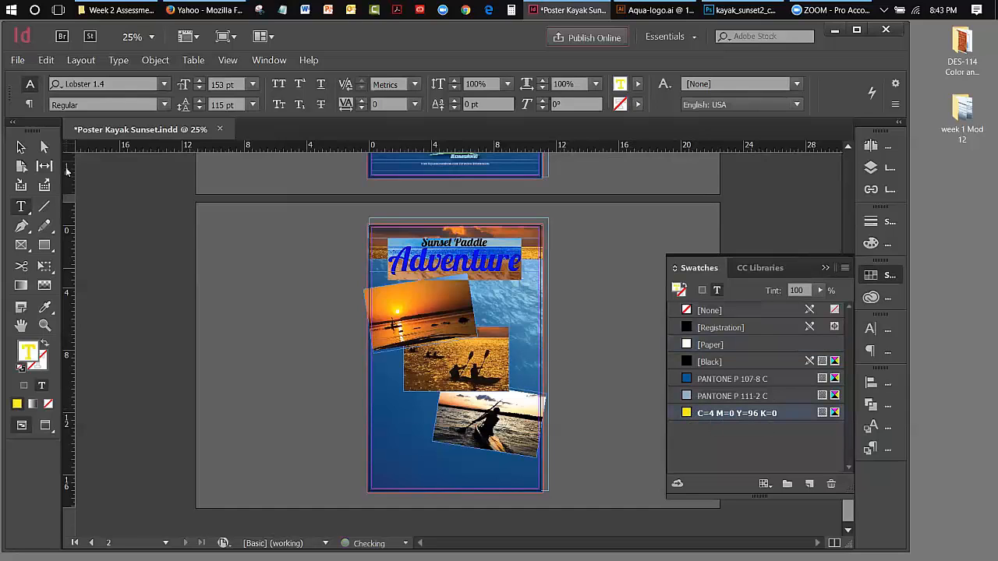
left_click(21, 148)
left_click(135, 198)
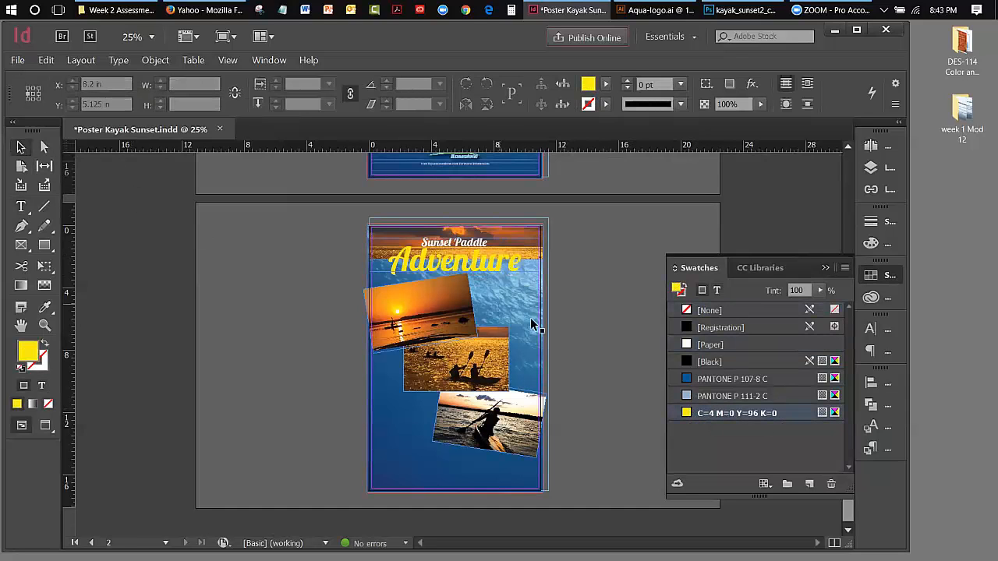
Collapse the Swatches panel and compare the headline on page 2 with the finished poster on page 1.
left_click(826, 267)
left_click_drag(842, 321, 851, 182)
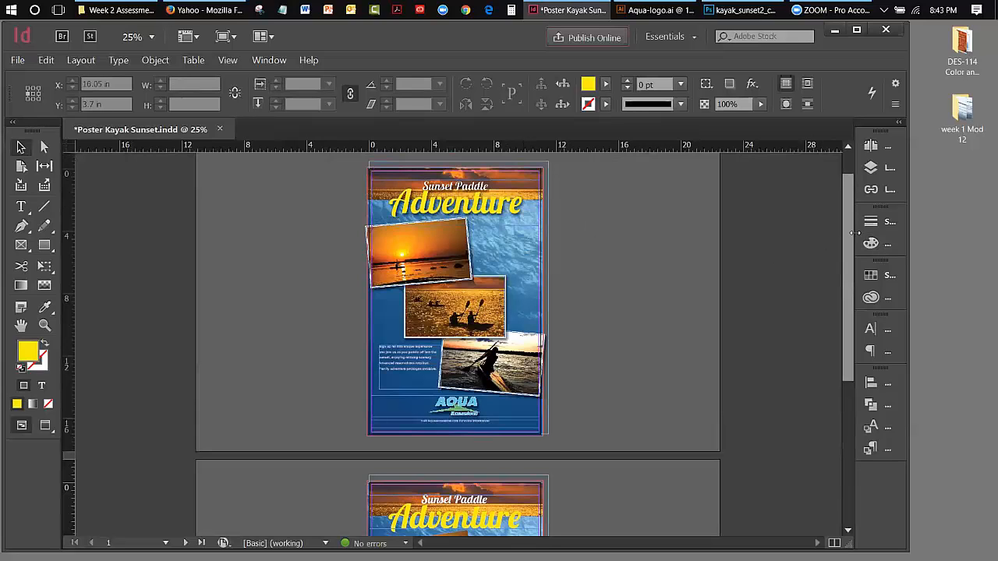
left_click_drag(846, 234, 845, 280)
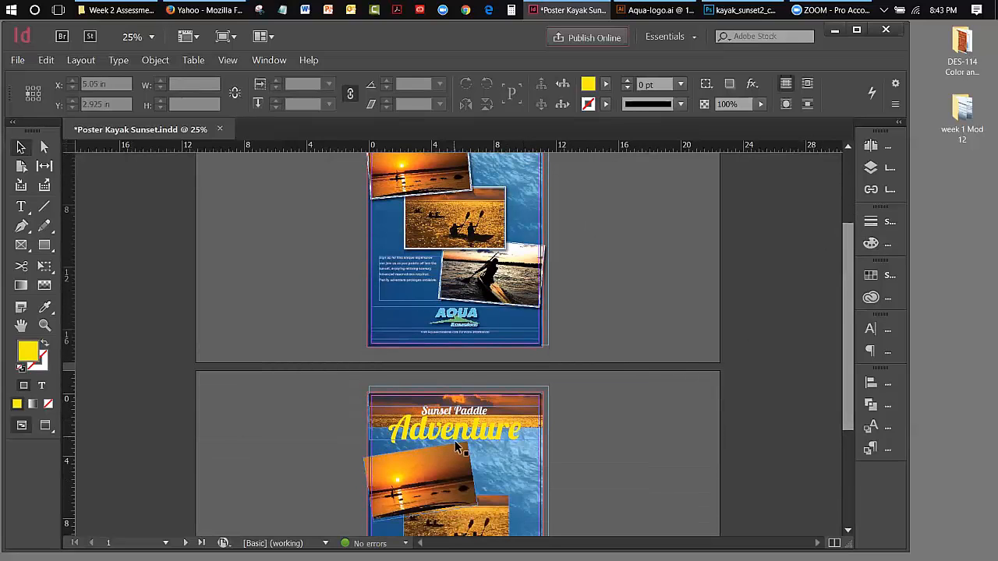
double_click(490, 439)
left_click_drag(520, 430, 390, 412)
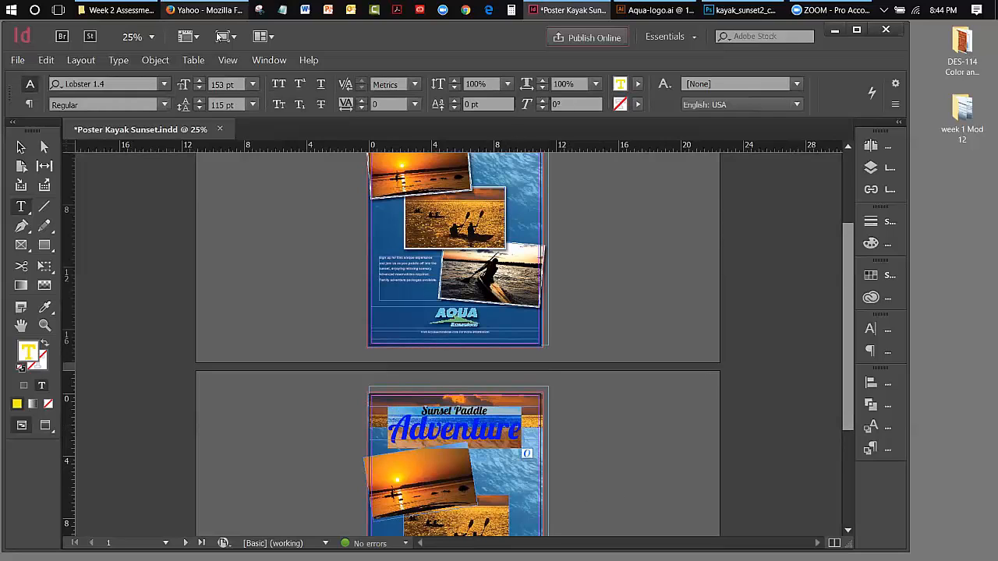
left_click(155, 60)
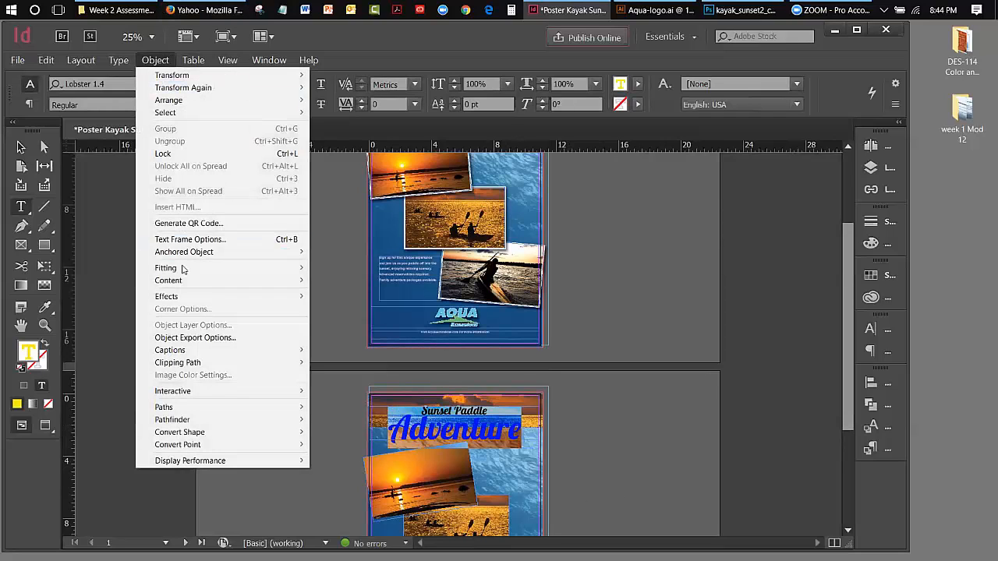
mouse_move(184, 300)
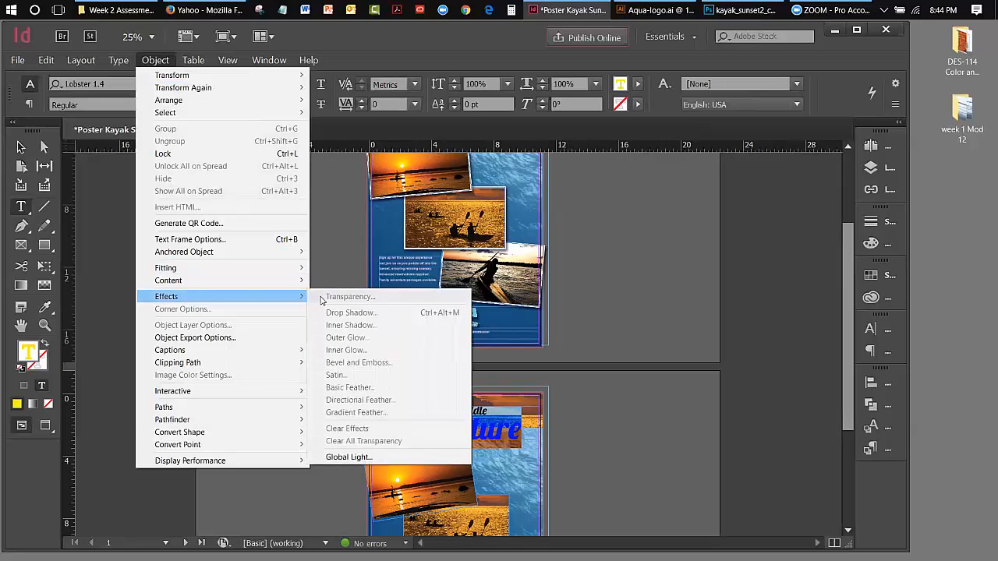
left_click(679, 407)
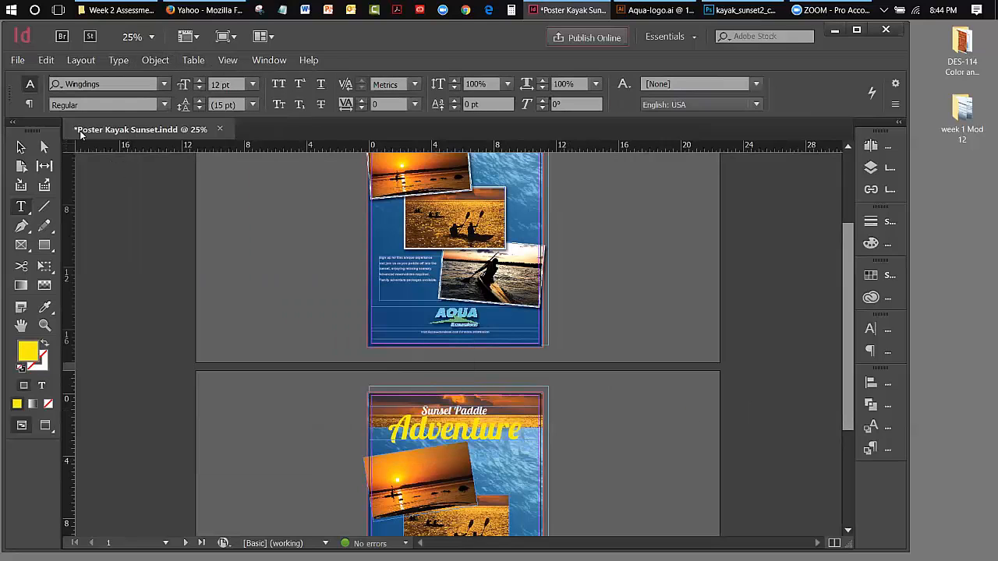
Add a Drop Shadow effect to the "Adventure" headline's text frame on page 2, keeping the headline in view for previewing.
left_click(21, 146)
left_click(514, 438)
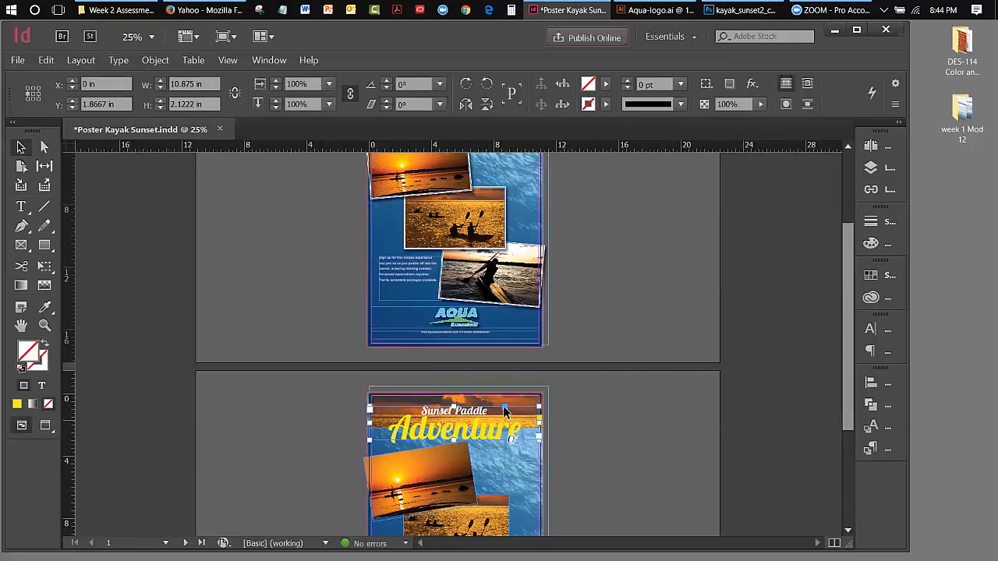
left_click(157, 61)
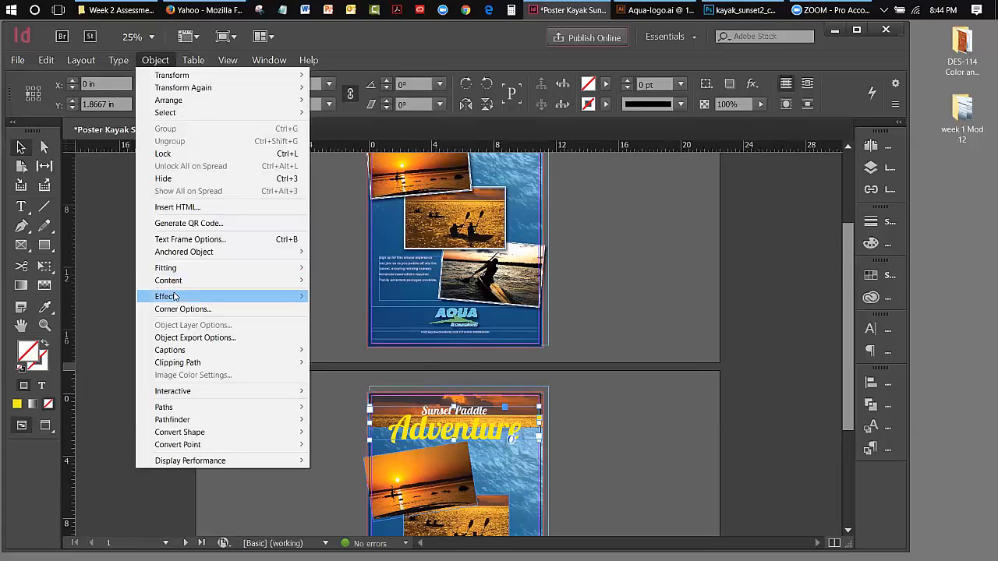
mouse_move(292, 301)
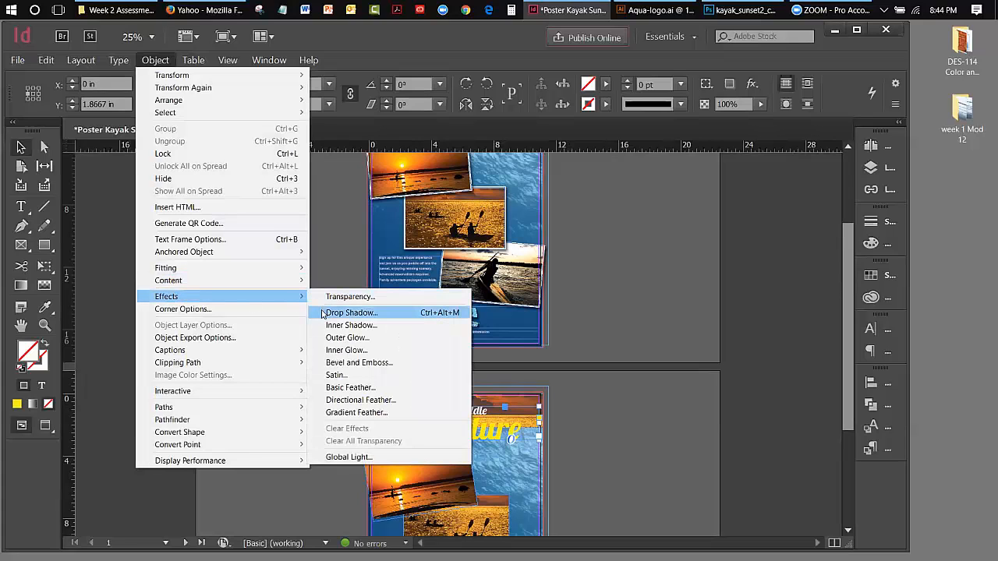
left_click(349, 313)
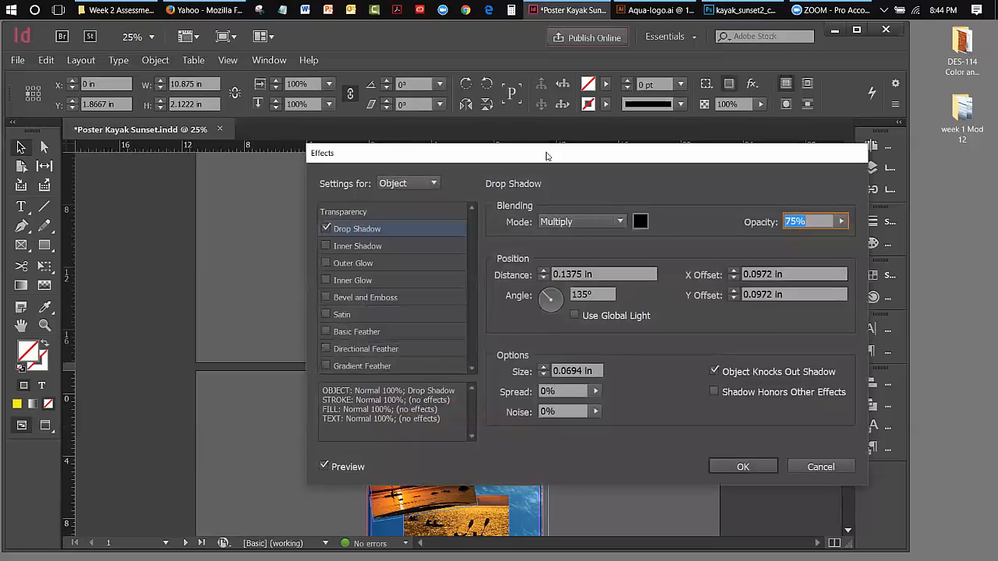
left_click_drag(545, 156, 760, 71)
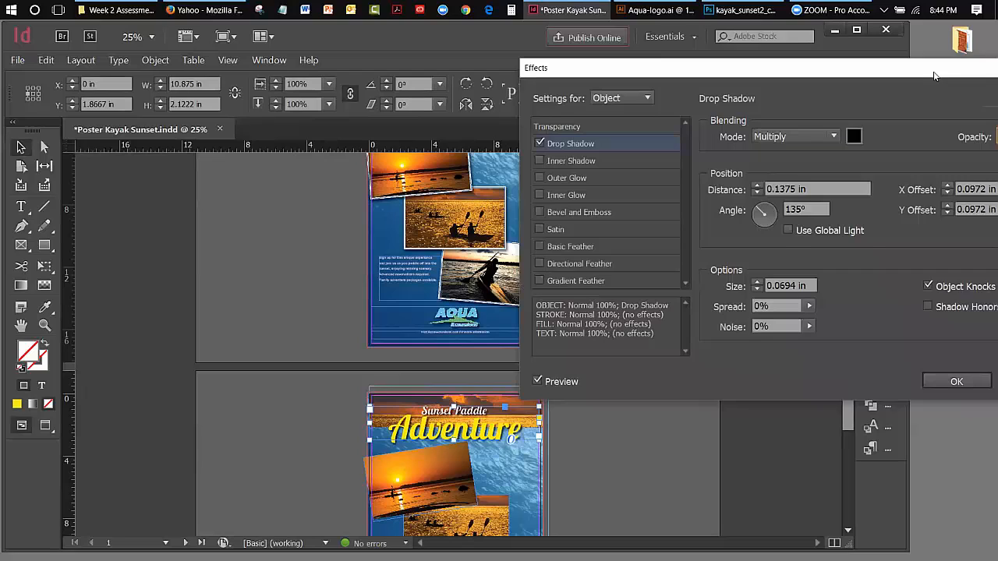
left_click_drag(934, 75, 882, 85)
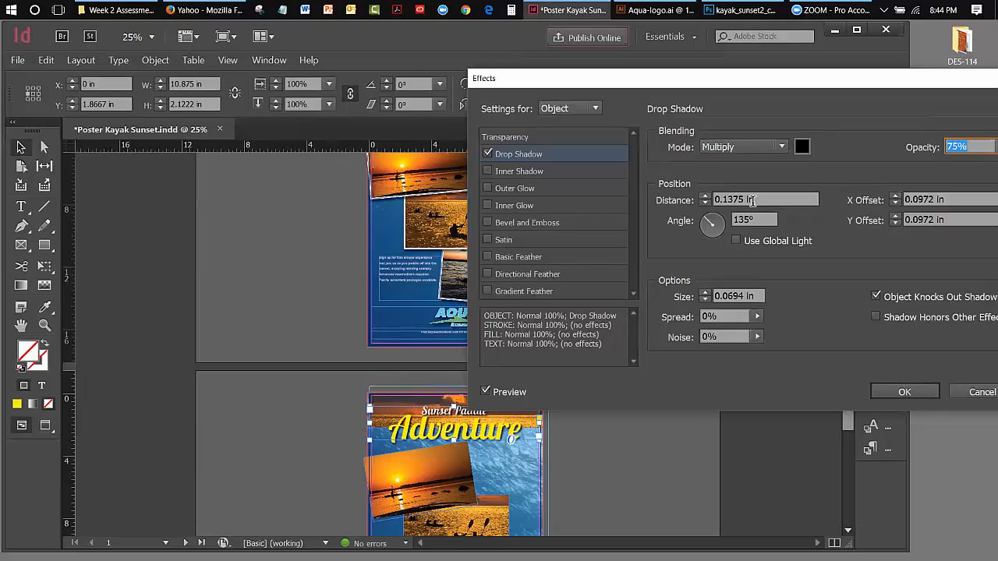
Set the headline shadow's distance to 0.125 in and its size to 0.1875 in, and apply the effect.
left_click_drag(727, 200, 742, 197)
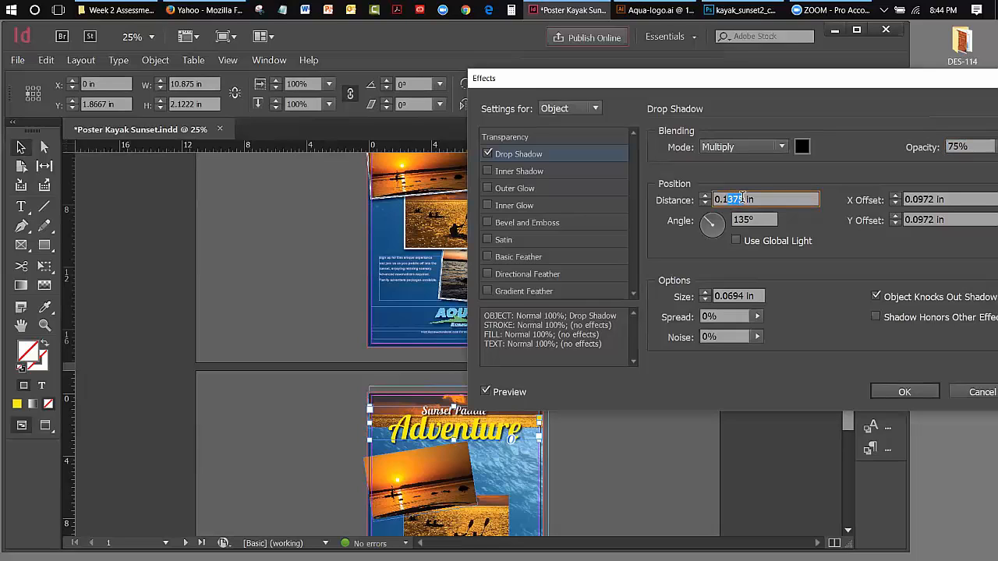
type("25")
left_click(705, 294)
left_click(706, 294)
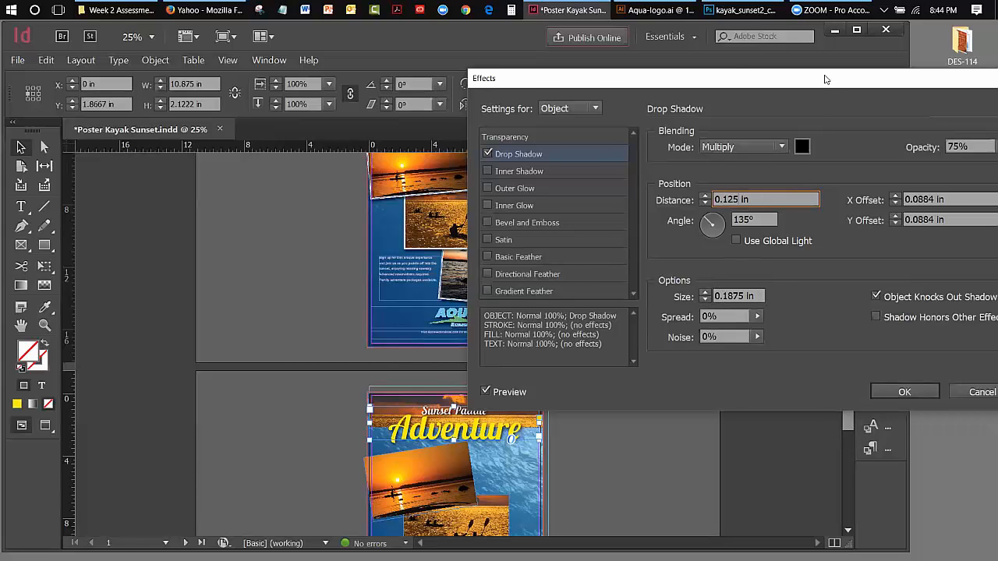
left_click_drag(825, 80, 736, 75)
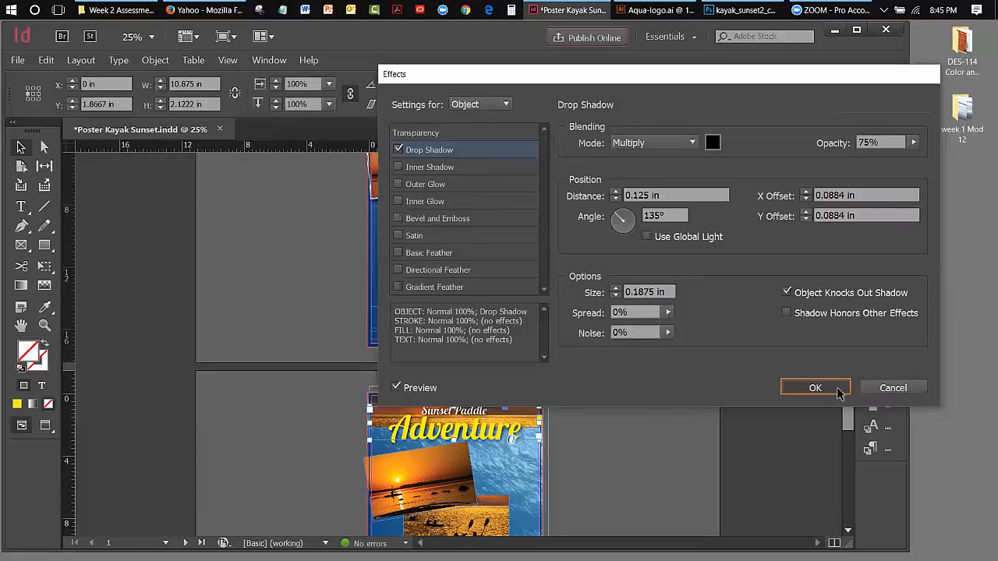
left_click(814, 387)
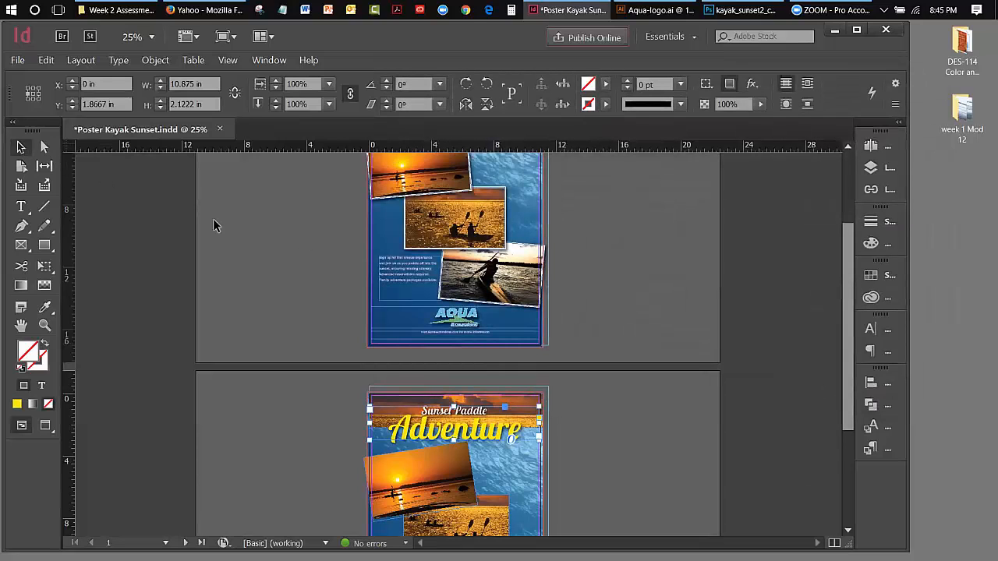
left_click(275, 232)
Show the whole poster on page 2 in Preview screen mode, without guides and frame edges.
left_click_drag(846, 296, 846, 387)
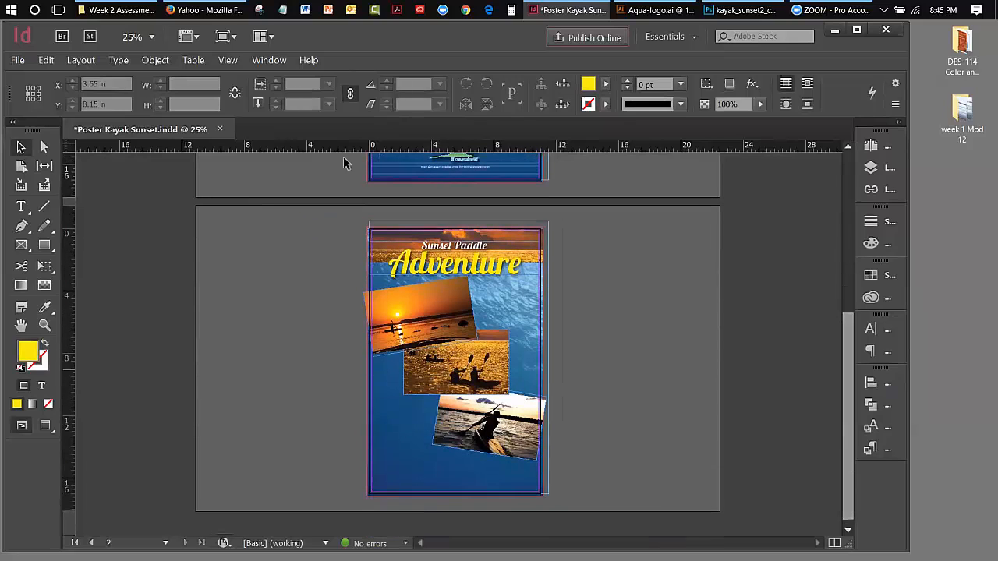
left_click(227, 60)
mouse_move(382, 231)
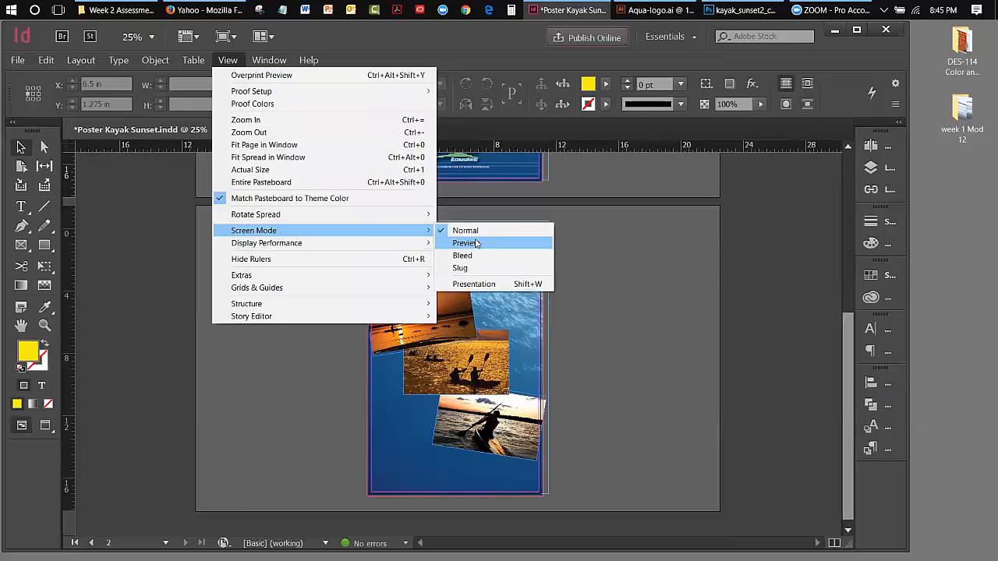
left_click(464, 243)
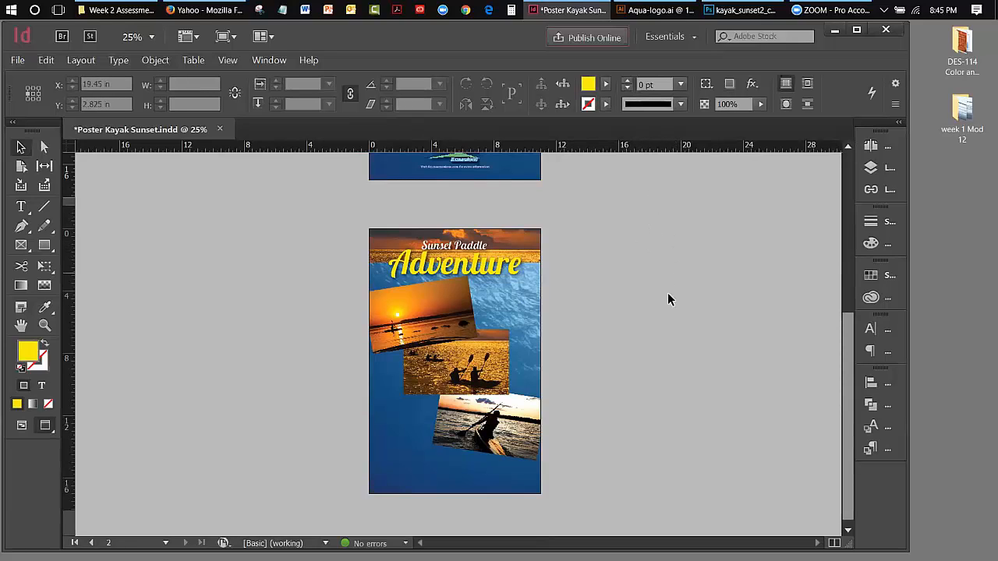
left_click(420, 316)
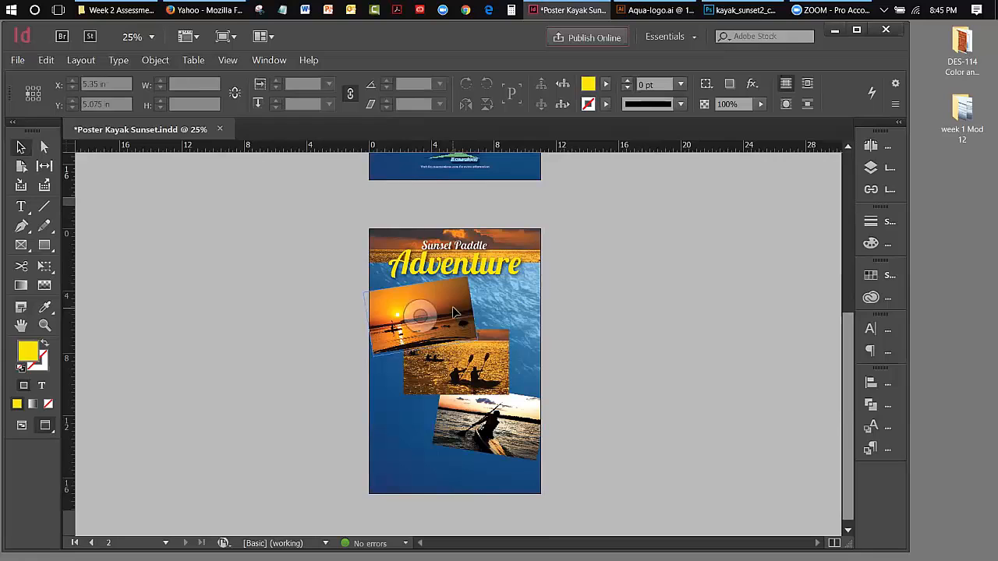
left_click(455, 362, "shift")
left_click(524, 421, "shift")
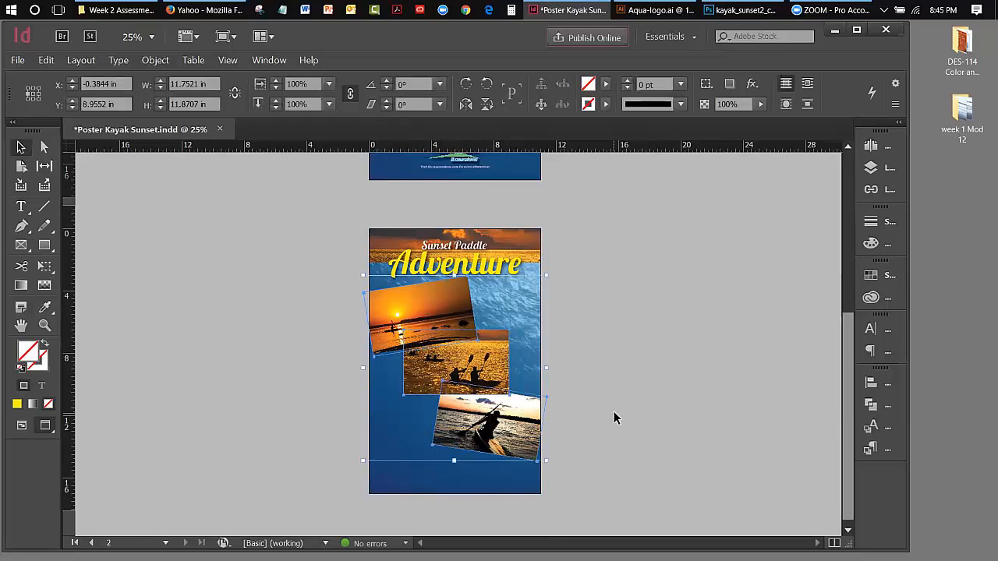
left_click(613, 411)
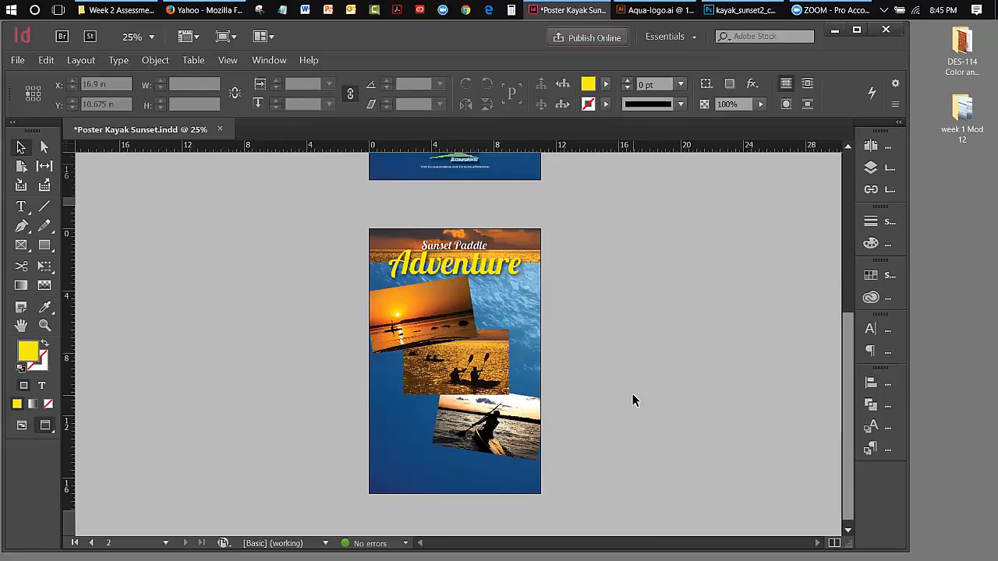
Select all three kayak photos on page 2 and give them a [Paper] stroke colour.
left_click(452, 309)
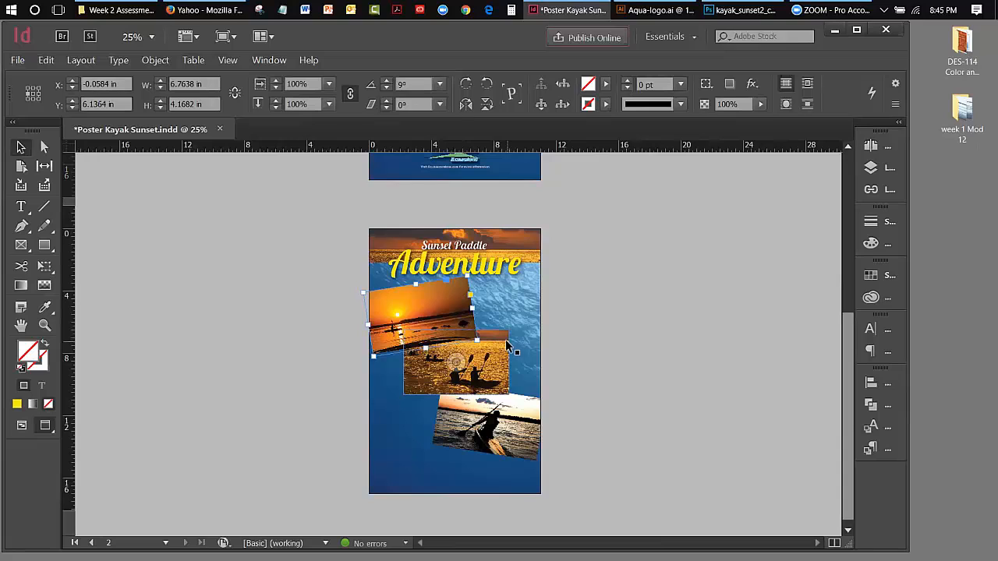
left_click(490, 419, "shift")
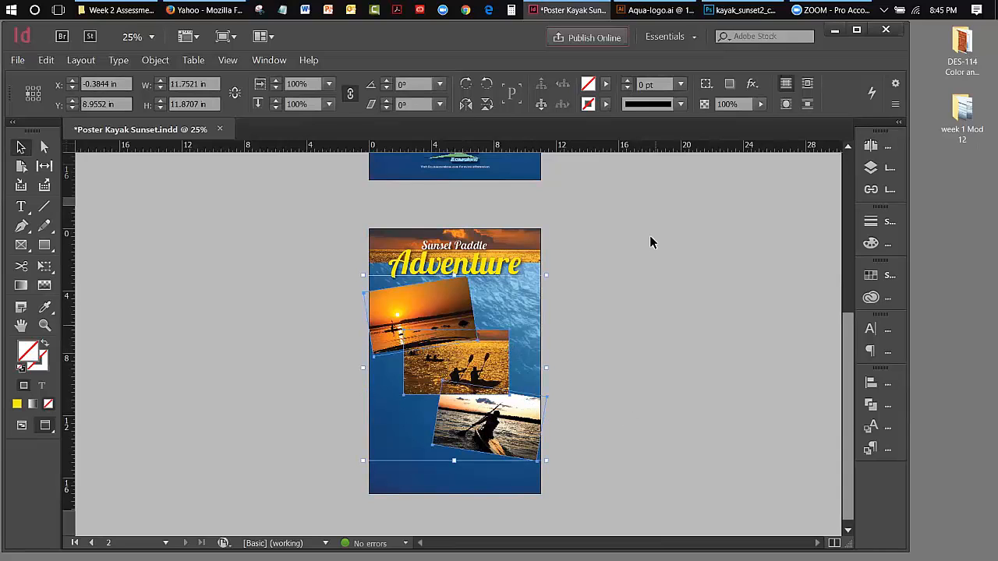
left_click(606, 104)
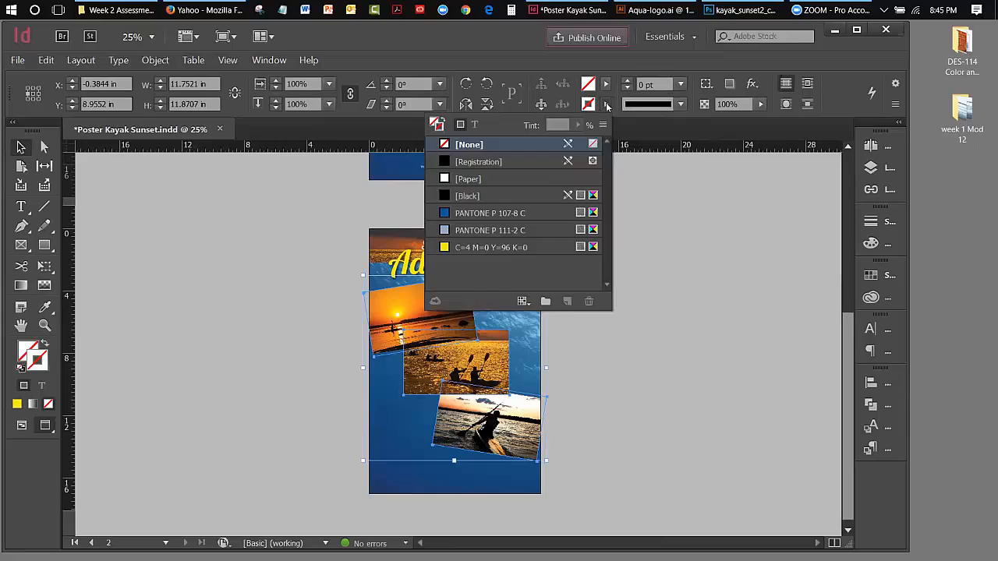
left_click(475, 179)
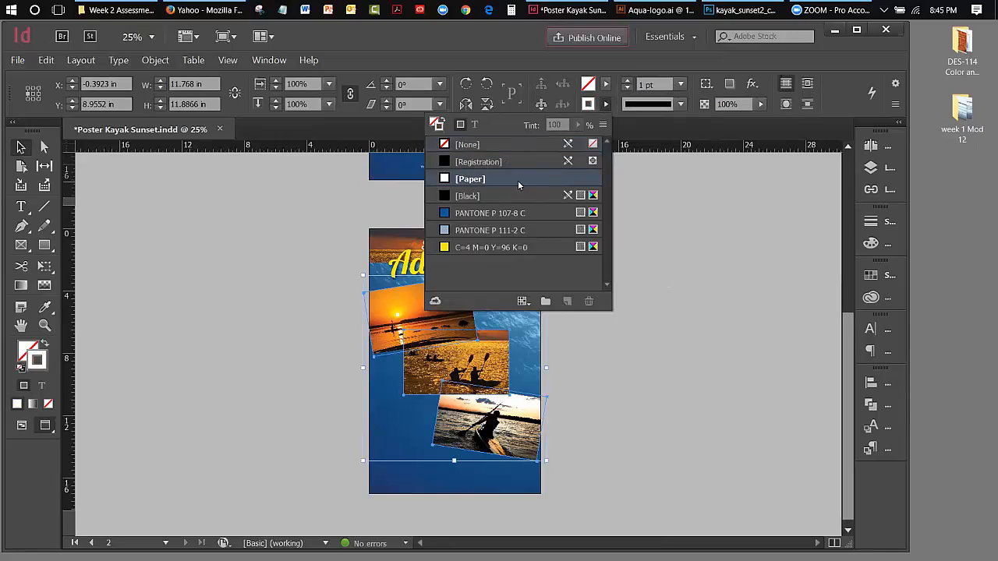
left_click(664, 269)
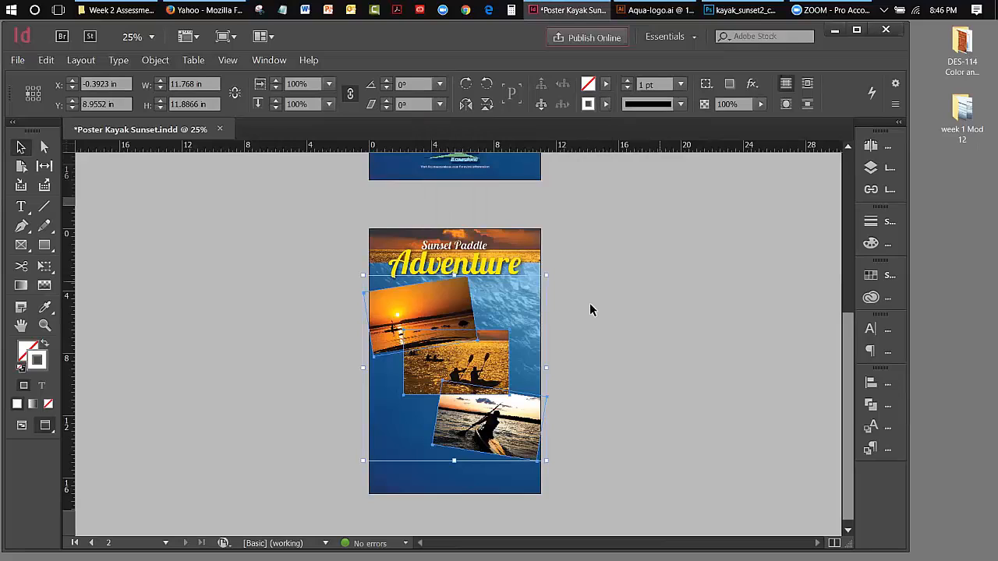
Increase the stroke weight of the three selected kayak photos to 13 pt, and deselect them.
left_click(628, 81)
left_click(628, 81)
left_click(628, 81)
left_click(628, 81)
left_click(628, 81)
left_click(628, 81)
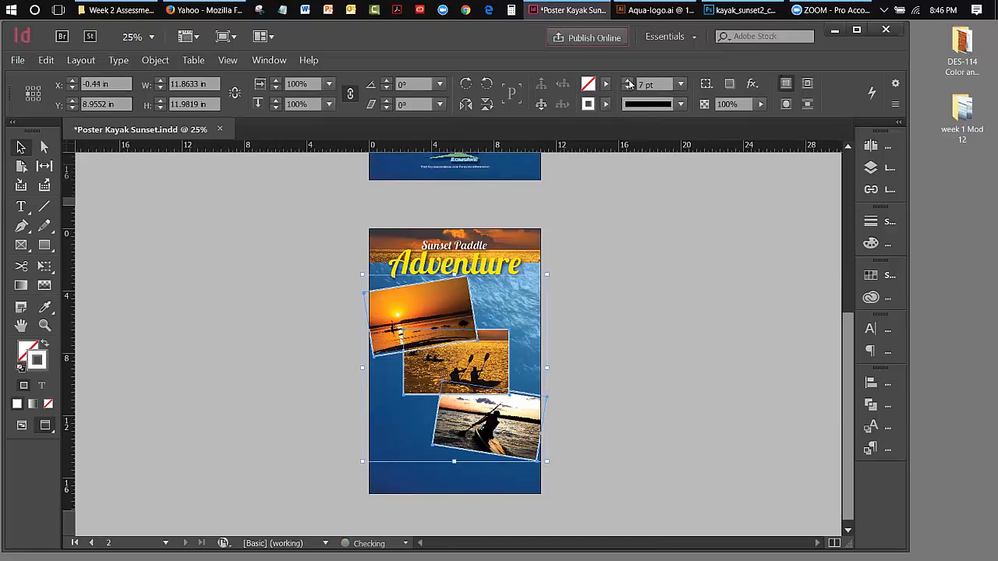
left_click(628, 81)
left_click(629, 81)
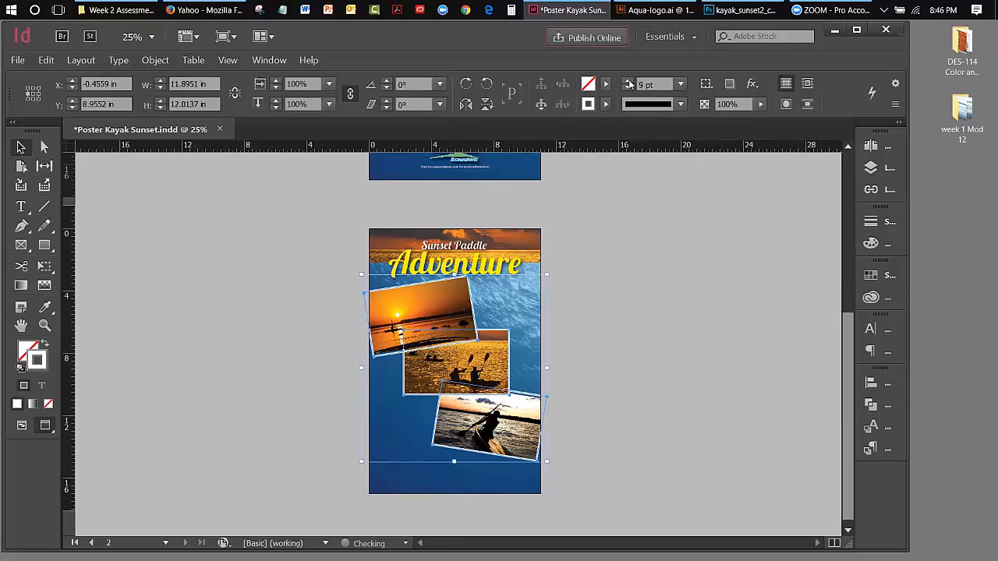
left_click(628, 81)
left_click(629, 81)
left_click(628, 81)
left_click(628, 81)
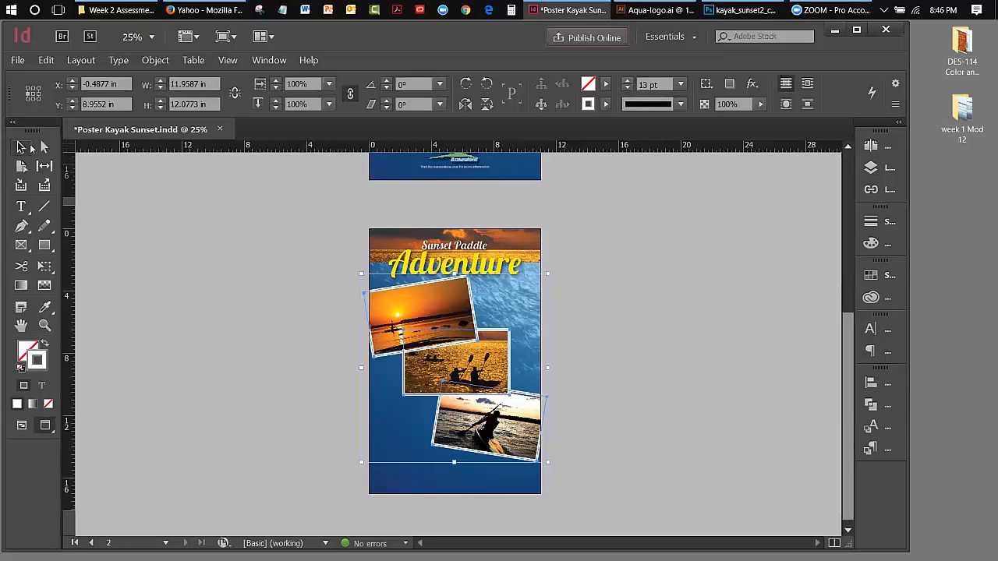
left_click(223, 220)
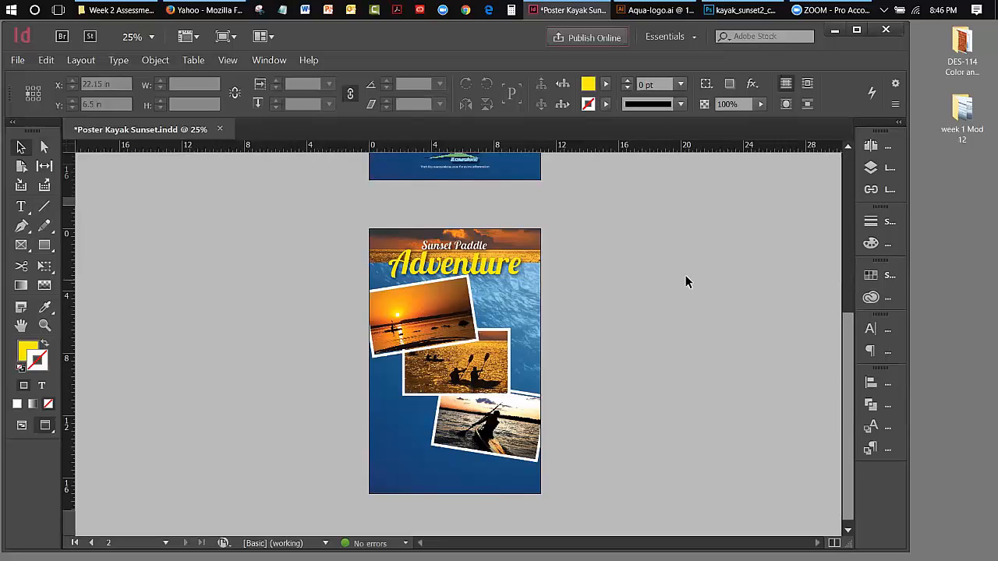
Add a drop shadow to the top sunset photo on page 2 and set its shadow size to 0.1875 in.
left_click(425, 310)
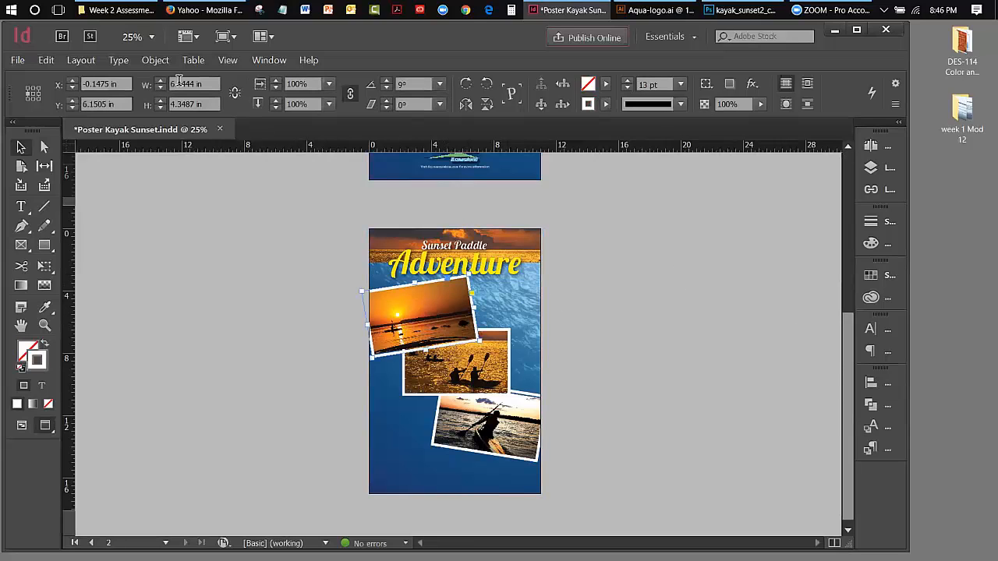
left_click(153, 60)
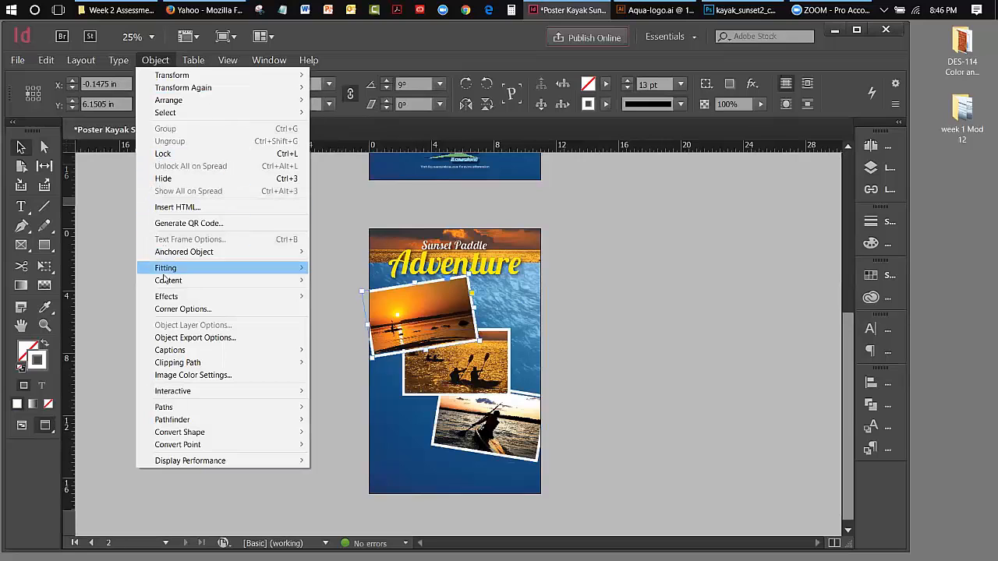
mouse_move(258, 300)
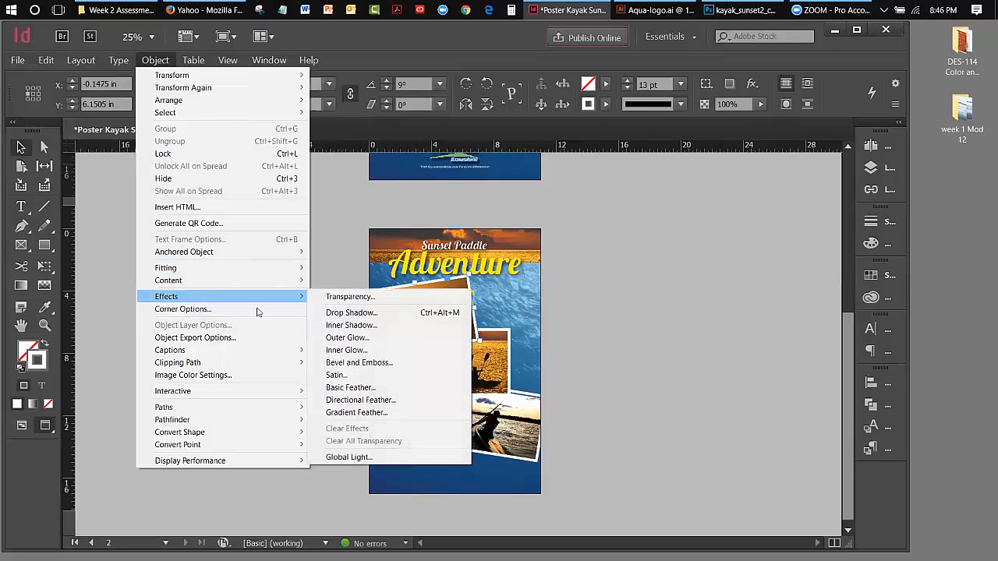
left_click(343, 313)
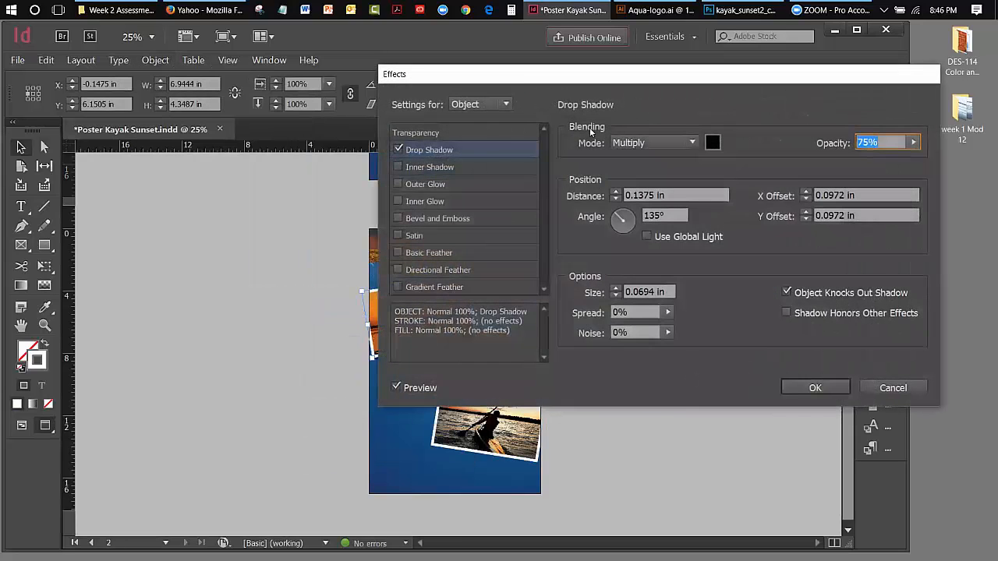
left_click_drag(524, 80, 721, 106)
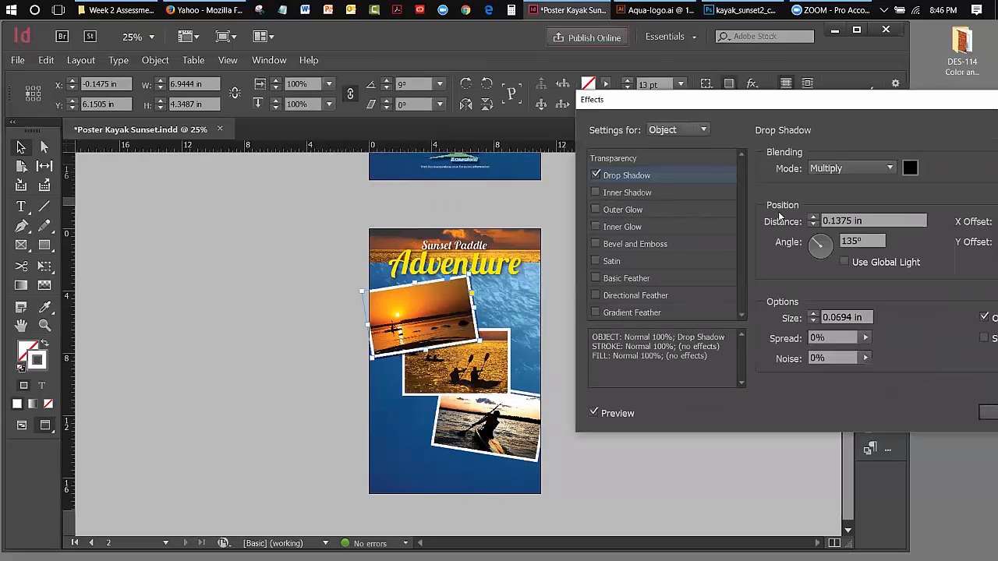
left_click(814, 315)
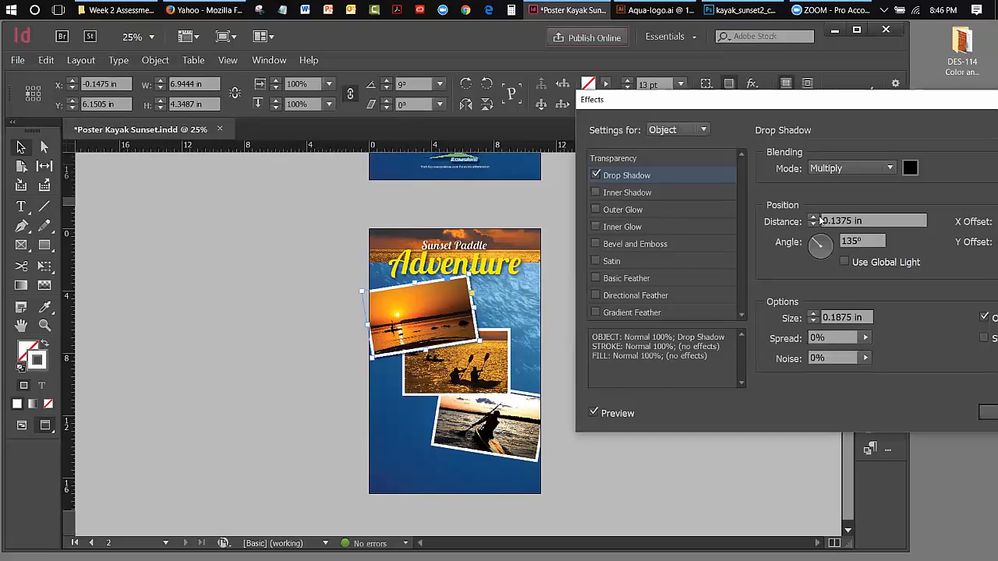
Set the top photo's shadow distance to 0.125 in, apply the effect, and deselect the photo.
left_click_drag(835, 222, 863, 223)
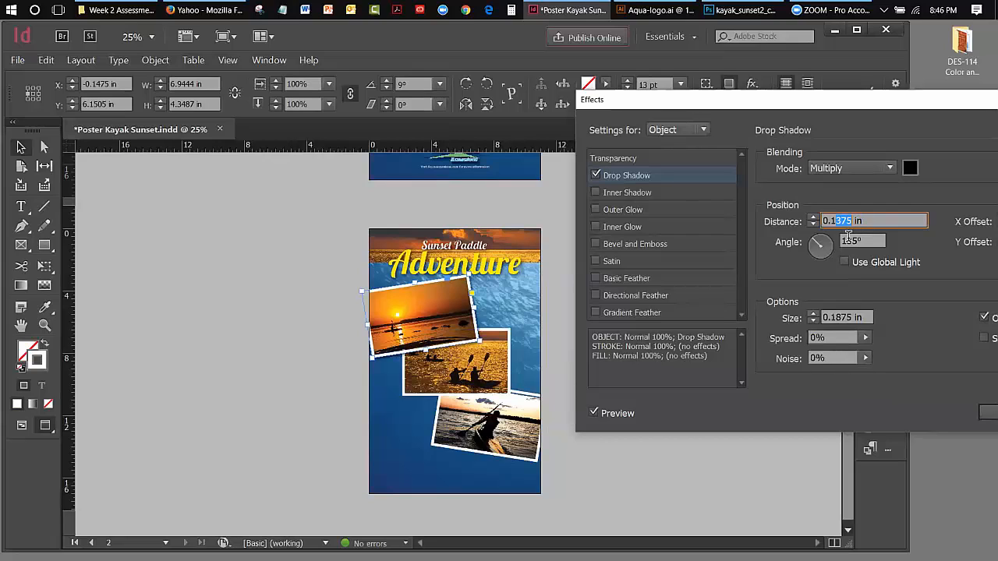
type("25")
left_click(849, 336)
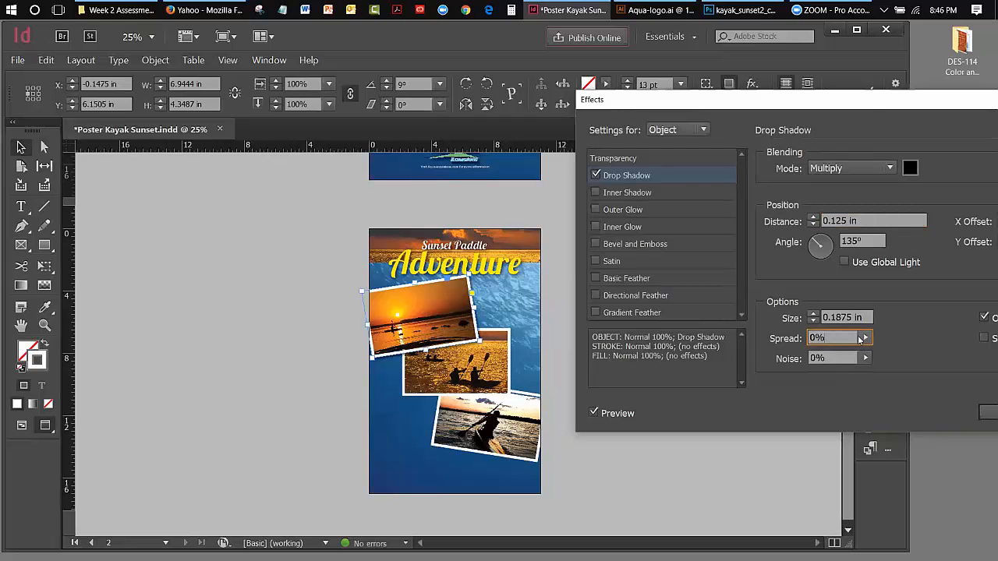
left_click_drag(868, 105, 680, 101)
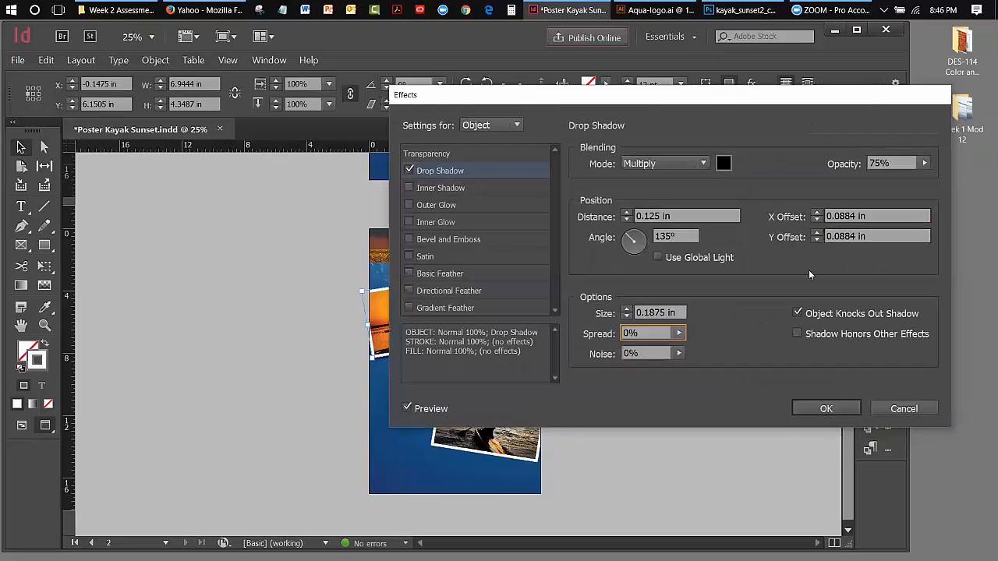
left_click(837, 408)
left_click(646, 416)
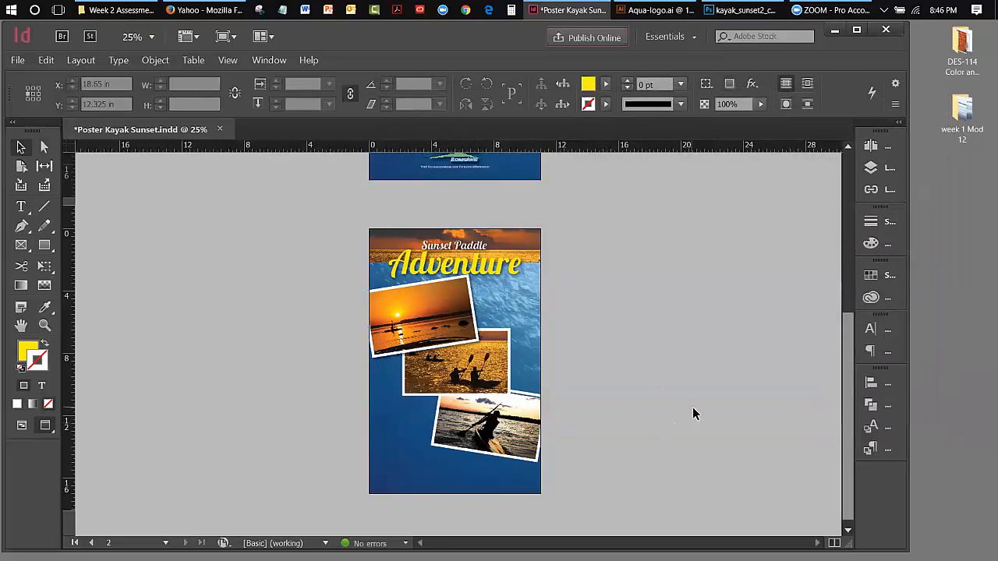
Add a drop shadow to the middle kayak photo on page 2 with a distance of 0.125 in.
left_click(500, 378)
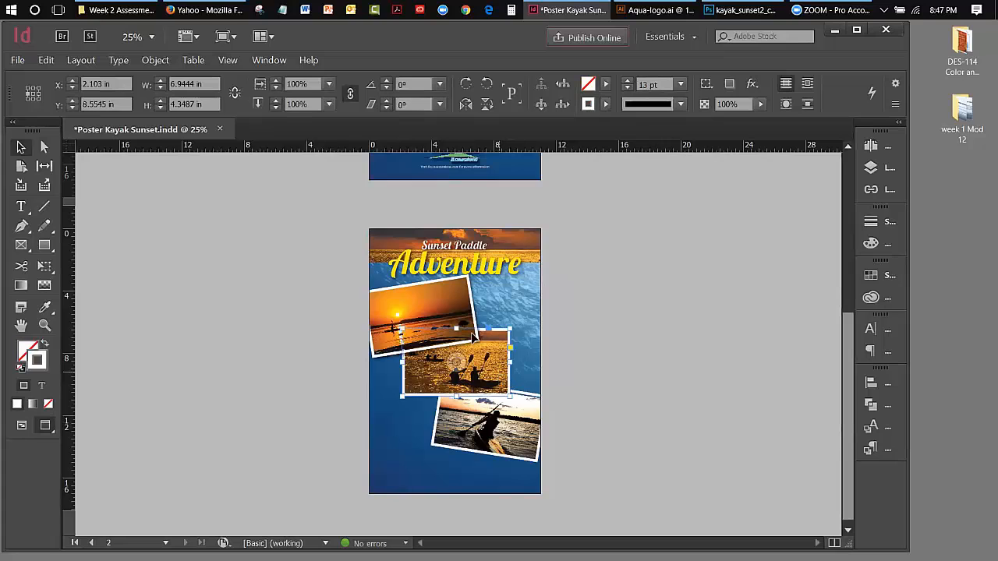
left_click(155, 60)
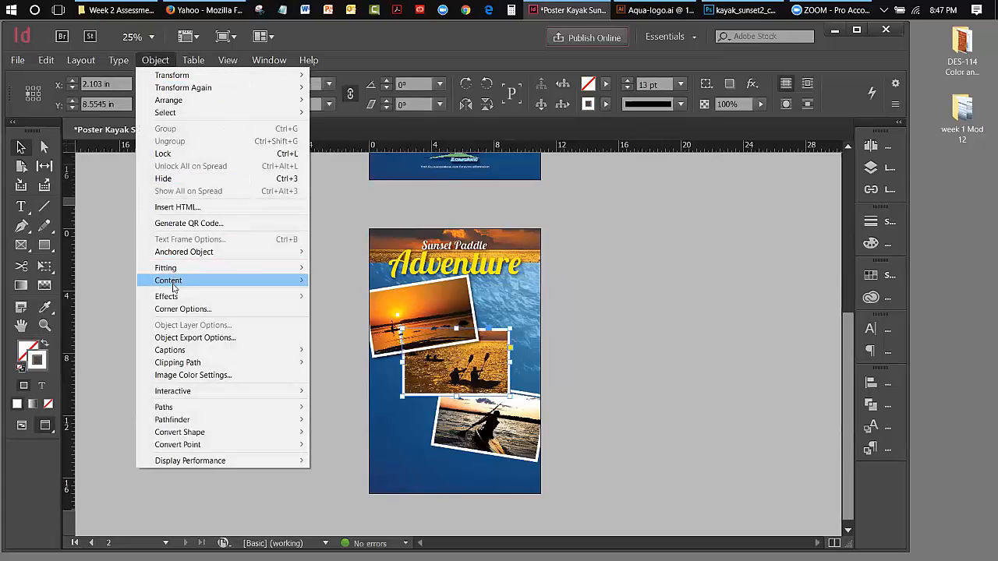
mouse_move(178, 296)
left_click(322, 312)
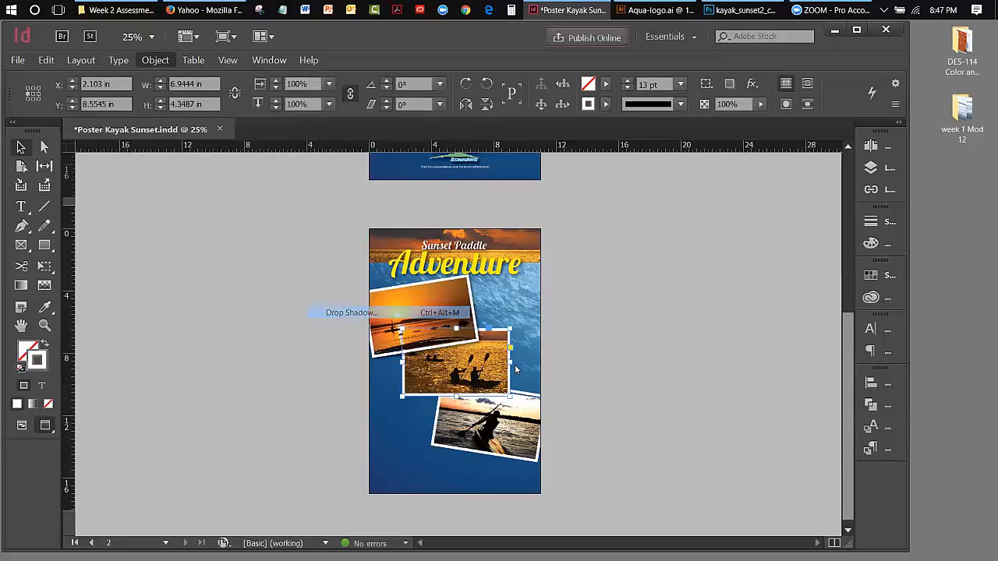
left_click(651, 217)
type("25")
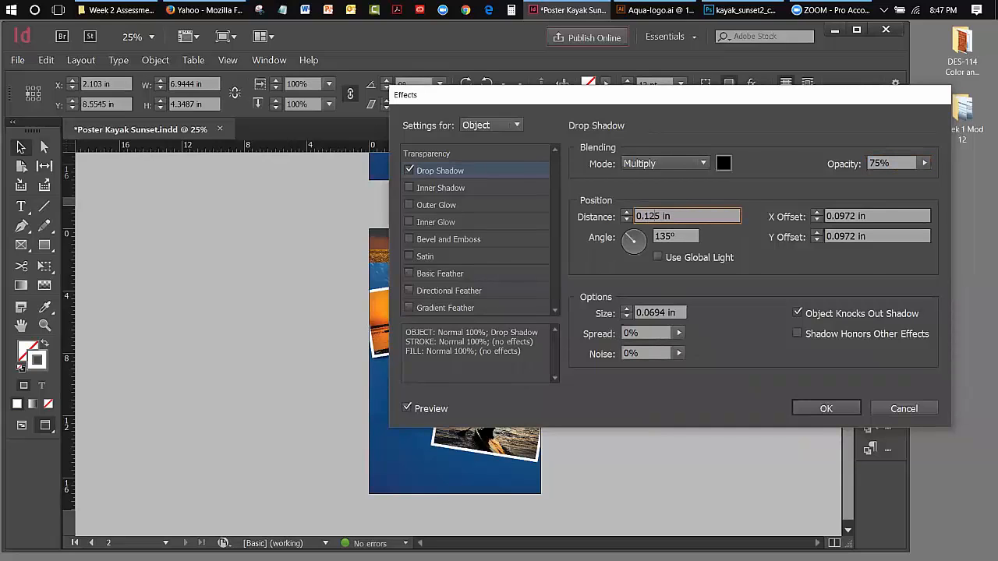
Increase the middle photo's shadow size to 0.1875 in, apply the effect, and deselect the photo.
left_click(628, 309)
left_click(628, 309)
left_click_drag(603, 98, 724, 115)
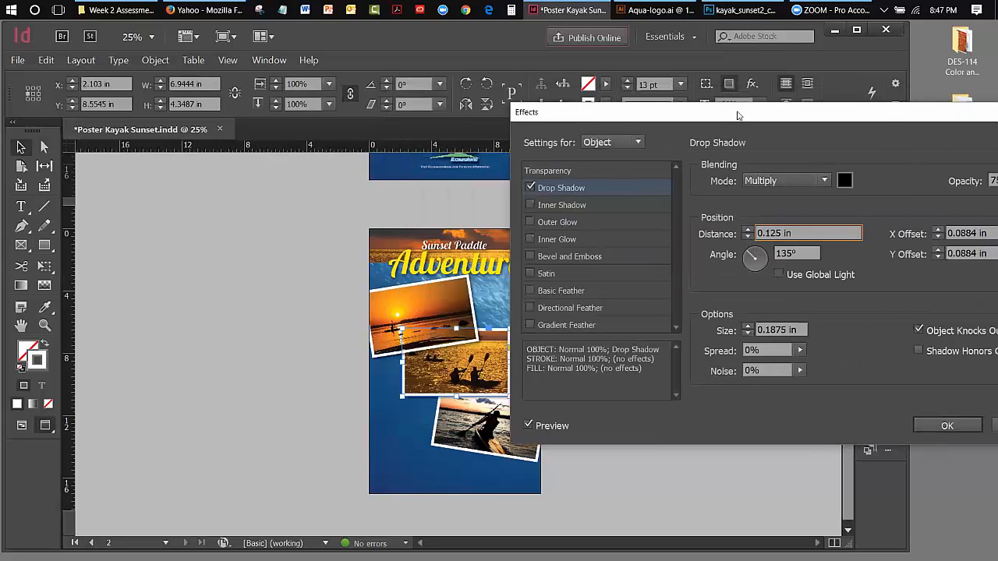
left_click_drag(738, 116, 595, 110)
left_click(811, 425)
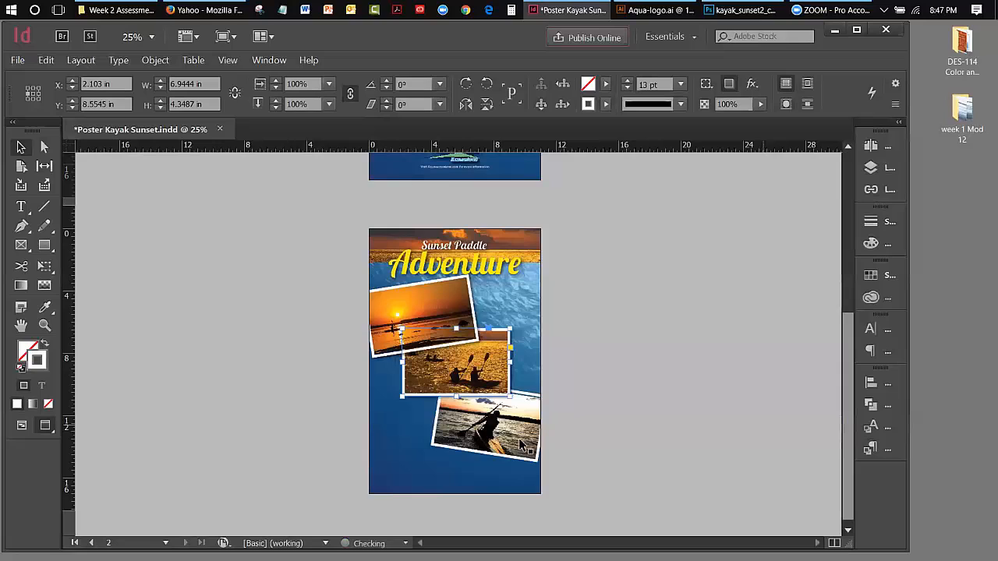
left_click(631, 410)
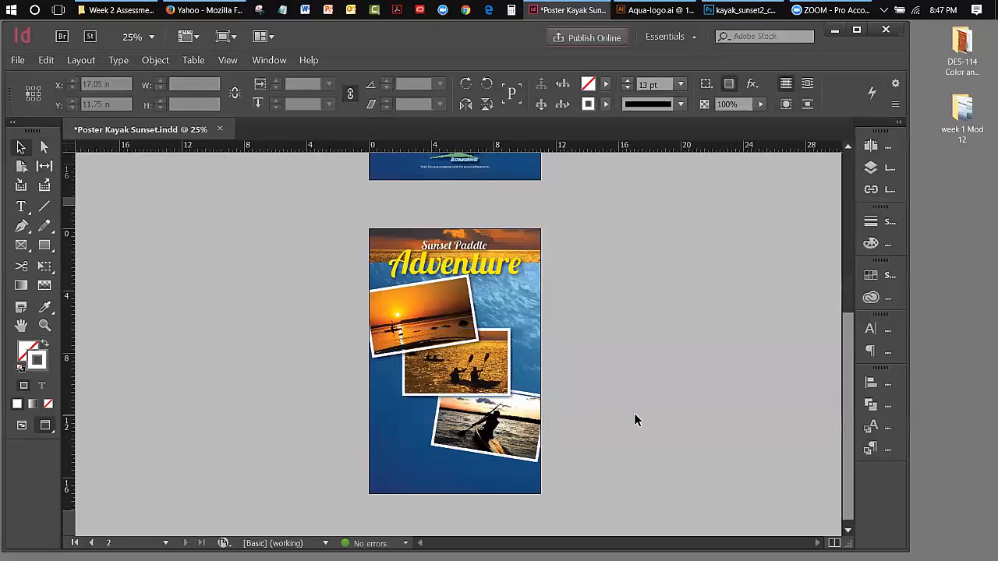
Apply a drop shadow to the bottom kayak photo on page 2 with distance and size both 0.125 in, and deselect it.
left_click(539, 448)
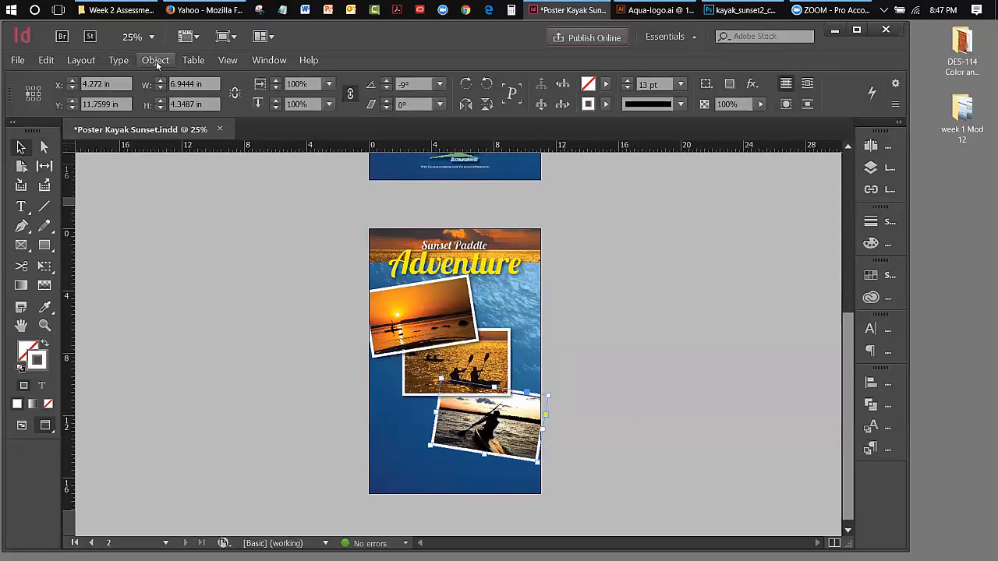
left_click(156, 63)
mouse_move(282, 302)
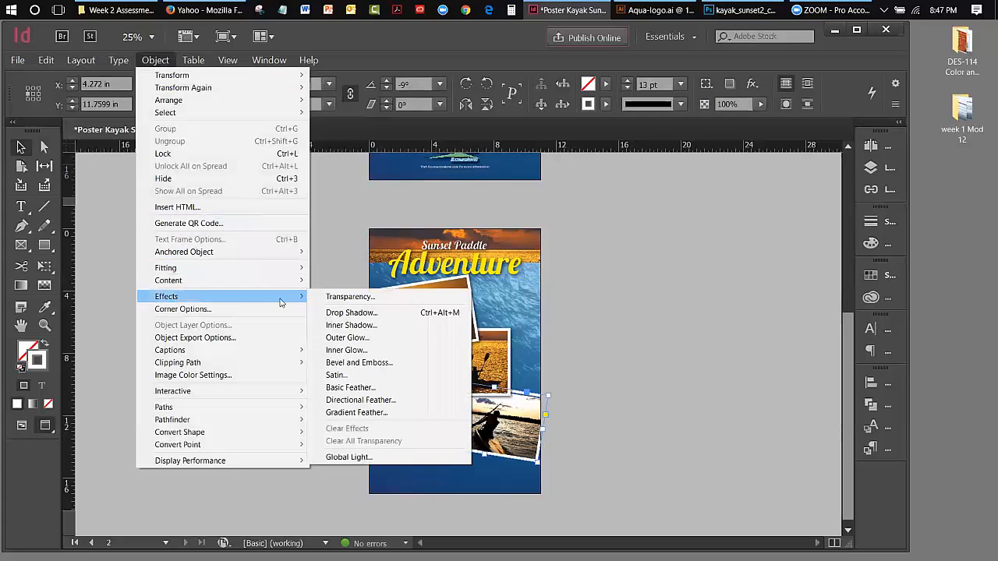
left_click(348, 312)
left_click(634, 232)
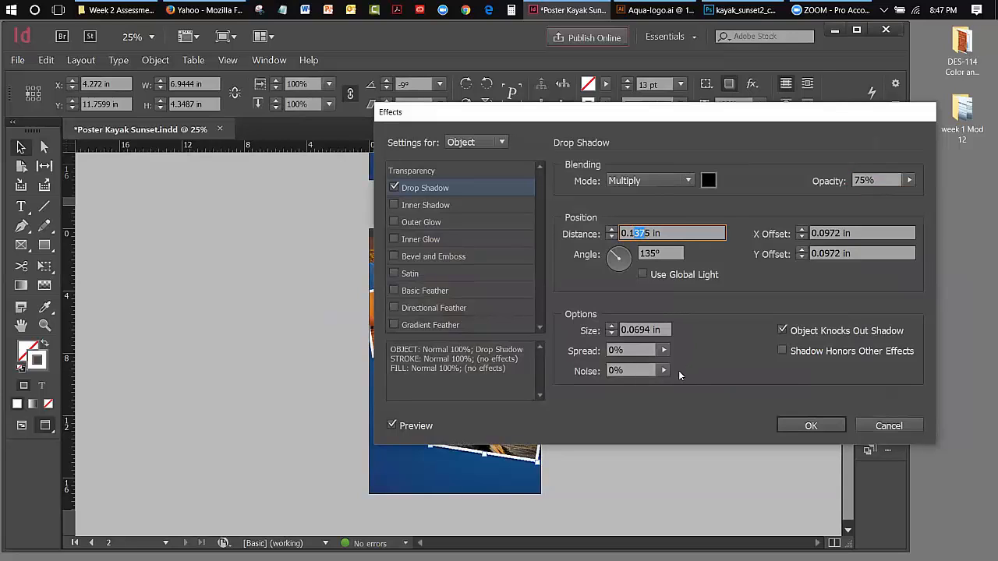
type("2")
left_click(612, 329)
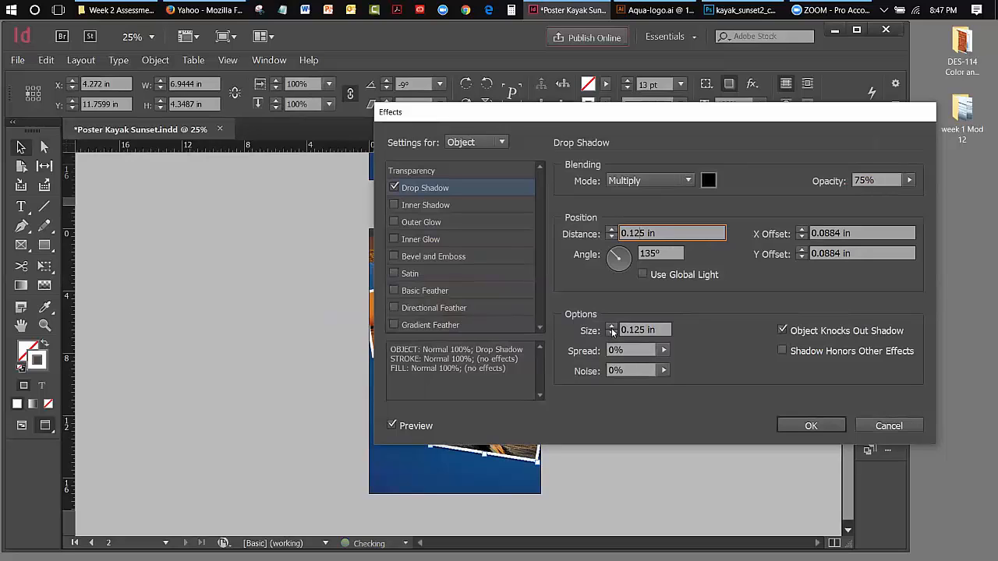
left_click(815, 426)
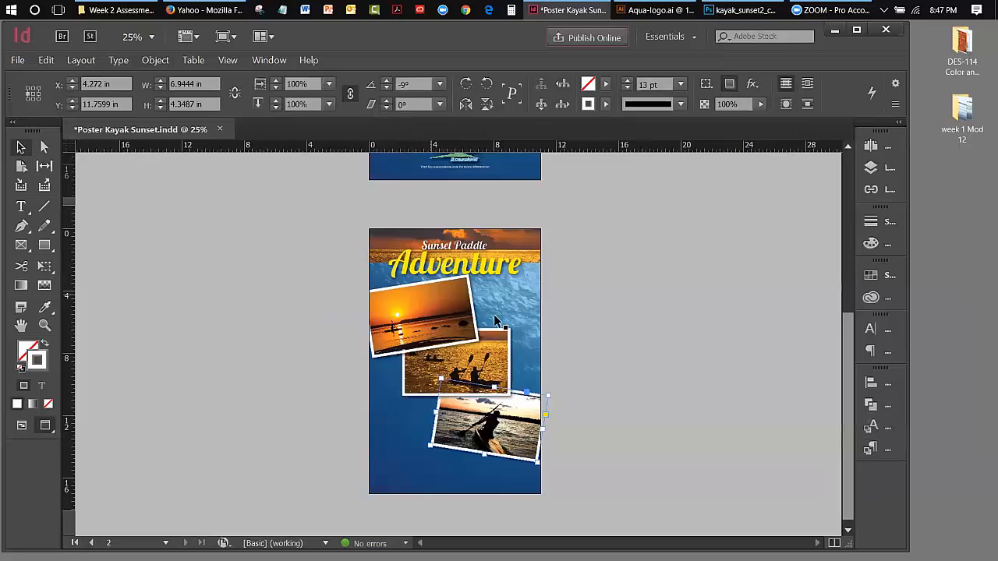
left_click(678, 365)
Draw an empty rectangular graphic frame about 3.52 by 1.67 in below the bottom photo on page 2, where page 1 has its logo.
left_click_drag(842, 350, 819, 214)
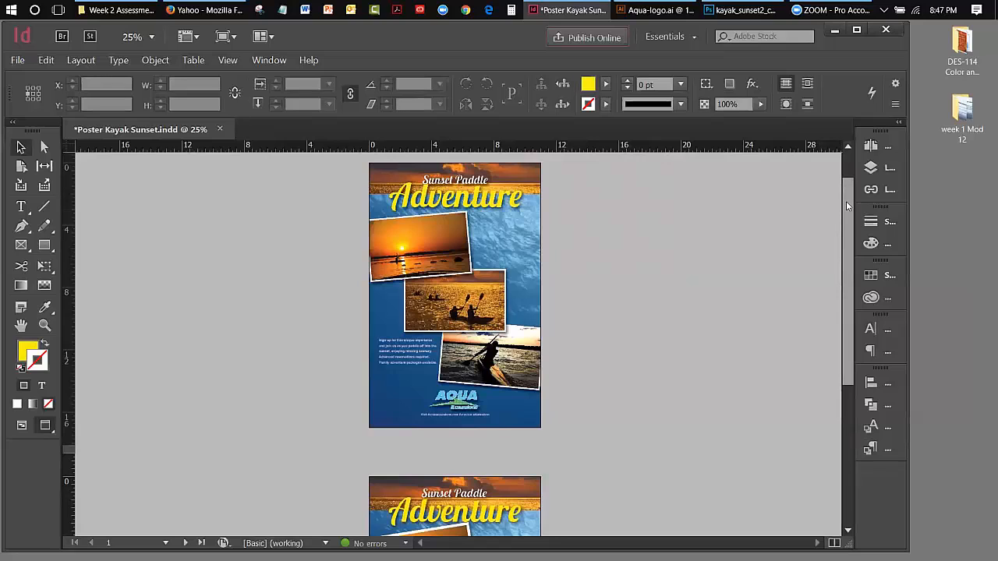
left_click_drag(846, 201, 850, 334)
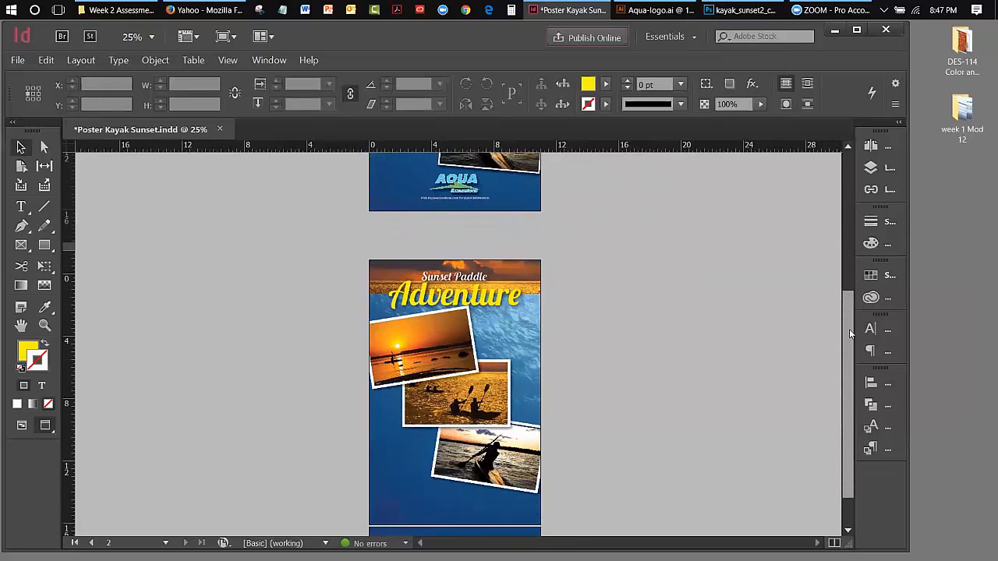
scroll(850, 334, "down", 2)
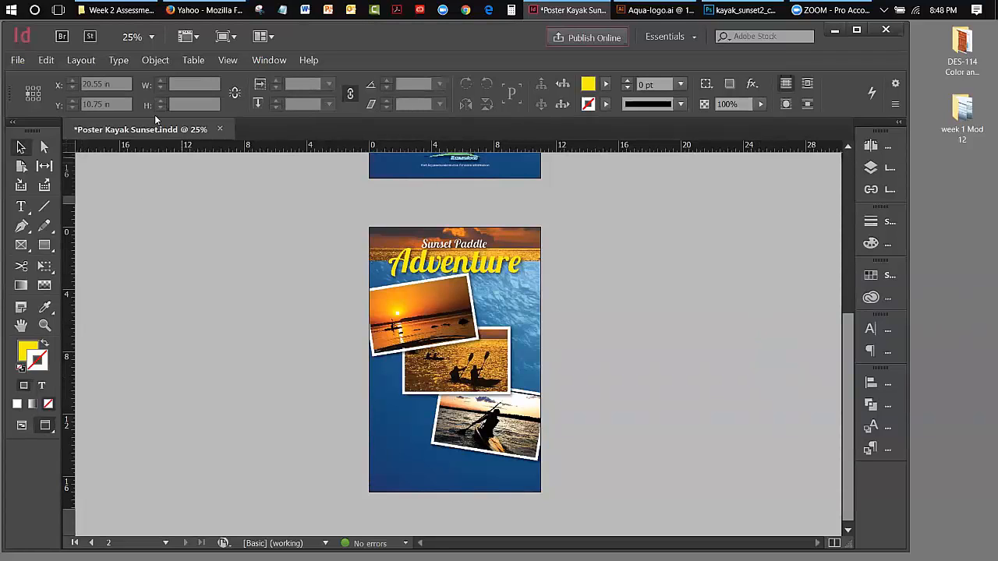
left_click(21, 244)
left_click_drag(431, 460, 486, 484)
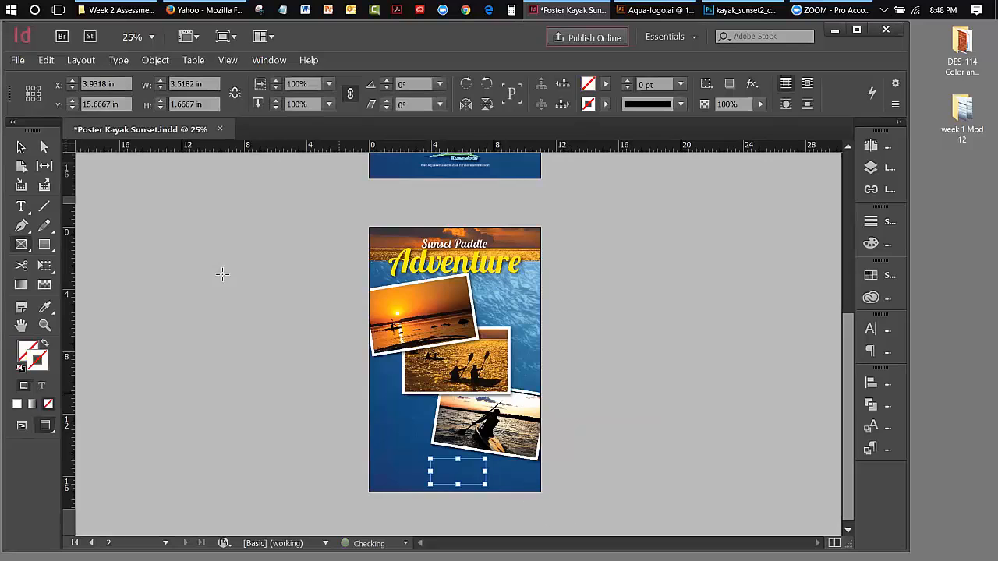
Place the EPS file aqua_logo_original_bill_final from the Week 2 Kayal Sunset folder into the new frame.
left_click(17, 60)
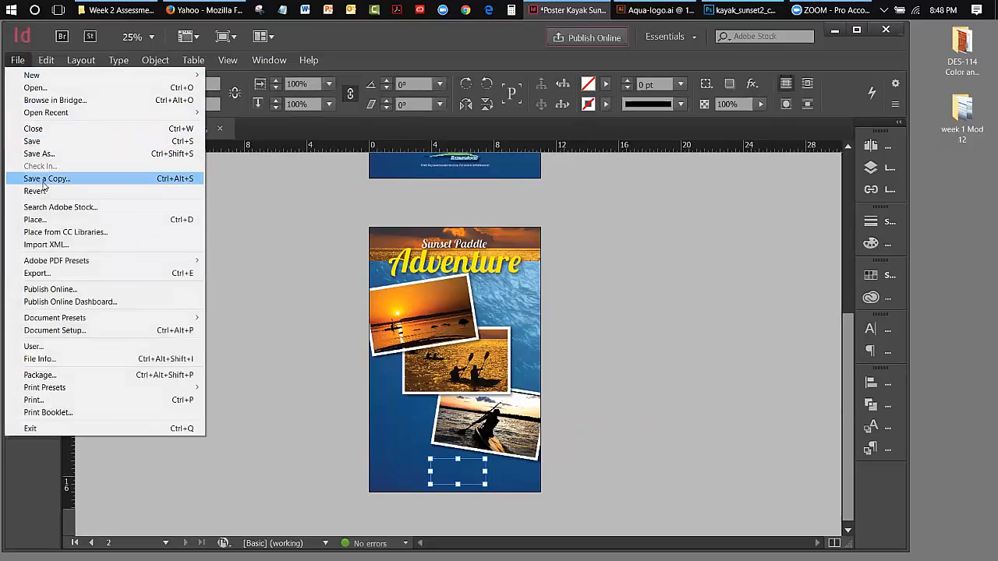
left_click(45, 217)
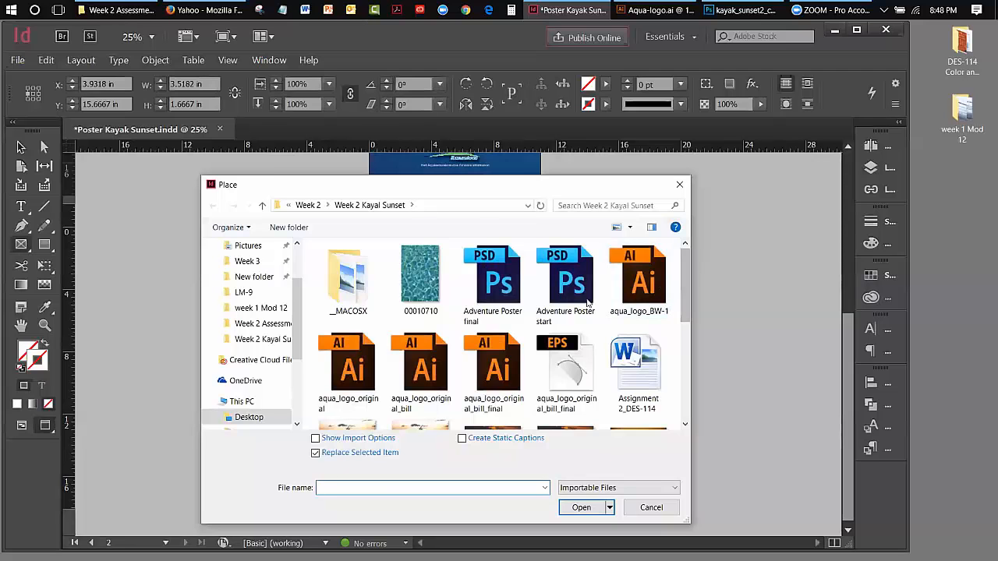
left_click_drag(681, 273, 691, 358)
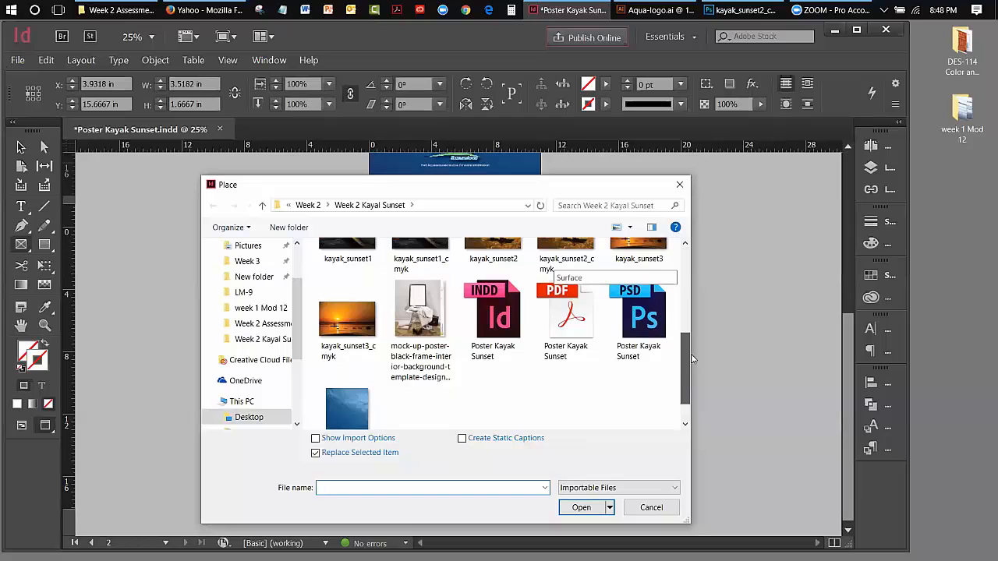
left_click_drag(691, 357, 706, 274)
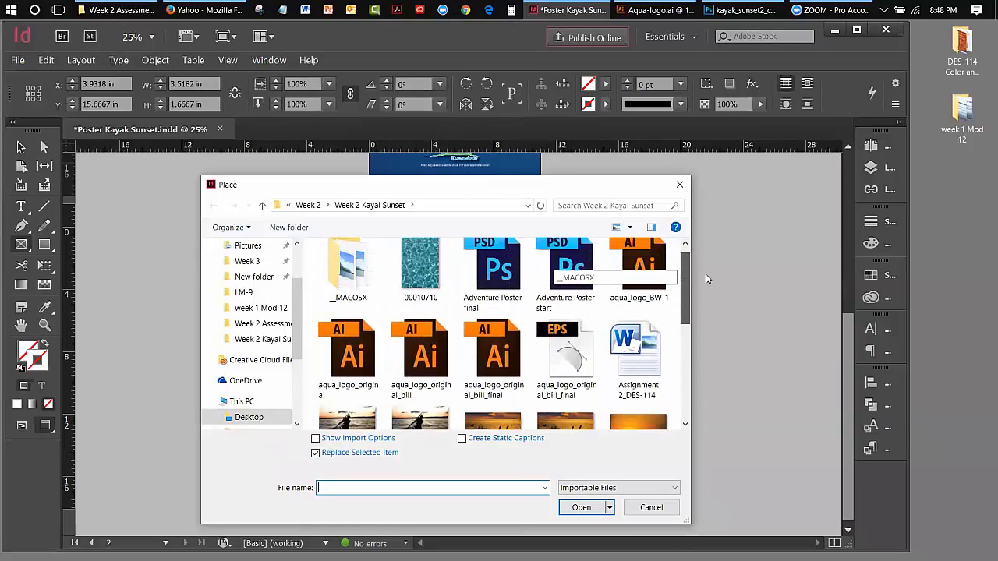
left_click(583, 348)
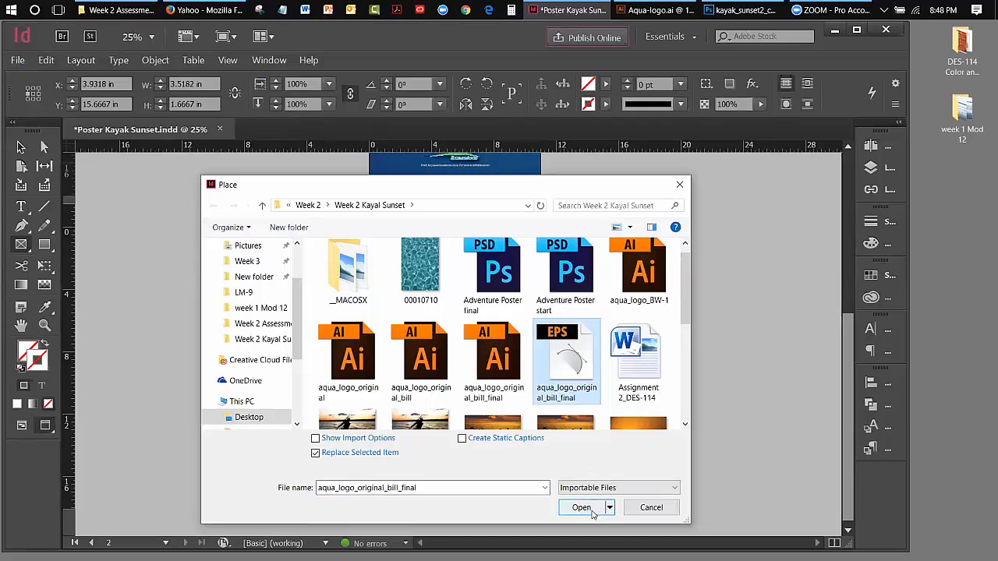
left_click(583, 508)
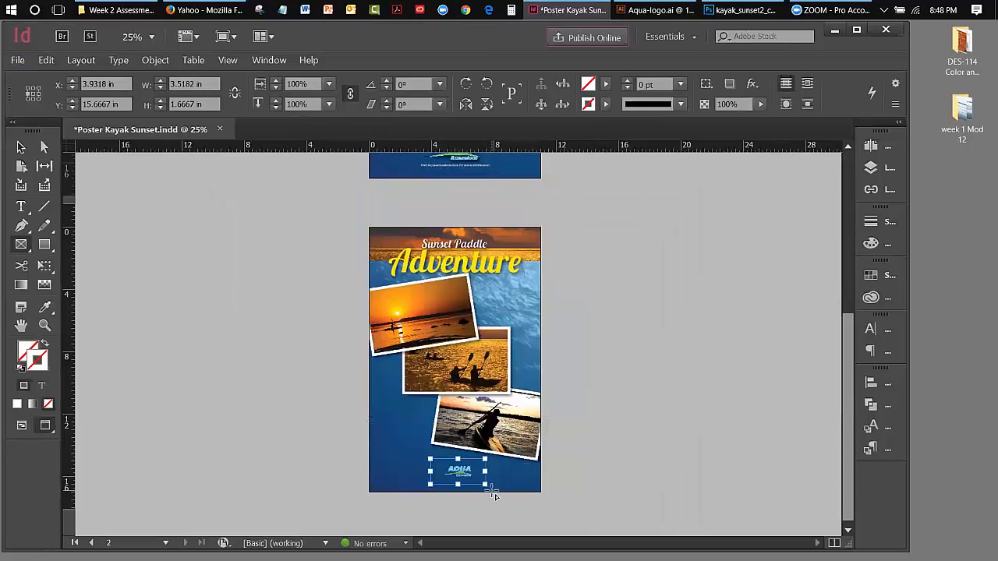
Scale the AQUA logo artwork inside its frame on page 2 proportionally to about 153%, roughly 2.73 by 1 in.
left_click(44, 325)
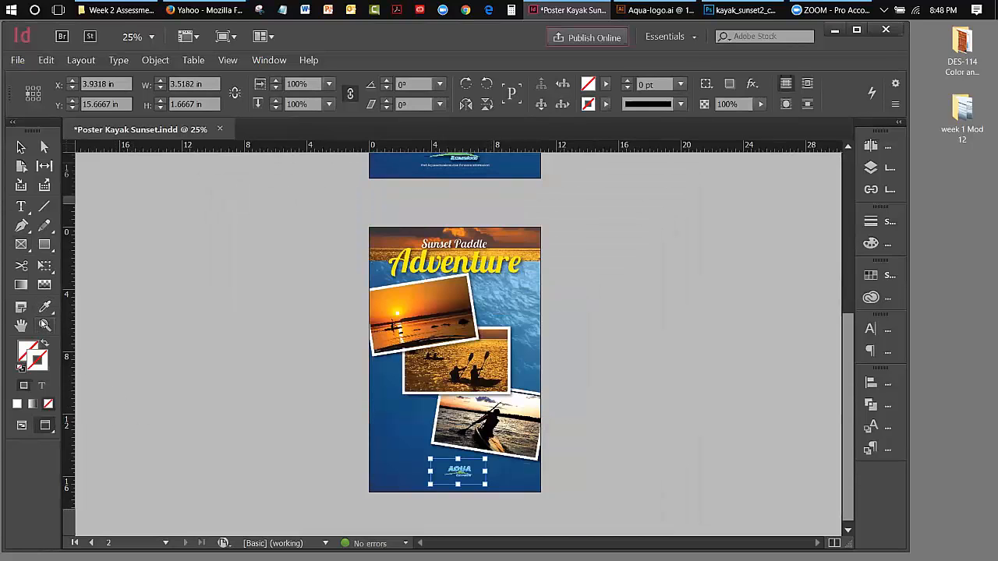
left_click(455, 462)
left_click(472, 440)
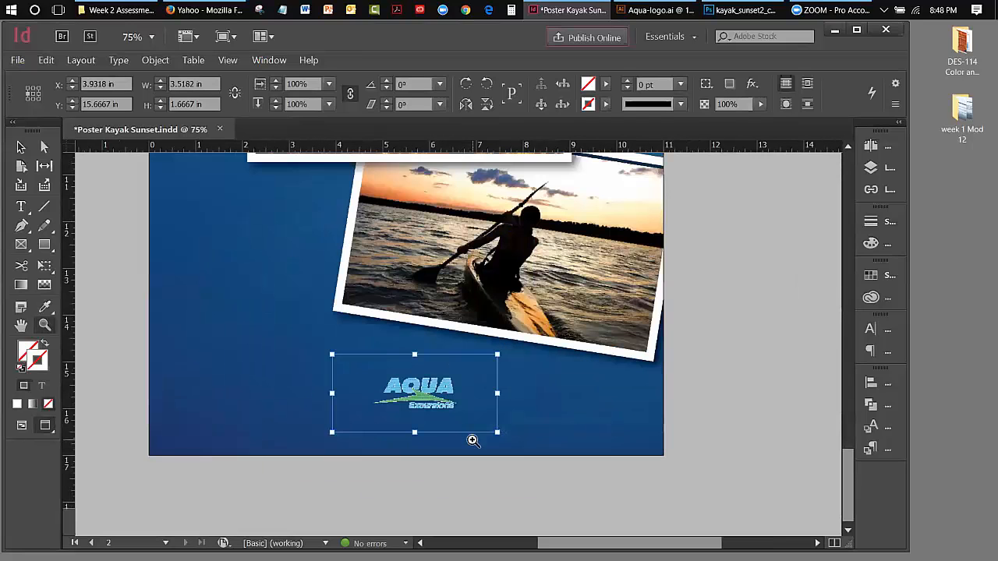
left_click(21, 148)
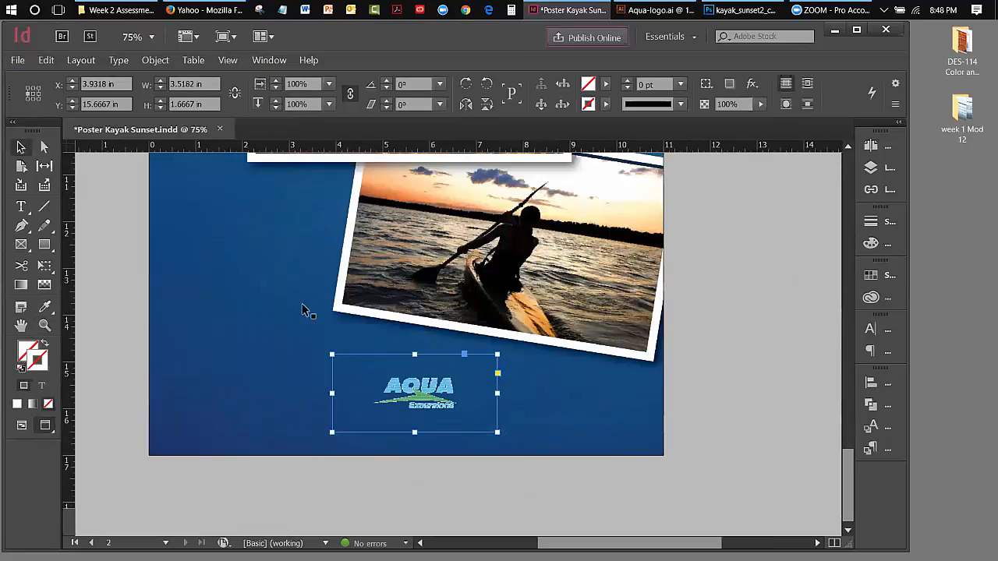
left_click(419, 394)
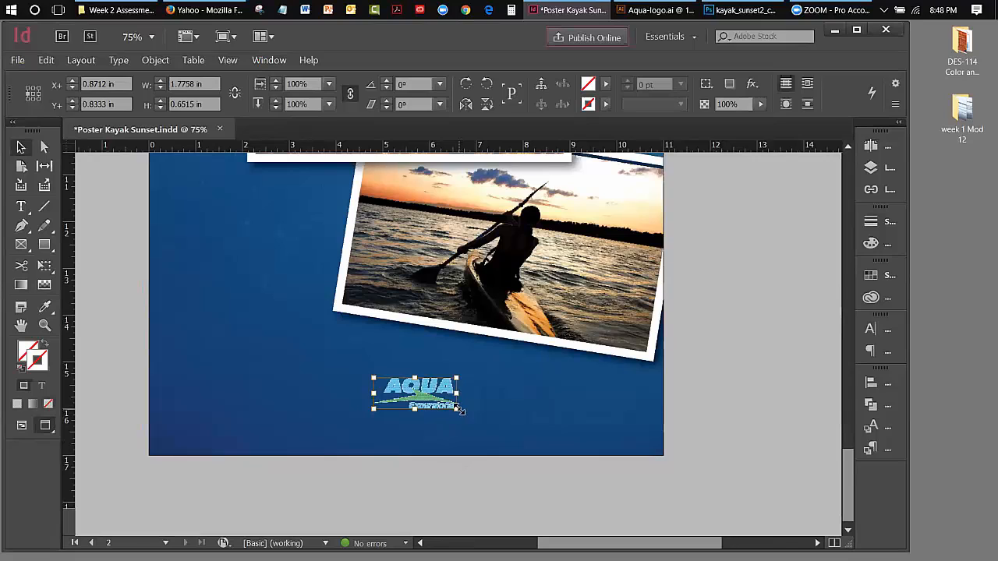
left_click_drag(459, 408, 473, 414)
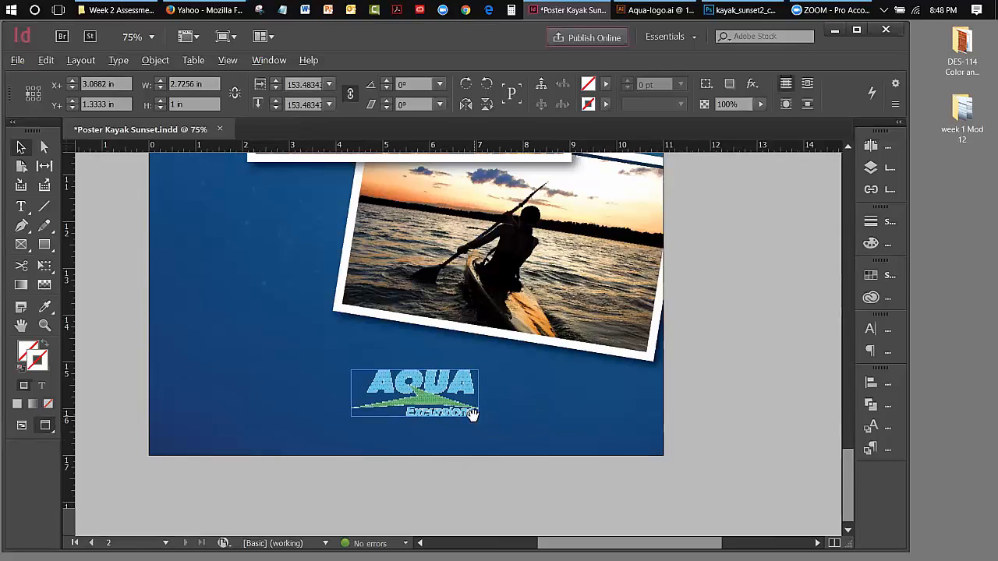
left_click(192, 277)
left_click(413, 388)
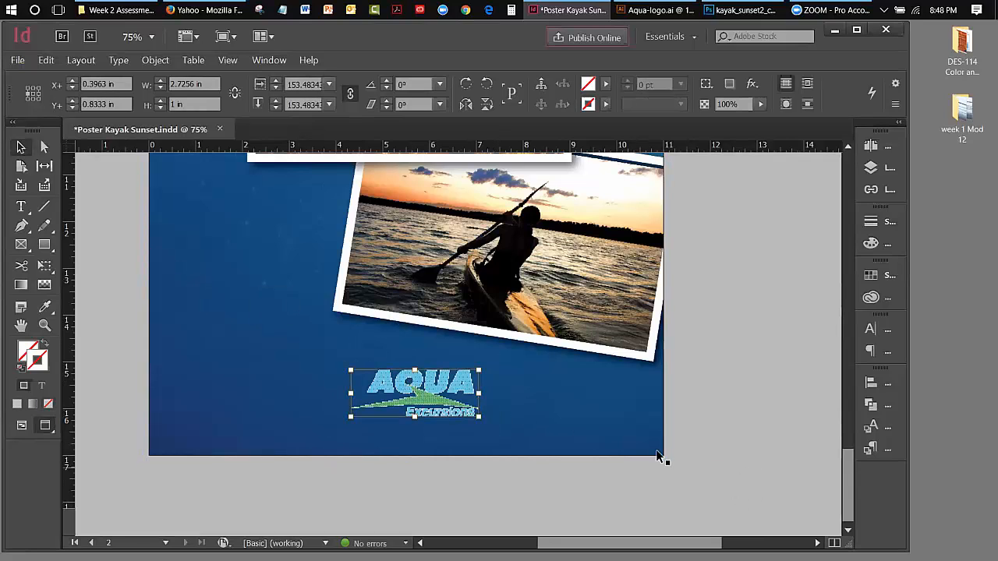
Nudge the logo frame upward to a Y position of about 15.31 in, closer to the bottom photo.
left_click(491, 401)
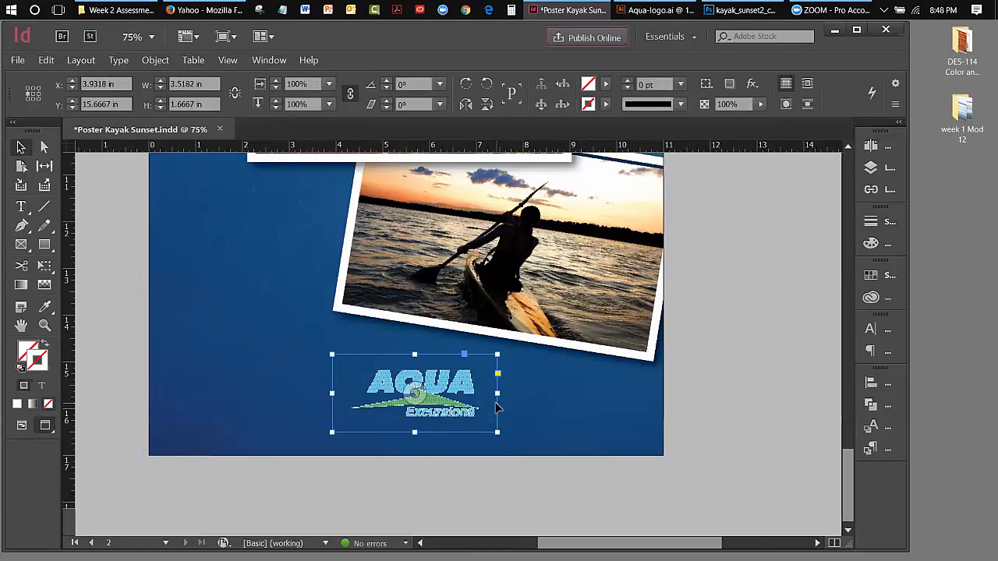
key("Up")
key("Up")
key("Up")
key("Up")
key("Up")
key("Up")
key("Up")
key("Up")
key("Up")
key("Up")
key("Up")
key("Up")
key("Up")
key("Up")
key("Up")
key("Up")
key("Up")
key("Up")
key("Up")
key("Up")
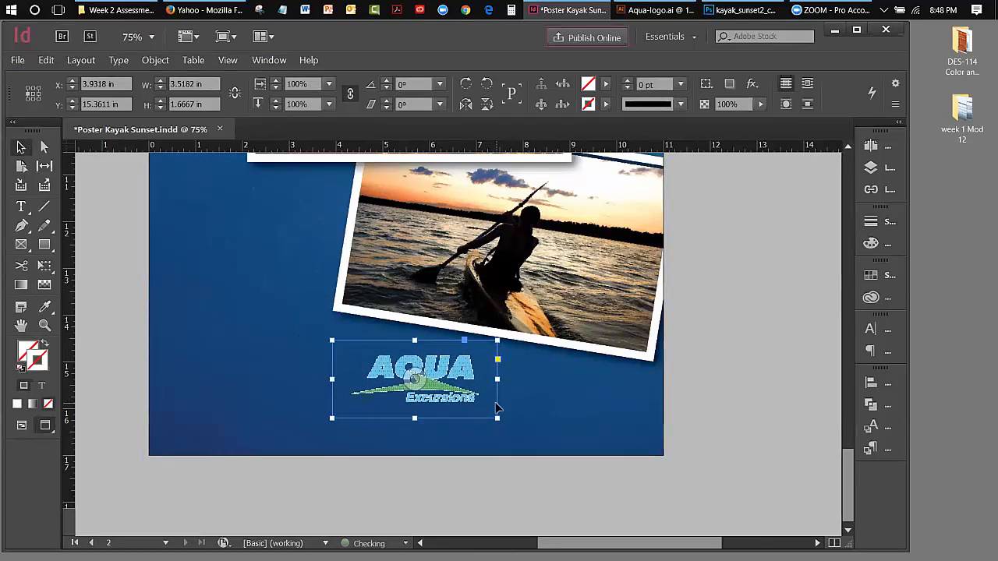
key("Up")
key("Up")
key("Up")
key("Up")
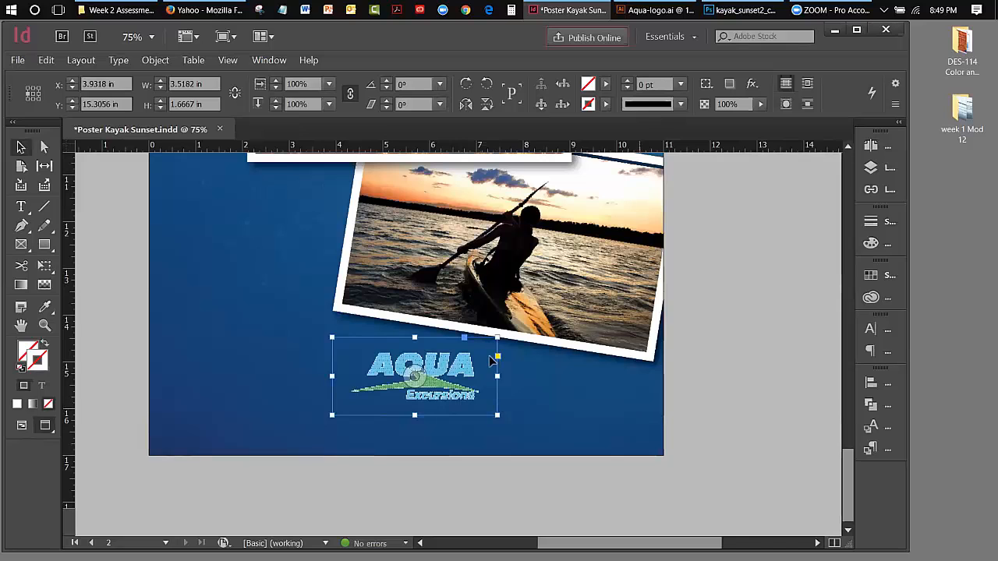
View the logo at actual size, fit the whole of page 2 in the window, and deselect the logo frame.
left_click(227, 60)
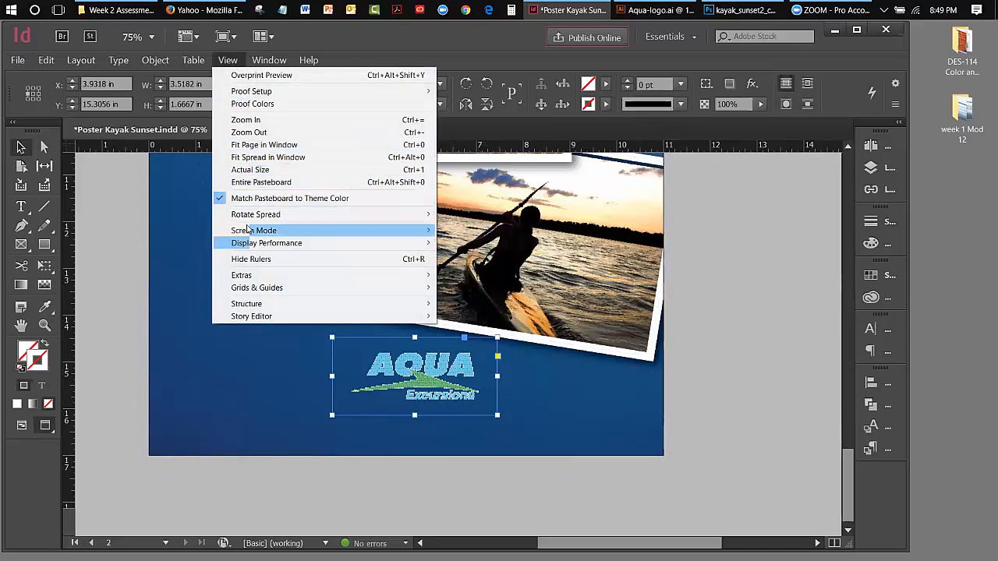
left_click(248, 169)
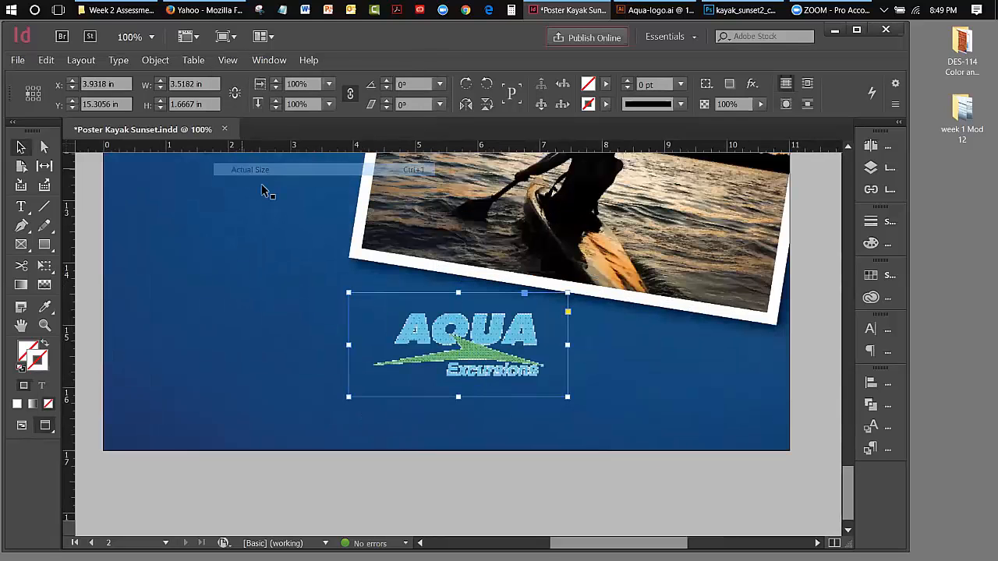
left_click(194, 60)
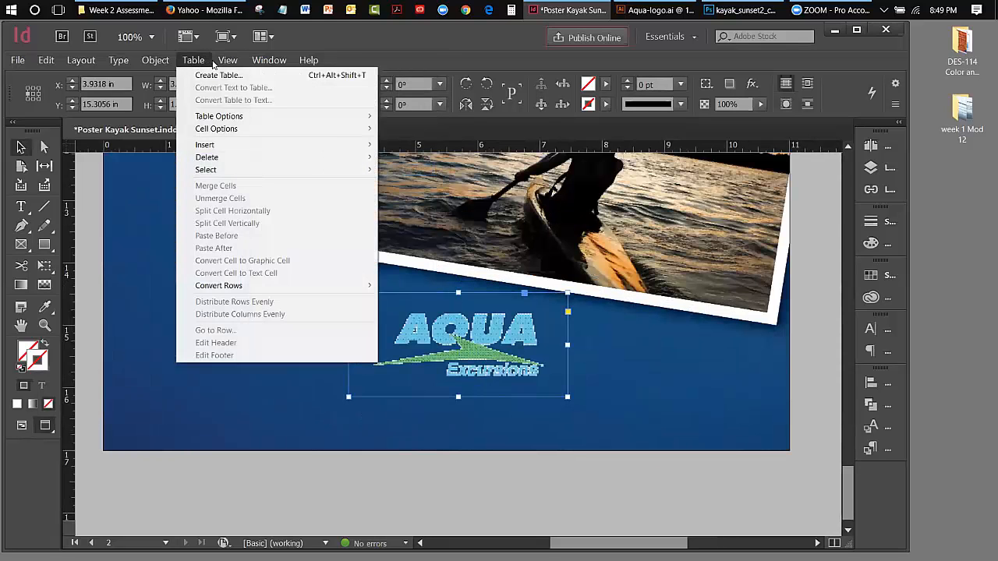
mouse_move(227, 60)
left_click(238, 145)
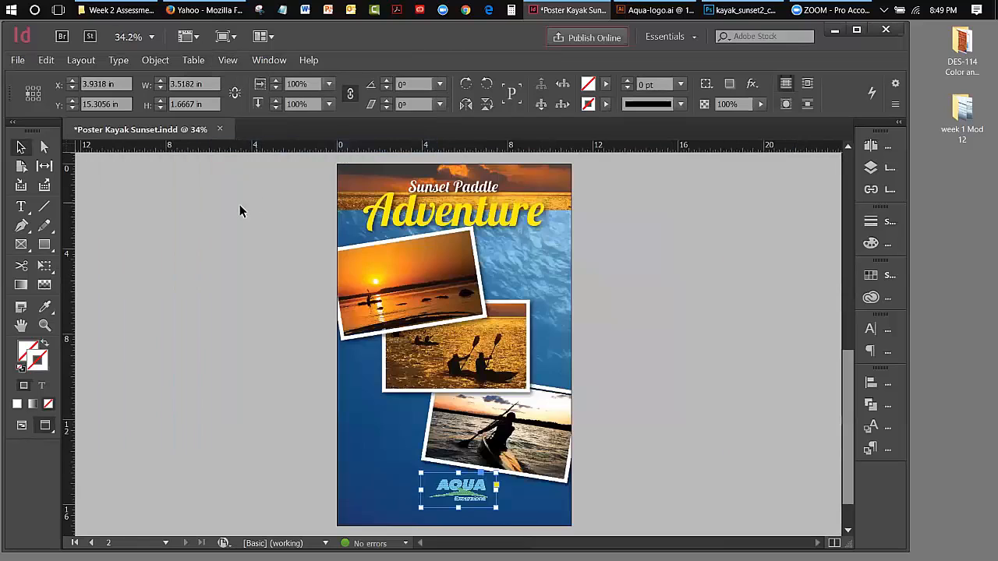
left_click(167, 236)
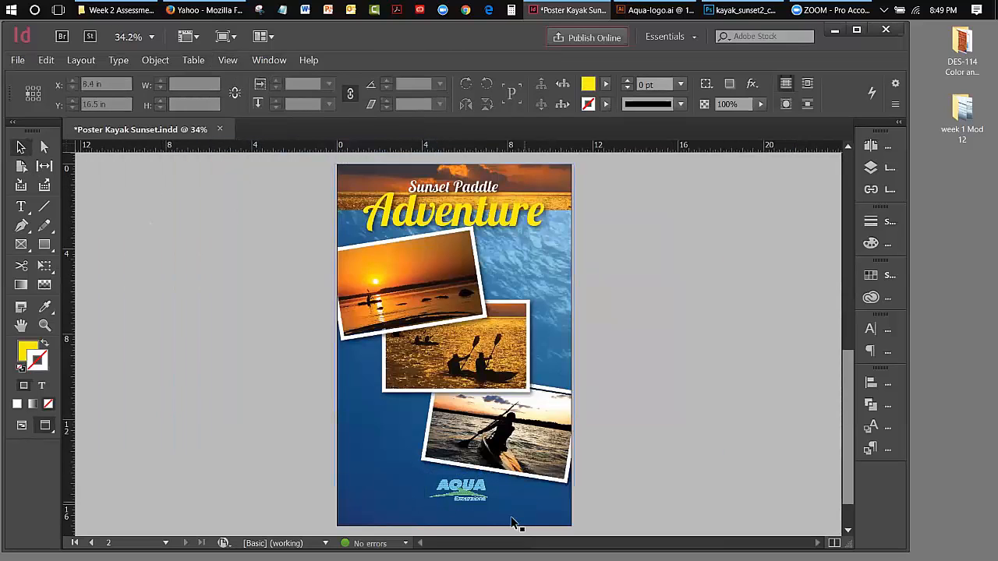
Draw a text frame in the empty blue area beside the bottom kayak photo on page 2.
left_click_drag(848, 383, 826, 419)
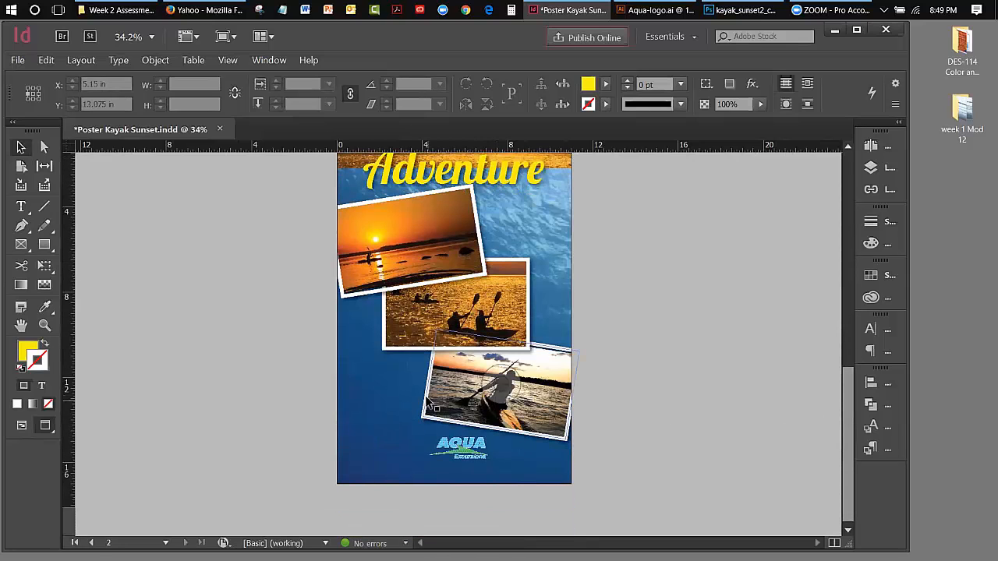
left_click(21, 208)
left_click_drag(351, 363, 420, 440)
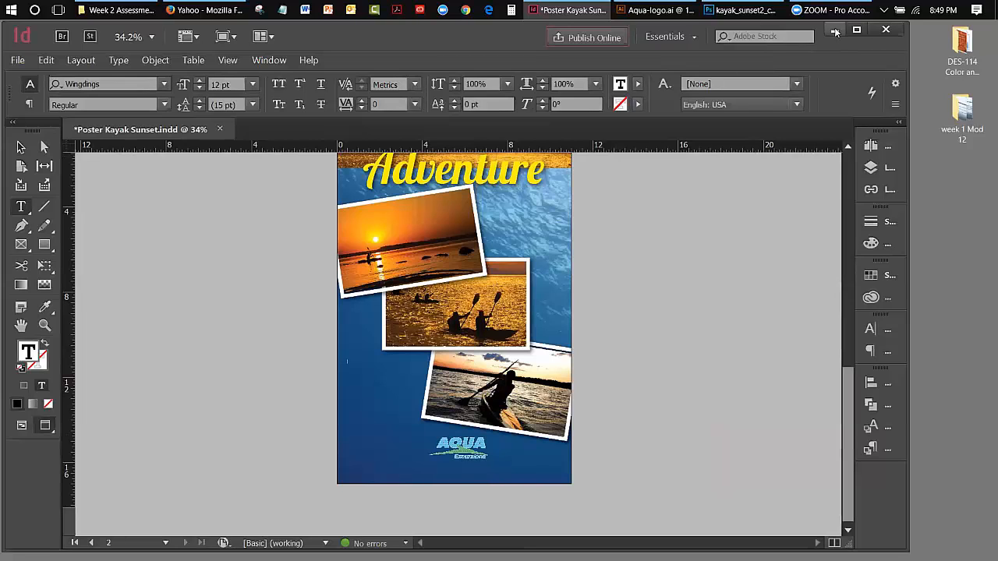
Check the Word document Assignment 2_DES-114 in the Week 2 Kayal Sunset folder for the body copy, and close it and the folder.
left_click(960, 37)
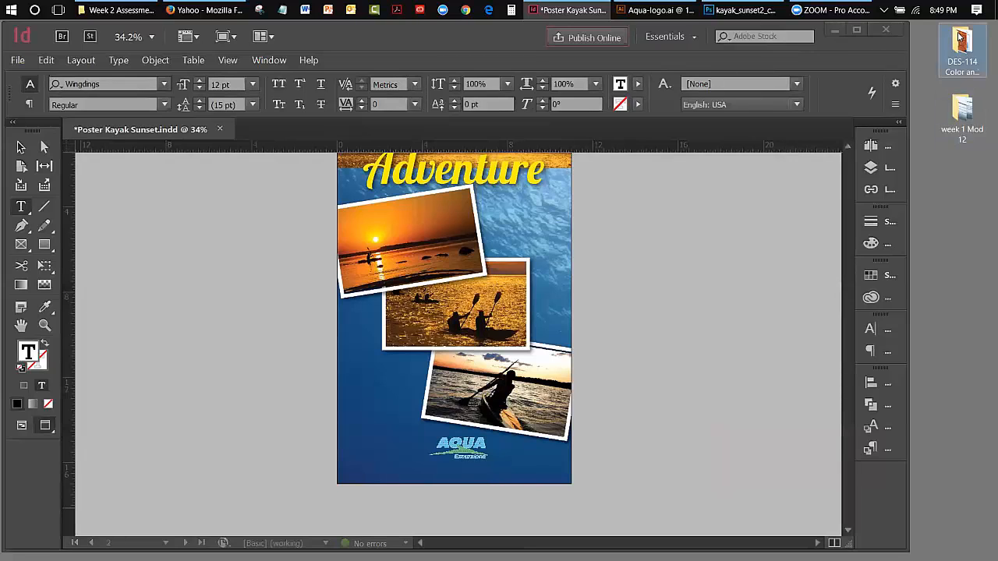
double_click(960, 38)
left_click(530, 134)
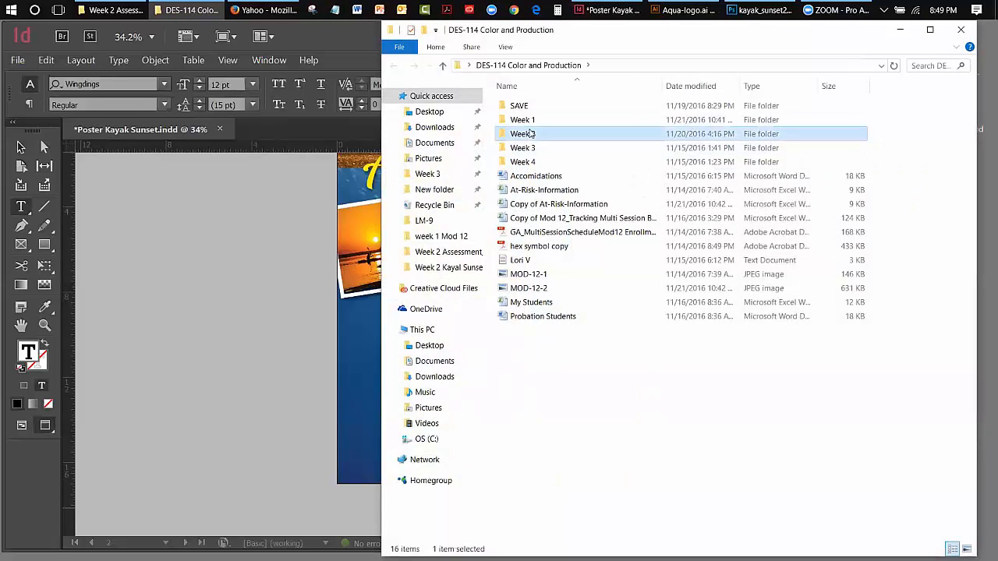
double_click(531, 134)
double_click(528, 133)
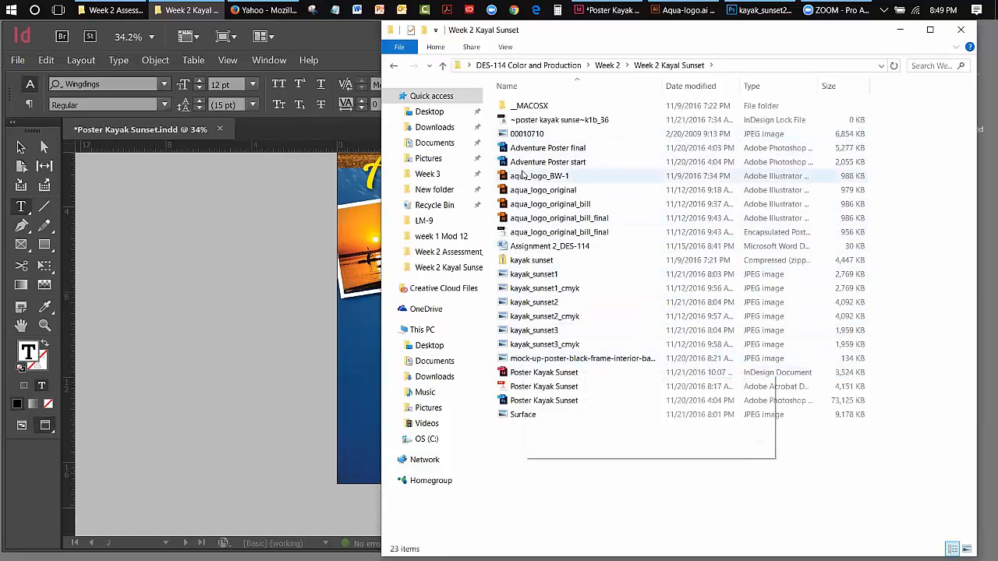
double_click(528, 247)
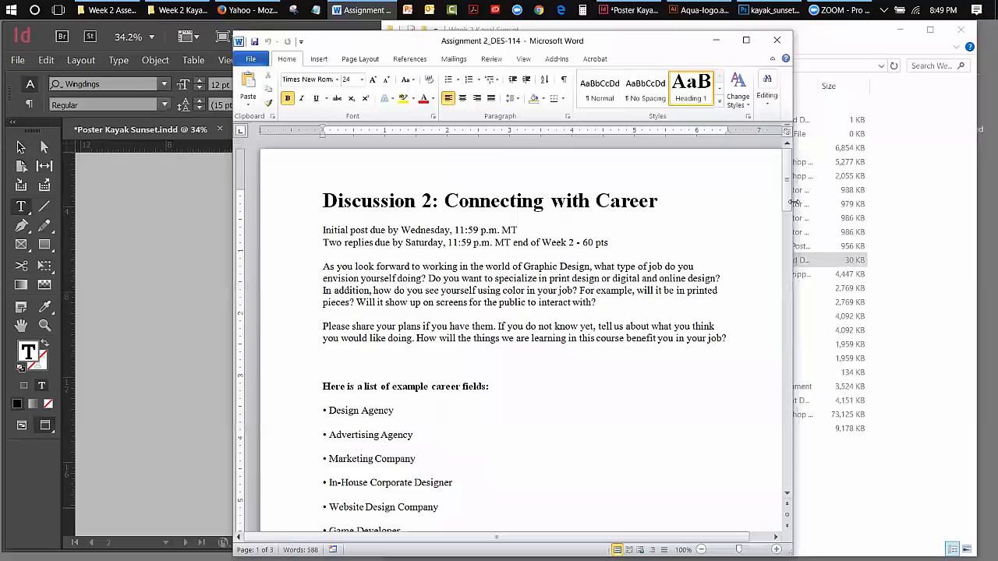
left_click(777, 37)
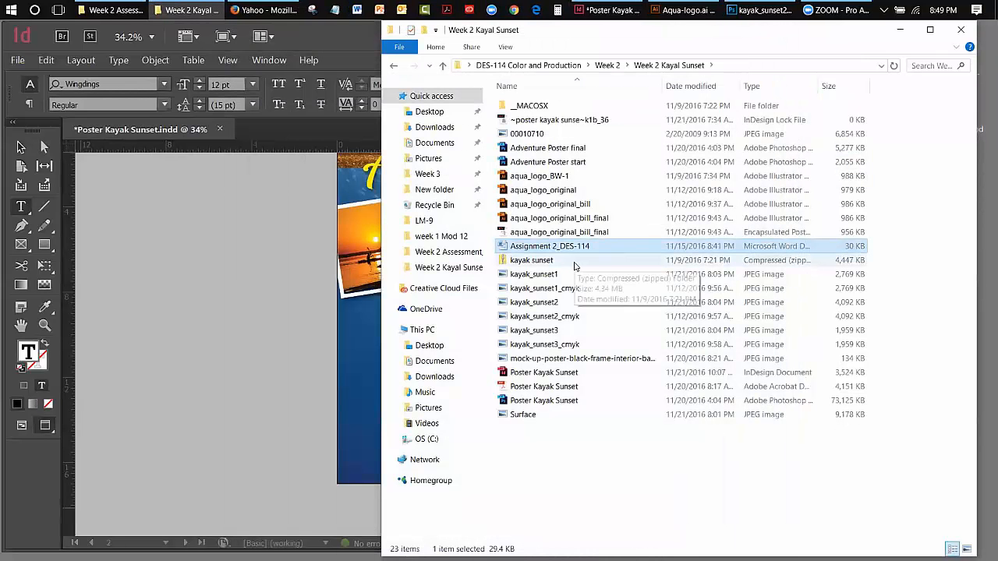
left_click(959, 31)
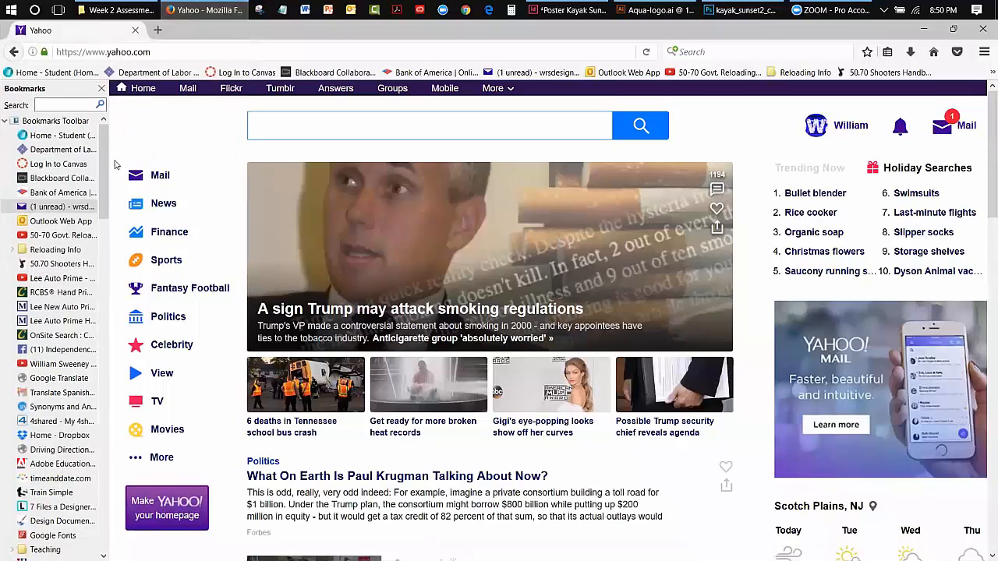
Switch to Firefox, log in to Canvas by entering the account password, and update the saved login.
left_click(53, 164)
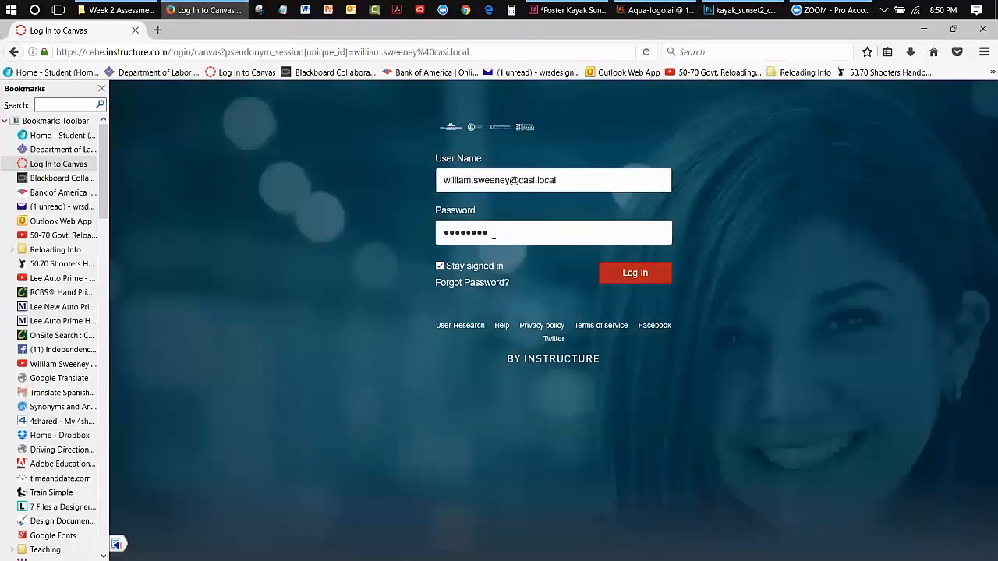
left_click_drag(494, 233, 366, 246)
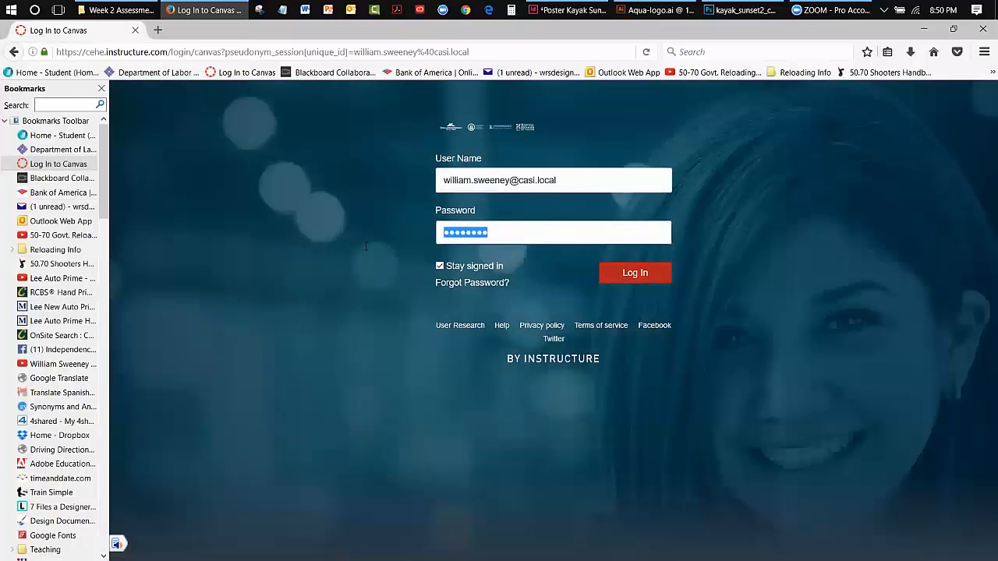
type("•")
key("Return")
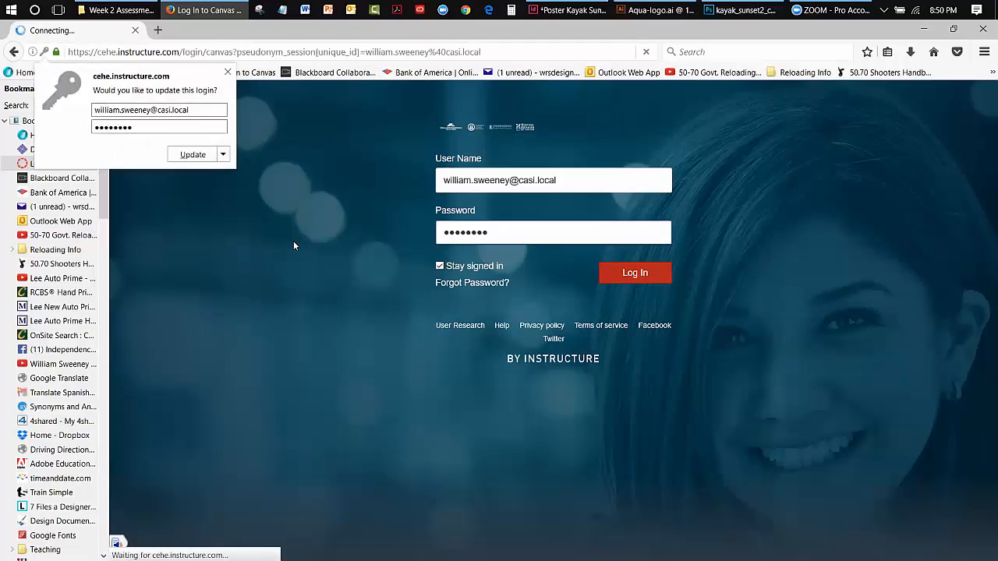
left_click(197, 155)
Open Assignment 2: Poster in the DES114 course's assignments and enlarge its description box to show the required poster text.
left_click(304, 293)
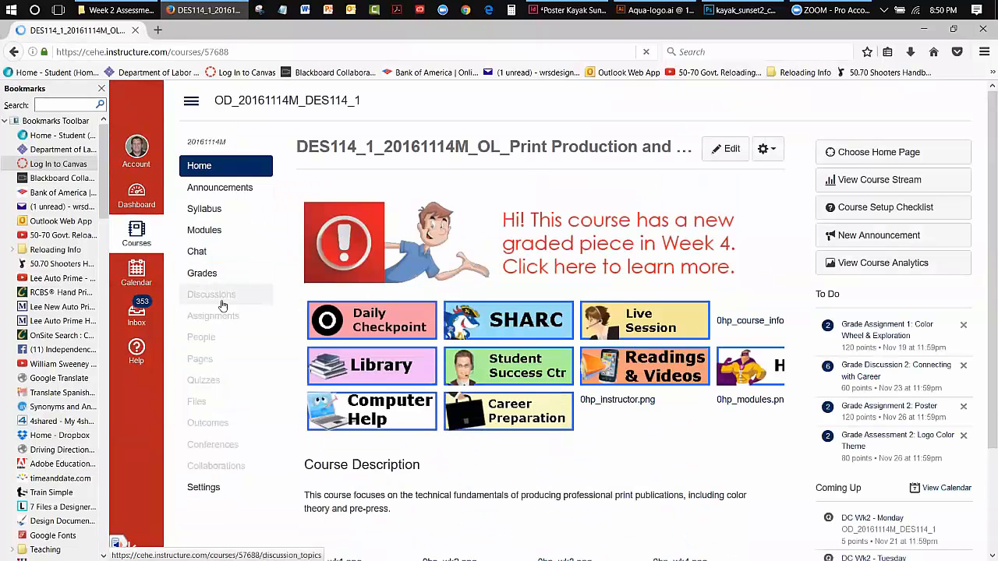
left_click(214, 317)
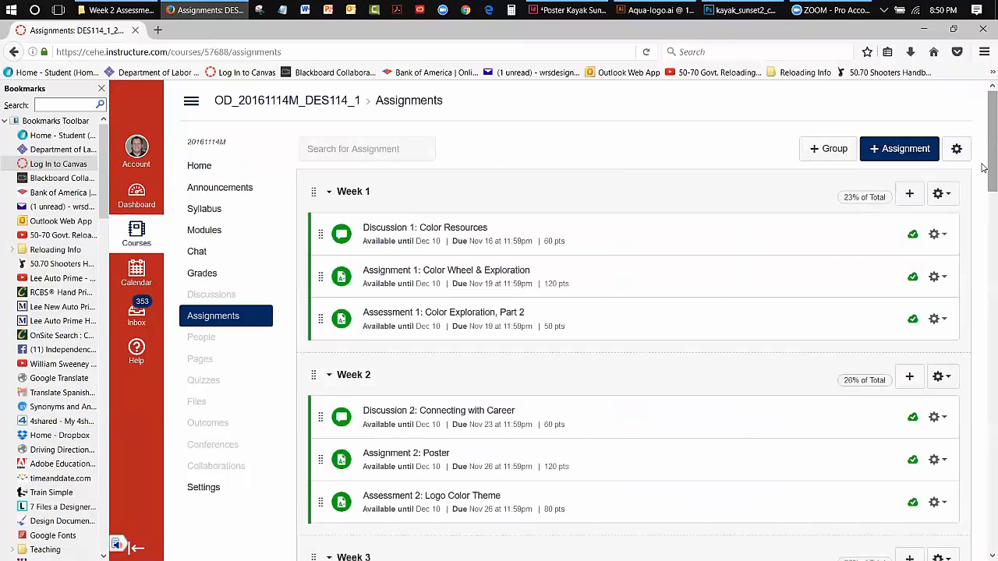
left_click(421, 454)
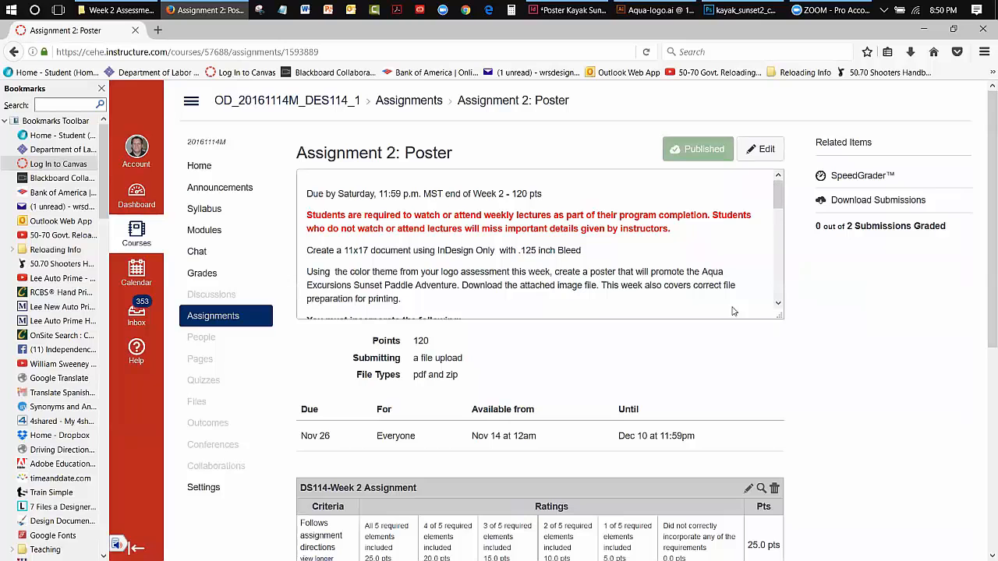
left_click_drag(778, 317, 760, 529)
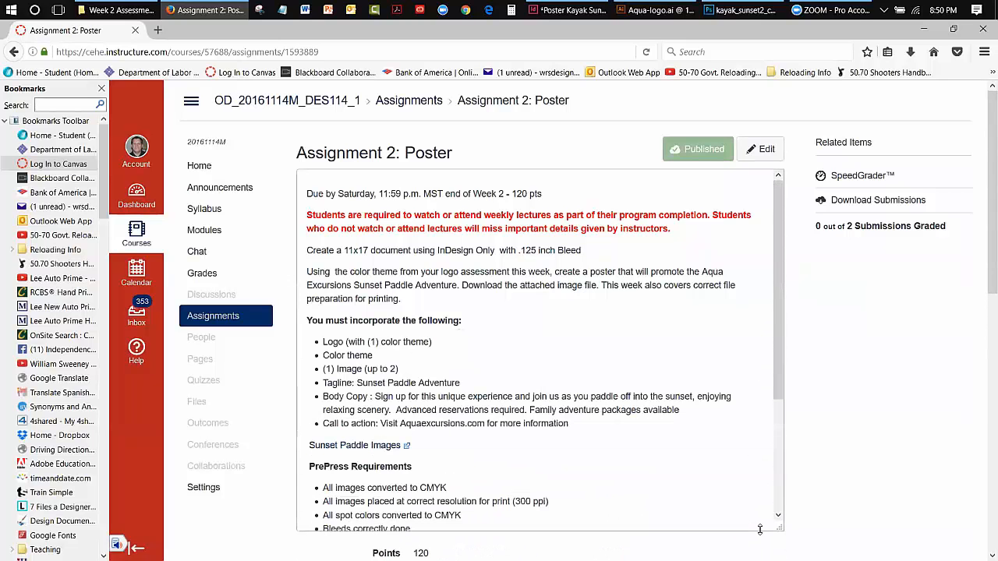
left_click_drag(776, 250, 791, 330)
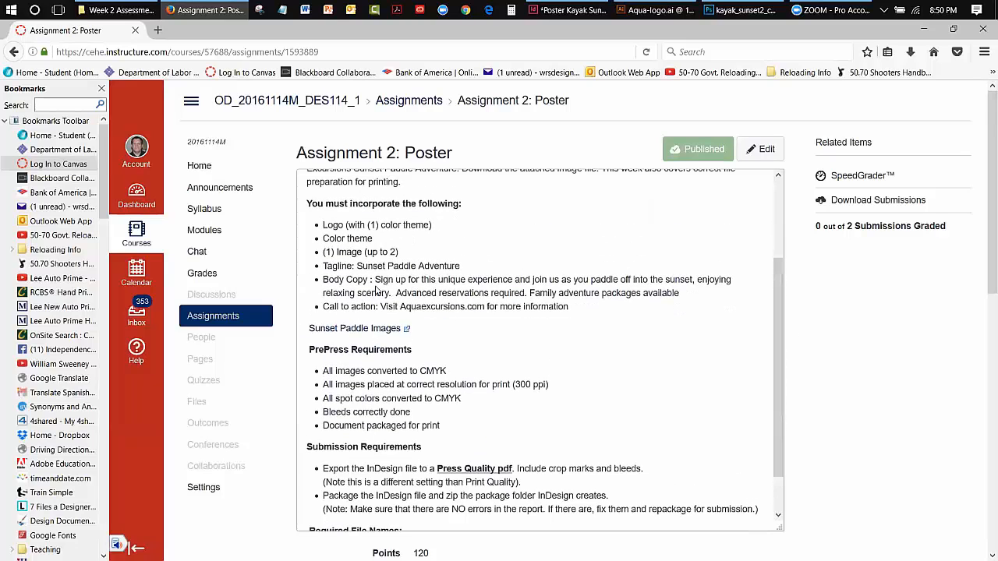
Copy the assignment's body copy from "Sign up for this unique experience" to "packages available" and paste it into the poster's new text frame in InDesign.
left_click_drag(577, 314, 515, 307)
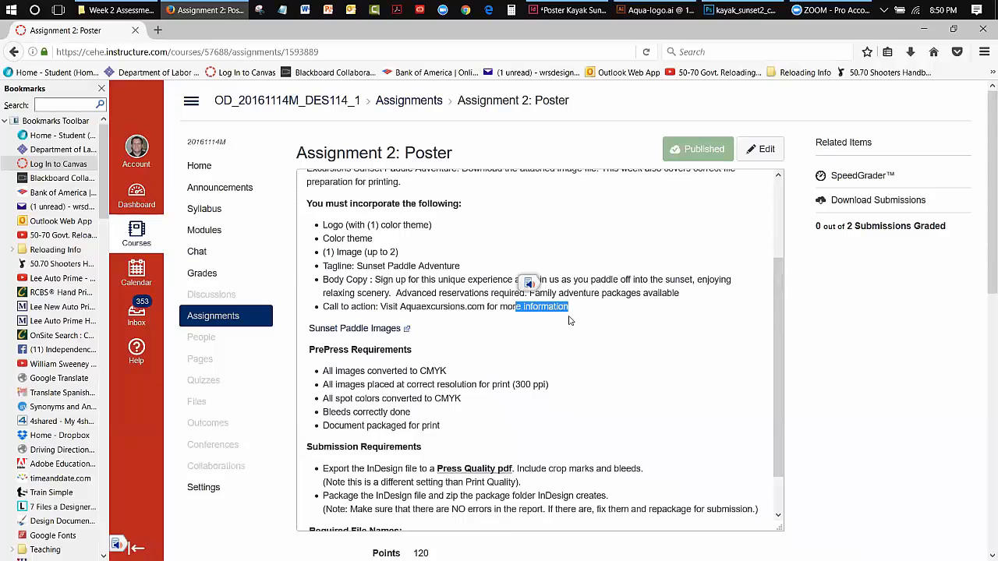
left_click(624, 334)
left_click_drag(690, 294, 375, 279)
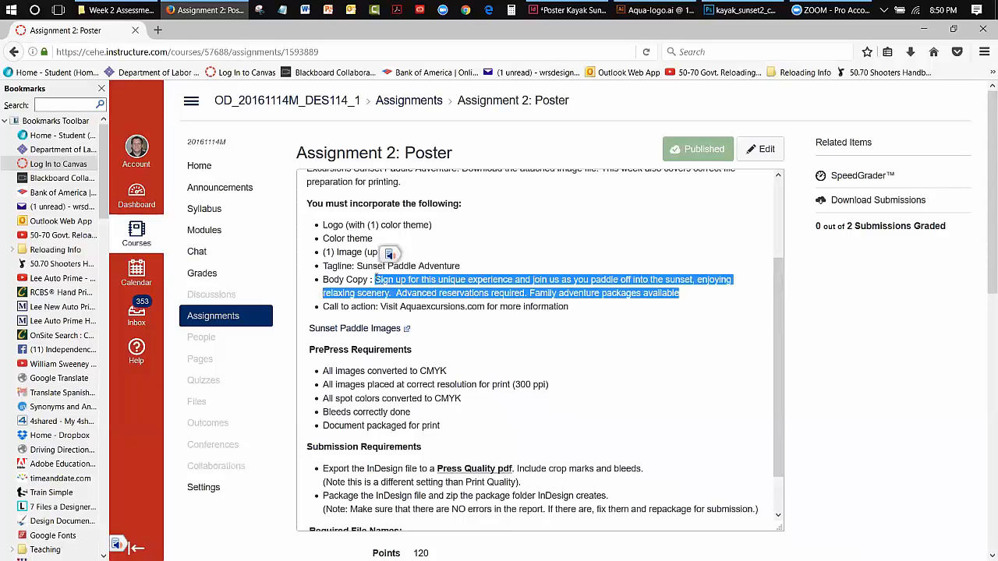
right_click(375, 279)
left_click(397, 291)
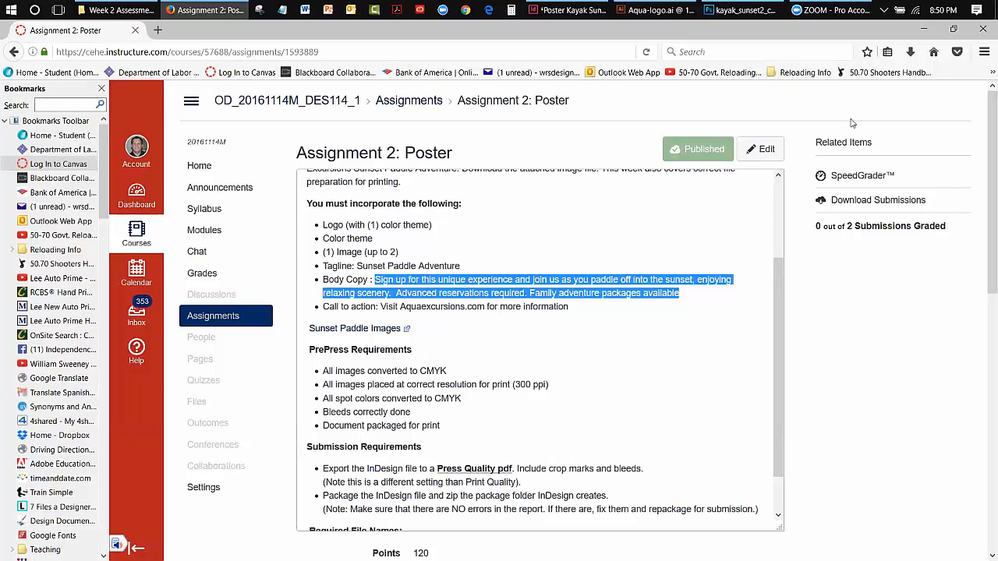
left_click(923, 29)
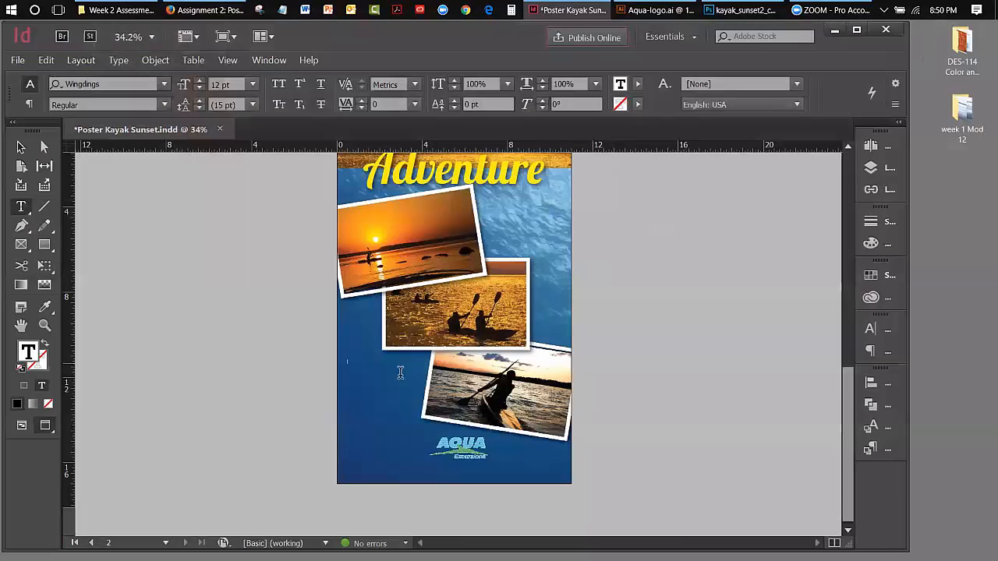
key("ctrl+v")
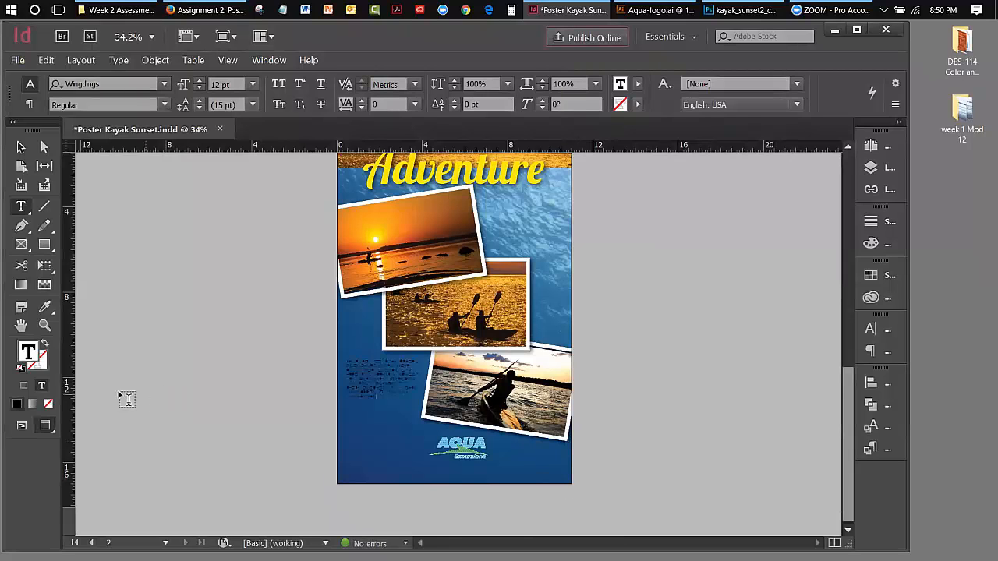
Set the pasted body copy beside the third photo in Myriad Pro at 16 pt.
left_click(44, 325)
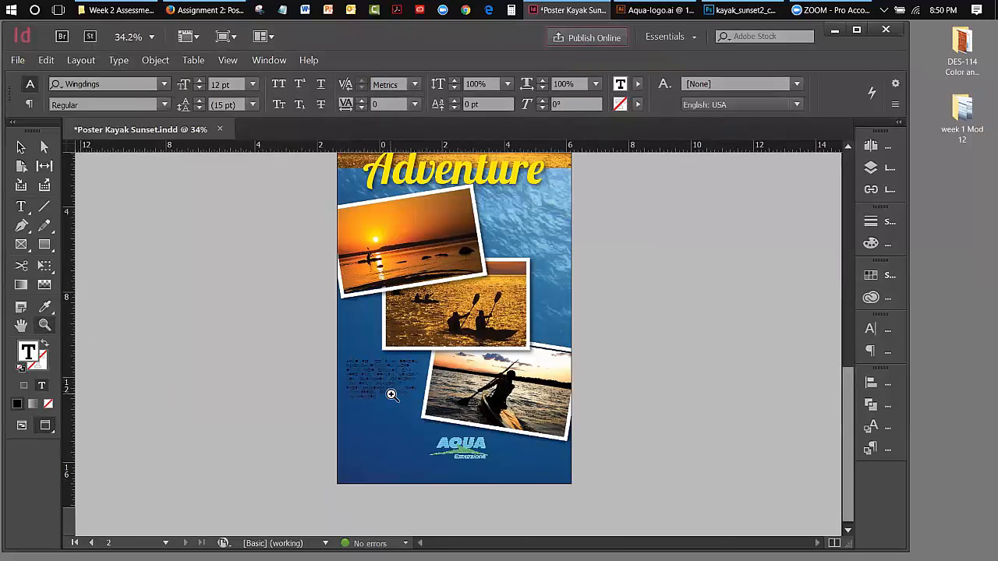
left_click(390, 396)
left_click(491, 374)
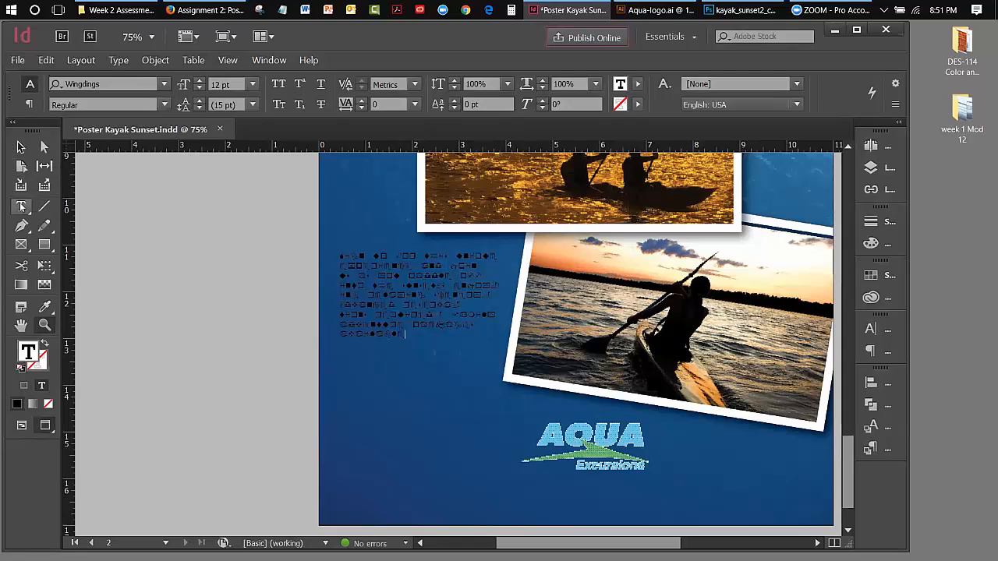
left_click_drag(416, 336, 341, 256)
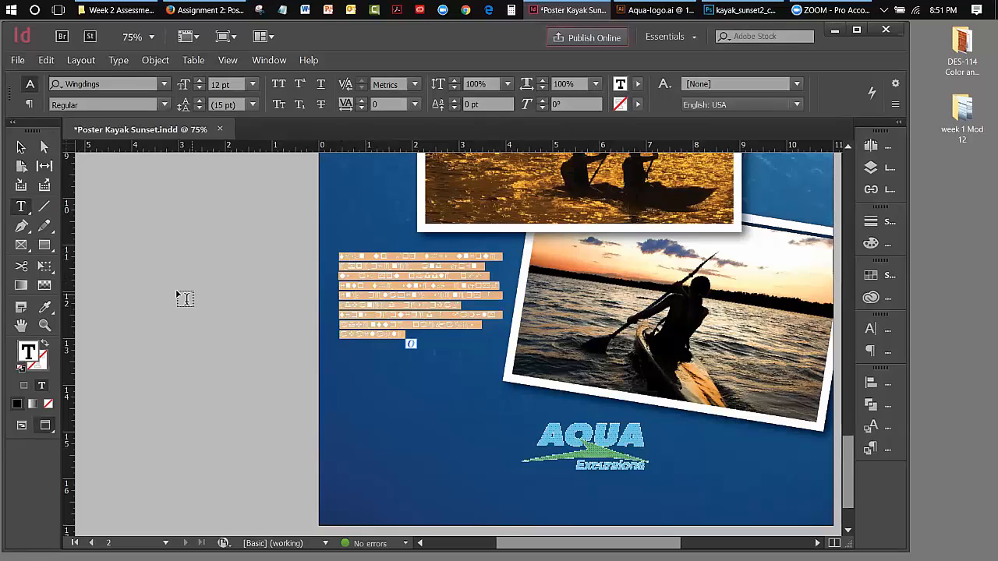
left_click(165, 84)
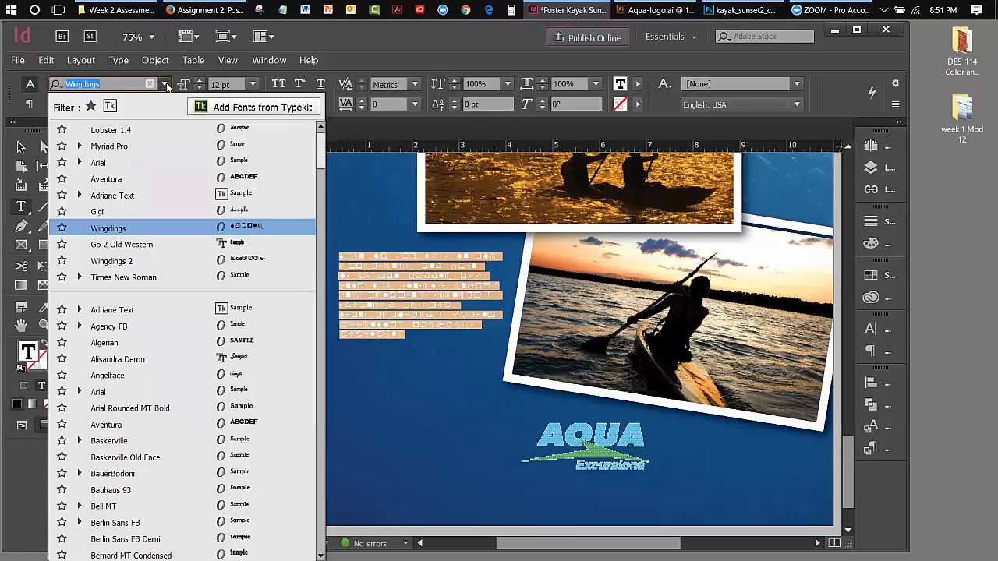
left_click(110, 145)
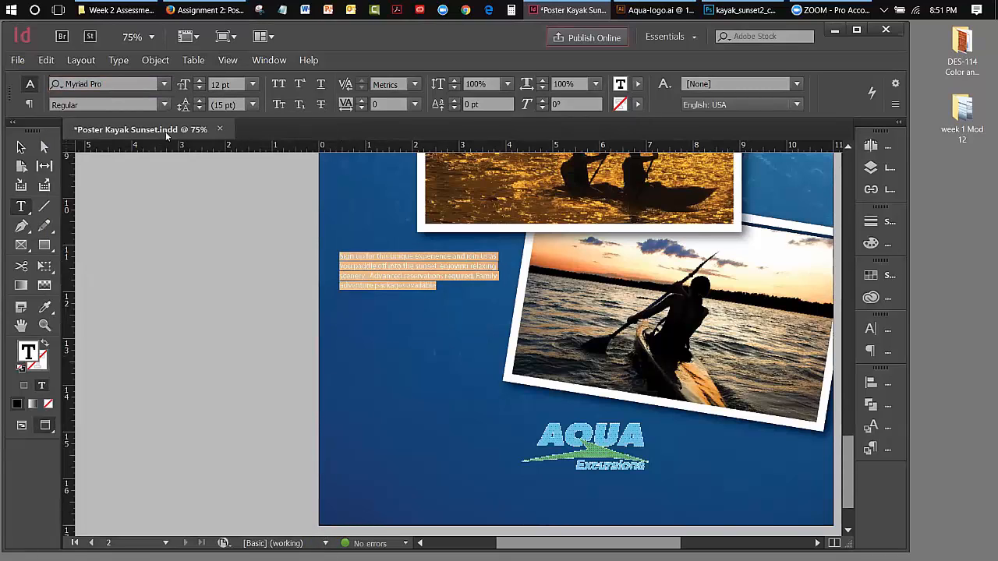
left_click(199, 80)
left_click(199, 80)
left_click(199, 80)
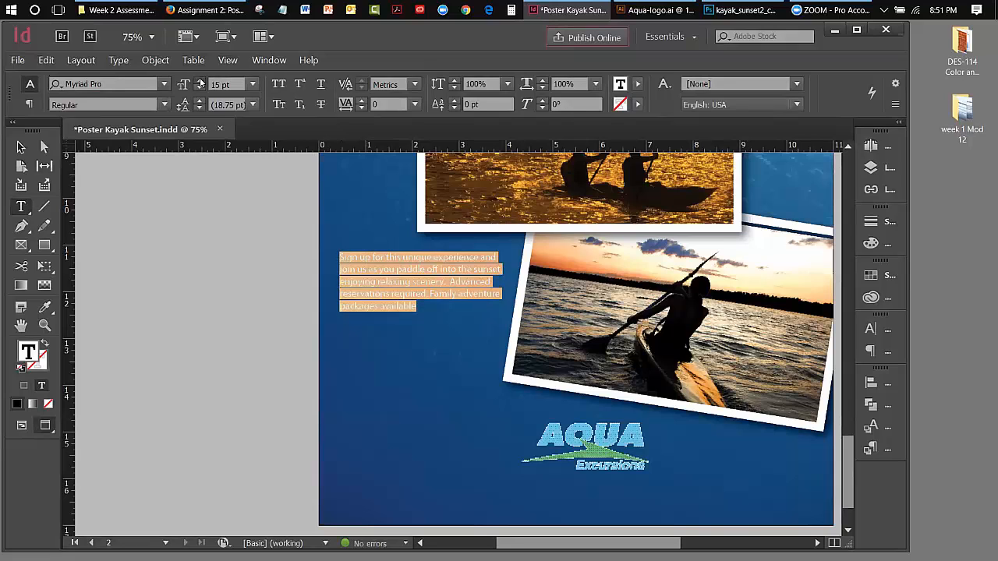
left_click(200, 80)
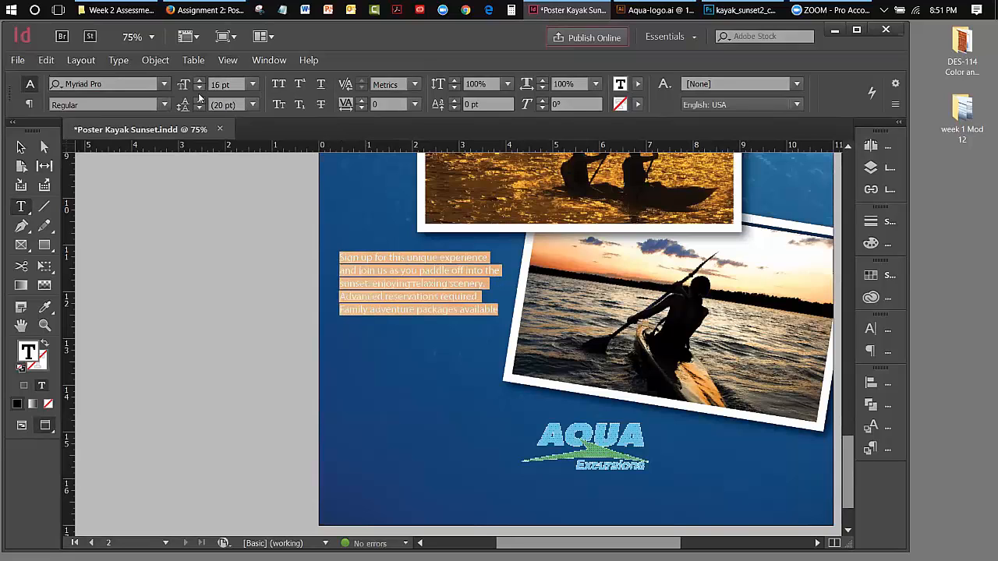
Increase the body copy's leading to 28 pt and set its font style to Semibold.
left_click(199, 102)
left_click(200, 102)
left_click(200, 101)
left_click(199, 101)
left_click(199, 101)
left_click(200, 102)
left_click(200, 101)
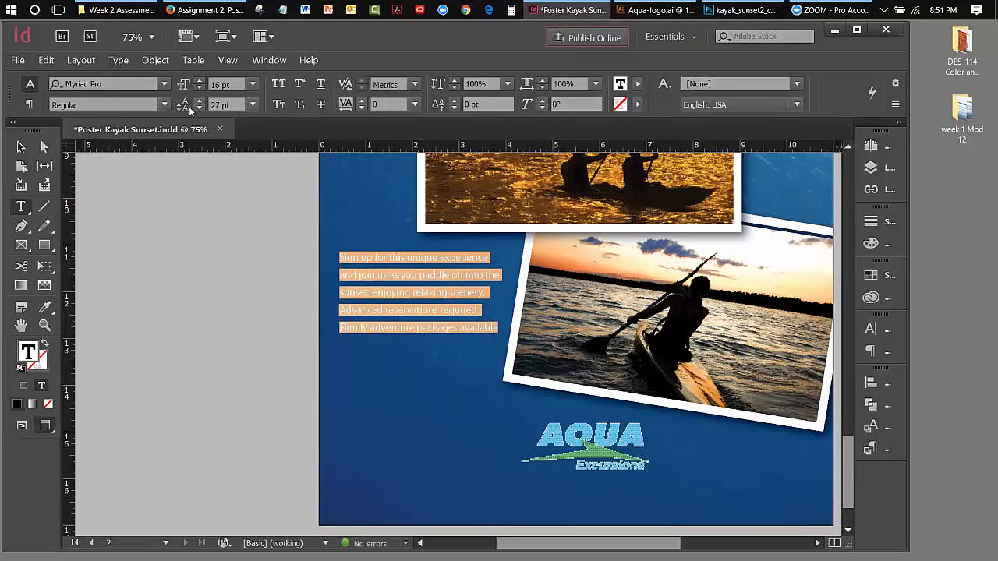
left_click(200, 101)
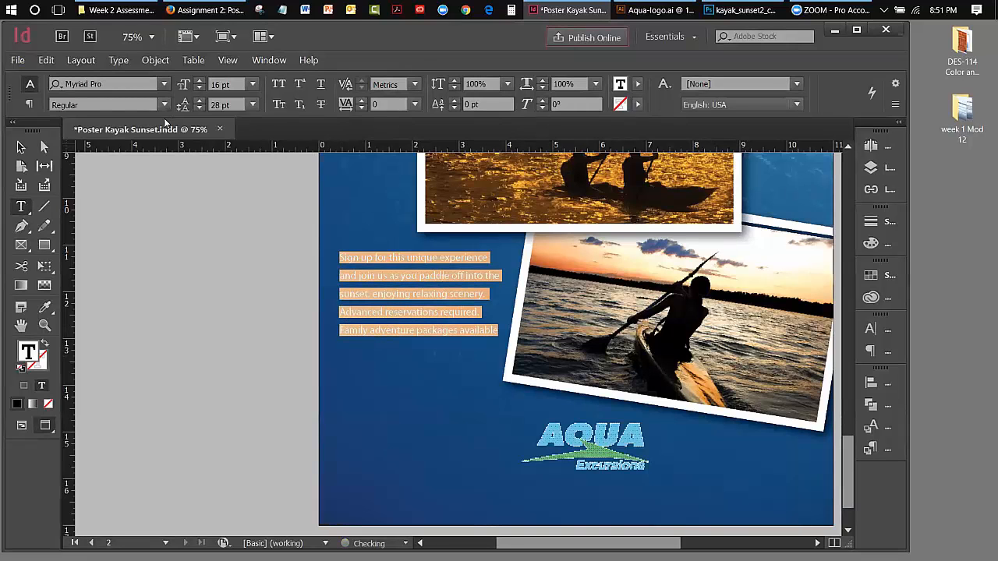
left_click(164, 105)
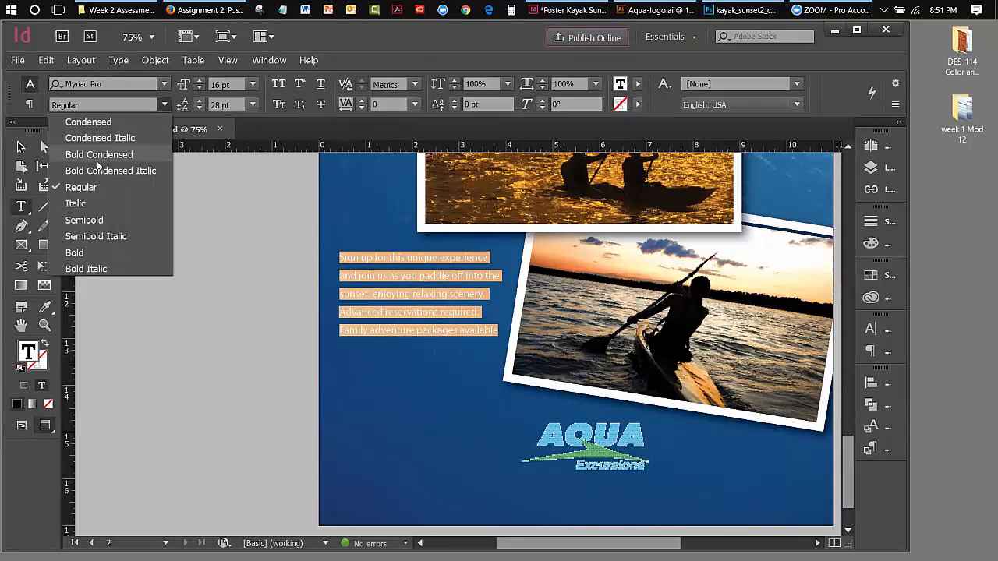
left_click(83, 221)
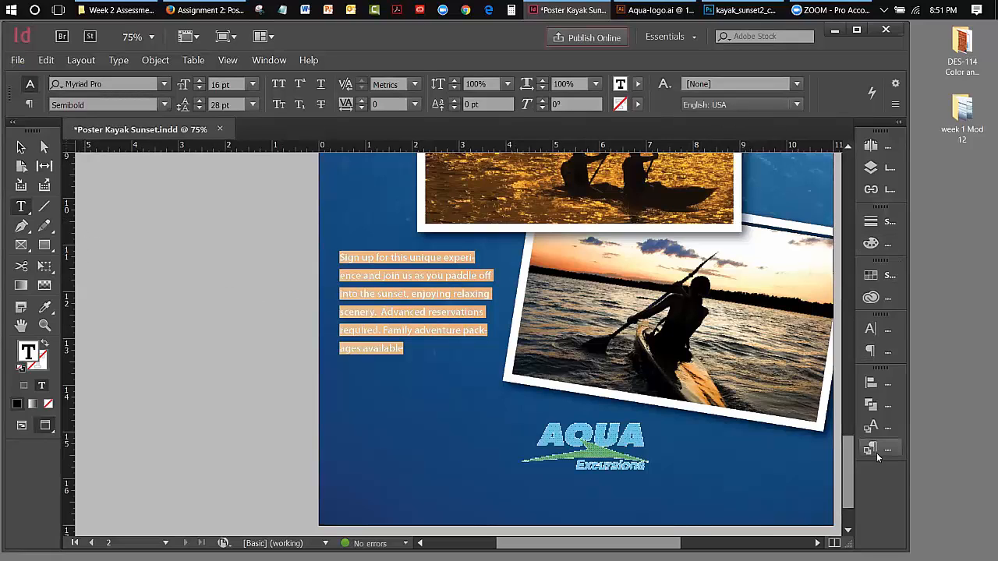
Turn off hyphenation for the body copy, colour its text [Paper], and deselect it.
left_click(887, 351)
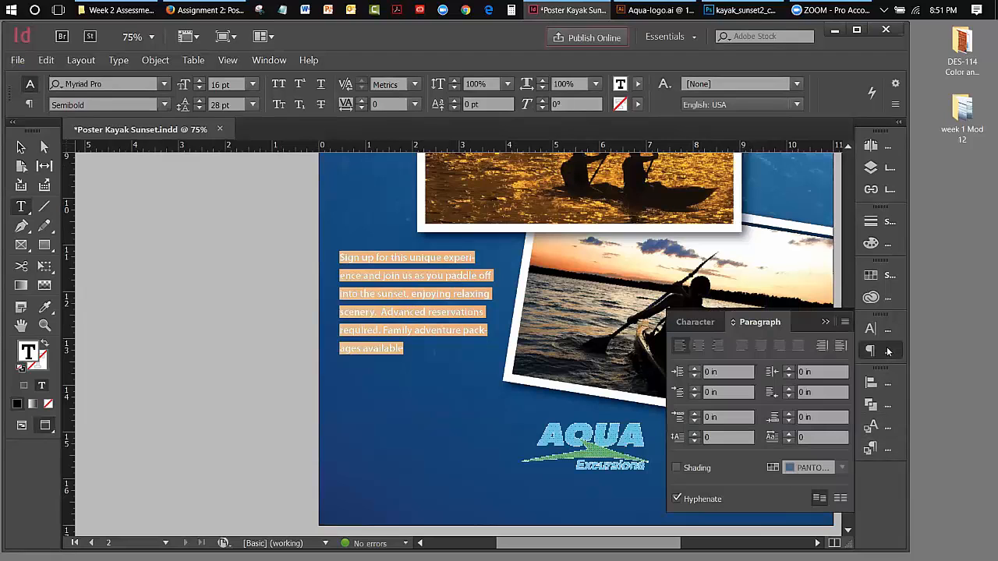
left_click(676, 499)
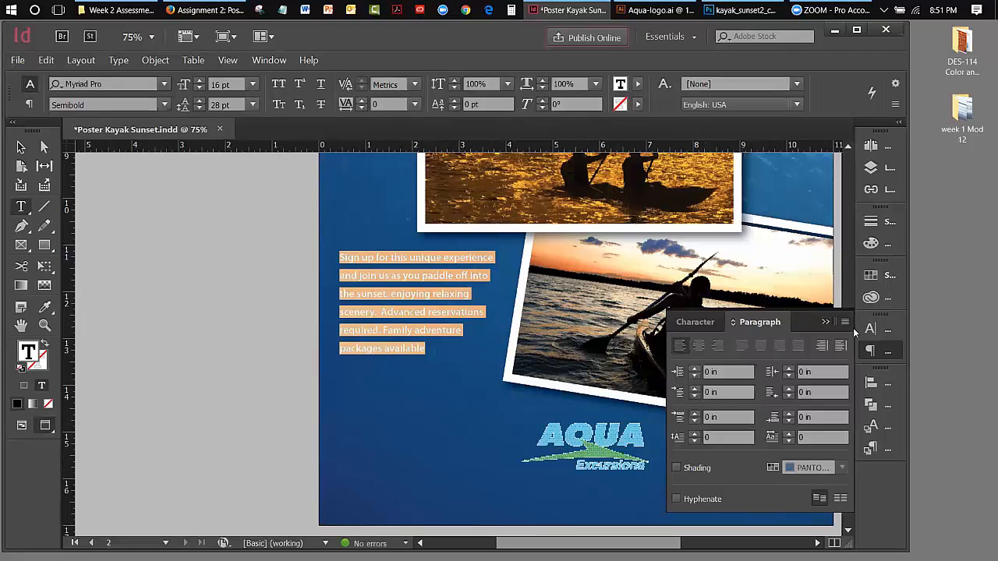
left_click(826, 322)
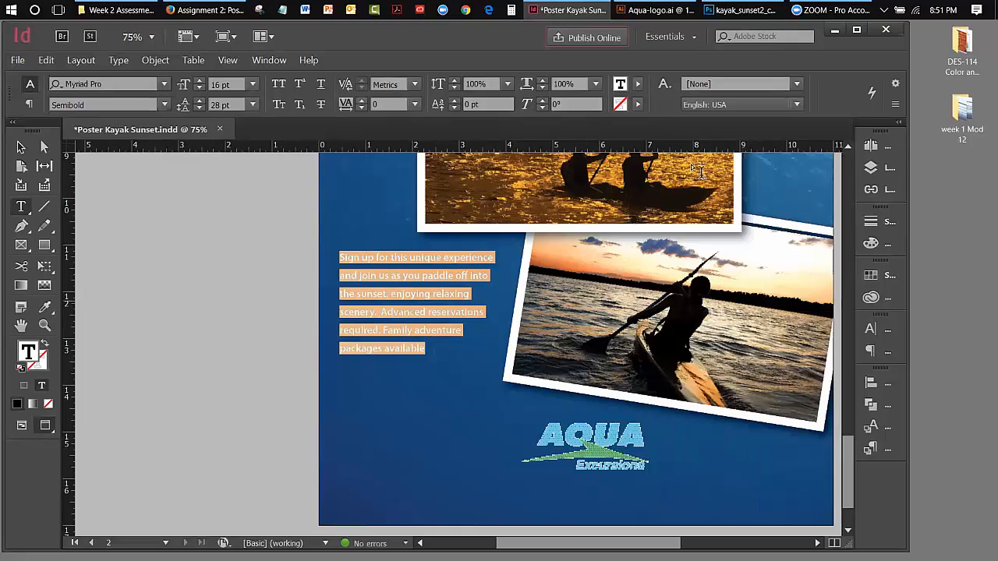
left_click(638, 86)
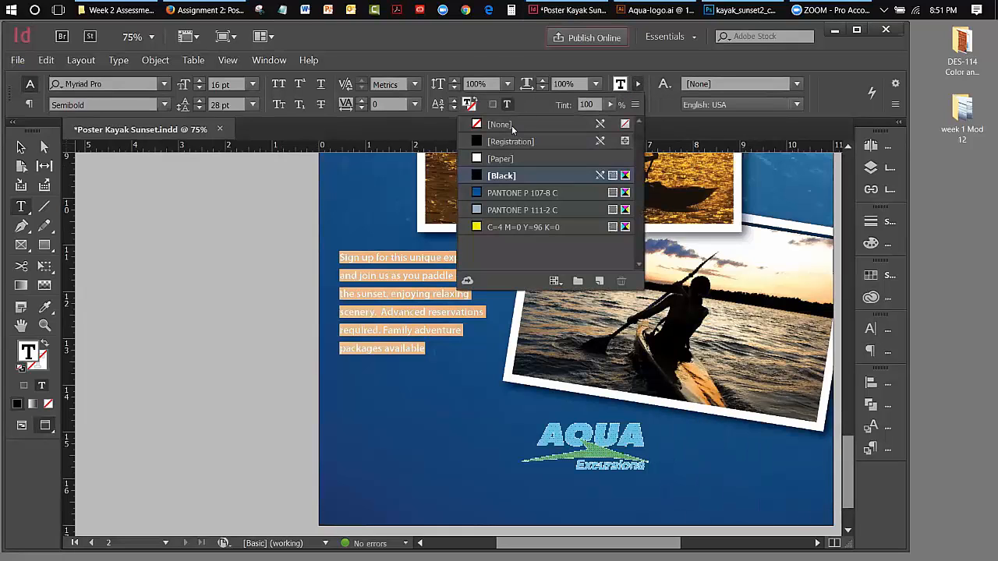
left_click(479, 159)
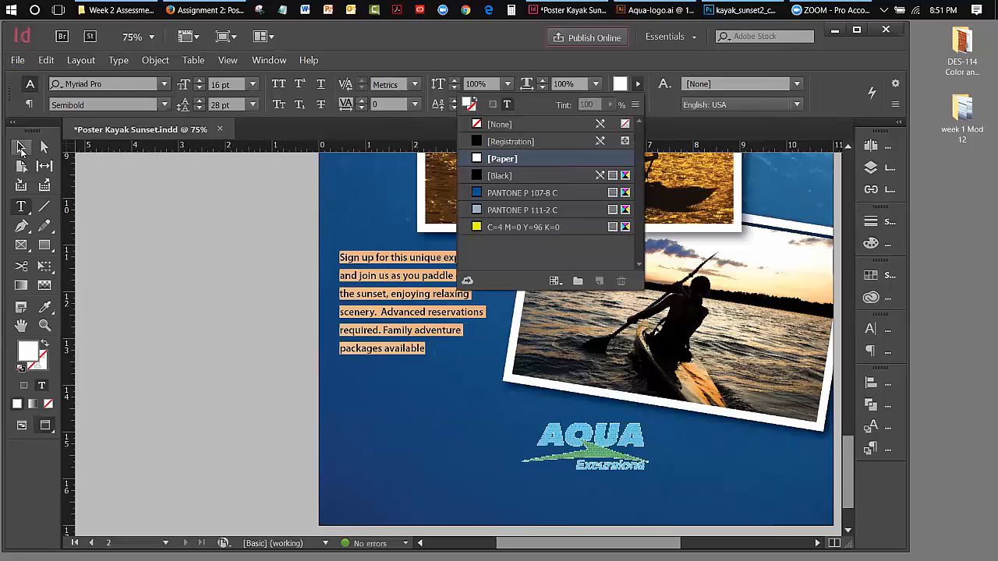
left_click(148, 216)
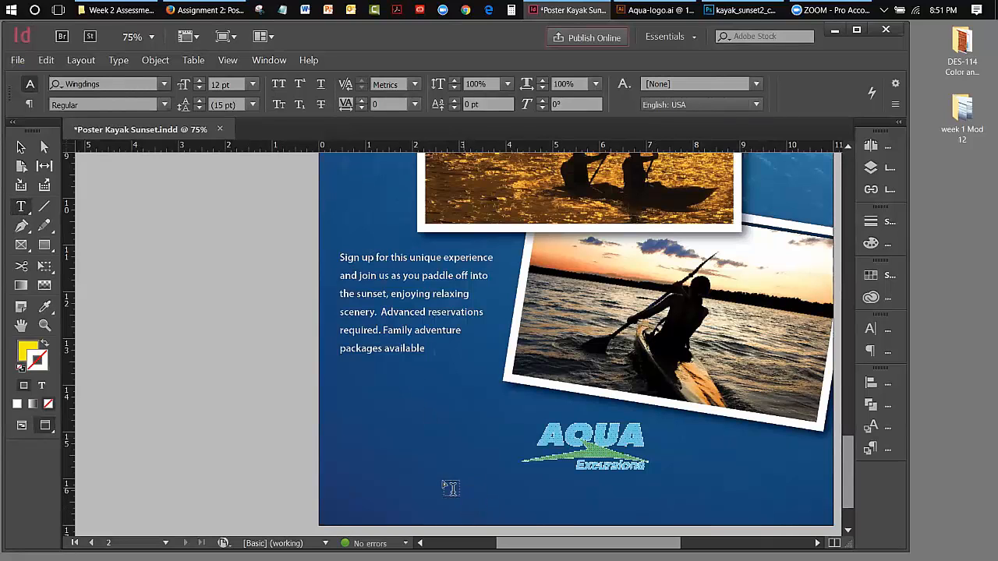
Draw a text frame about 6.68 by 0.43 in below the logo and paste "Visit Aquaexcursions.com for more information" from the assignment page in Firefox.
left_click_drag(444, 487, 755, 508)
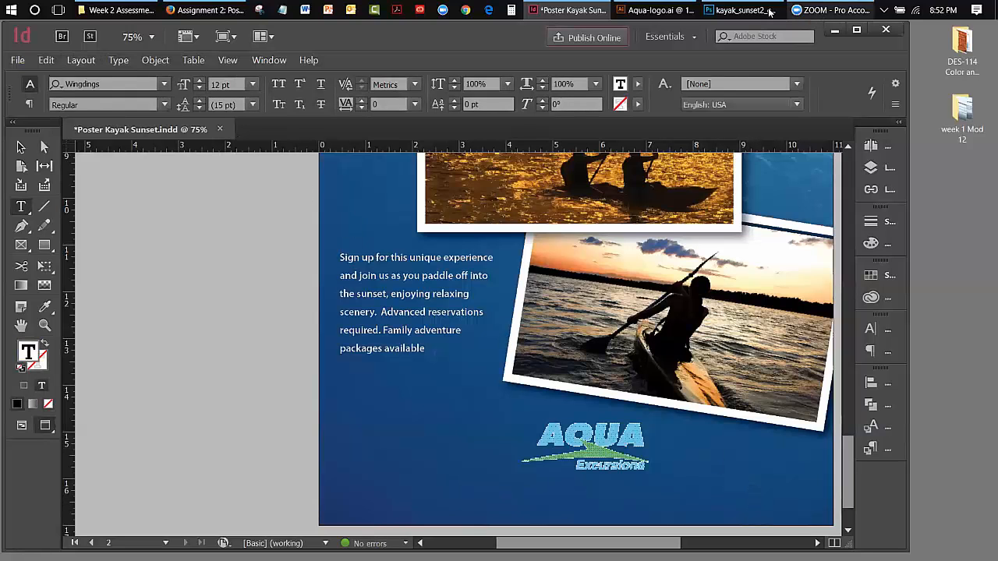
left_click(204, 9)
left_click_drag(570, 312, 380, 306)
right_click(382, 305)
left_click(407, 315)
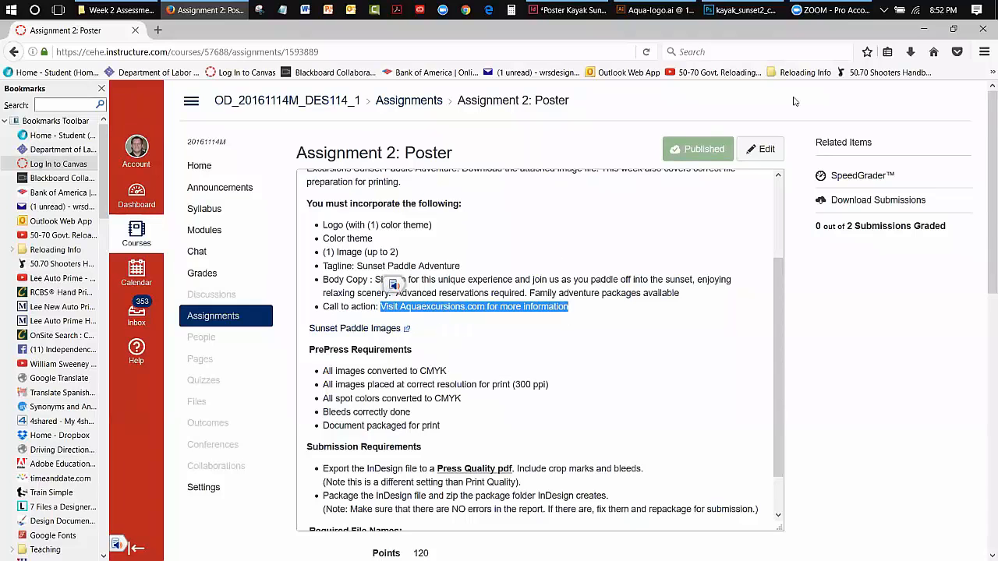
left_click(924, 29)
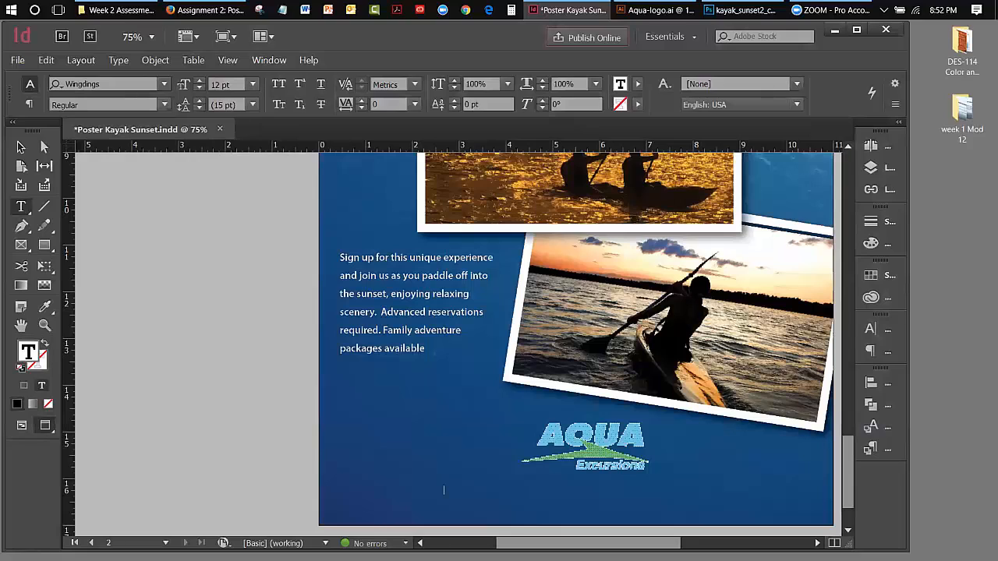
key("ctrl+v")
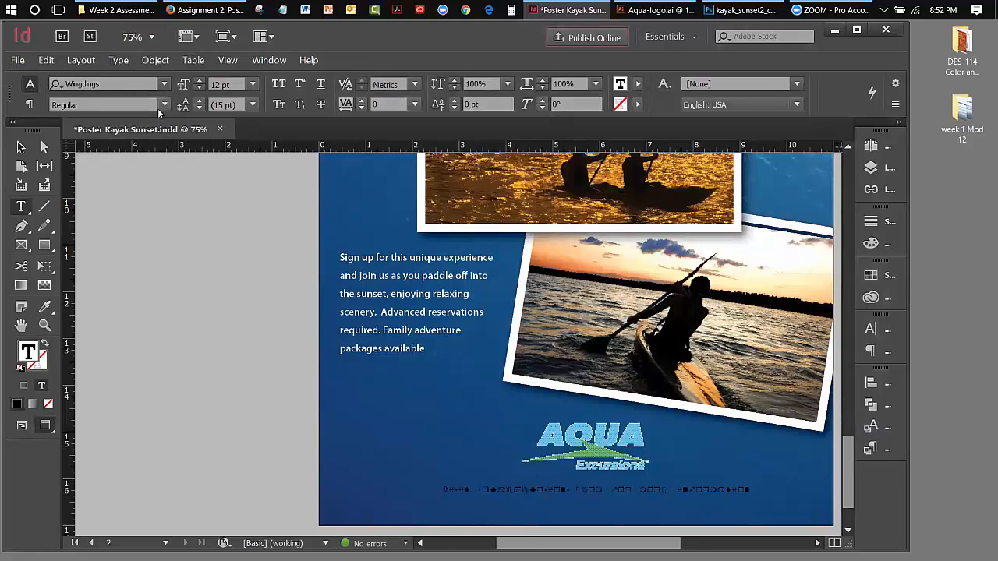
Format the call-to-action line below the logo in Myriad Pro at 14 pt with [Paper] as its text colour.
left_click(164, 84)
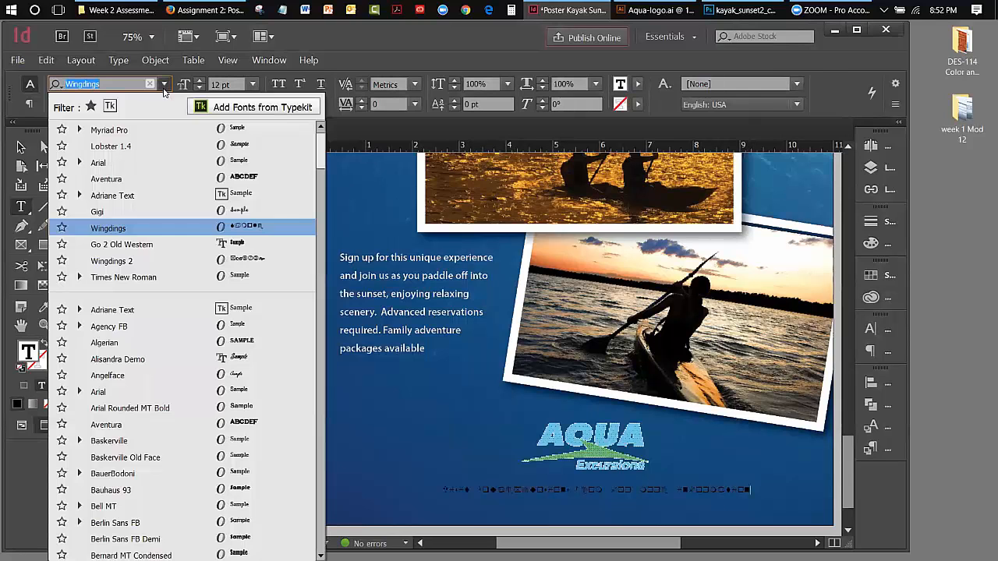
left_click(116, 133)
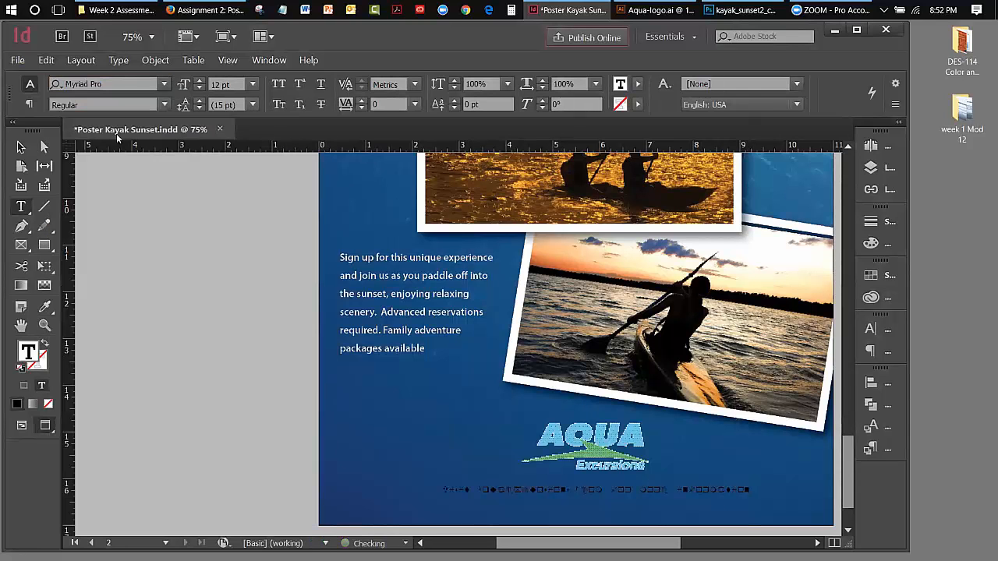
left_click(443, 488, "shift")
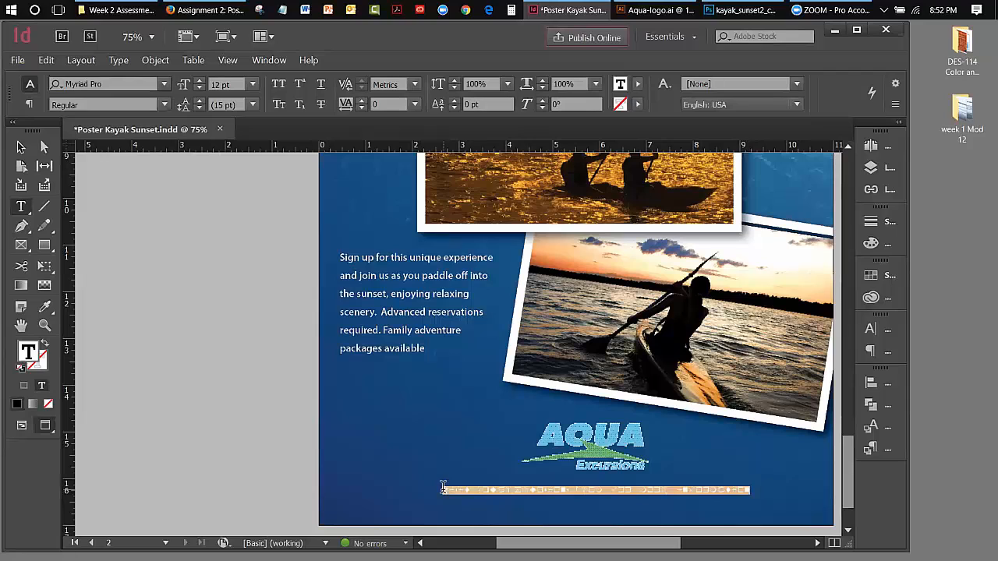
left_click(164, 84)
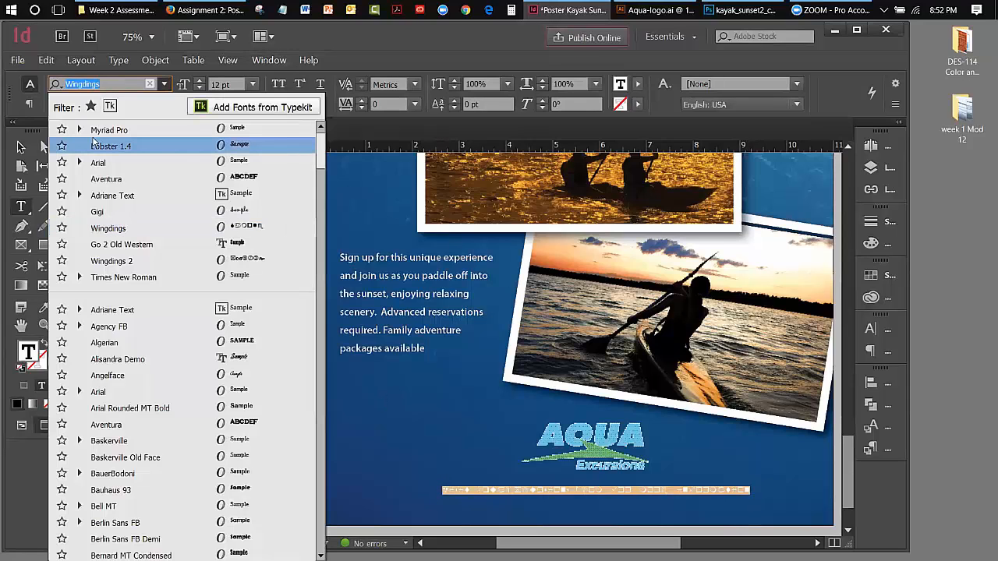
left_click(97, 128)
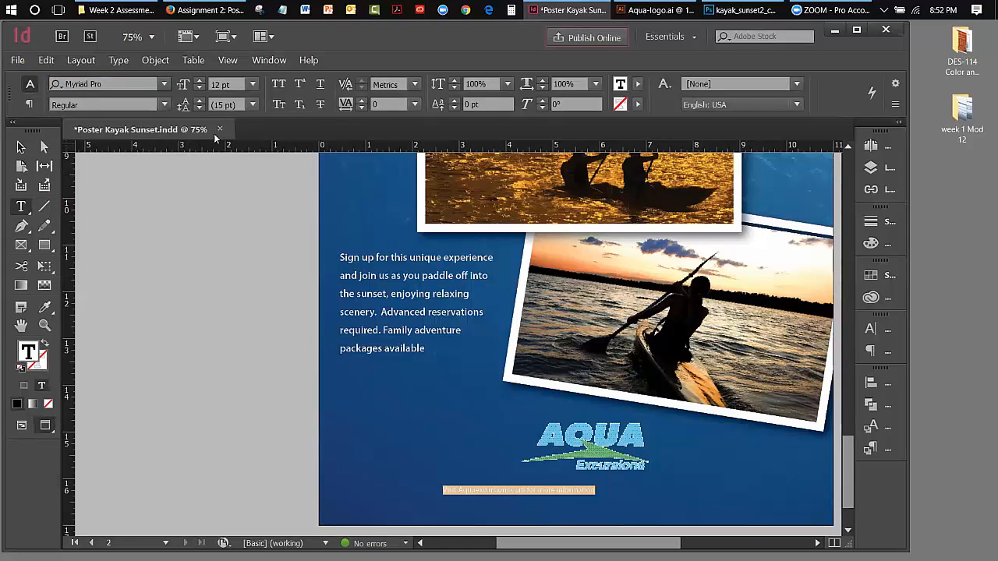
left_click(200, 81)
left_click(200, 81)
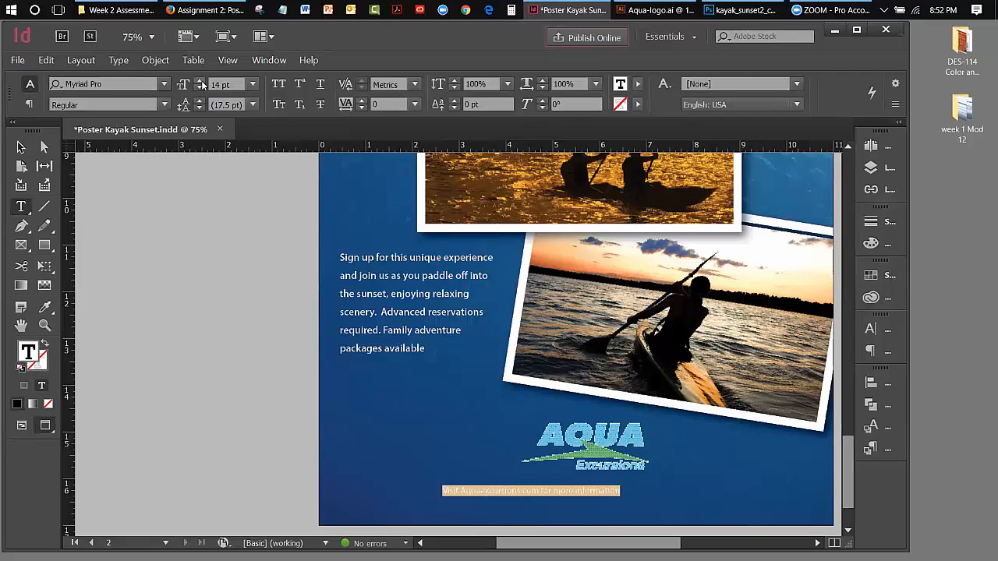
left_click(637, 86)
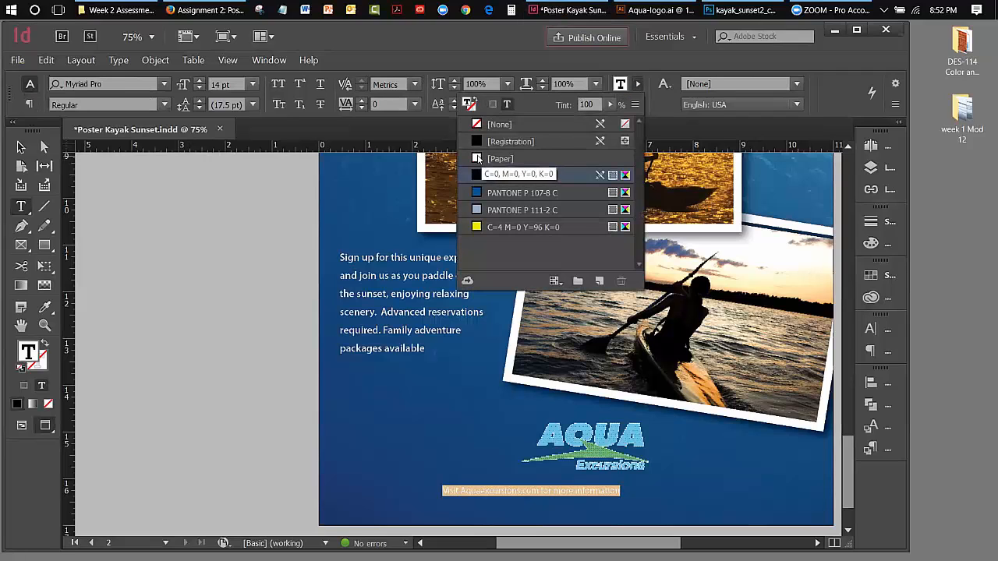
left_click(477, 158)
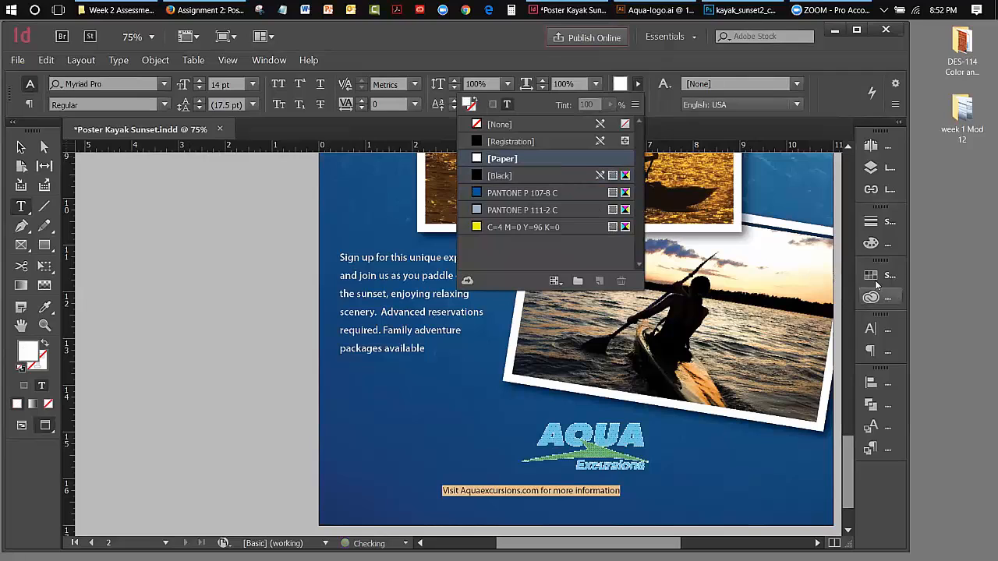
Centre-align the call-to-action line within its text frame.
left_click(880, 353)
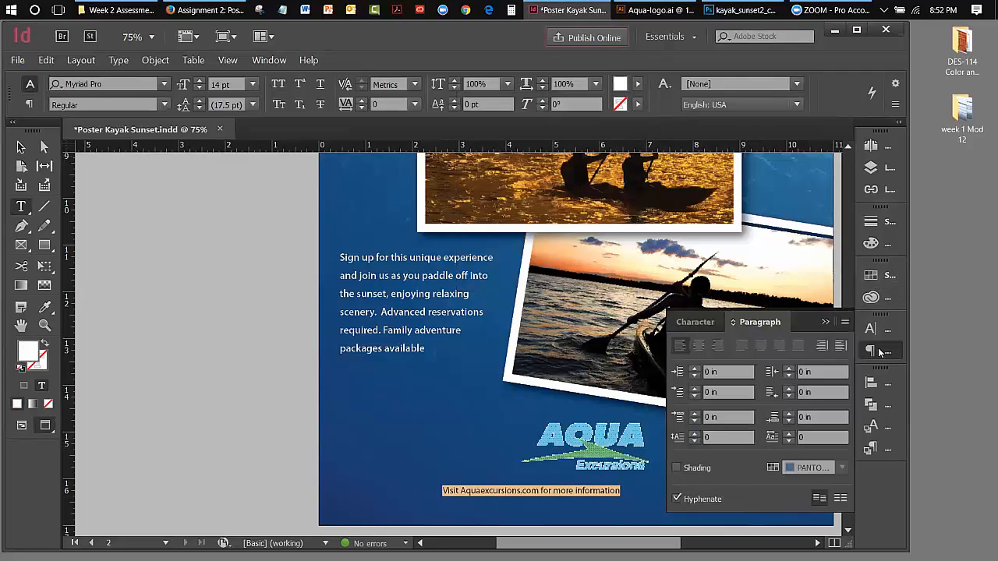
left_click(699, 345)
left_click(825, 321)
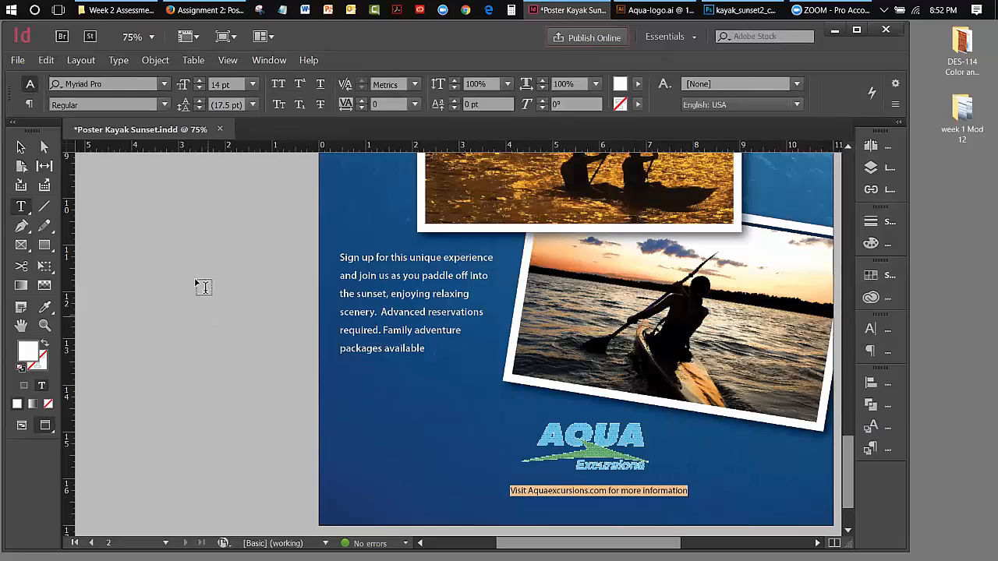
Move the call-to-action frame closer beneath the AQUA logo, to about X 2.35 in, Y 16.18 in.
left_click(20, 146)
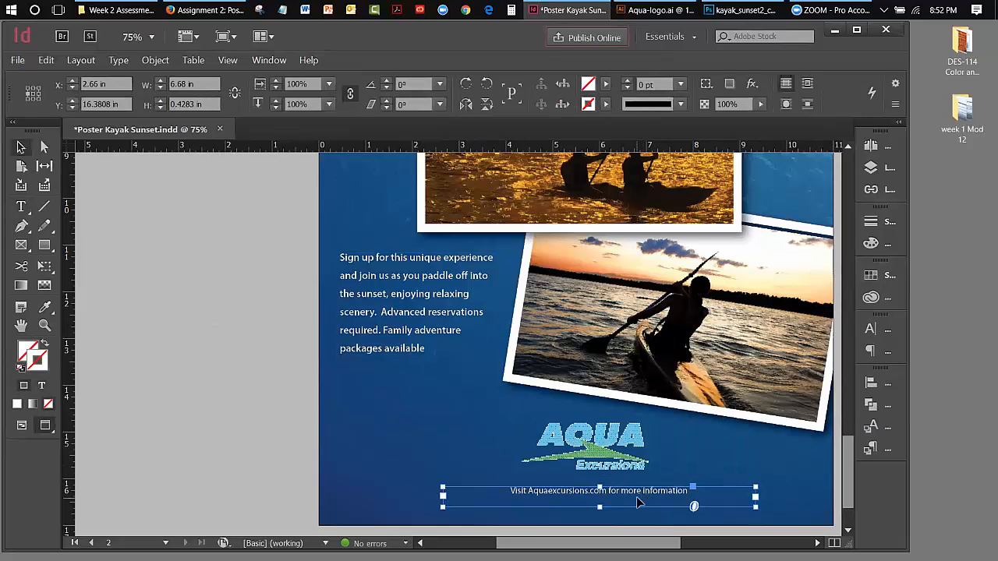
left_click_drag(638, 496, 623, 494)
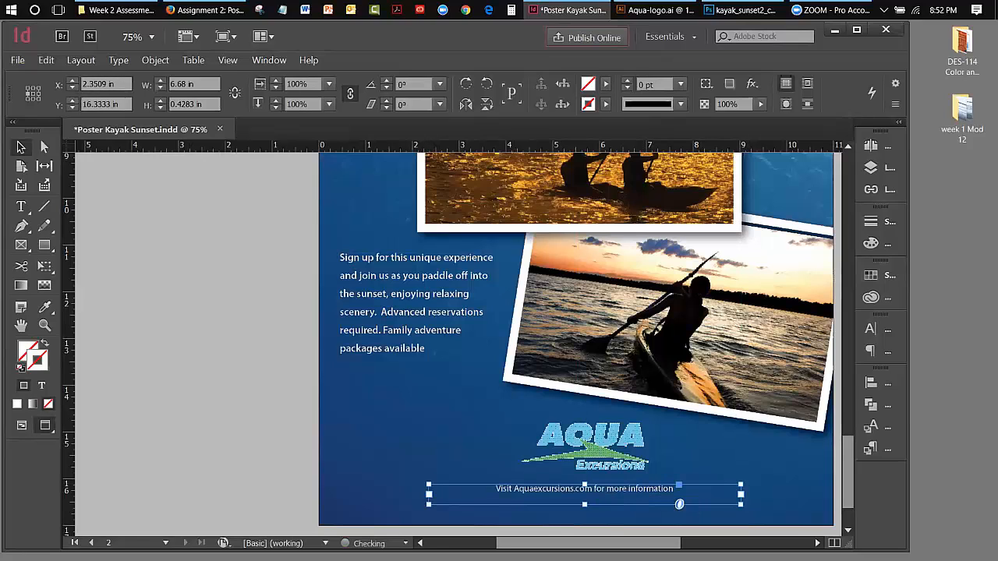
key("Up")
key("Up")
key("Up")
key("Up")
key("Up")
key("Up")
key("Up")
key("Up")
key("Up")
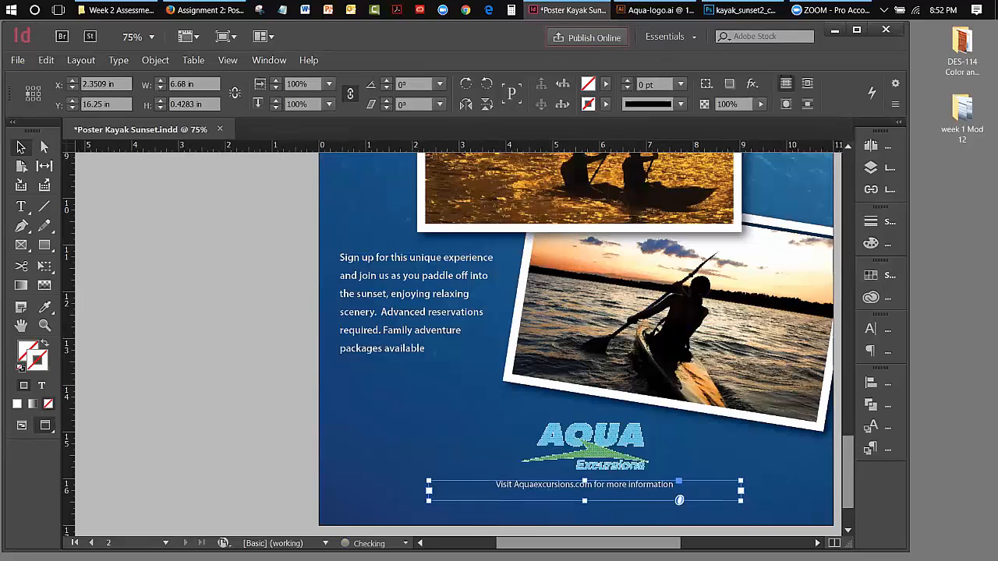
key("Up")
key("Up")
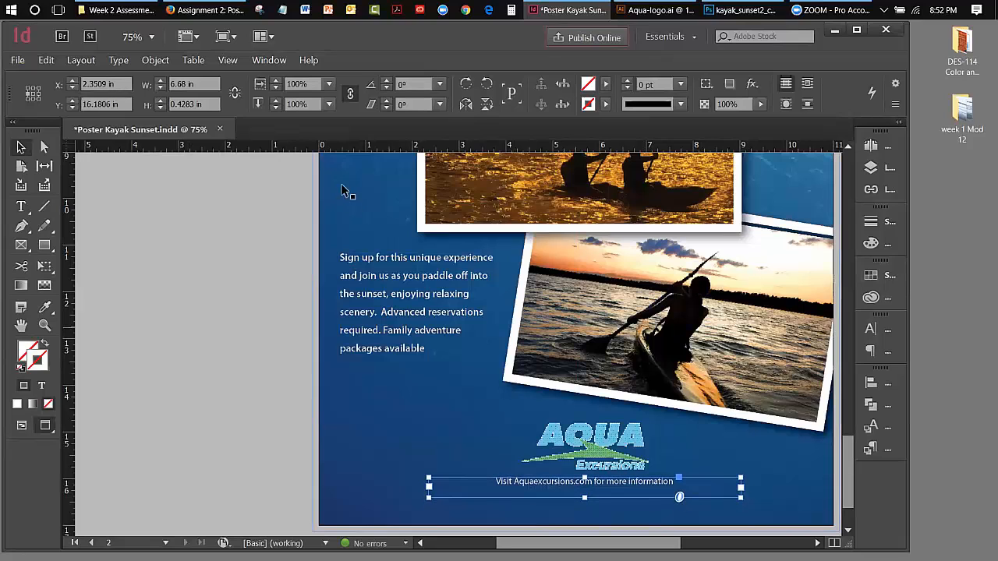
Nudge the middle photo of the two kayakers upward to about Y 8.40 in, keeping its X position, and deselect it.
left_click(228, 60)
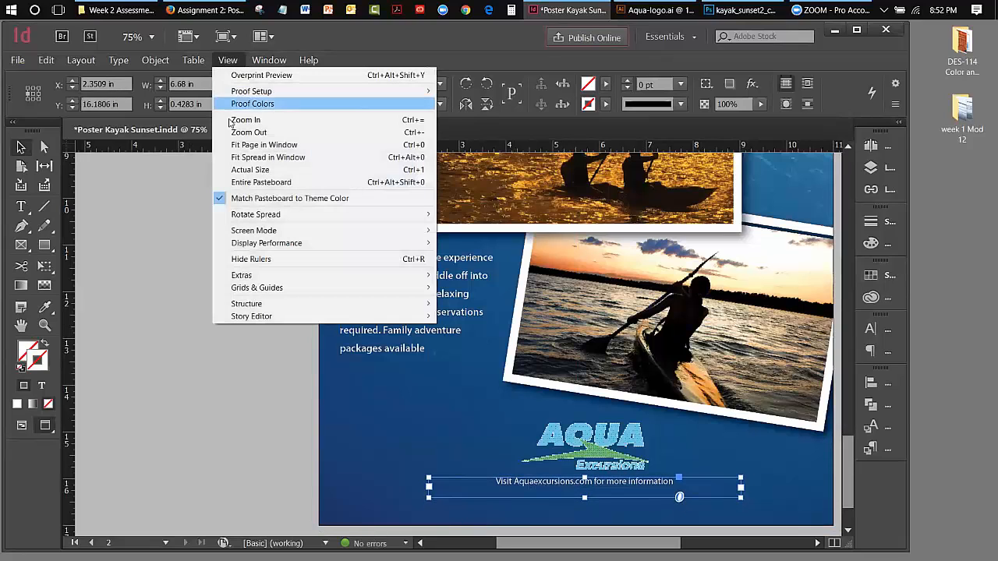
left_click(264, 144)
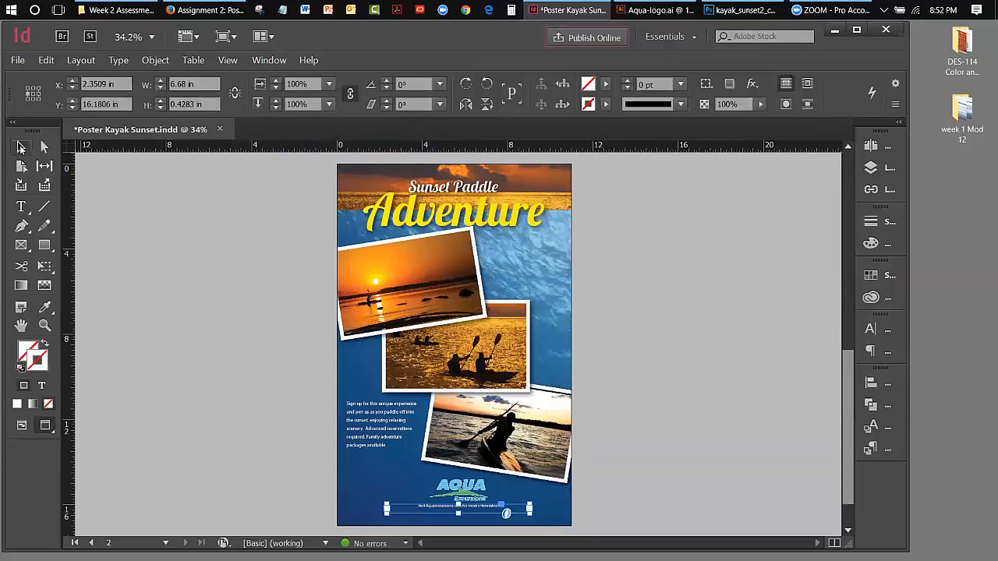
left_click(118, 212)
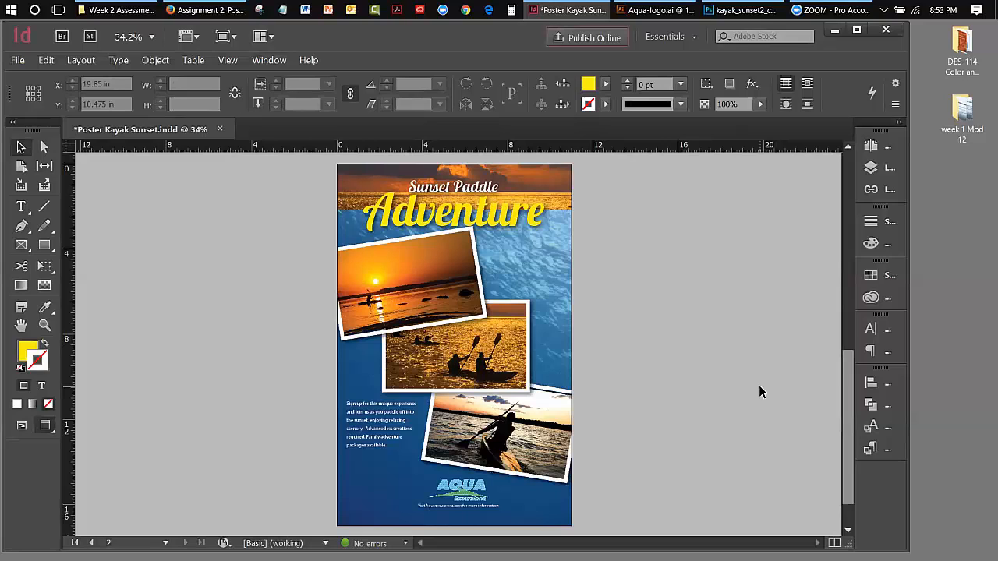
left_click(456, 347)
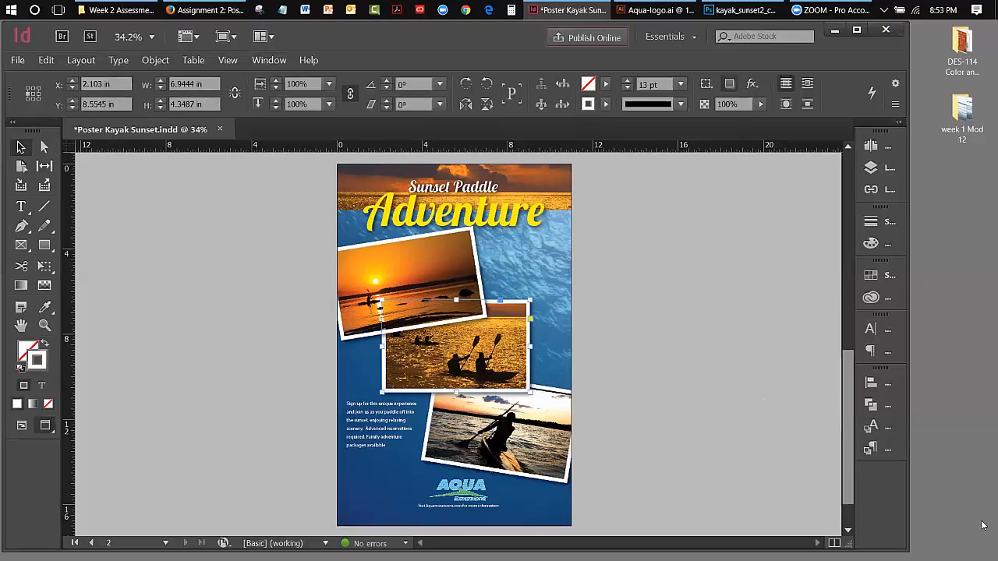
key("Up")
key("Up")
key("Up")
key("Up")
key("Up")
key("Up")
key("Up")
key("Up")
key("Up")
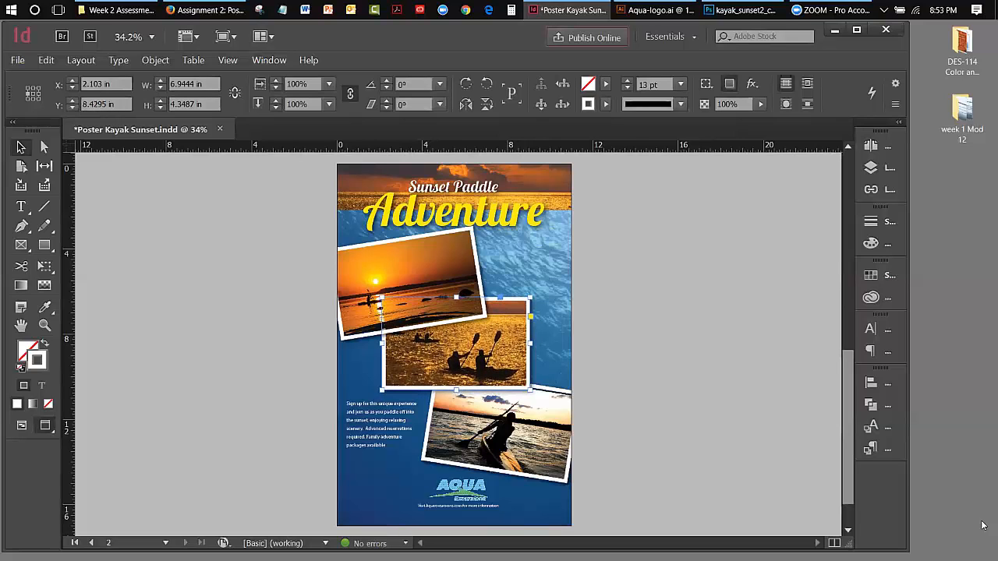
key("Up")
key("Up")
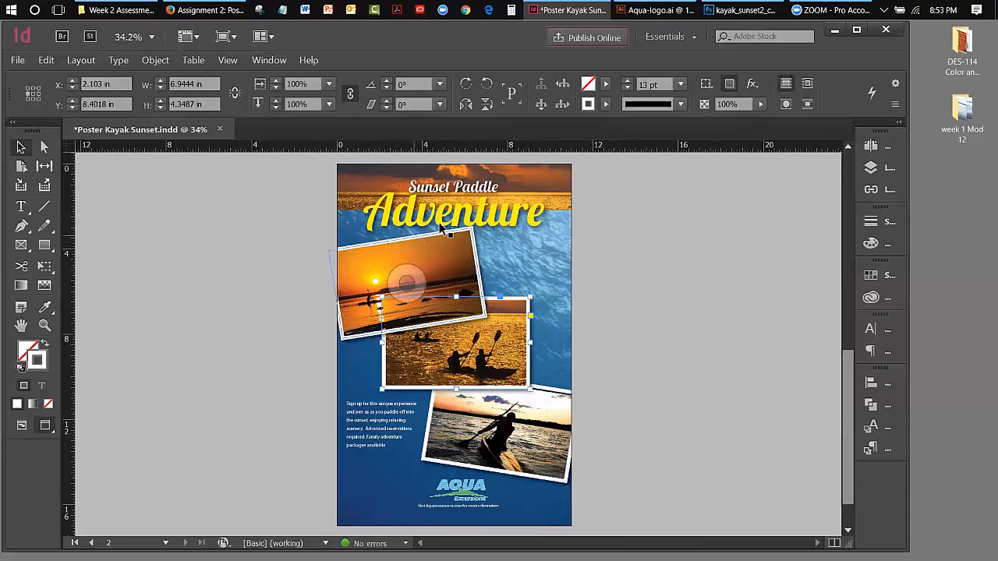
left_click(673, 313)
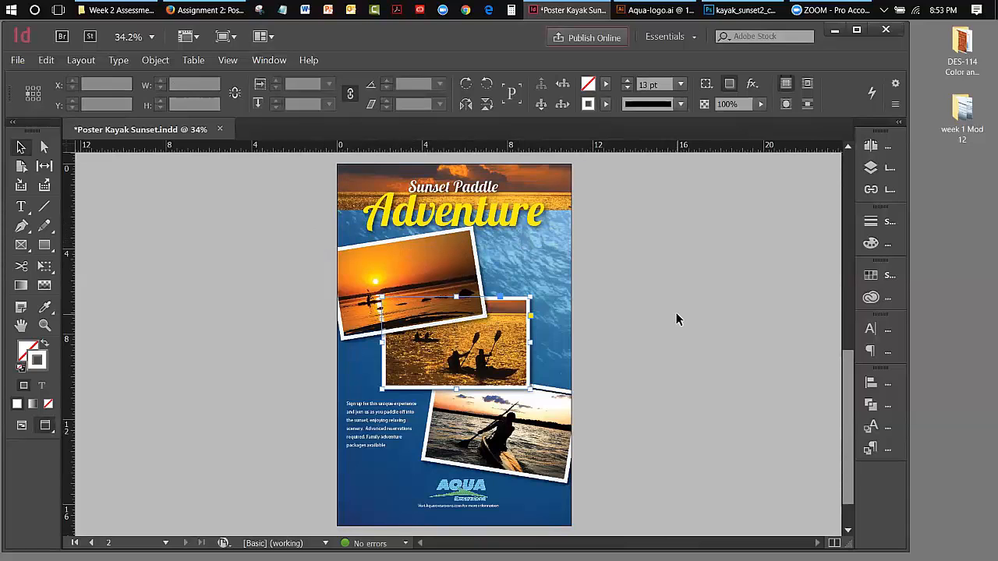
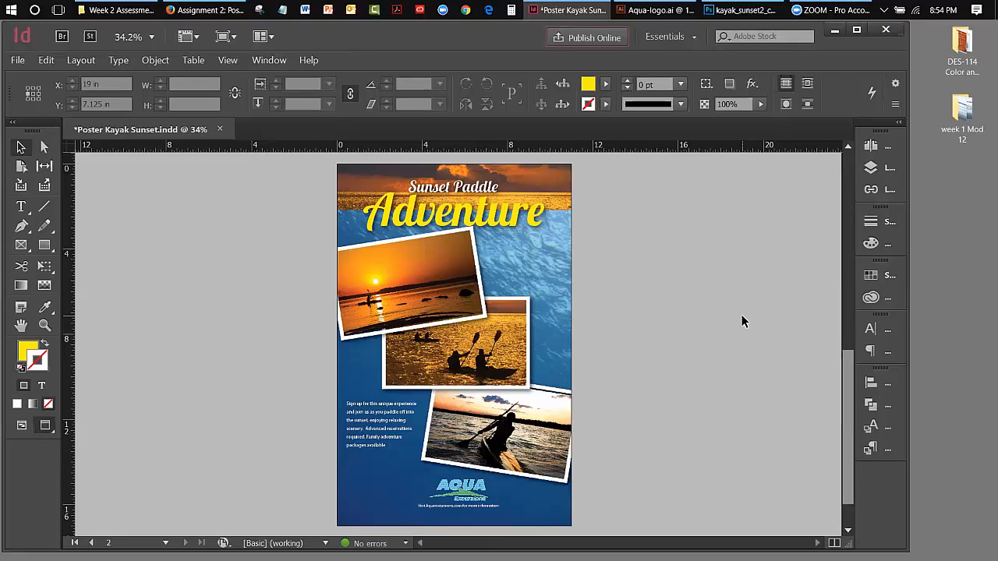
Show the poster in Normal screen mode and extend the header sunset image's left edge to the bleed at X -0.125 in.
left_click(874, 280)
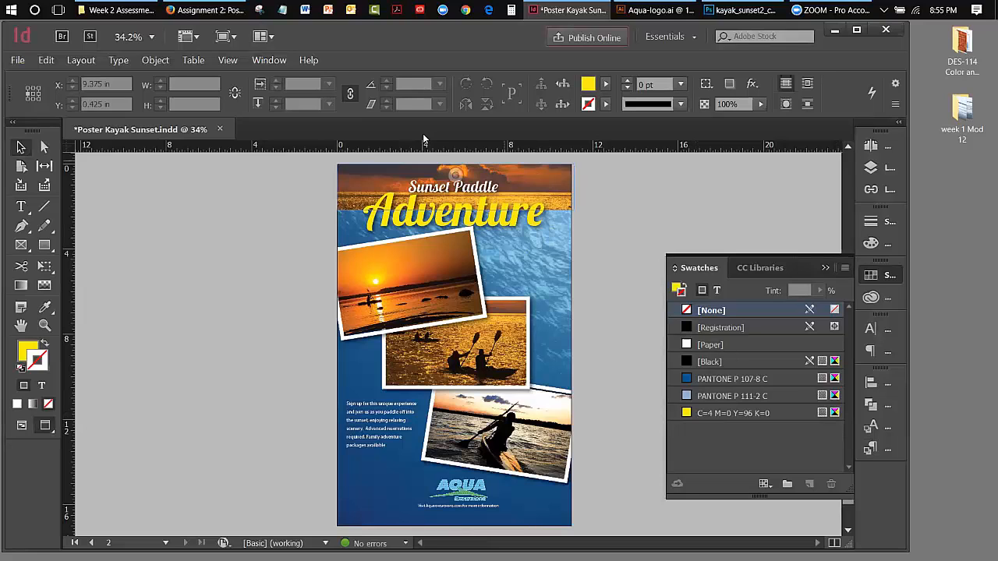
left_click(227, 60)
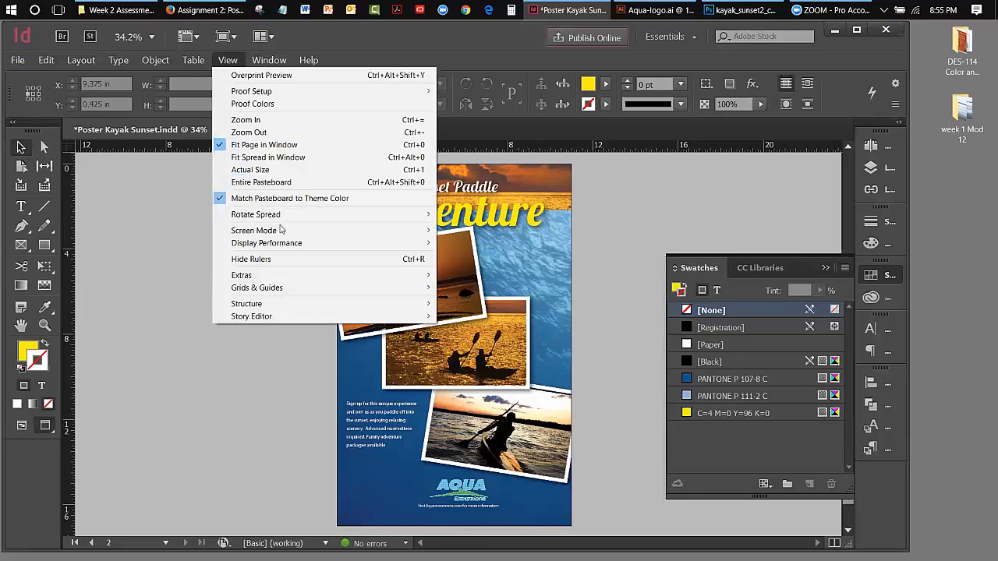
mouse_move(307, 232)
left_click(465, 231)
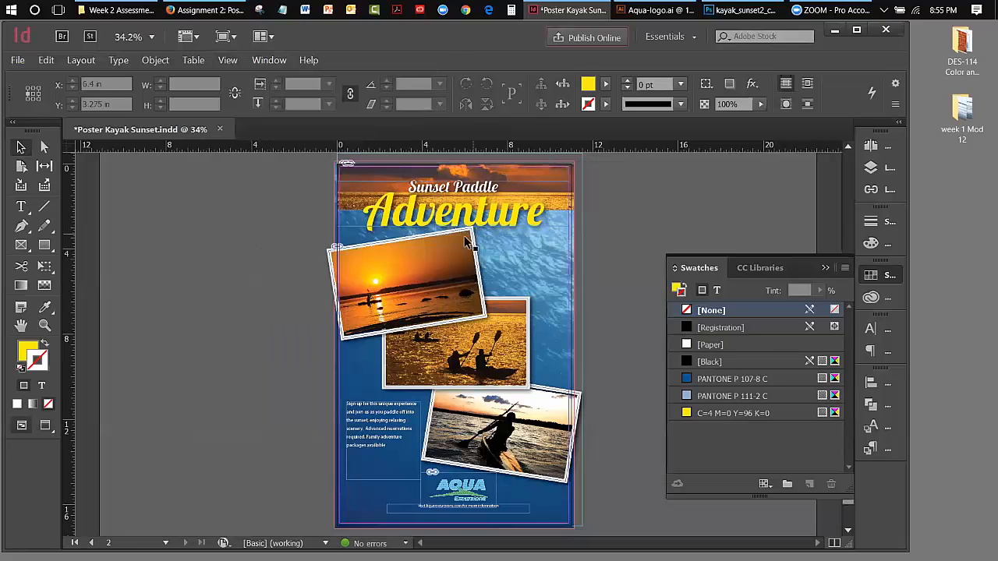
left_click(349, 184)
left_click_drag(339, 186, 333, 184)
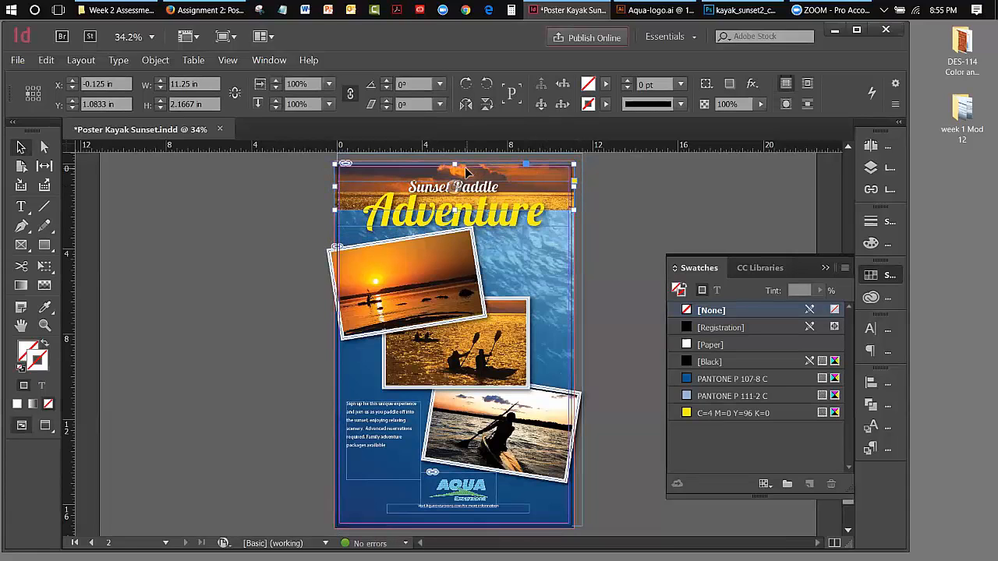
left_click(636, 228)
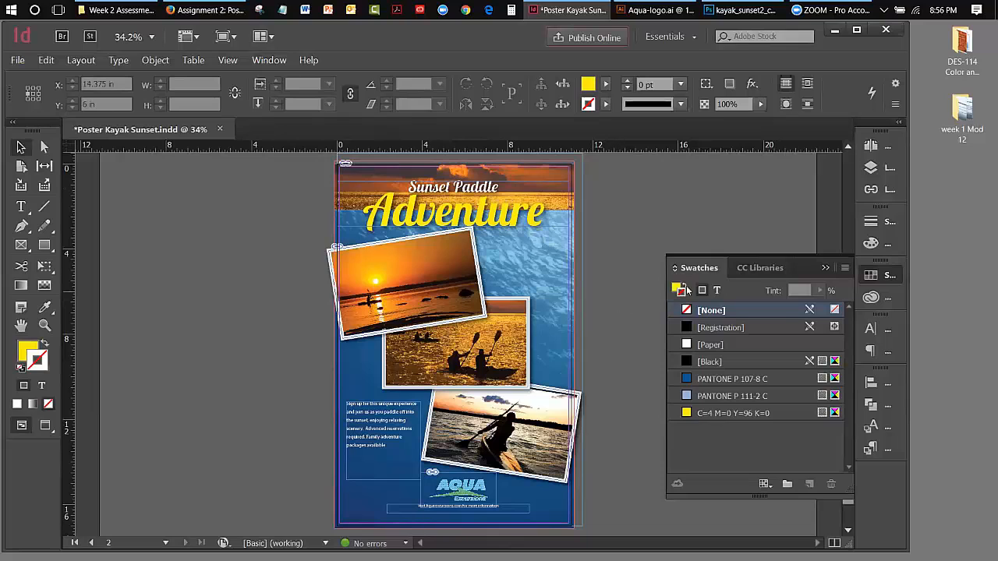
left_click(825, 267)
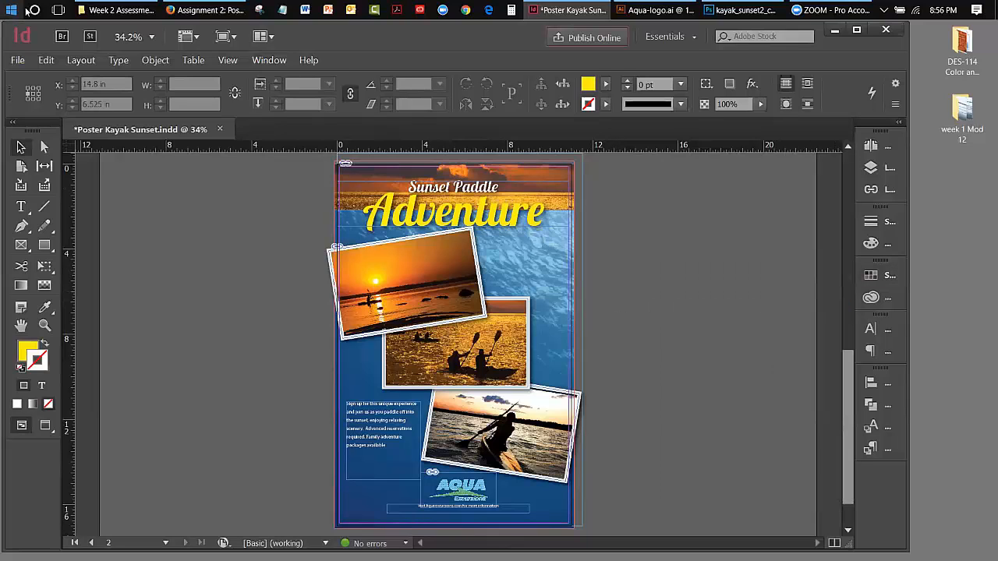
Save the document and start packaging it, reviewing the fonts, links and images, colors and inks, print settings and summary.
left_click(17, 61)
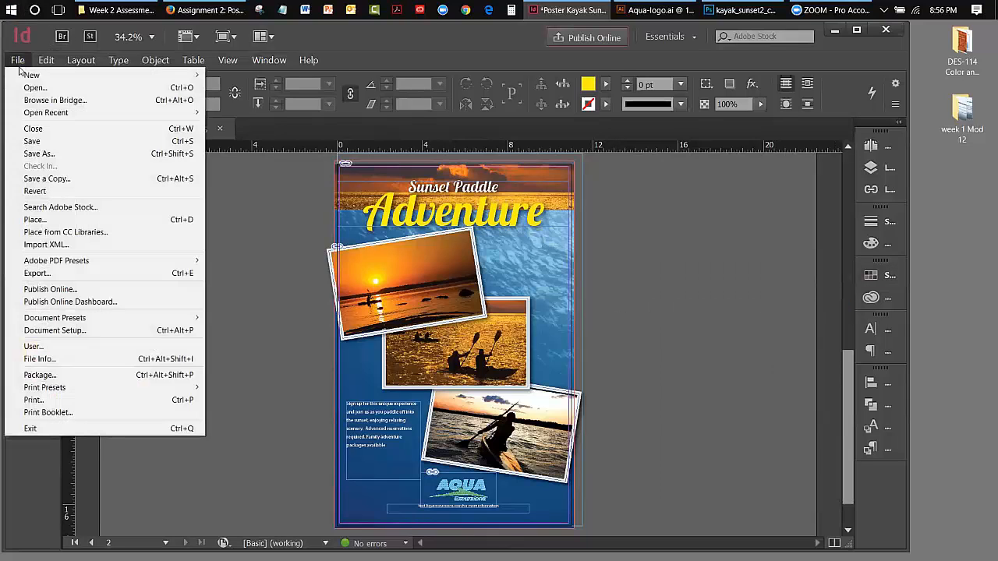
left_click(35, 142)
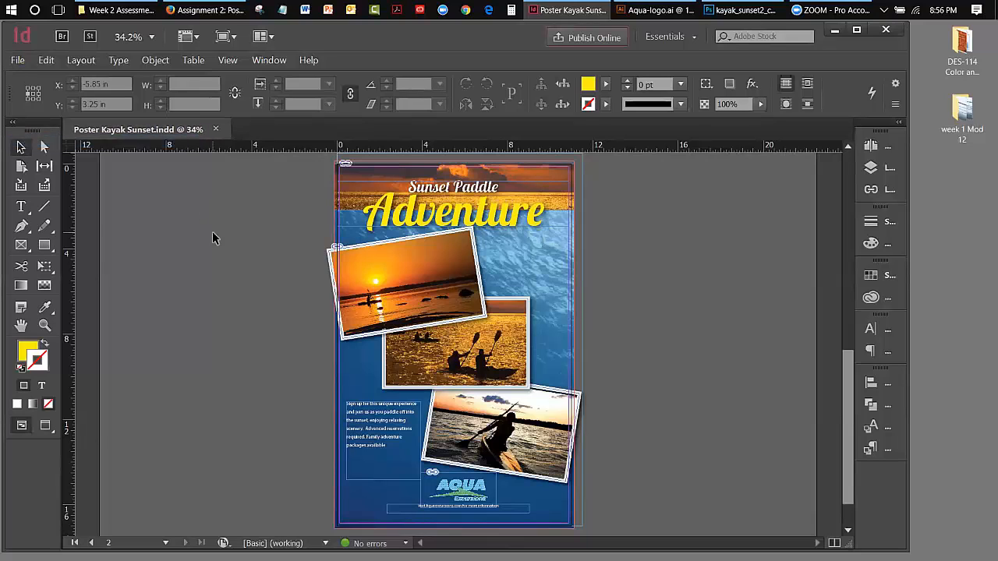
left_click(15, 61)
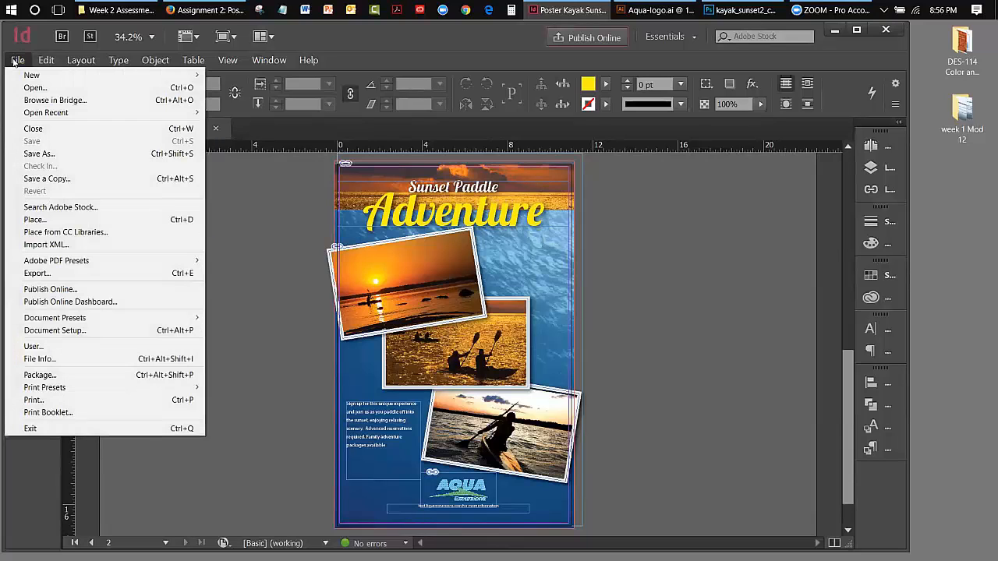
left_click(77, 376)
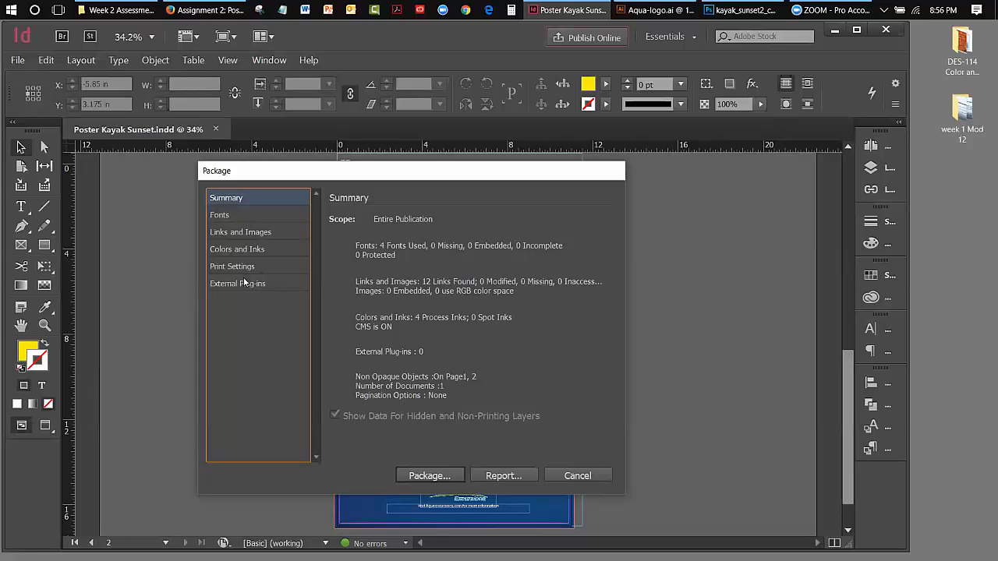
left_click(227, 218)
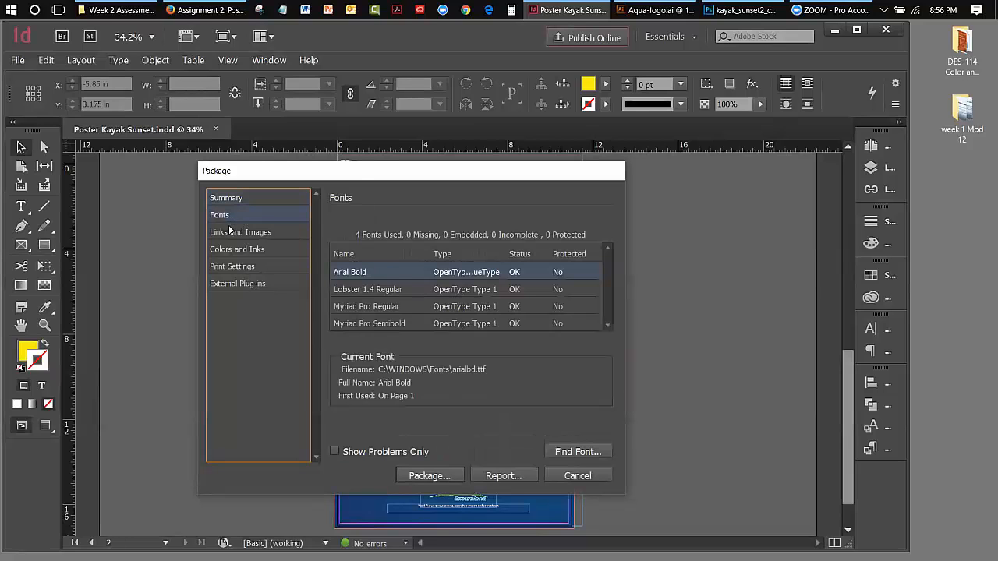
left_click(232, 234)
left_click(233, 250)
left_click(235, 268)
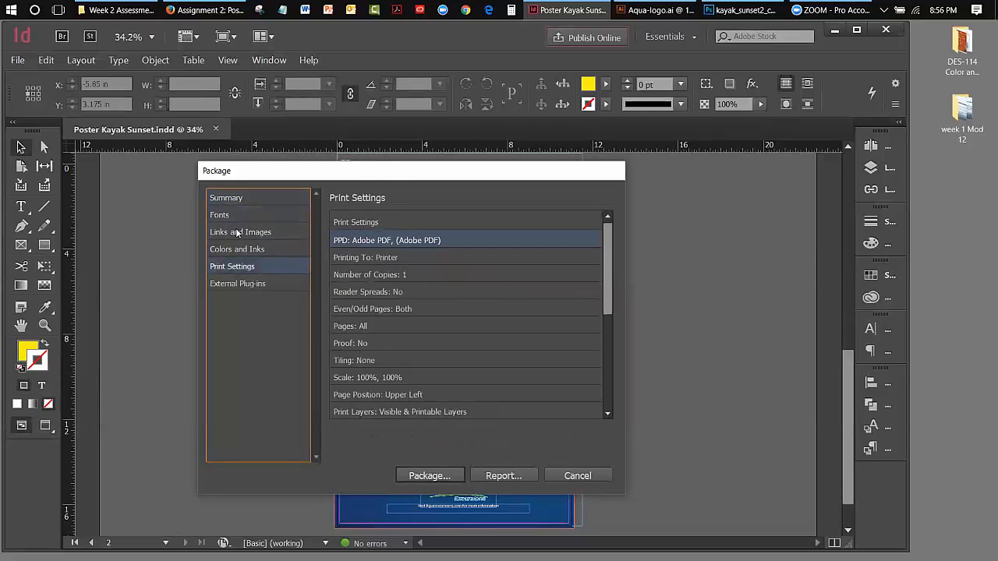
left_click(234, 198)
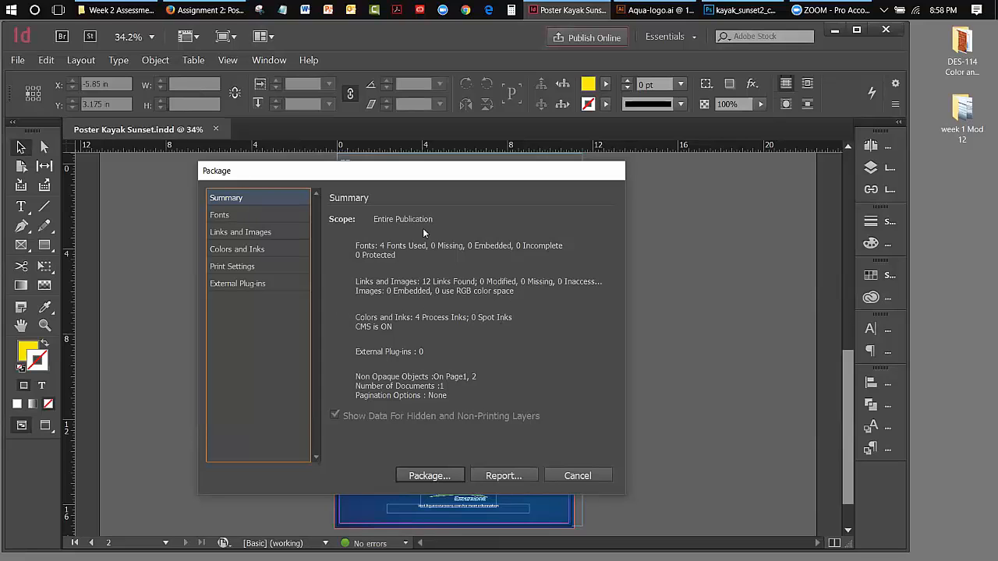
Continue packaging and set the printing instructions filename to Poster.
left_click(441, 476)
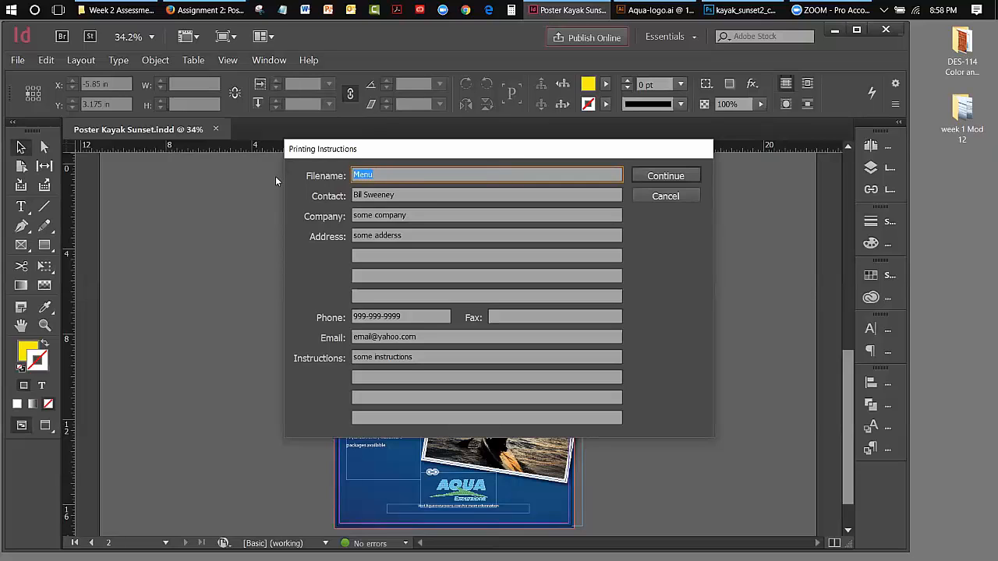
type("Poster")
left_click(671, 179)
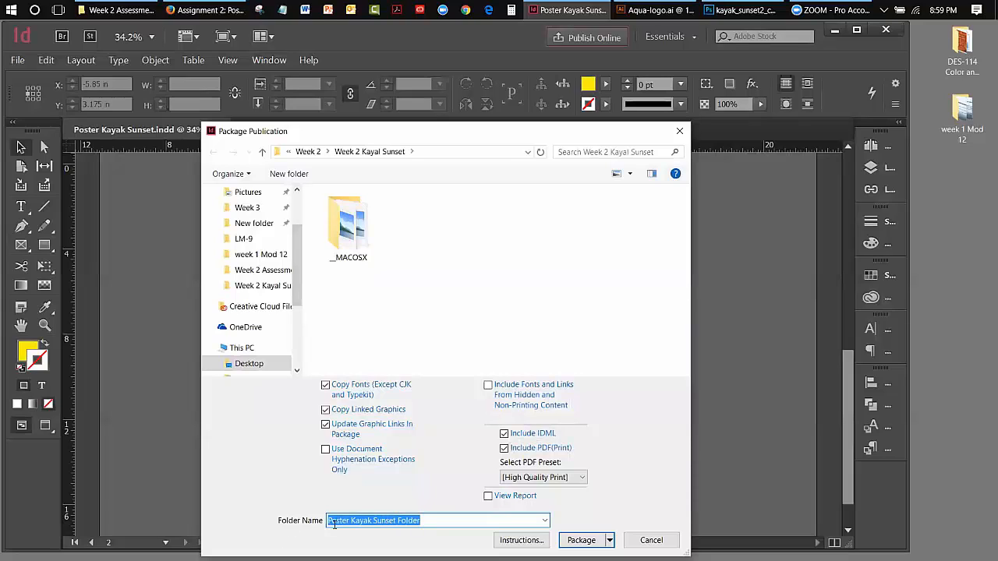
Name the package folder Poster Kayak Sunset and choose Desktop as its save location.
mouse_move(425, 524)
left_mouse_down()
mouse_move(390, 527)
mouse_move(411, 520)
left_mouse_up()
key("BackSpace")
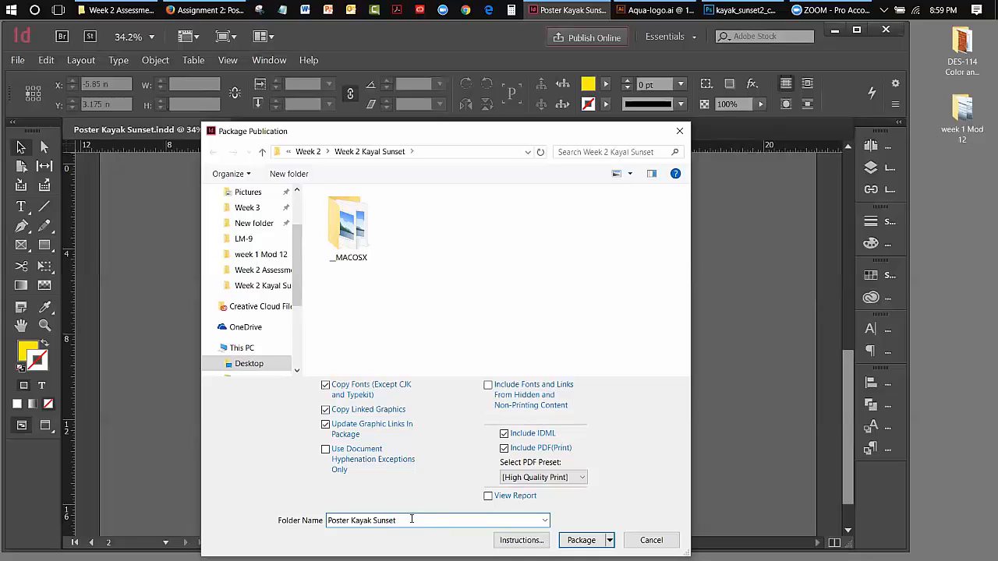
key("BackSpace")
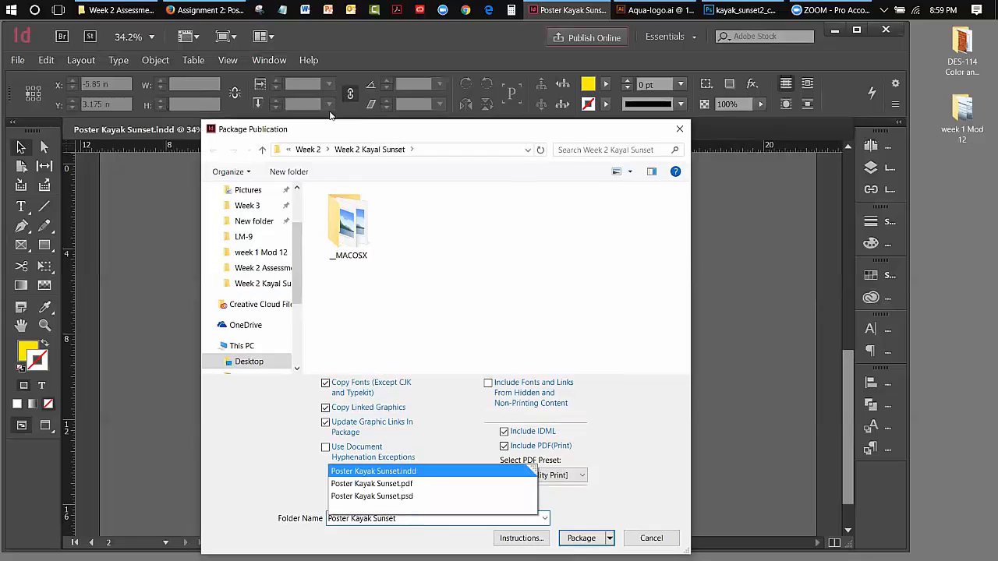
scroll(262, 220, "up", 2)
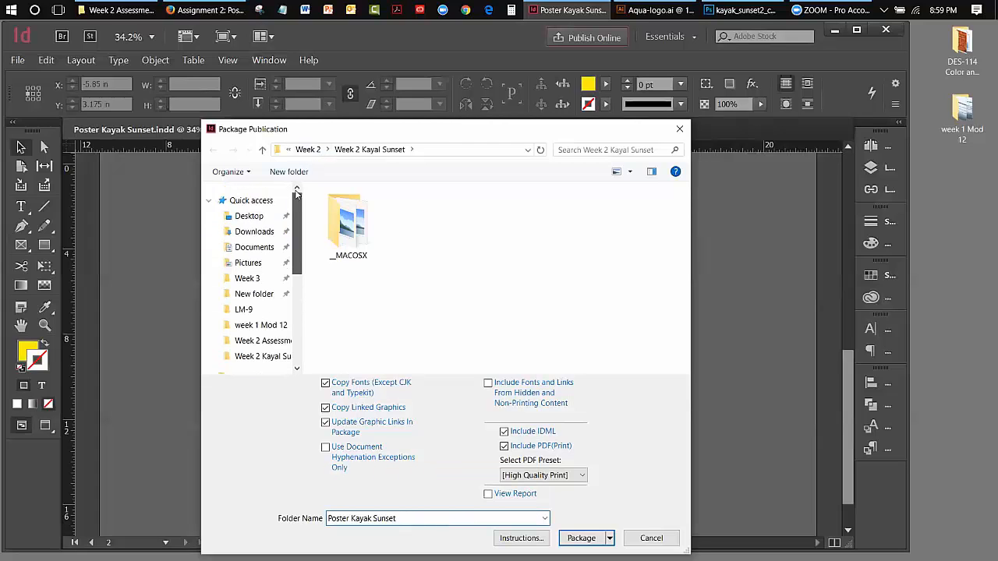
left_click(259, 218)
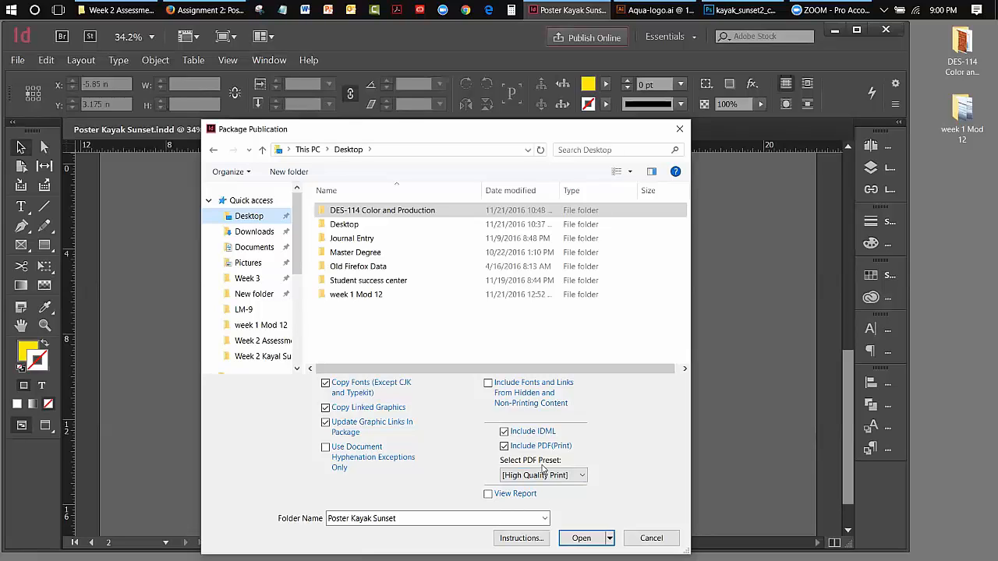
Set the package's PDF preset to [Press Quality] and reopen Desktop as the destination without a folder selected.
left_click(580, 475)
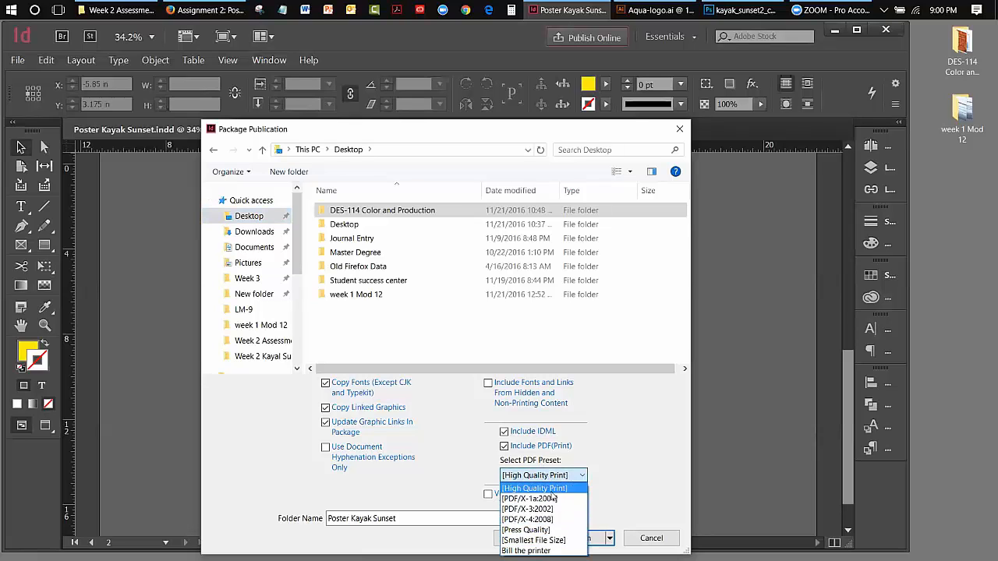
left_click(613, 485)
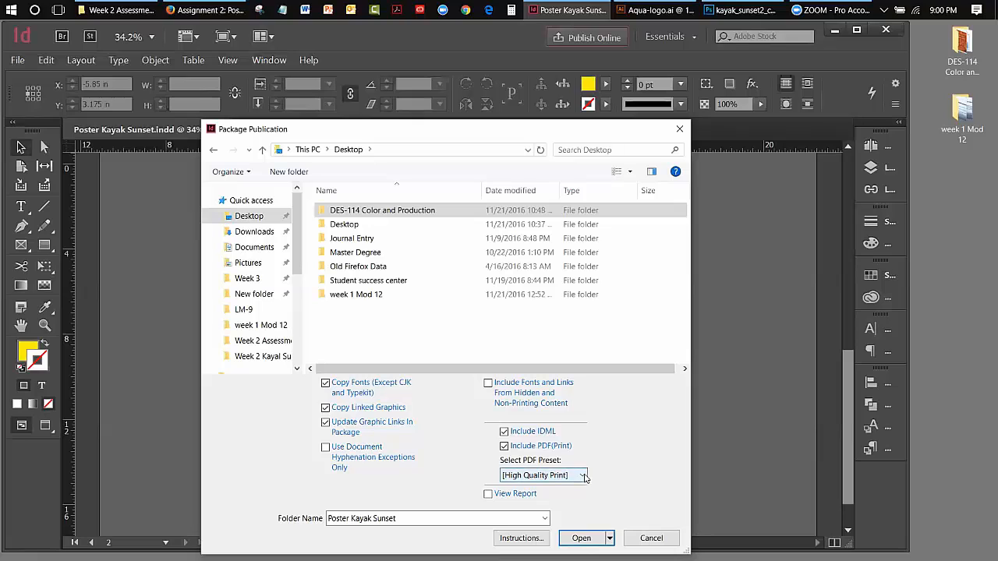
left_click(585, 478)
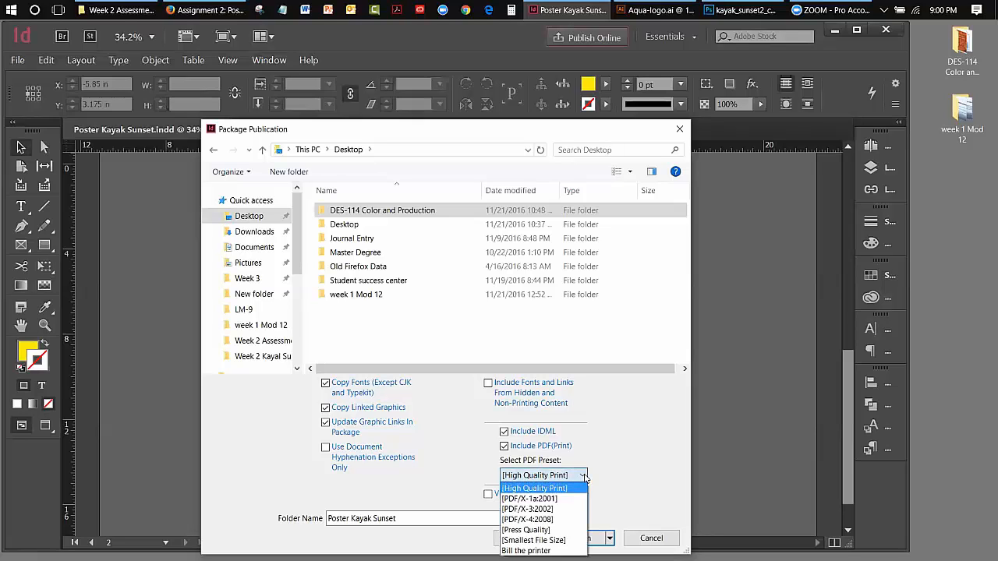
left_click(554, 530)
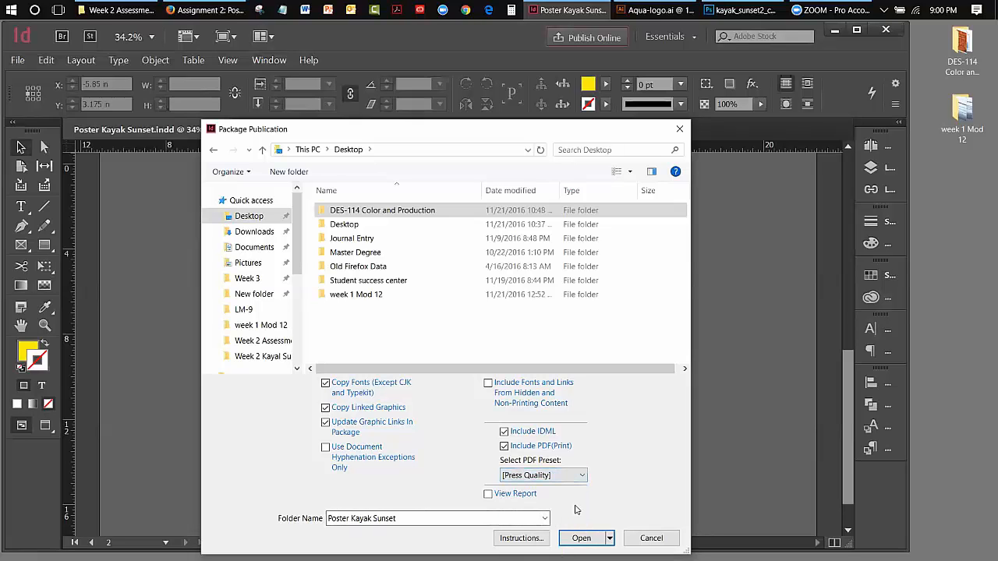
left_click(581, 476)
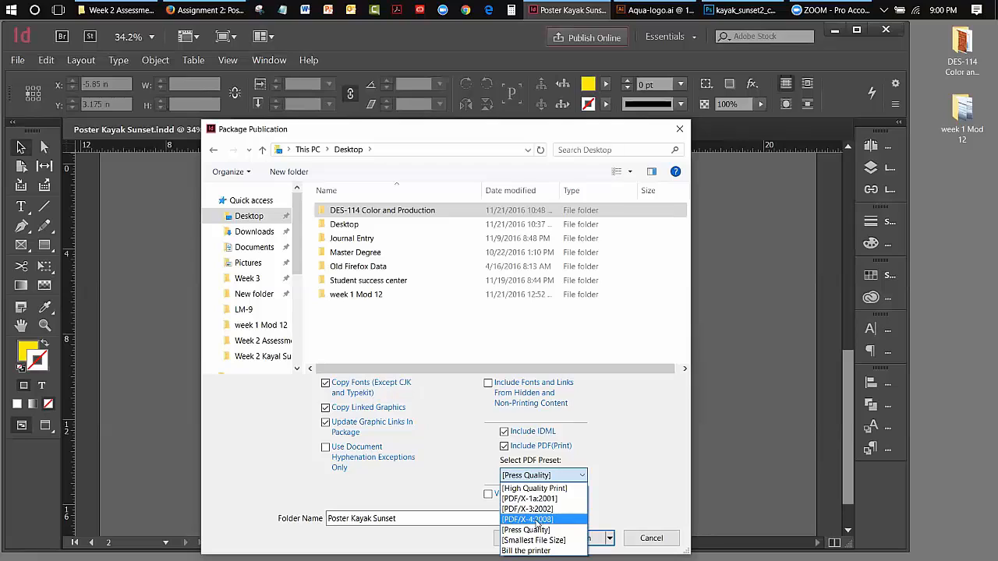
left_click(608, 496)
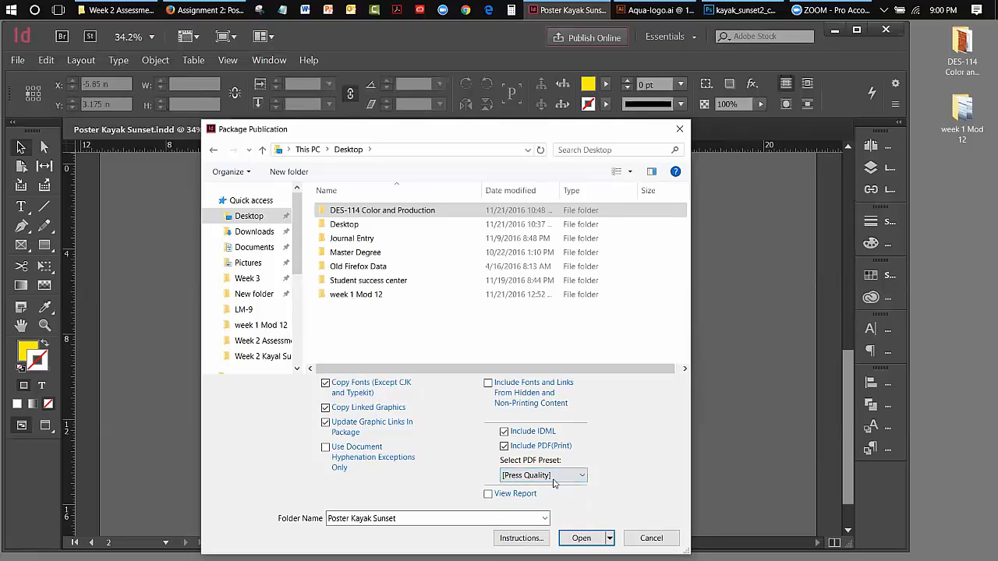
left_click(308, 149)
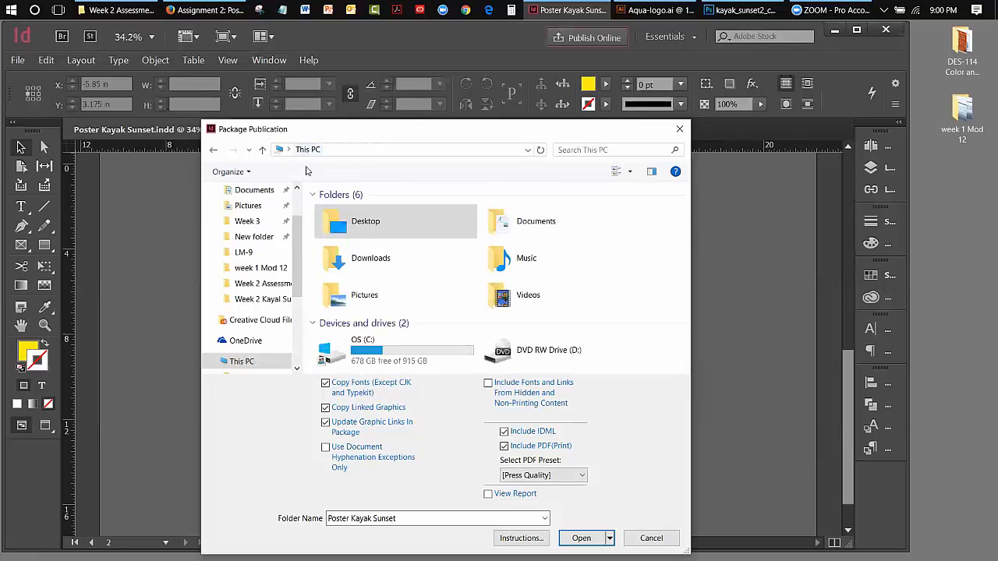
double_click(368, 222)
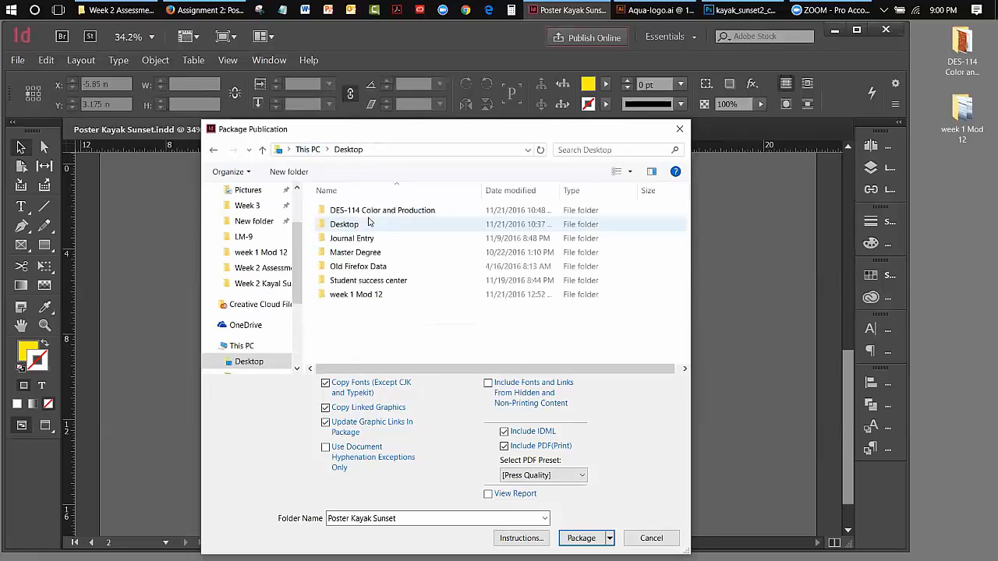
Create the package, accept the font licensing notice, and move the Poster Kayak Sunset folder to an open area of the desktop.
left_click(582, 538)
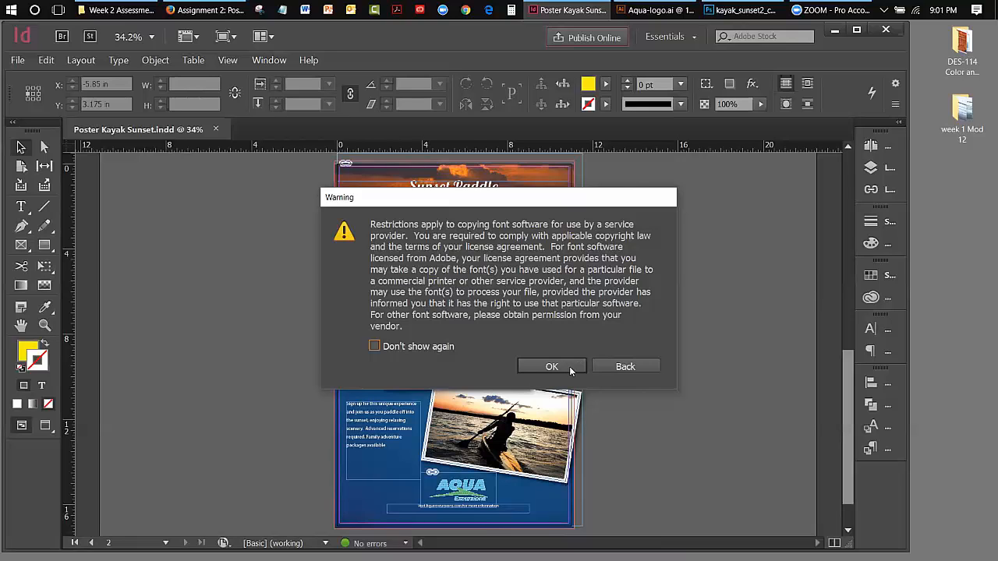
left_click(568, 372)
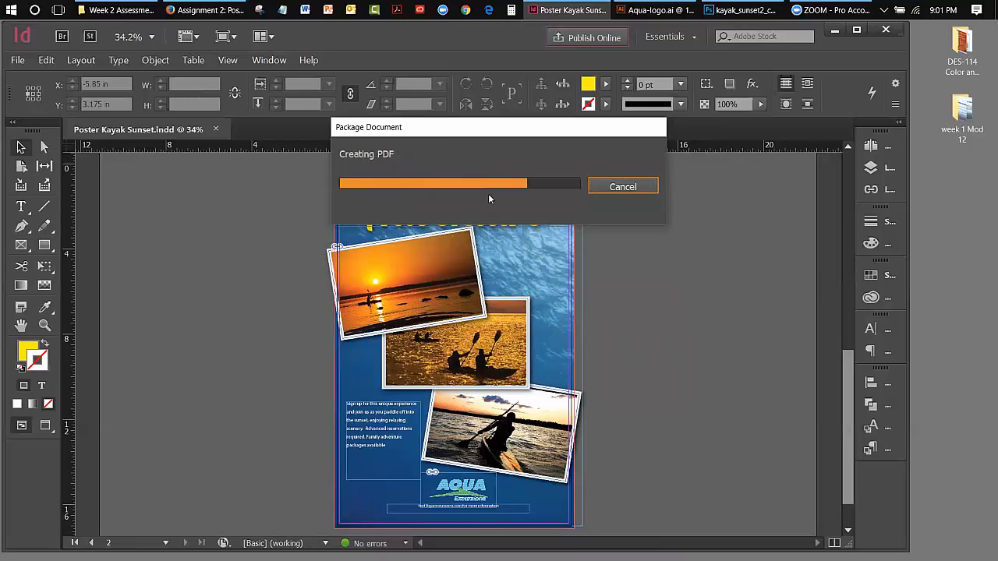
left_click(837, 31)
left_click_drag(78, 515, 669, 248)
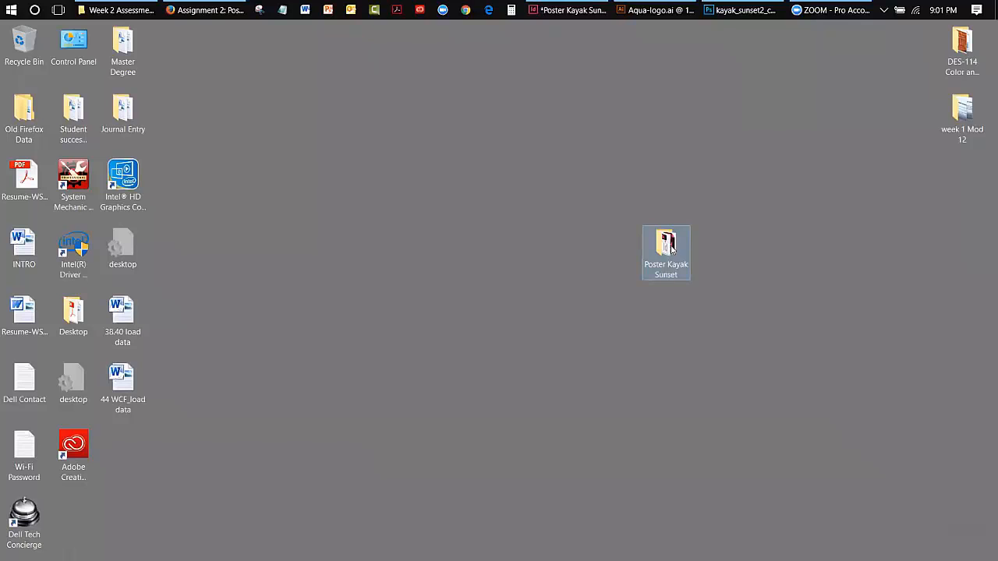
Examine the packaged Poster Kayak Sunset folder, including its Links and Document fonts subfolders, and close it.
double_click(669, 246)
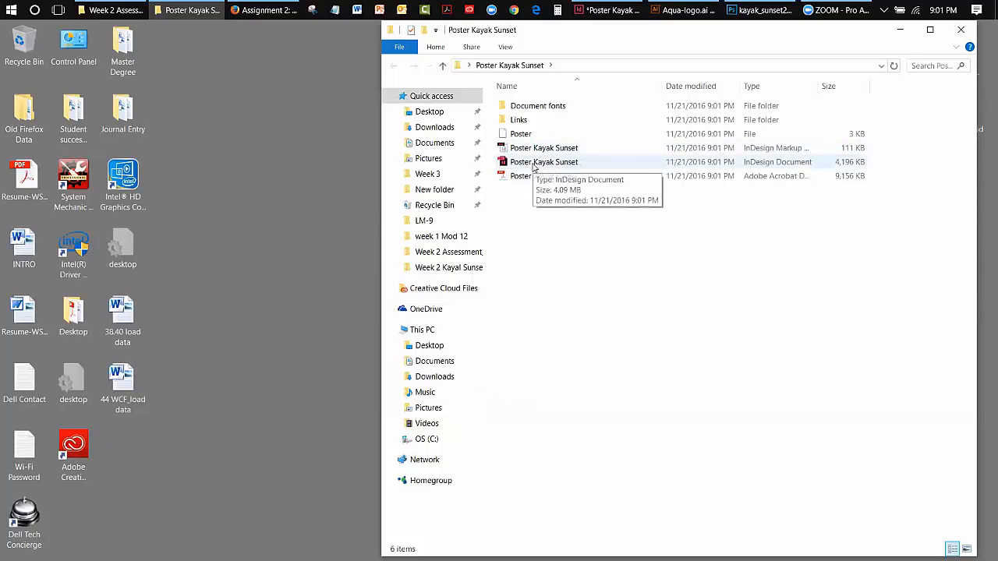
double_click(521, 120)
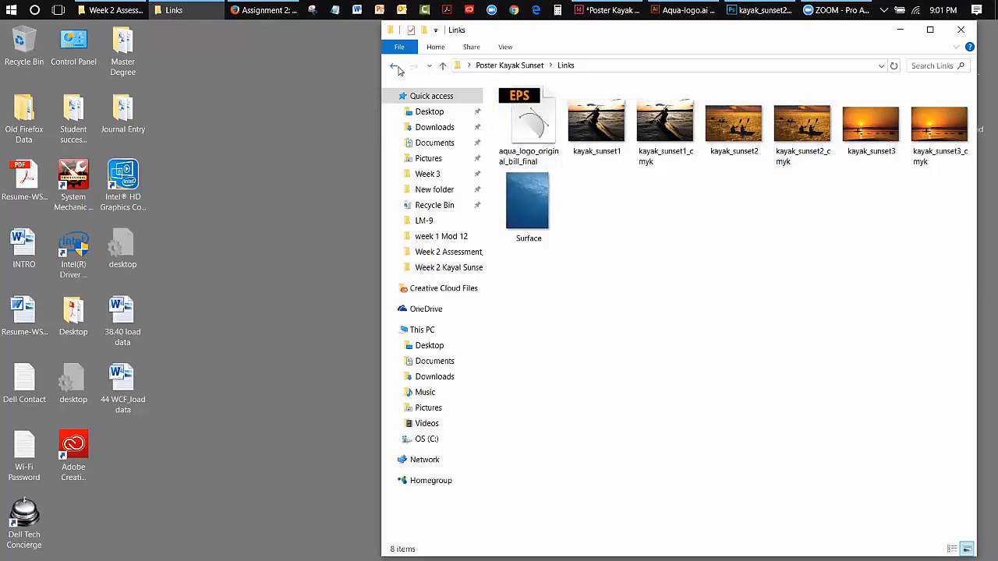
left_click(395, 67)
double_click(524, 107)
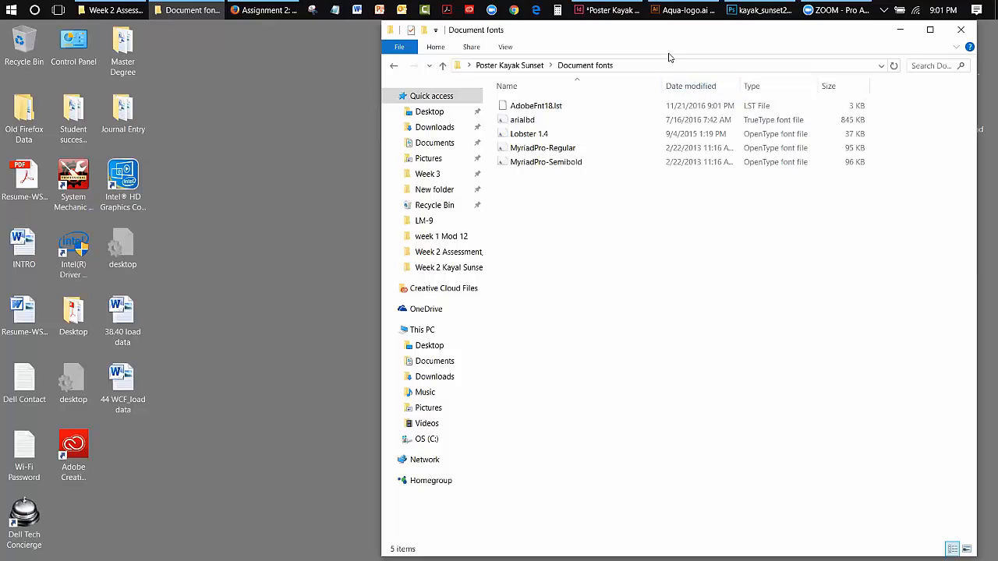
left_click(395, 65)
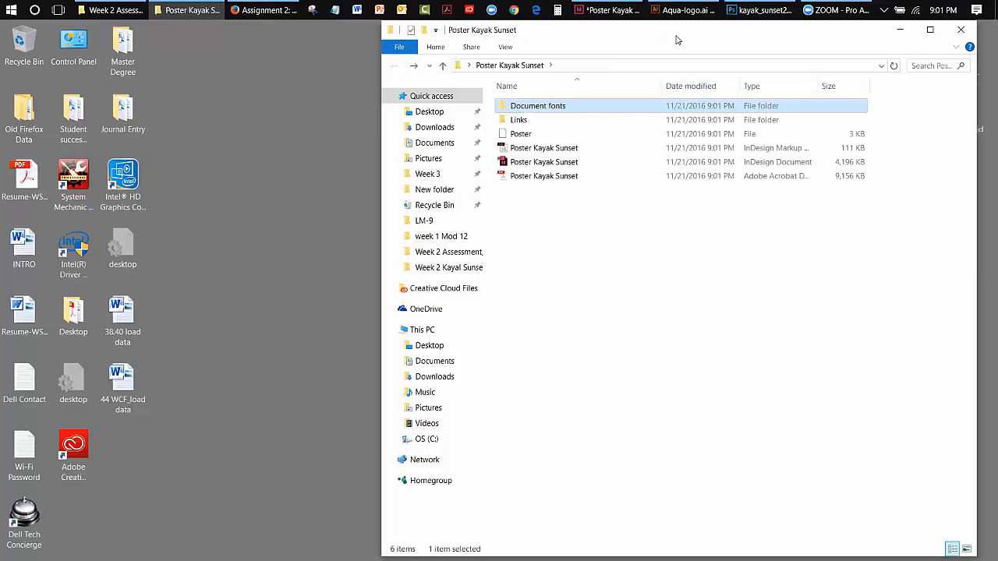
left_click_drag(677, 37, 571, 74)
left_click(859, 68)
Compress the Poster Kayak Sunset folder into a zipped folder and place the two side by side on the desktop.
left_click_drag(677, 249, 825, 249)
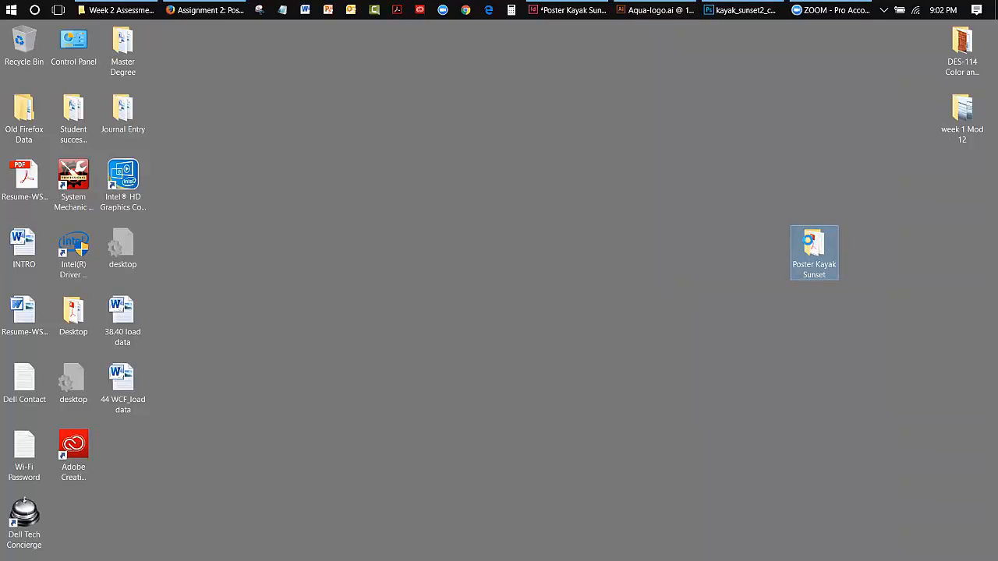
right_click(809, 241)
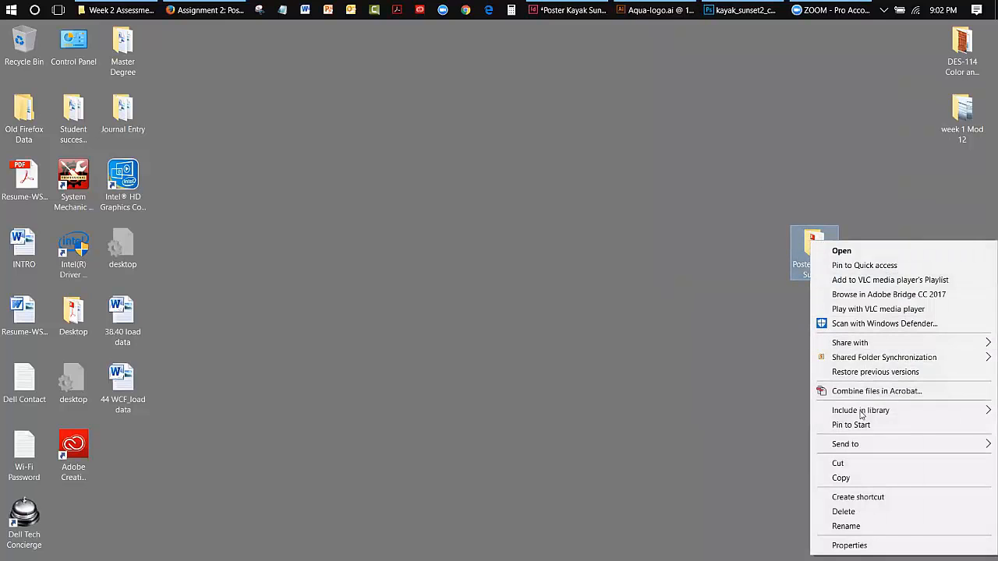
mouse_move(856, 444)
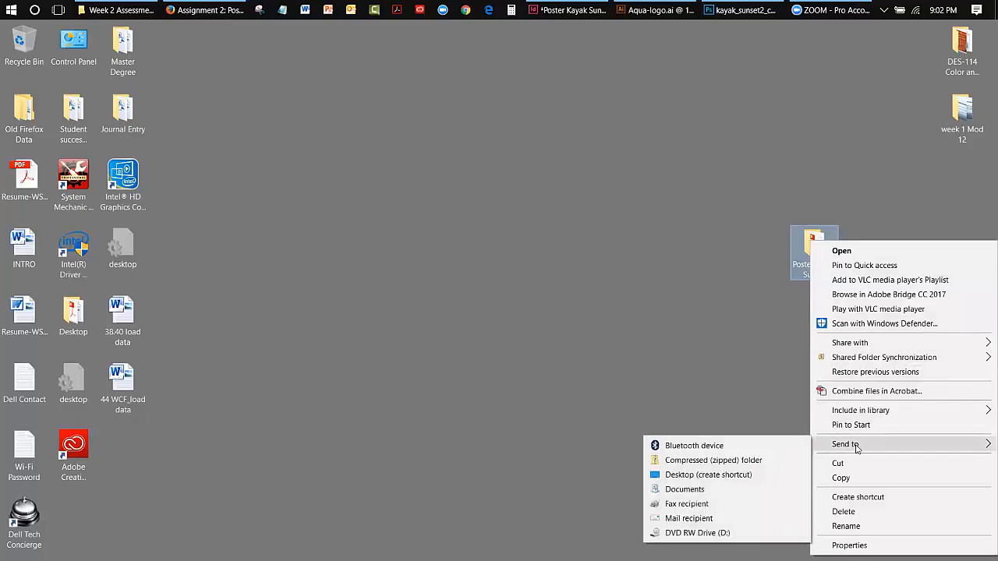
left_click(770, 463)
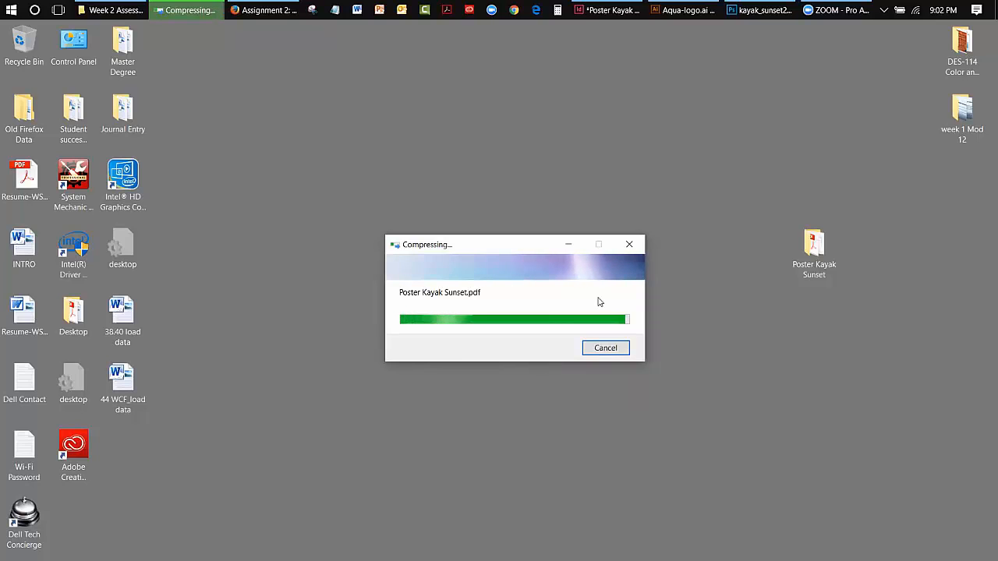
left_click_drag(74, 514, 743, 262)
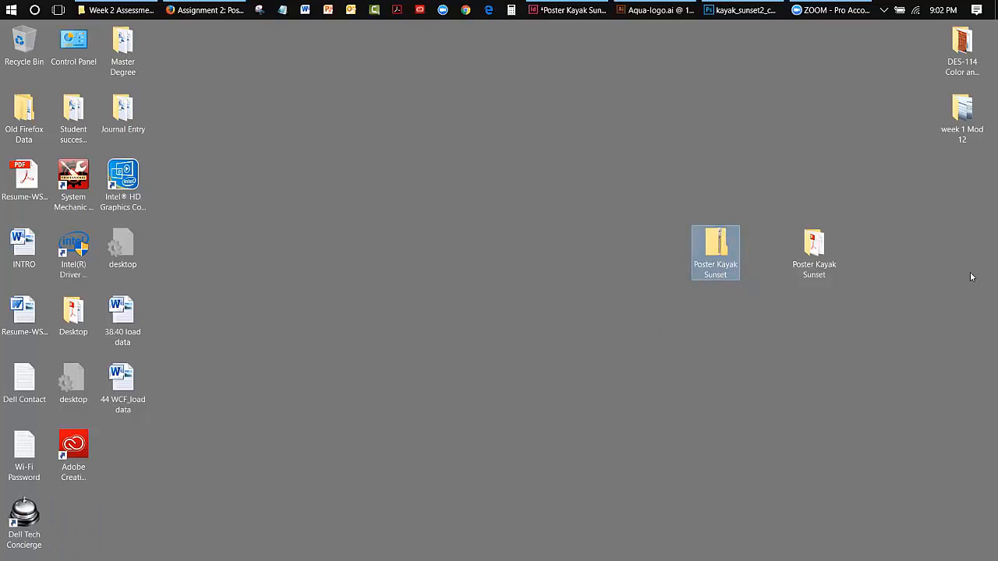
left_click(982, 304)
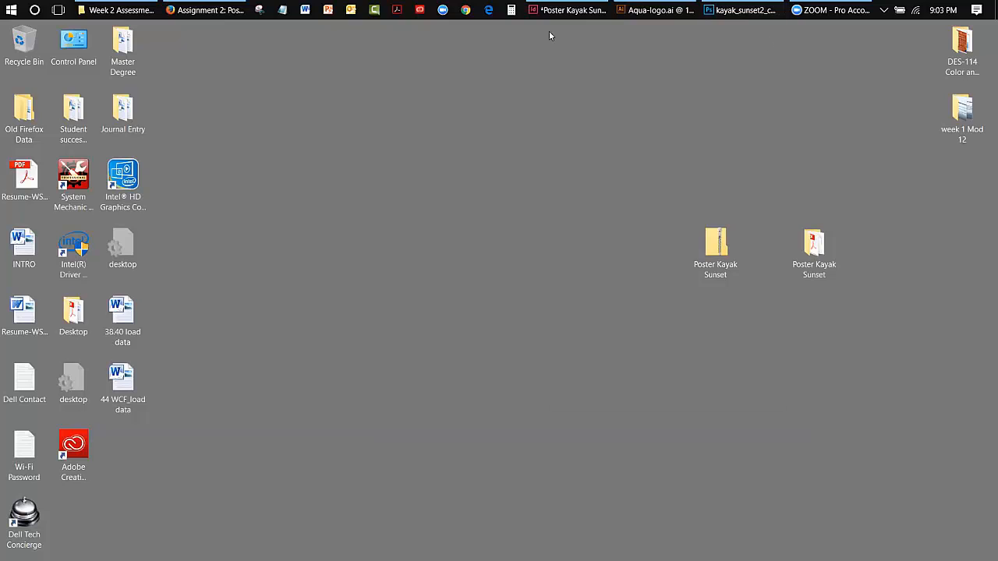
left_click(495, 10)
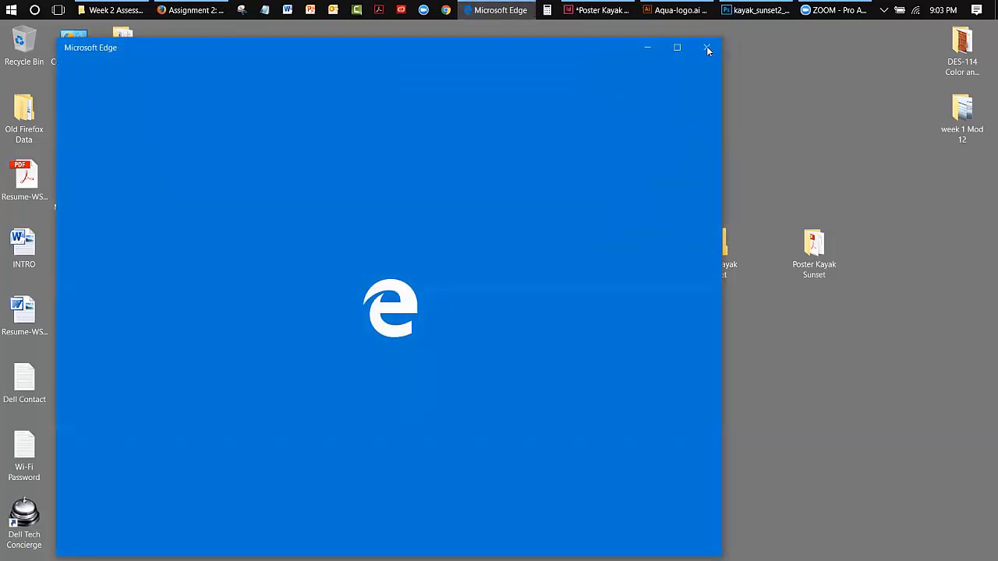